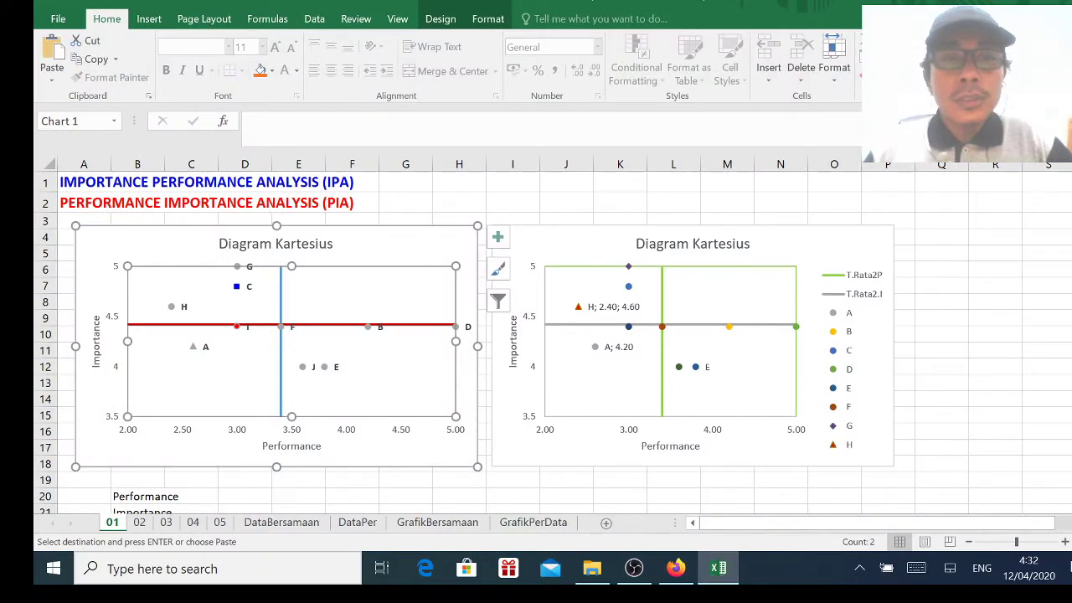
- Examine the two Diagram Kartesius scatter charts on sheet 01
left_click(513, 202)
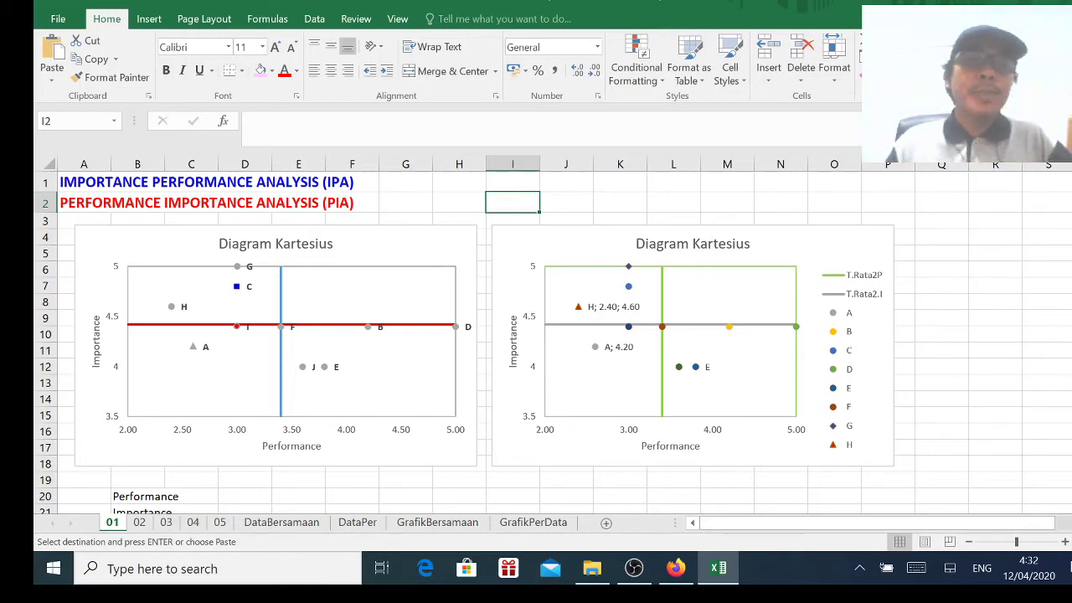
left_click(674, 201)
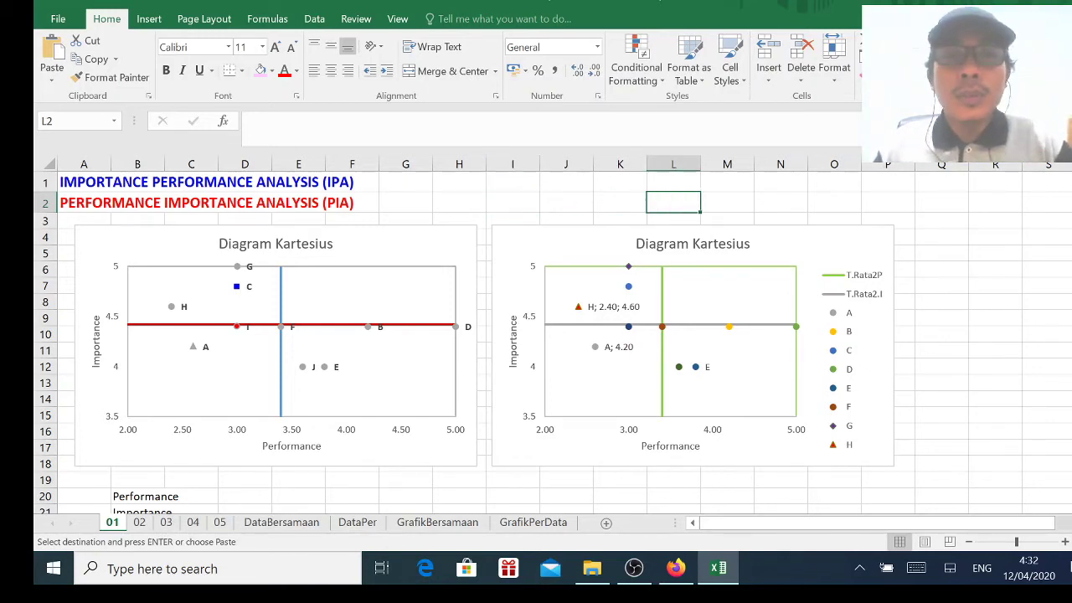
left_click(167, 457)
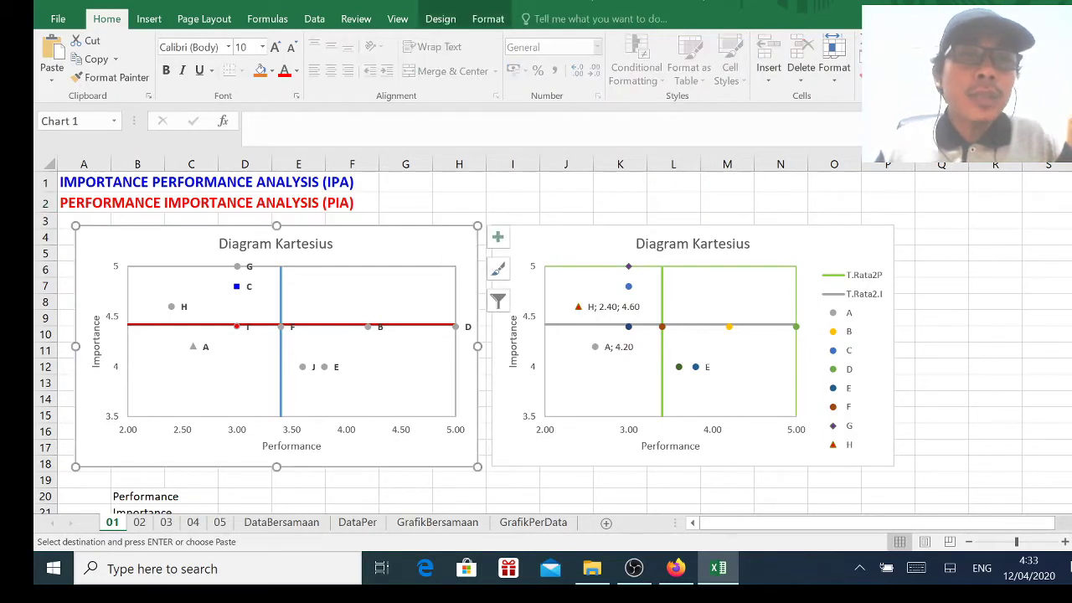
mouse_move(237, 286)
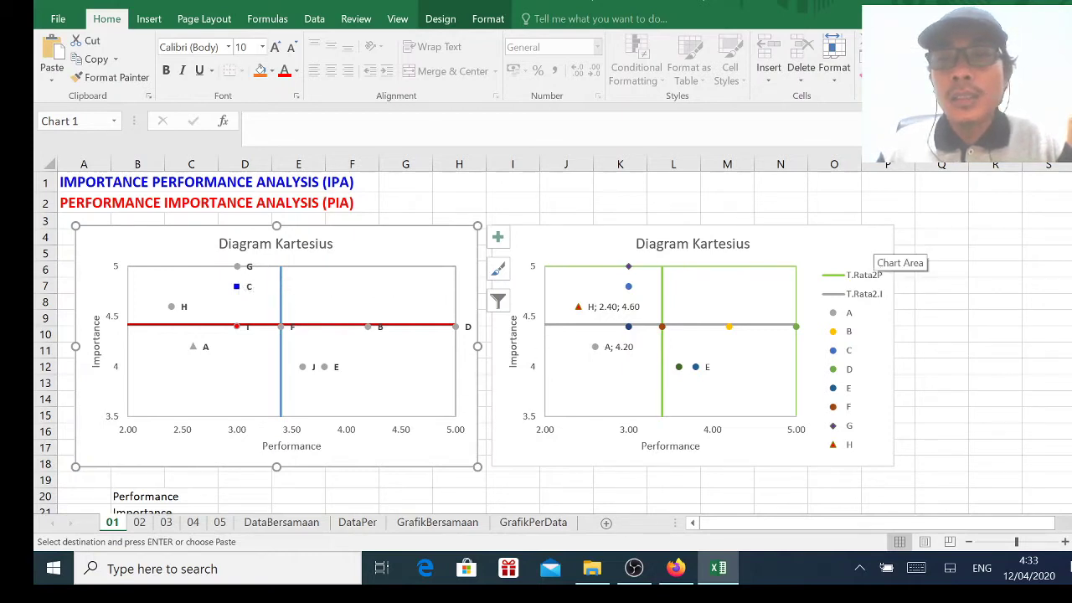
left_click(876, 251)
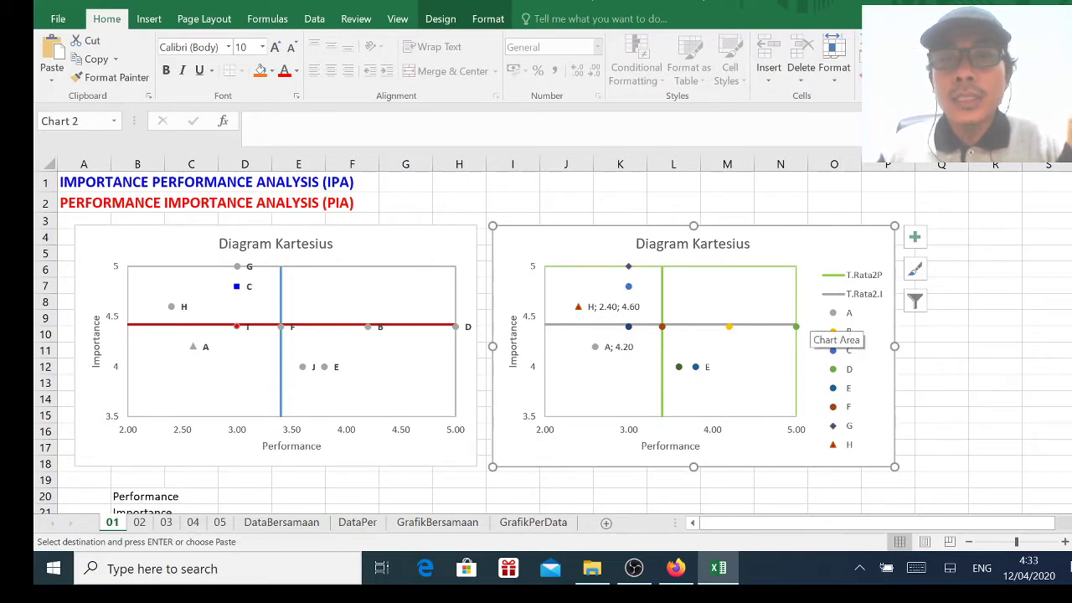
left_click(939, 334)
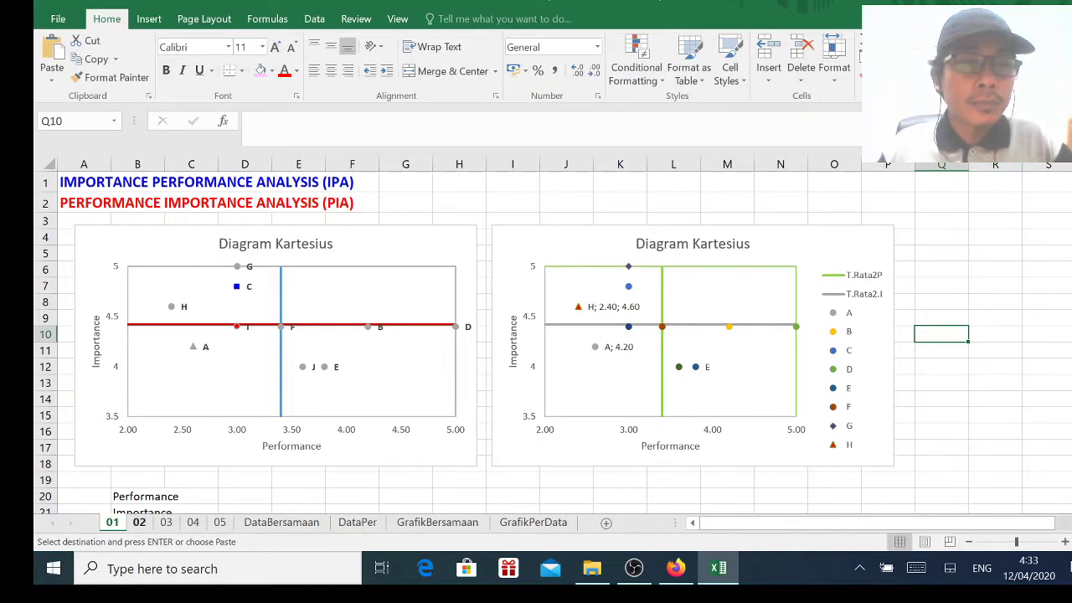
- Open sheet 02 and examine the Faktor, Performance and Importance columns for factors A to J
left_click(139, 522)
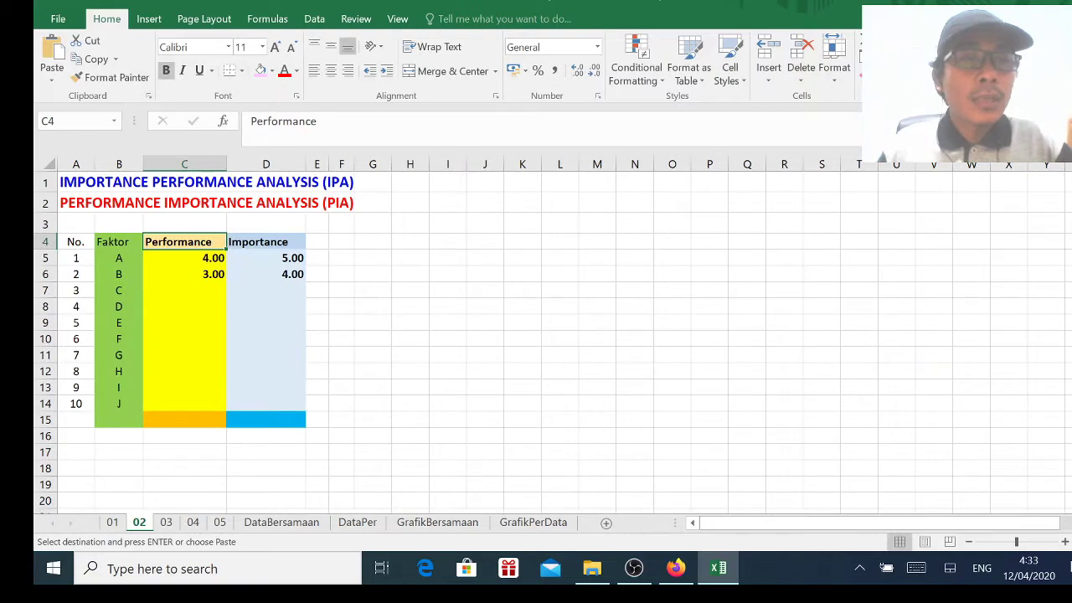
left_click(184, 258)
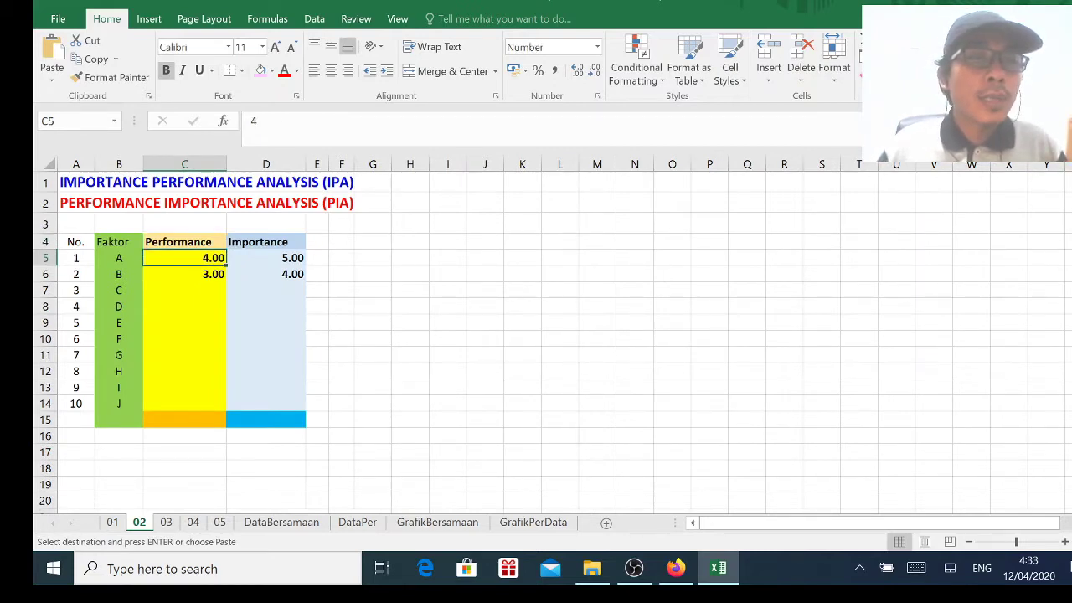
left_click(119, 241)
left_click(119, 258)
left_click_drag(119, 258, 119, 404)
key("ctrl+v")
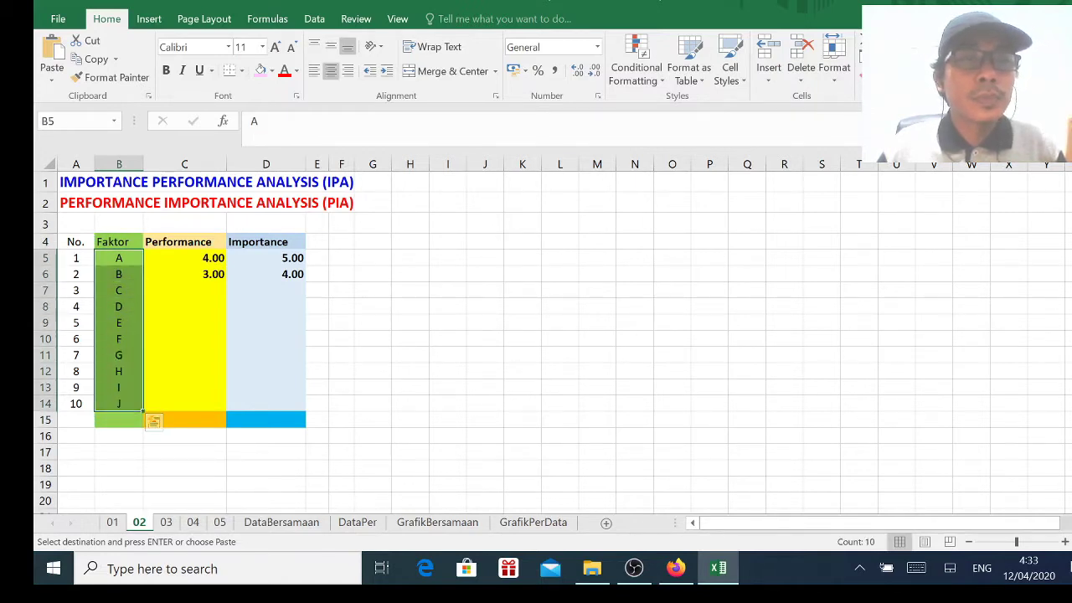
left_click(185, 258)
left_click_drag(184, 258, 185, 404)
key("ctrl+v")
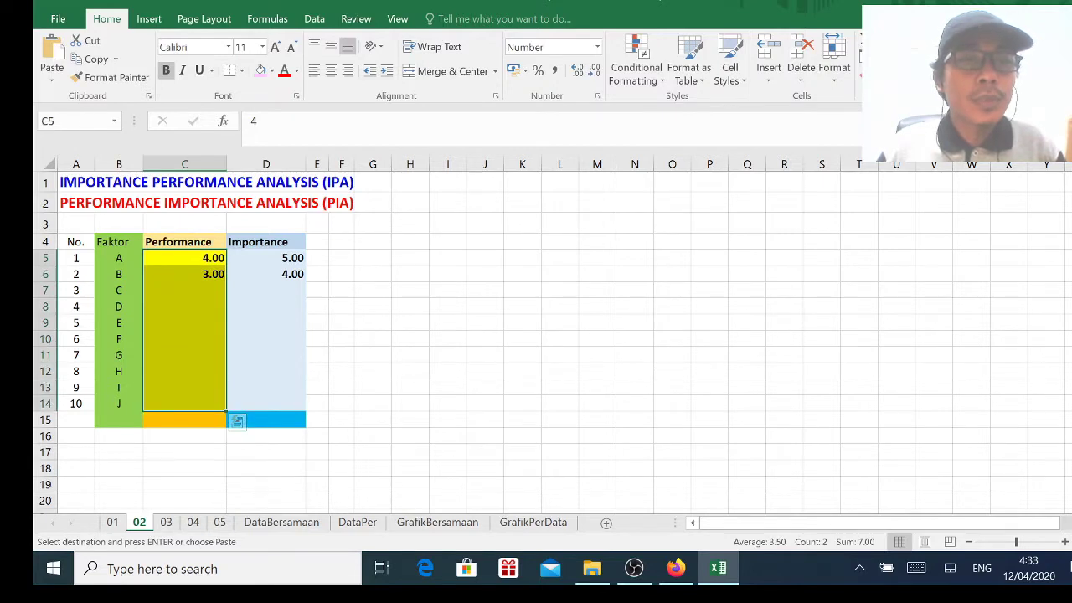
left_click_drag(266, 258, 265, 404)
key("ctrl+v")
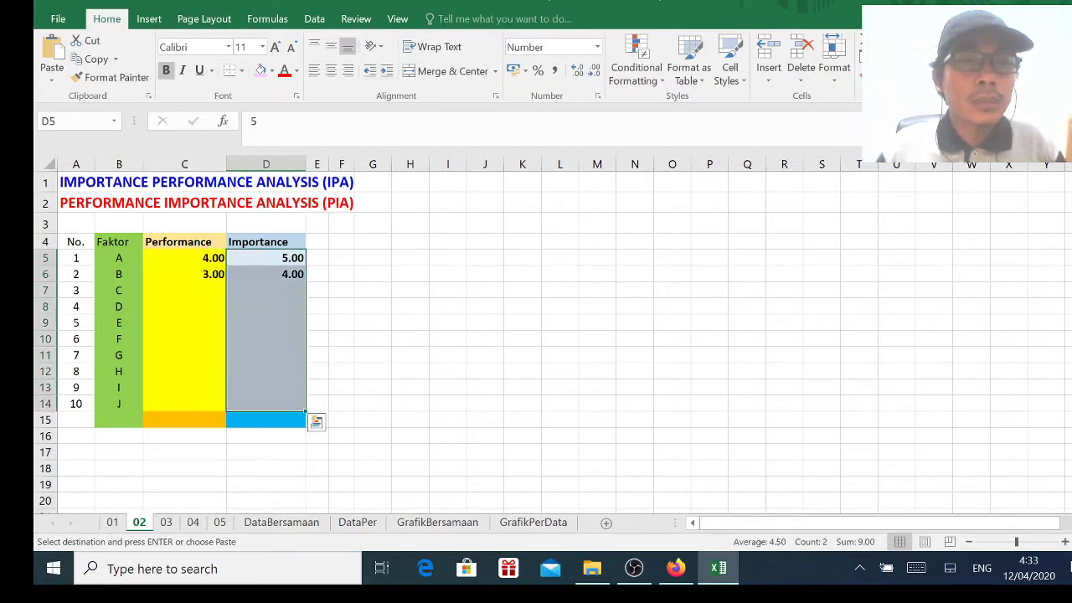
key("Left")
key("Down")
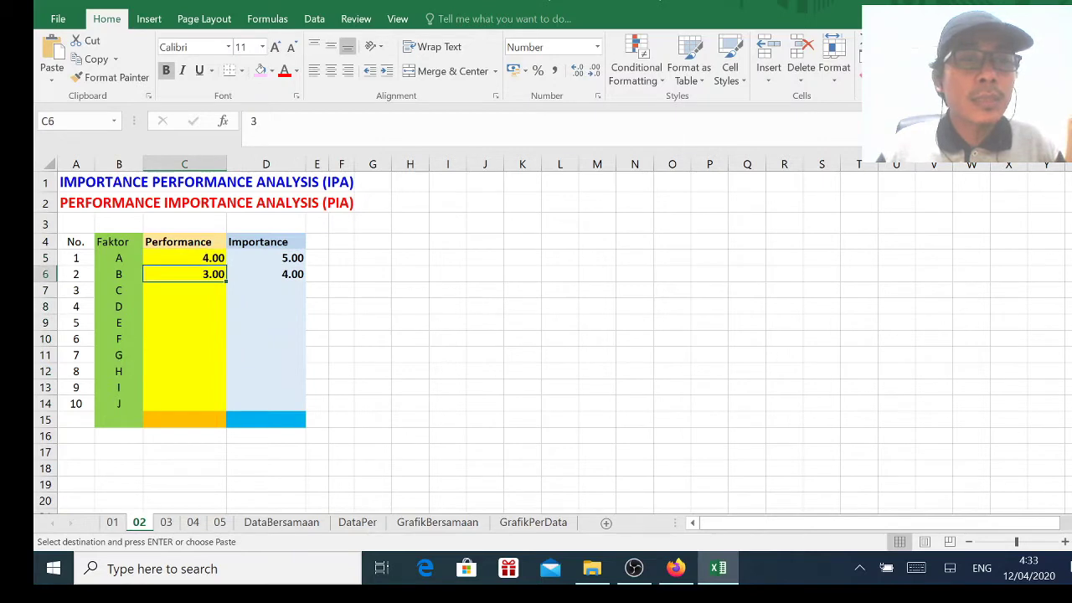
key("Down")
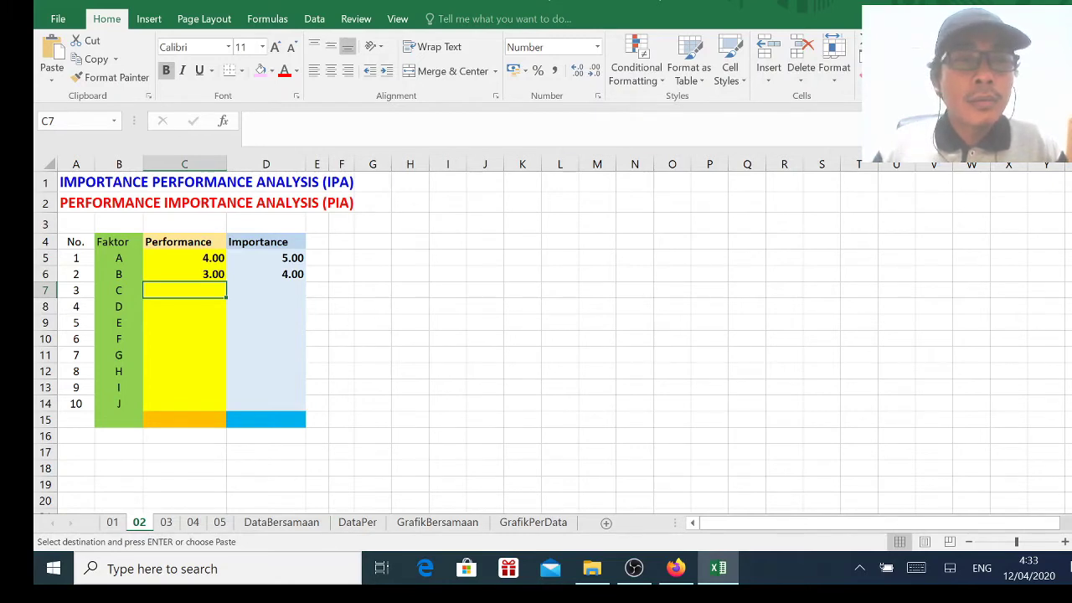
left_click(317, 242)
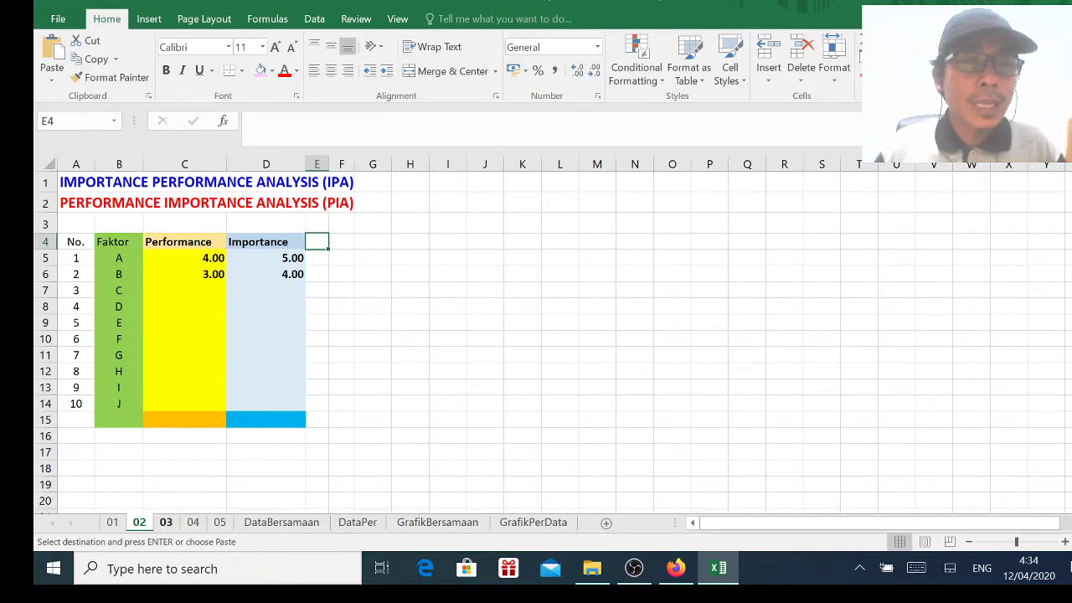
- Open sheet 03 and examine the Performance table's factor list and its Trm.1 to Trm.5 score columns
left_click(166, 522)
left_click(373, 439)
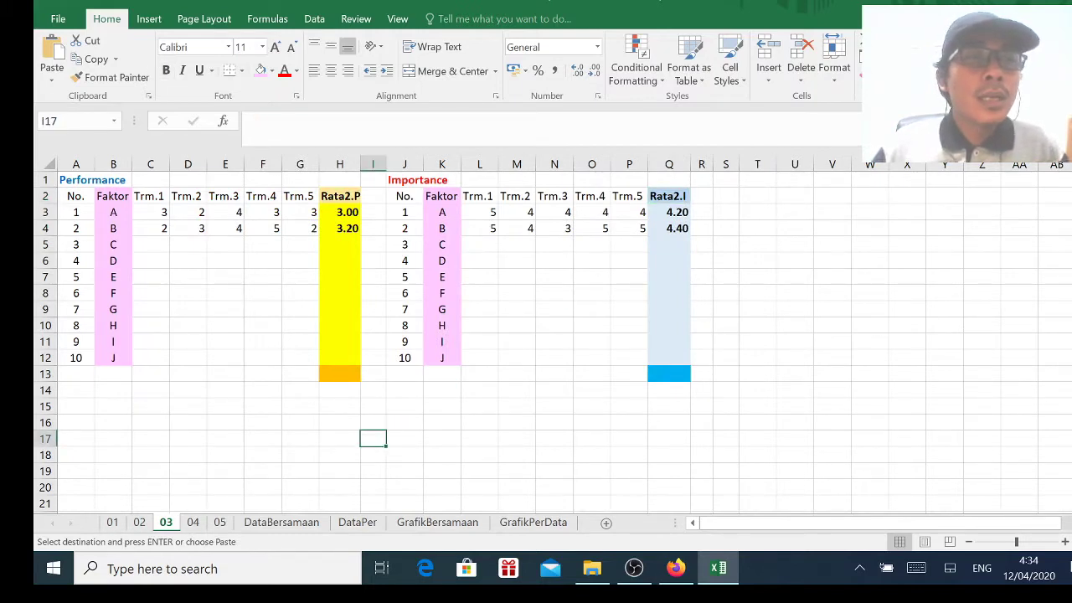
left_click_drag(113, 212, 113, 358)
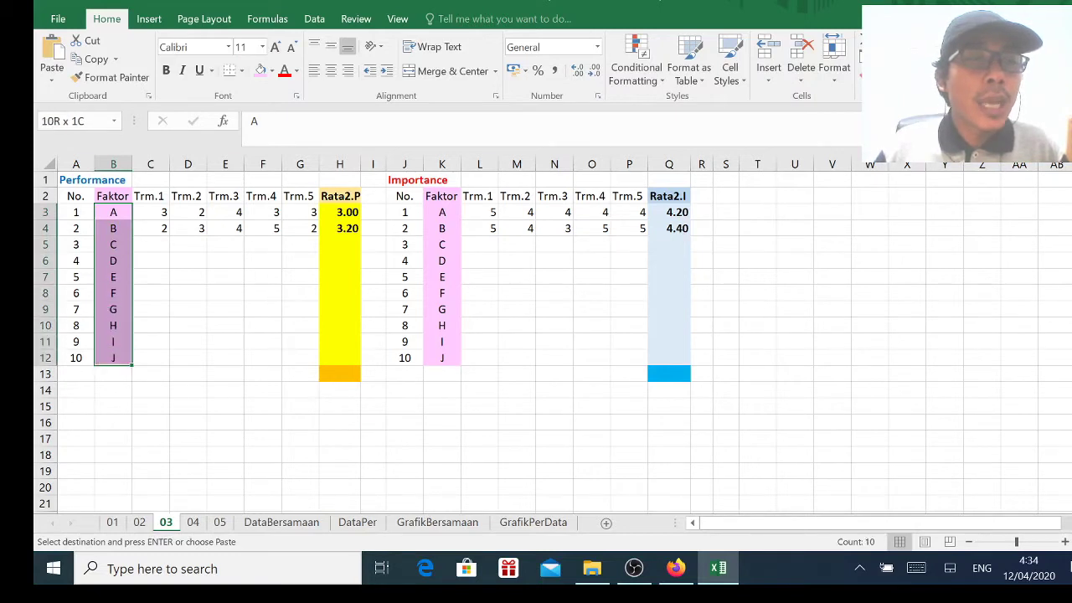
key("ctrl+v")
left_click(299, 390)
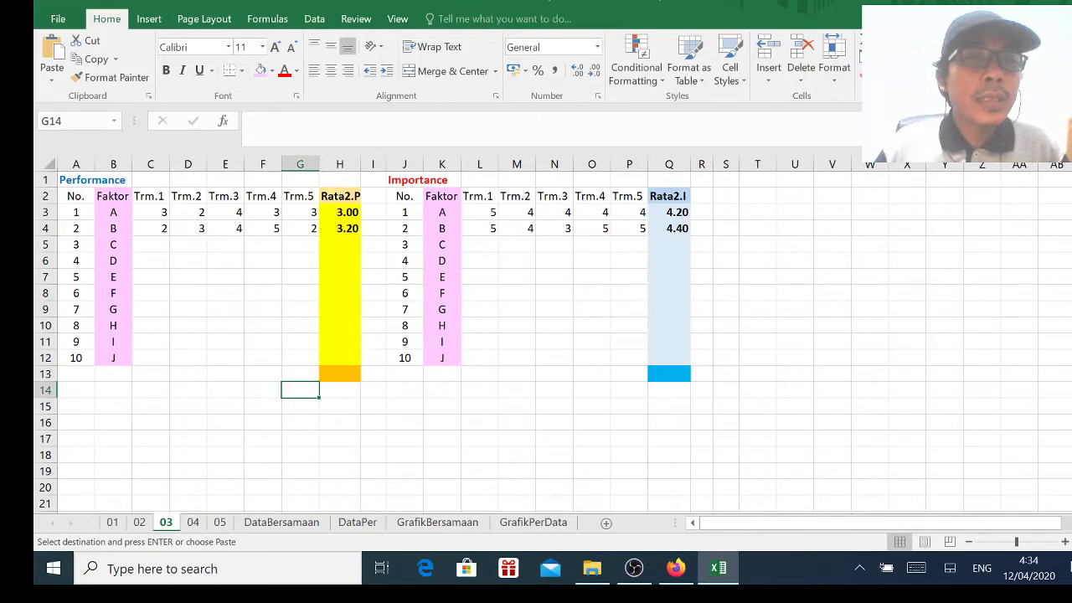
left_click_drag(143, 180, 306, 214)
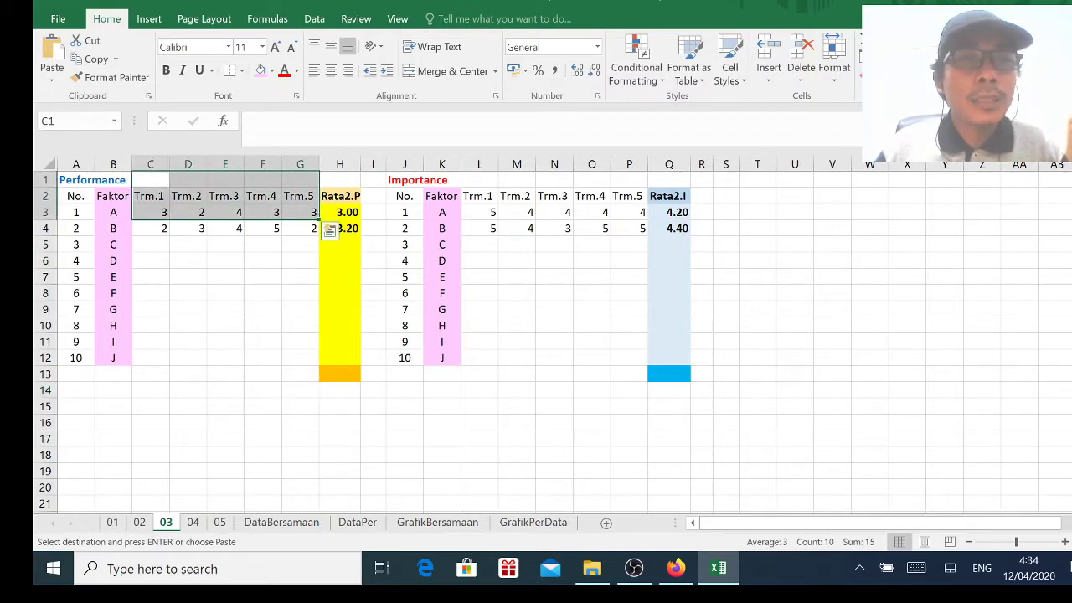
left_click(300, 164)
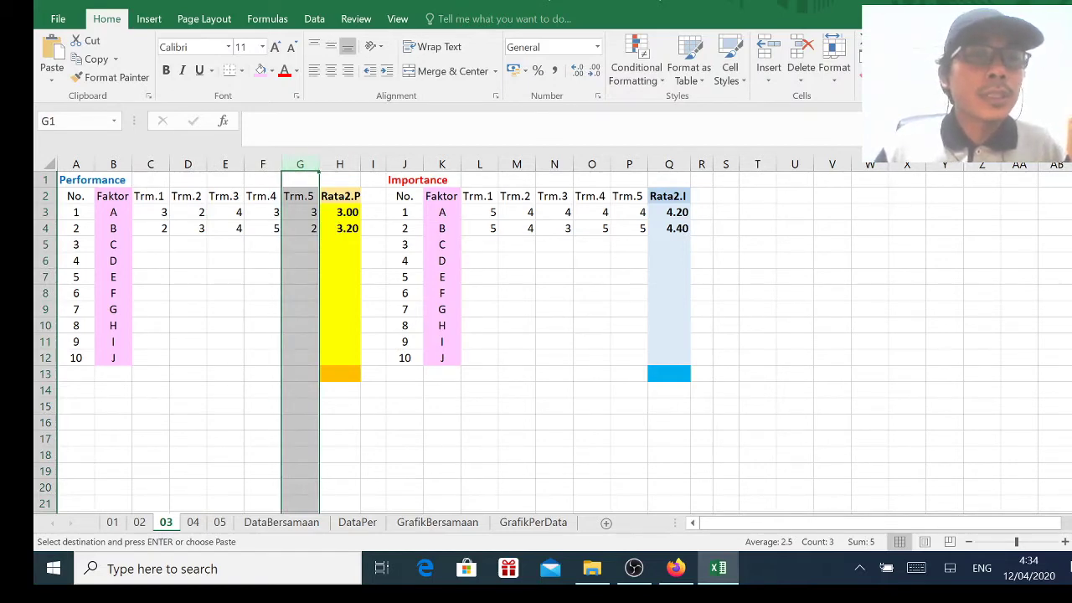
- Enter the Performance scores 5, 4, 3, 2 and 1 for factor C under Trm.1 to Trm.5
left_click(151, 212)
left_click(151, 244)
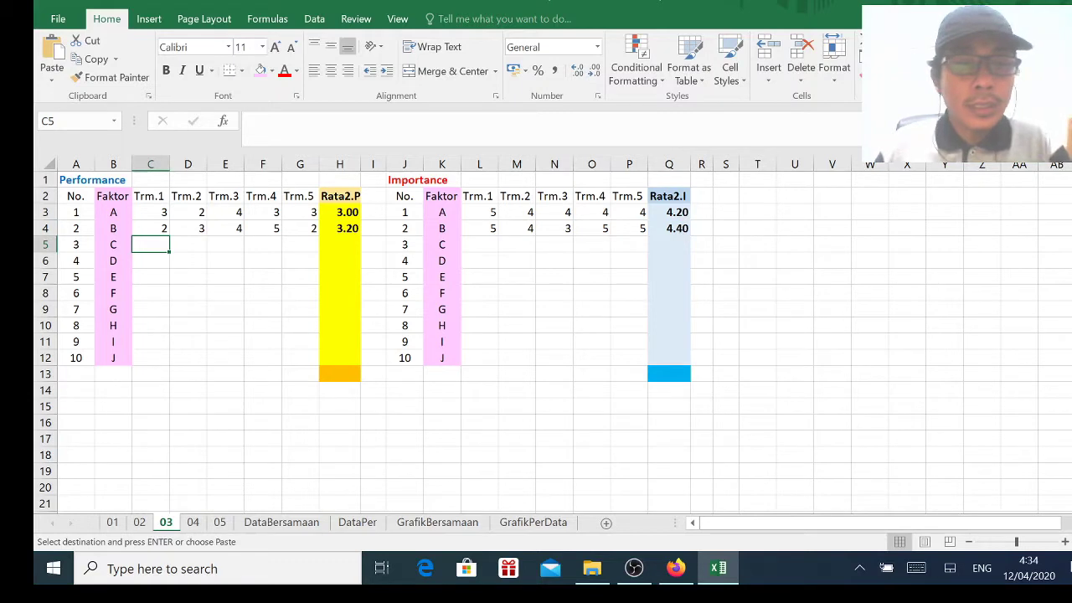
type("5")
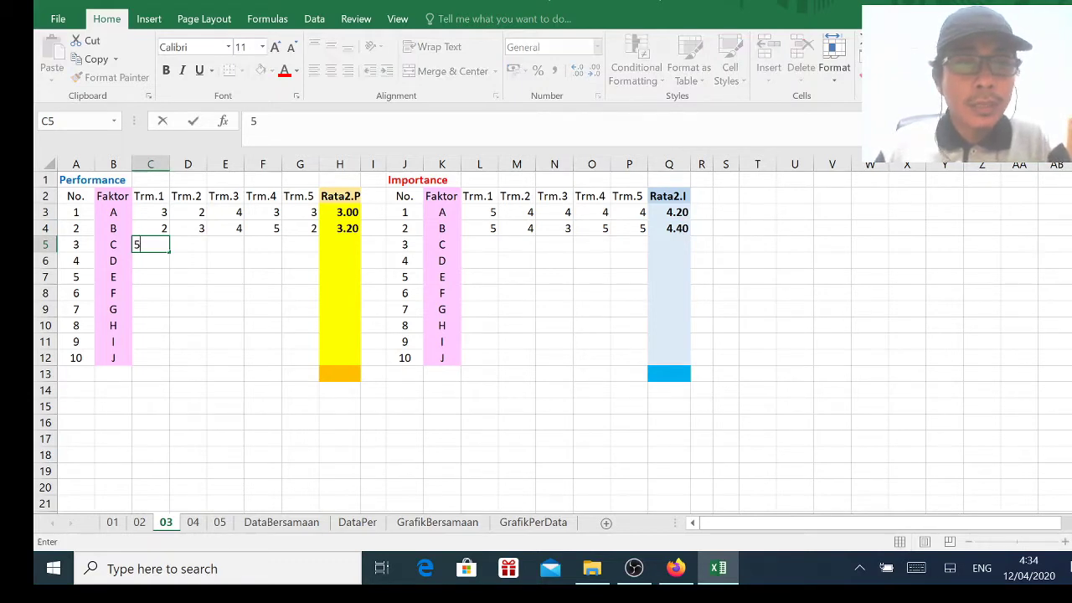
key("Tab")
type("4")
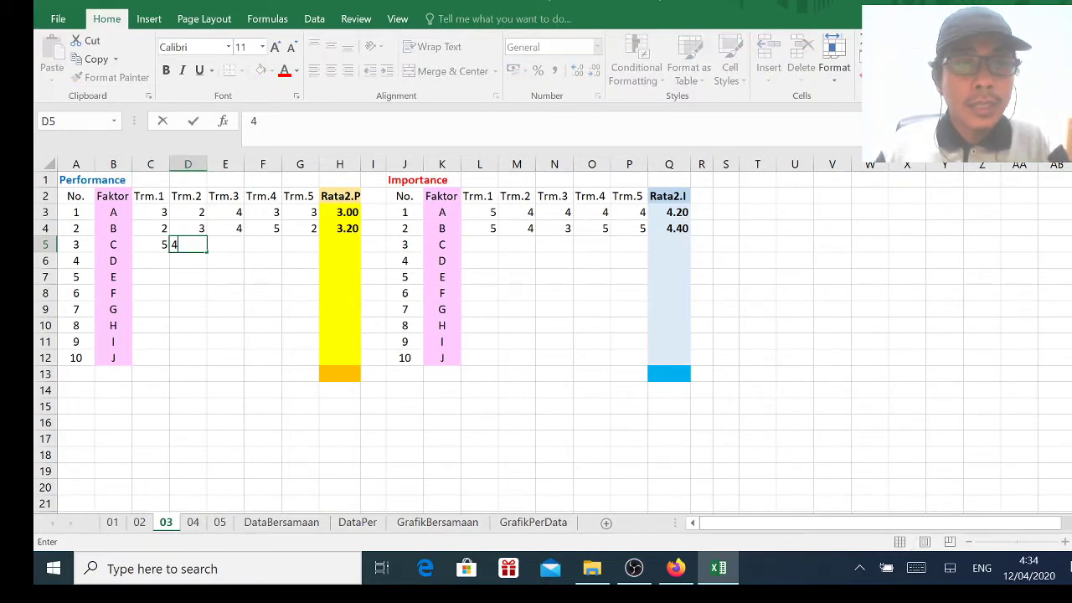
key("Tab")
type("c")
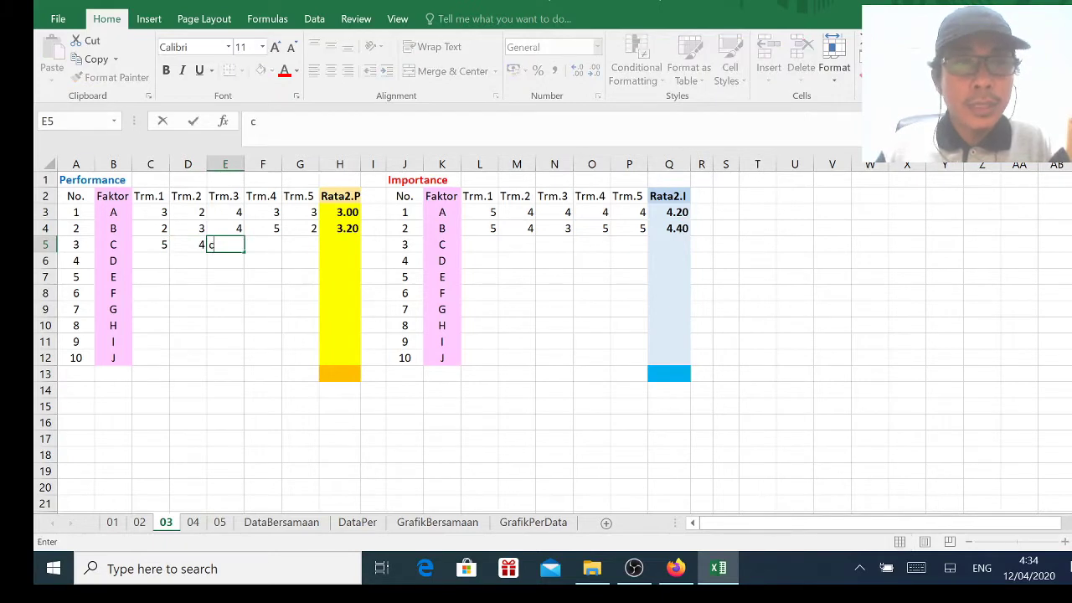
key("BackSpace")
type("3")
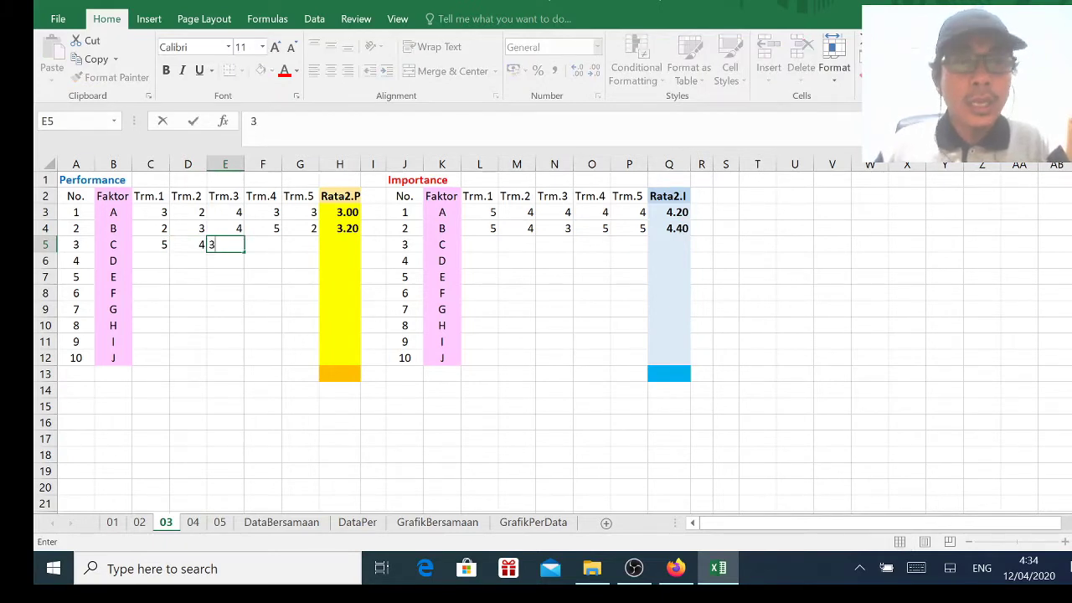
key("Tab")
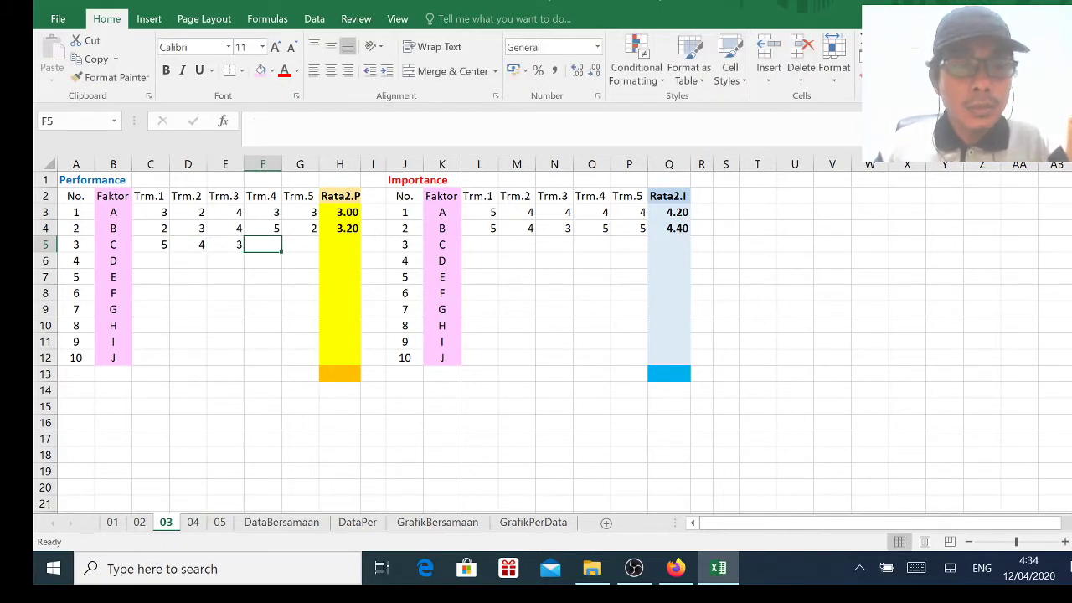
type("2")
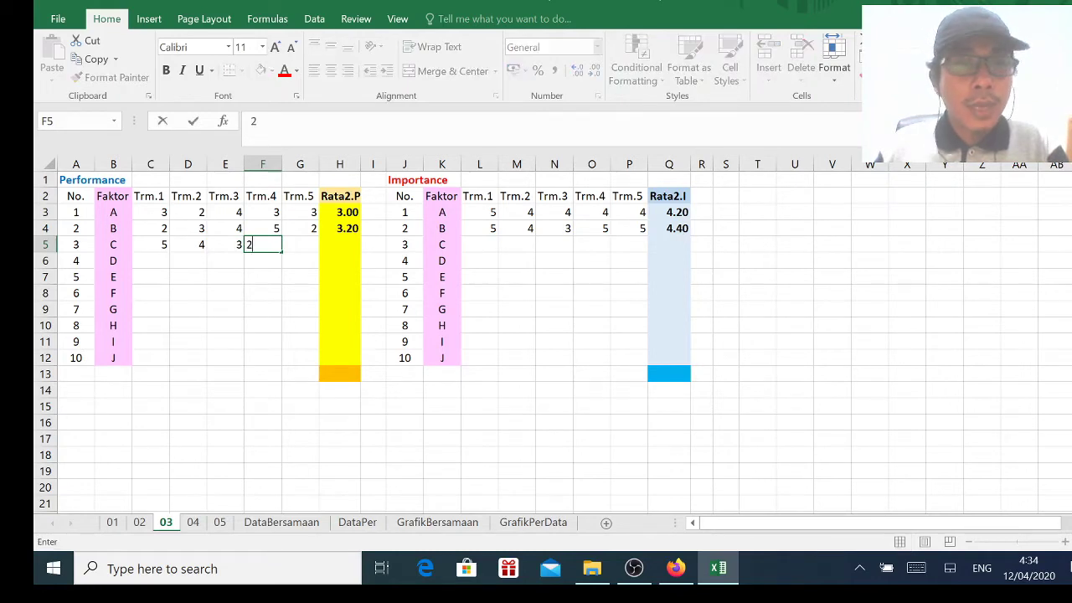
key("Tab")
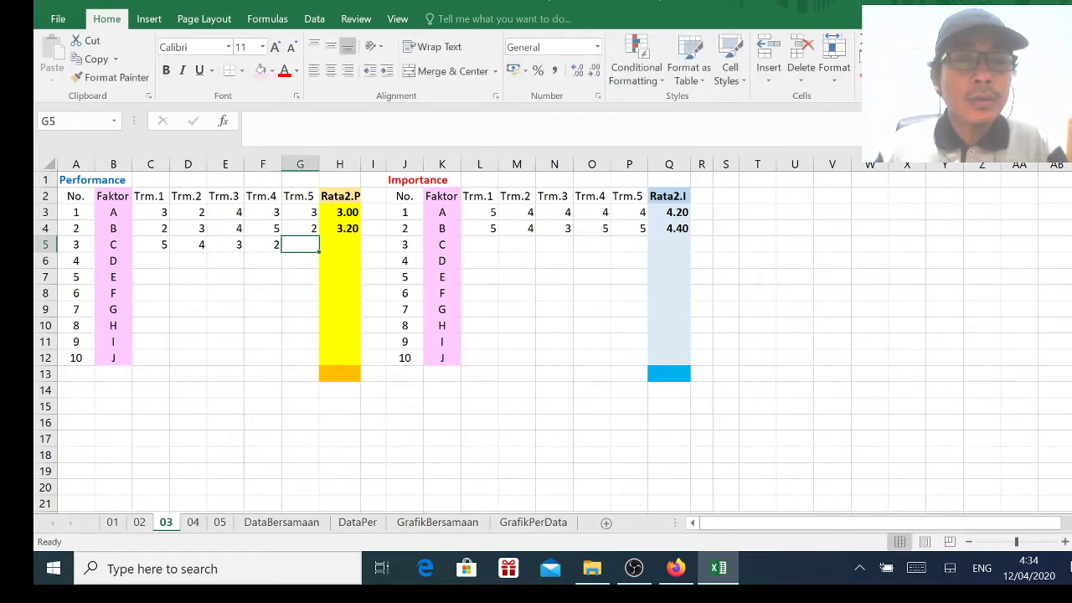
type("1")
key("Tab")
- Copy factor B's average formula in the Rata2.P column to factor C's row
left_click(339, 227)
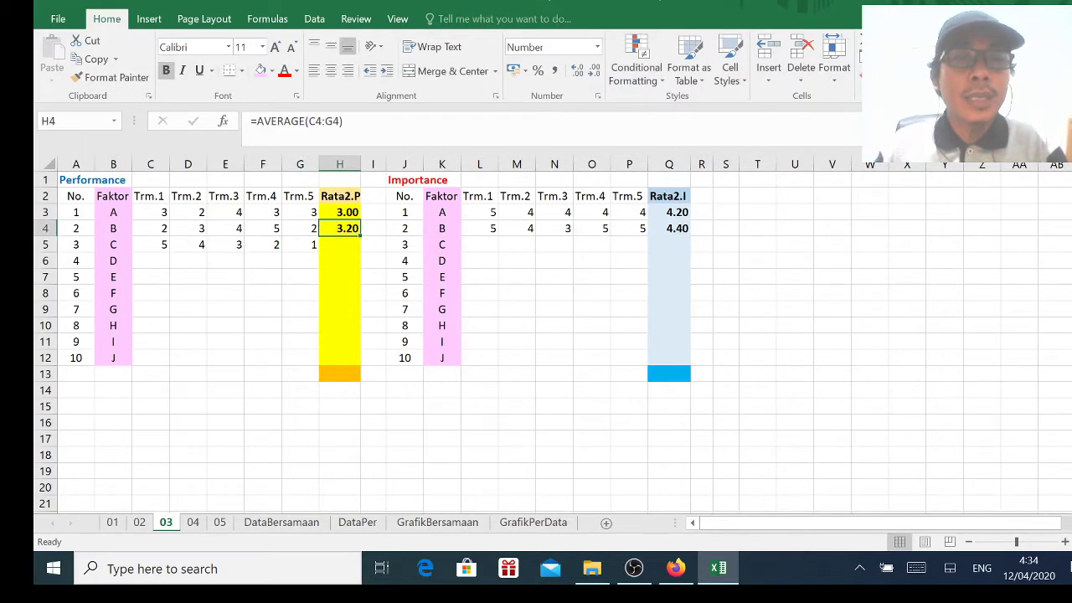
key("ctrl+c")
left_click(340, 243)
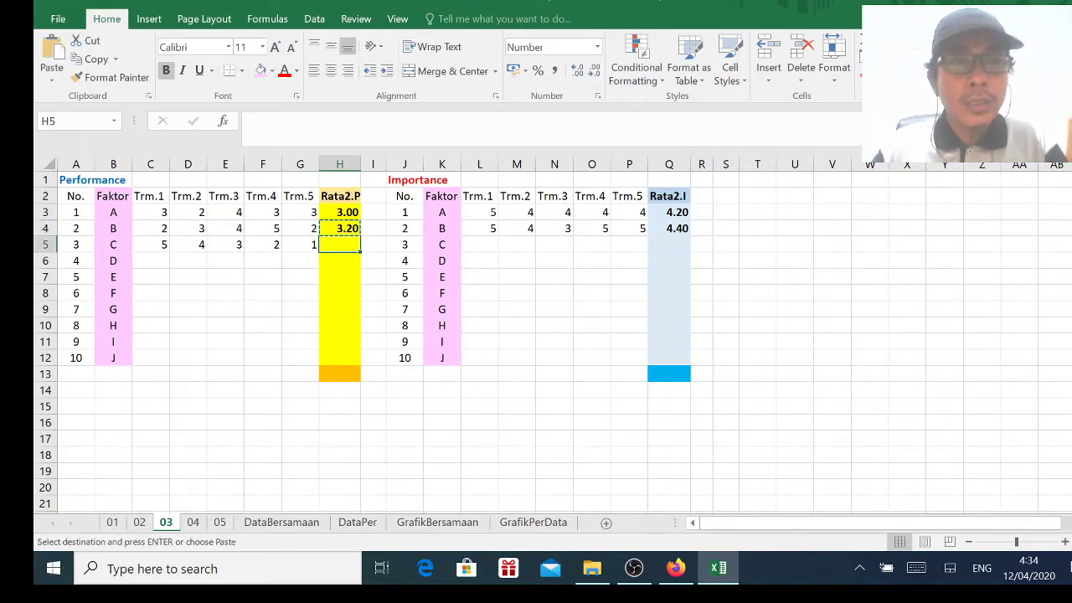
key("ctrl+v")
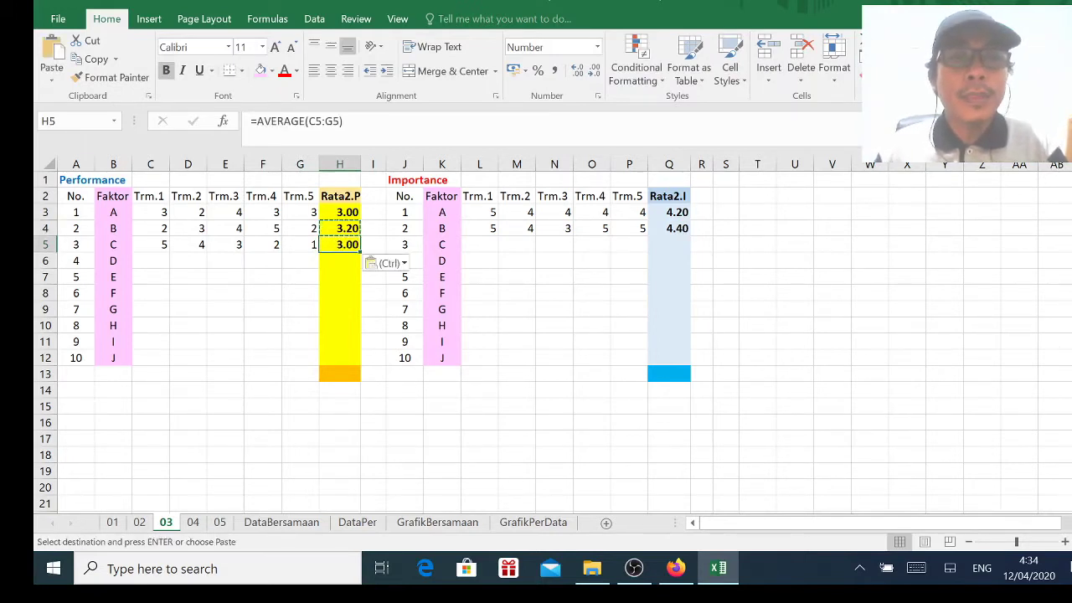
- Enter the Importance scores 5, 4, 3, 2 and 1 for factor C under Trm.1 to Trm.5
left_click(479, 244)
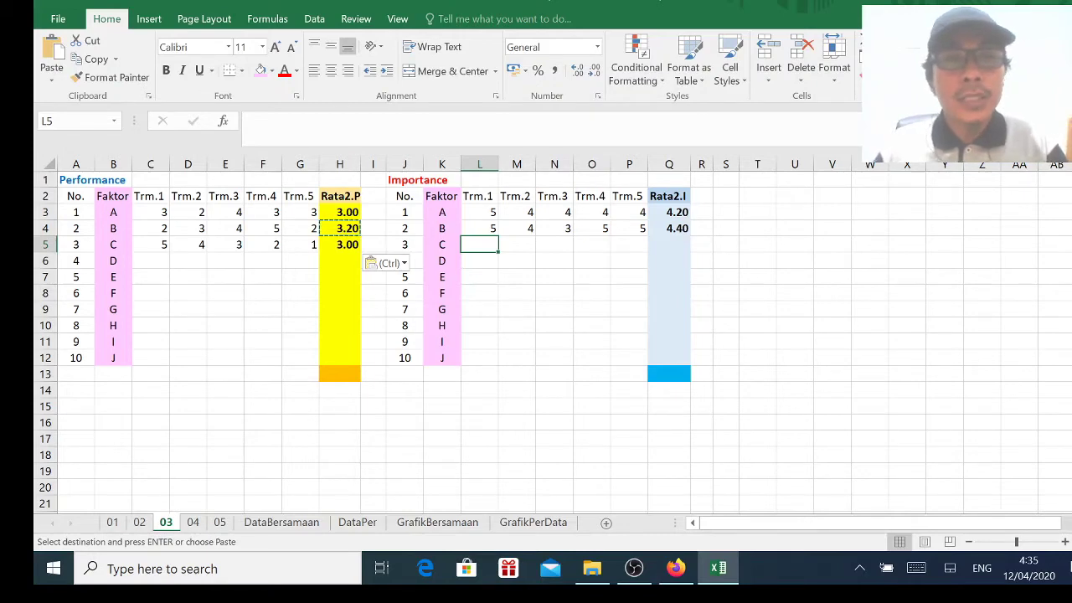
type("5")
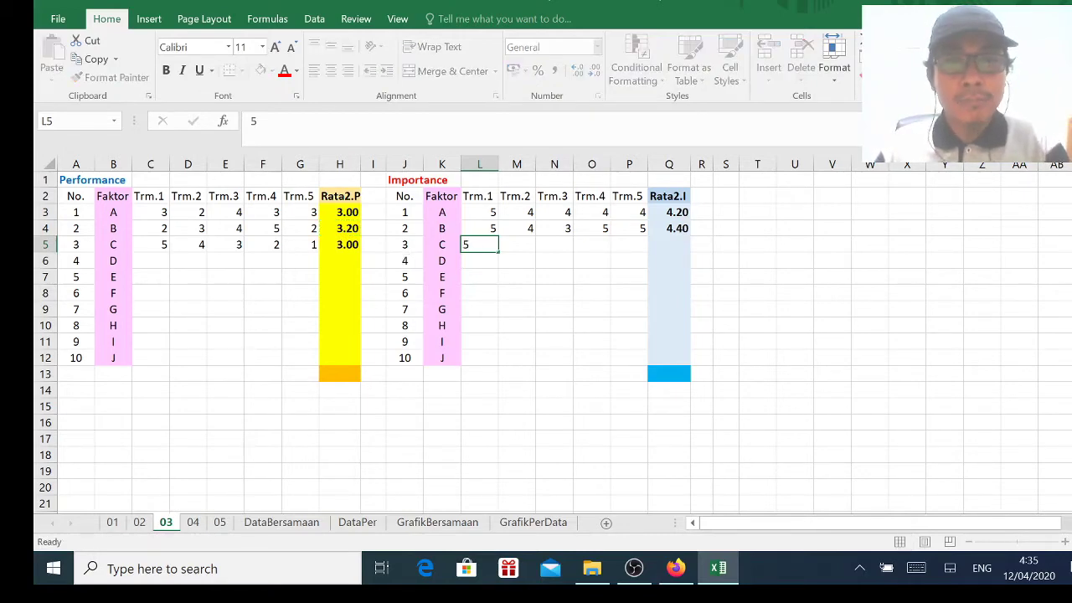
key("Tab")
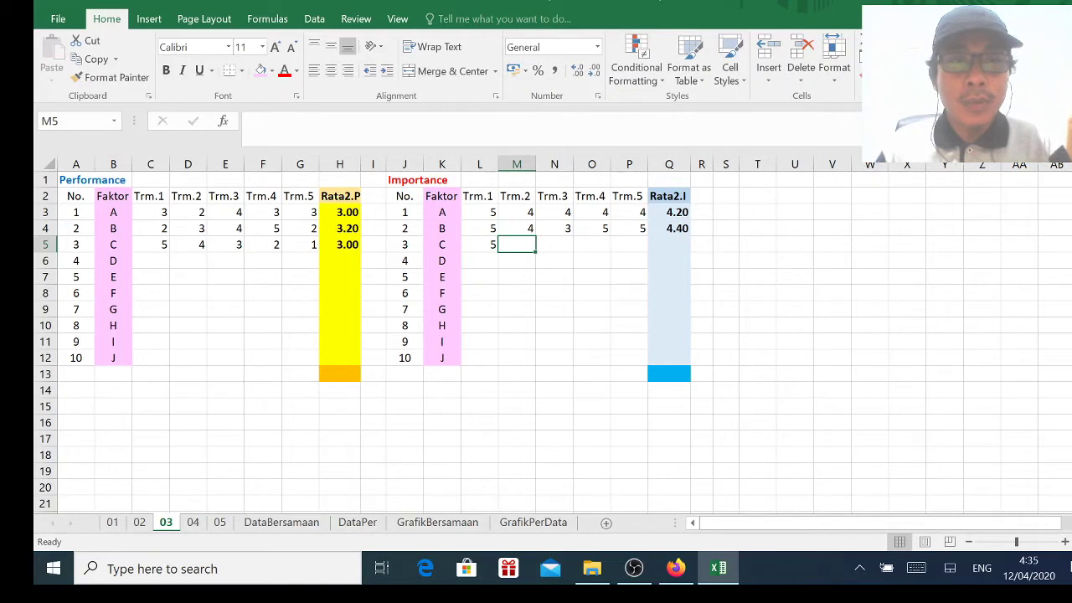
type("4")
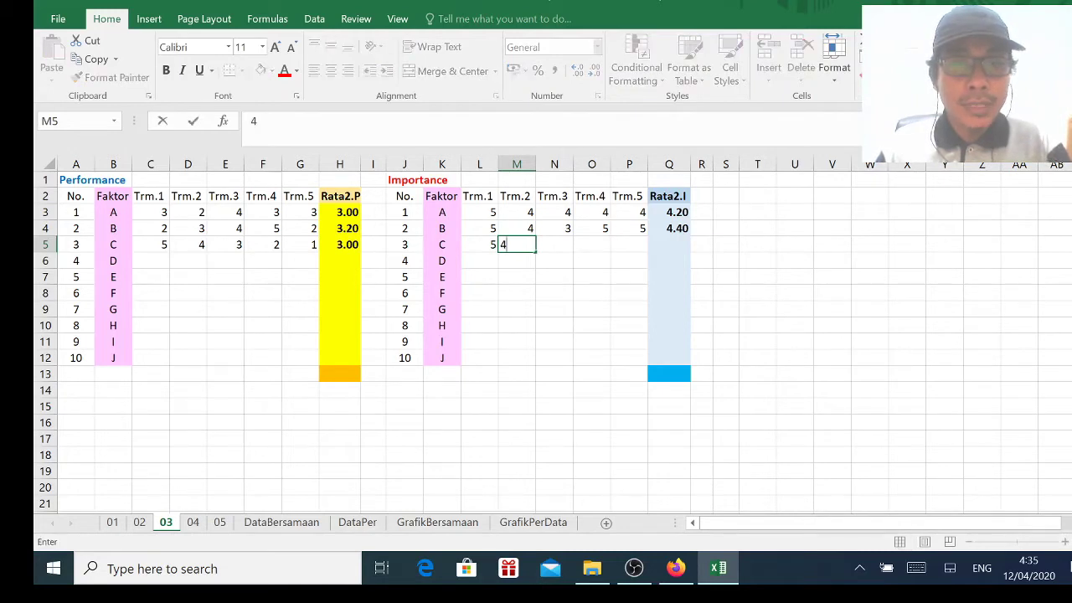
key("Tab")
type("3")
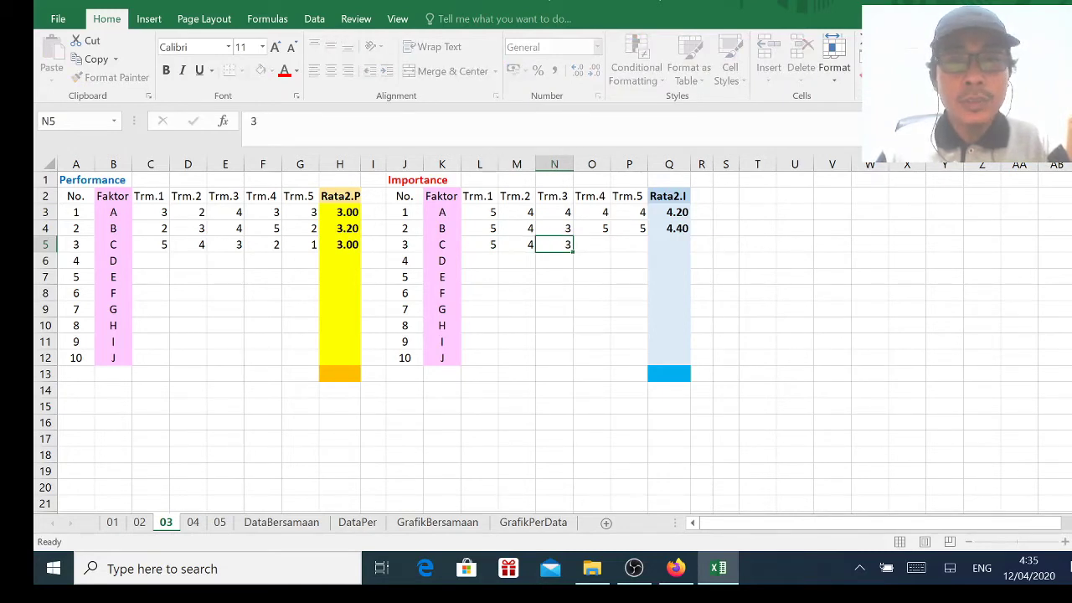
key("Tab")
type("2")
key("Tab")
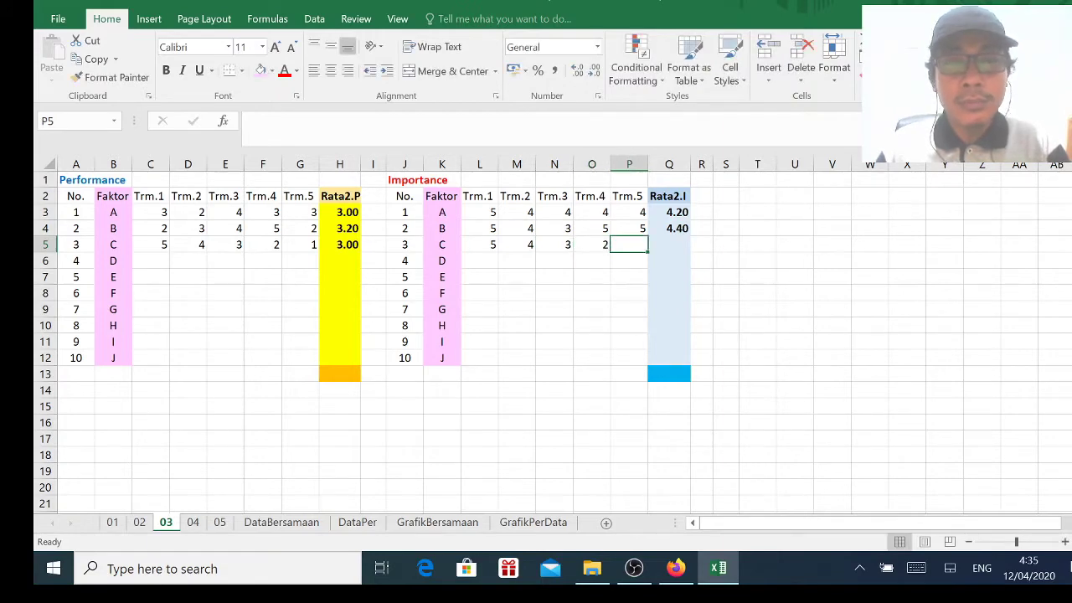
type("1")
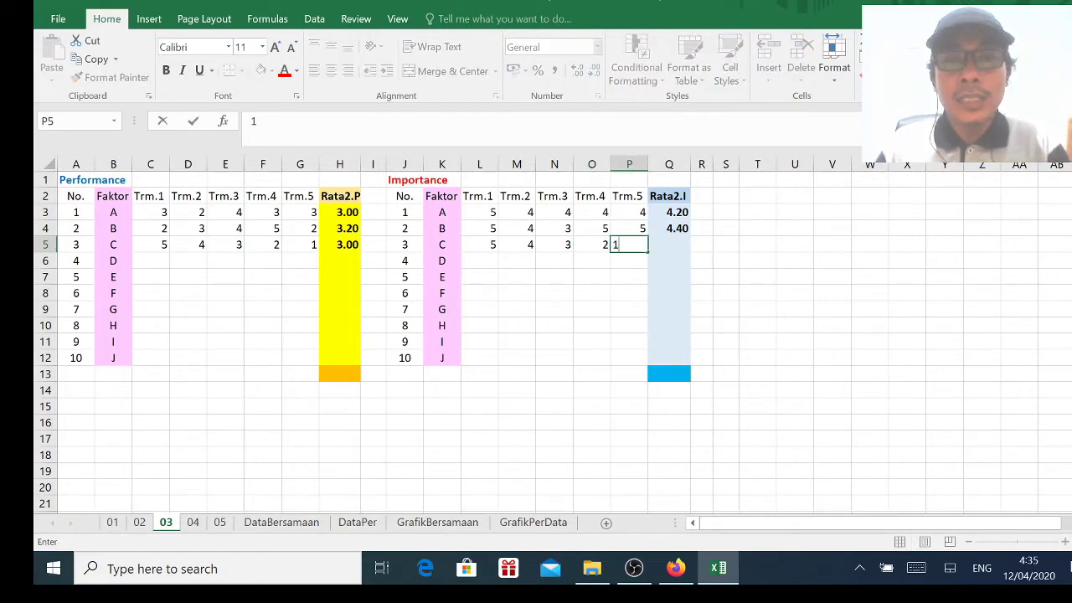
key("Tab")
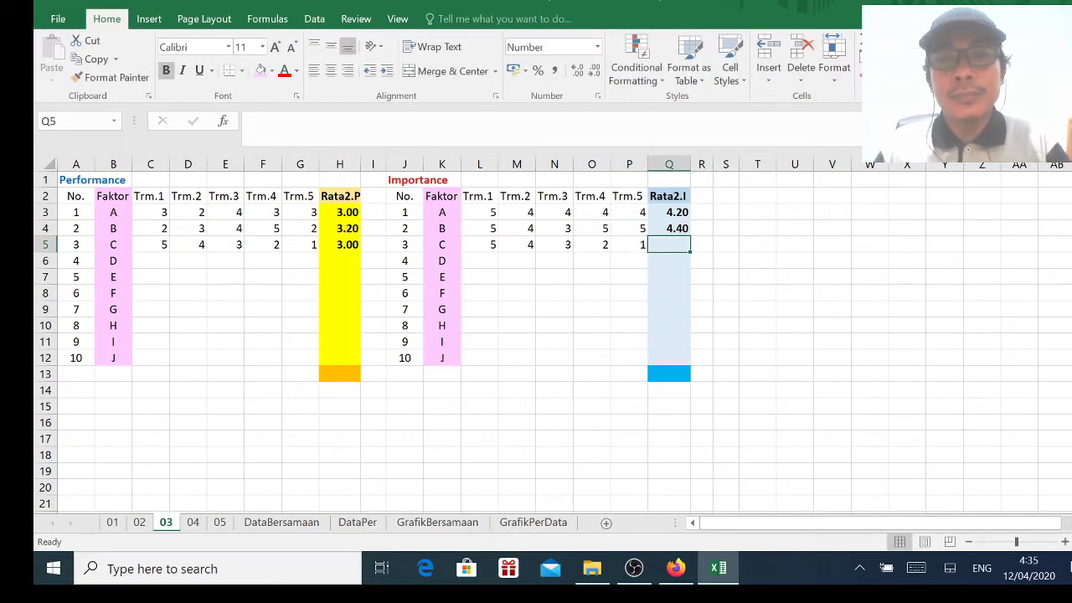
- Copy factor B's average formula in the Rata2.I column to factor C's row
key("Up")
key("ctrl+c")
key("Down")
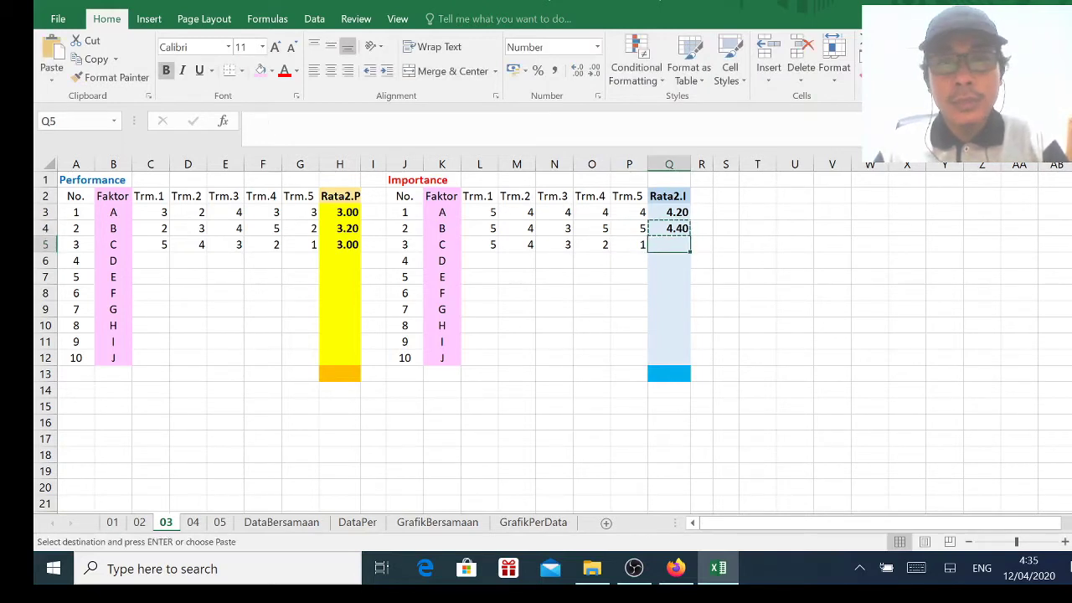
key("ctrl+v")
key("Left")
key("Left")
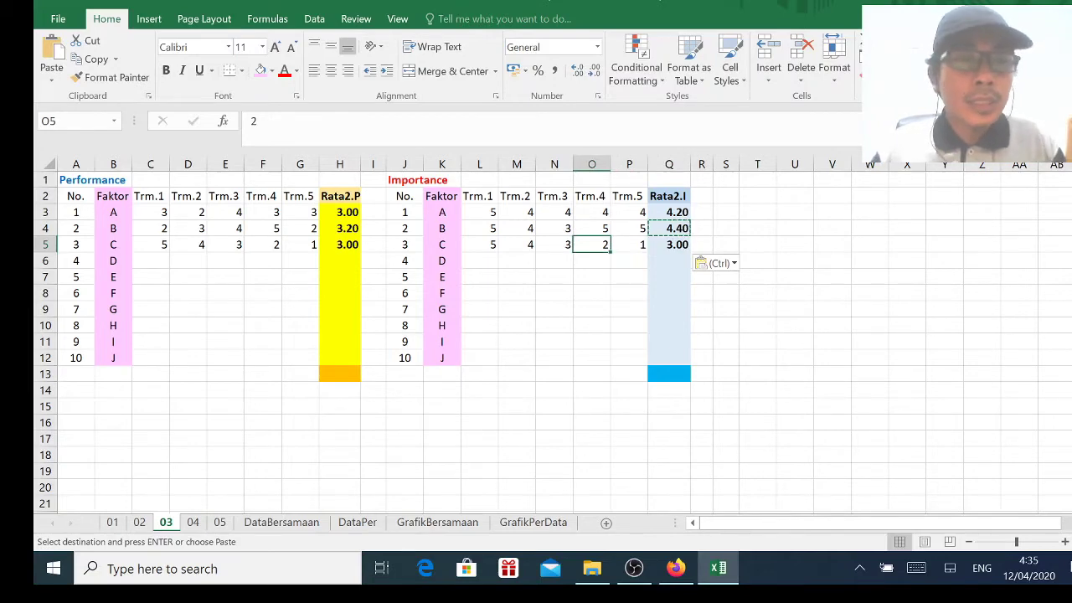
- Open sheet 04 and examine the Rata2.P averages for factors A to J and the Performance table's Total Rata-rata formula
key("ctrl+Page_Down")
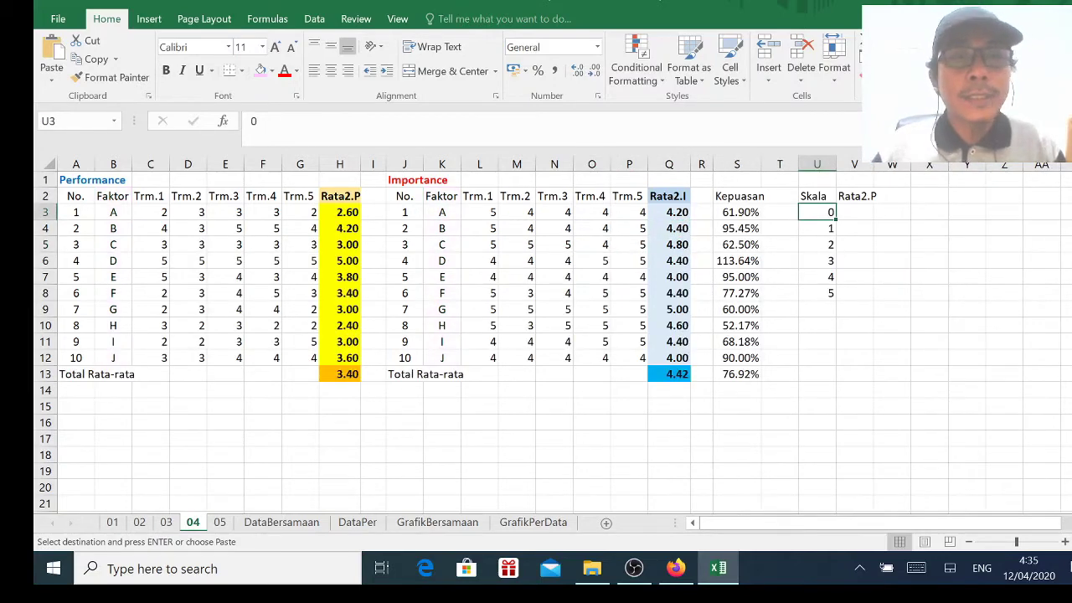
left_click(340, 212)
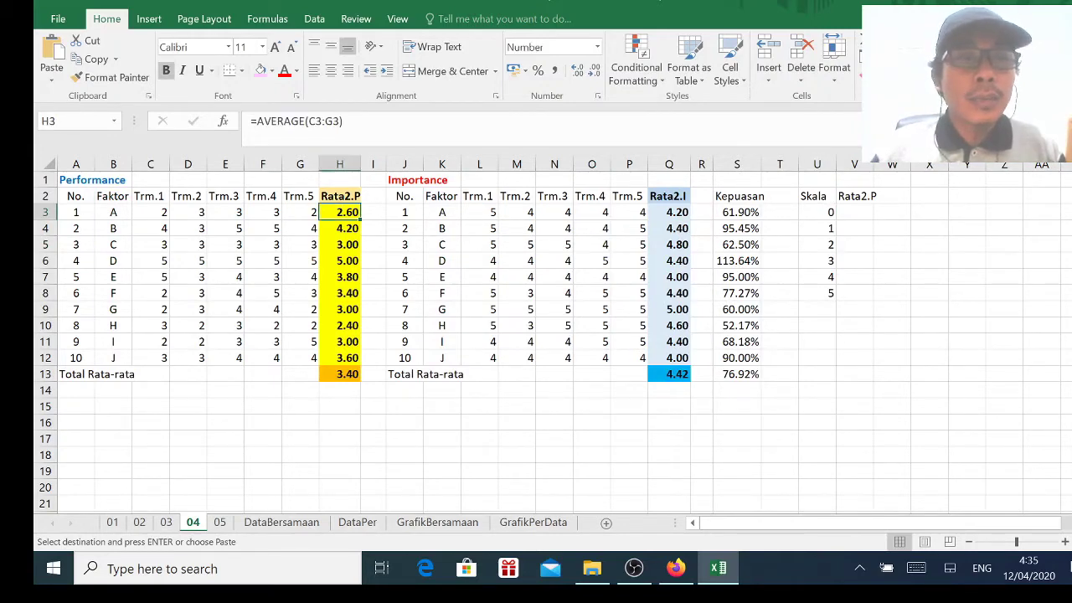
key("shift+Down")
key("shift+Down")
key("shift+Down")
key("shift+Down")
key("shift+Down")
key("shift+Down")
key("shift+Down")
key("shift+Down")
key("shift+Down")
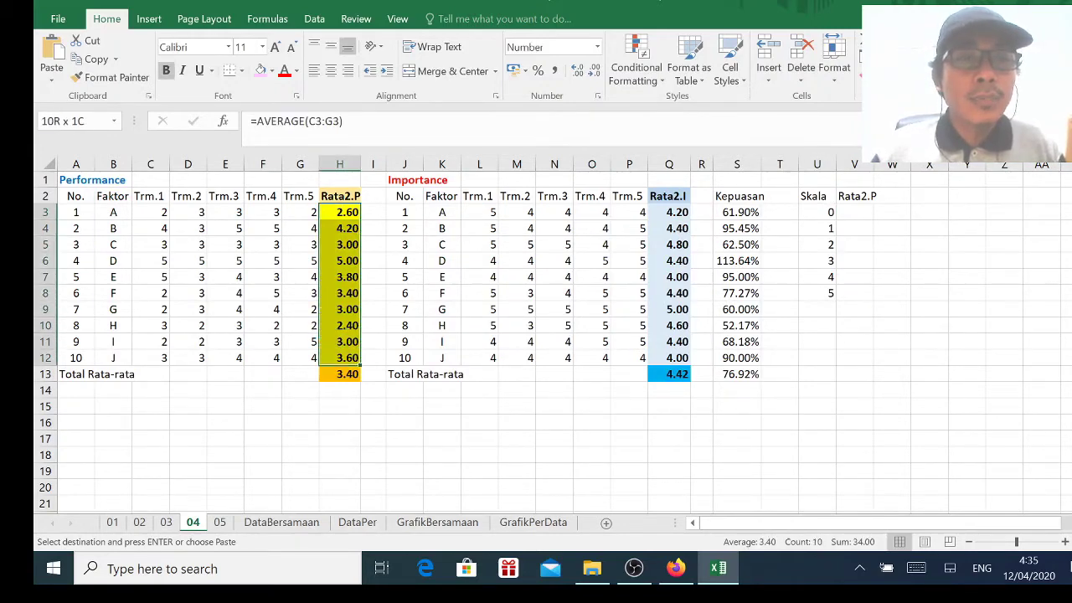
key("ctrl+v")
left_click(88, 374)
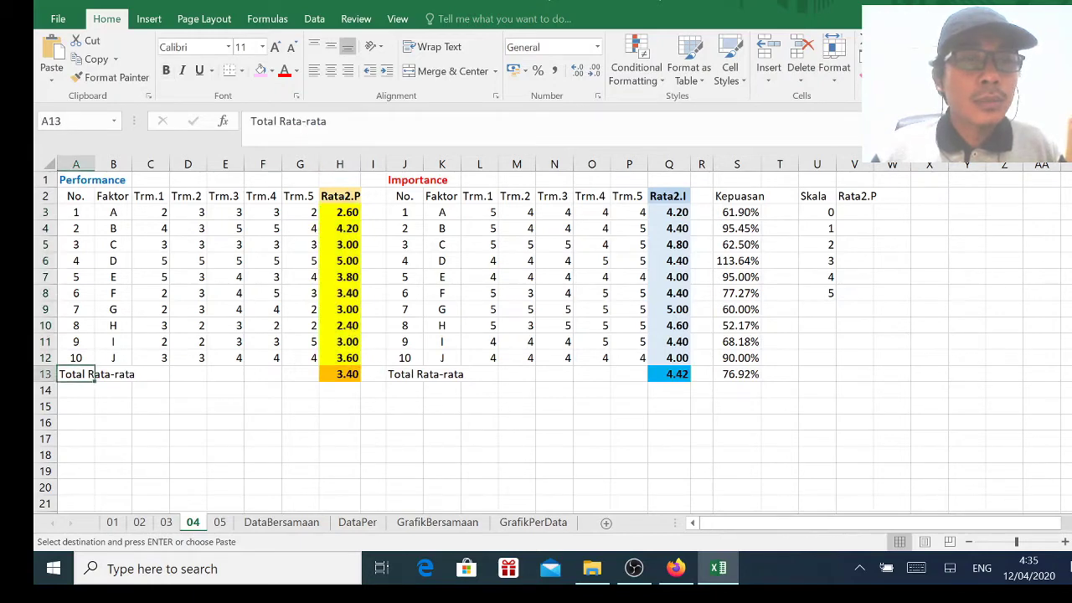
left_click(339, 374)
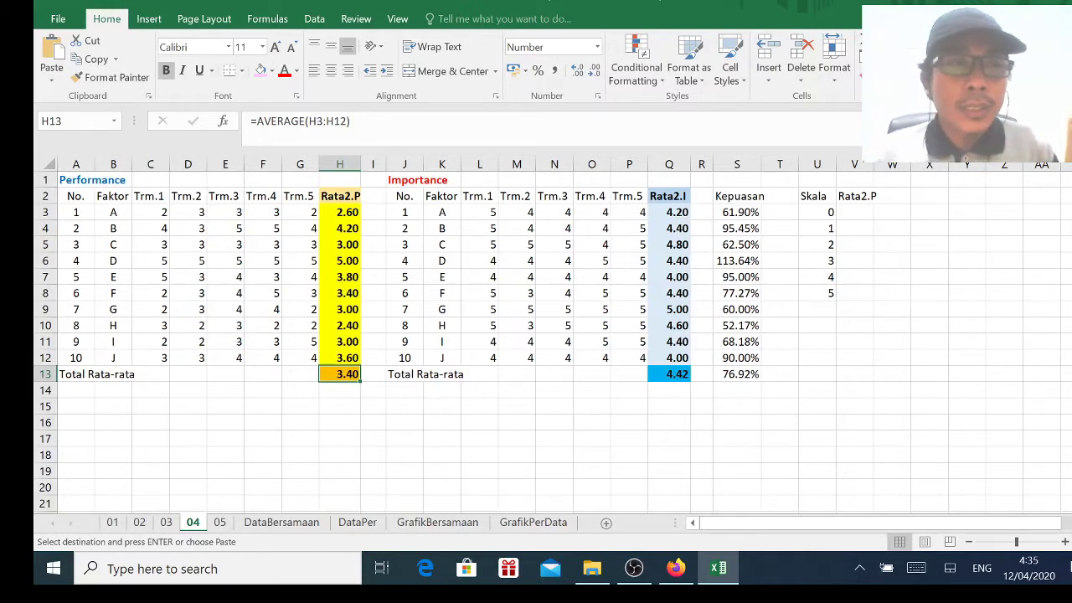
- Enter the formula =H3/Q3 for factor A in the Kepuasan column, dividing its Rata2.P by its Rata2.I
left_click(339, 197)
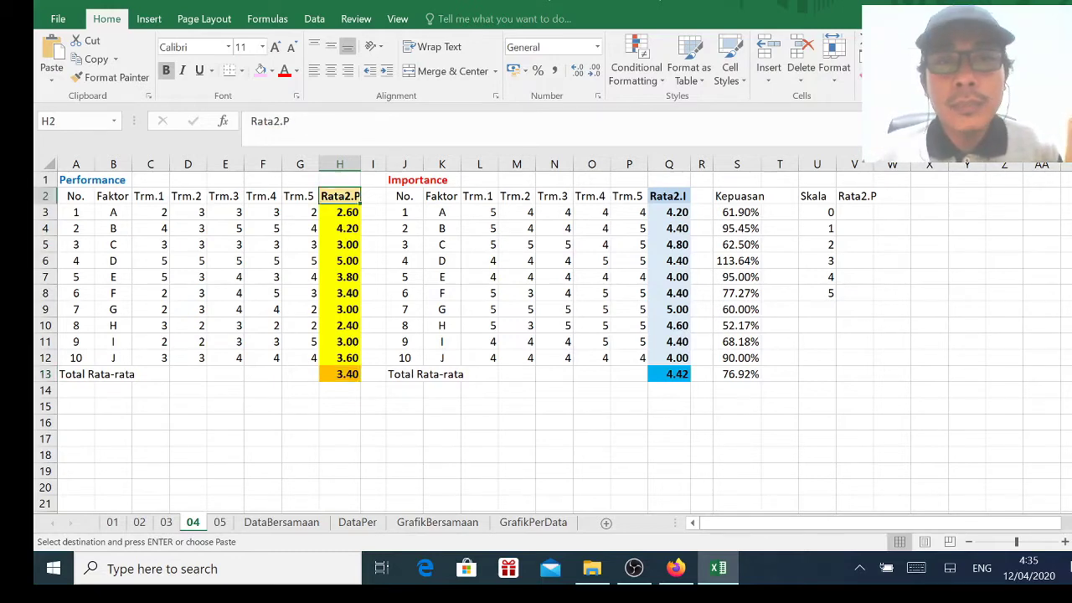
left_click(668, 196)
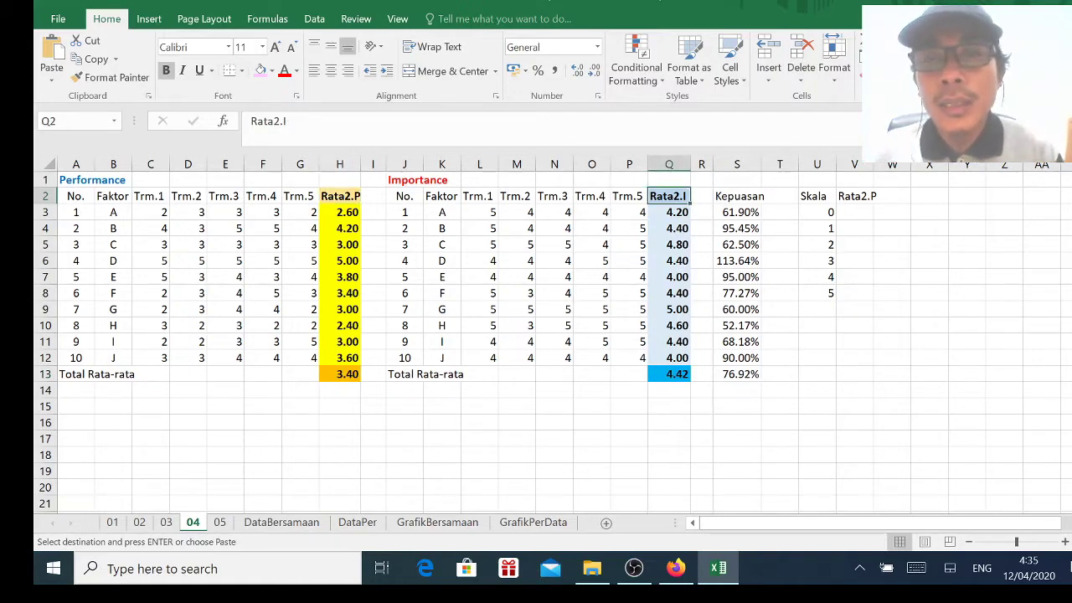
left_click(761, 198)
left_click(737, 212)
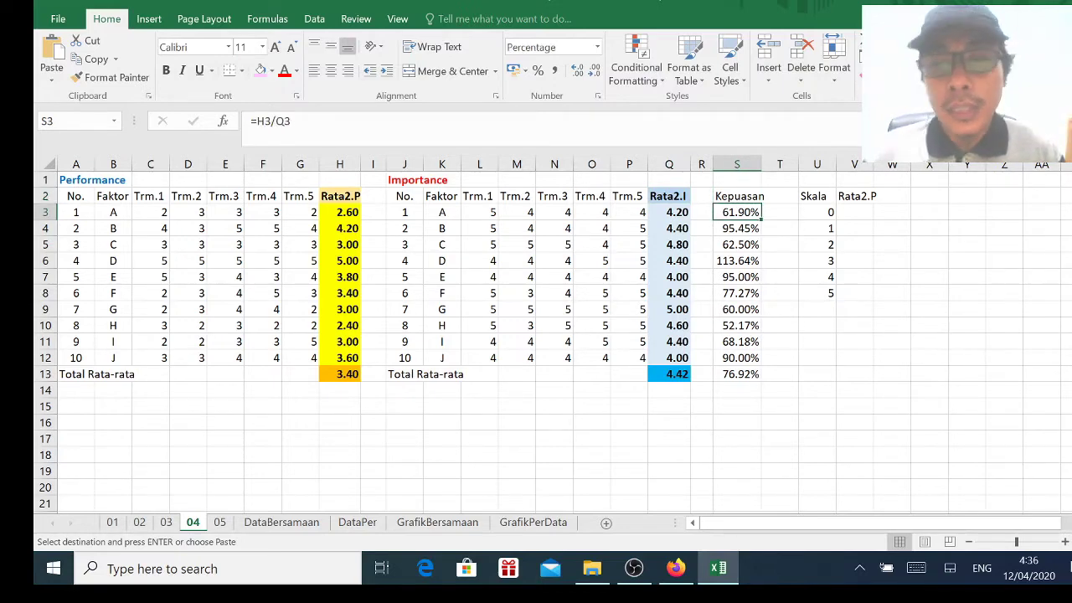
type("=")
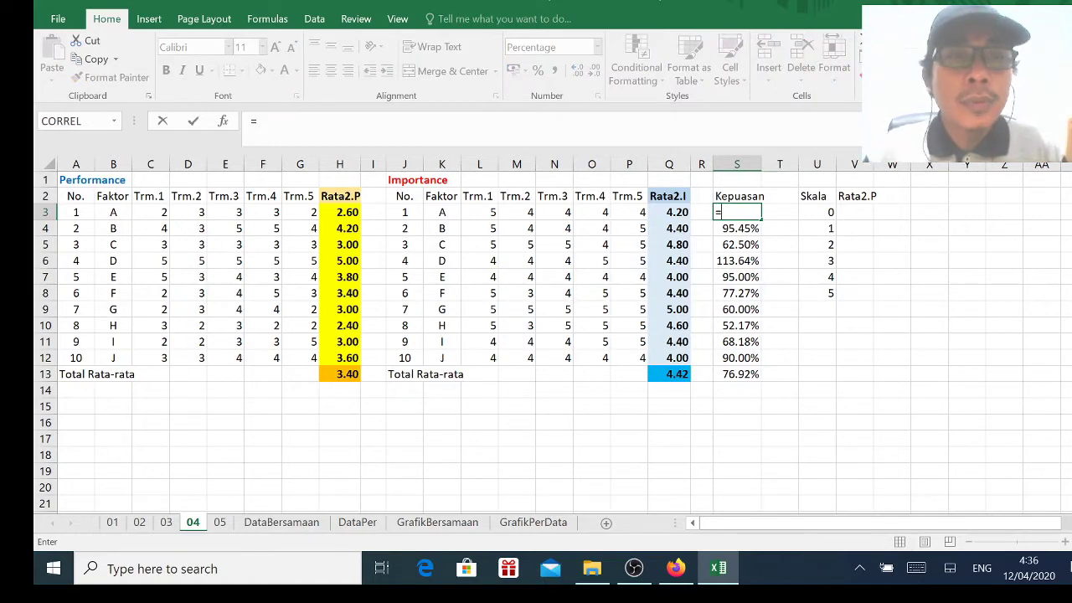
left_click(340, 212)
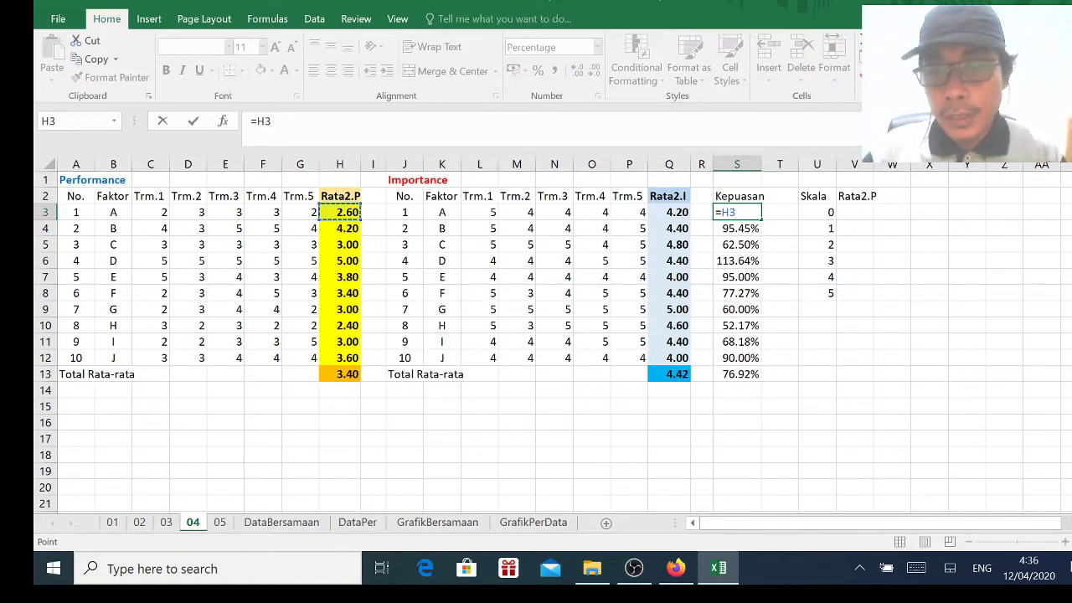
type("/")
left_click(669, 212)
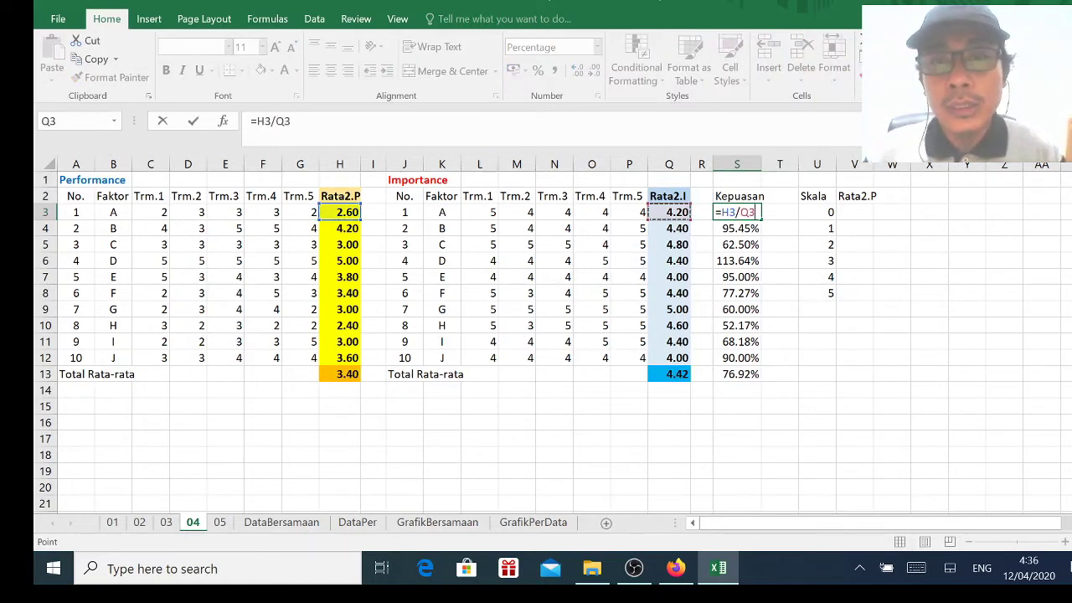
key("Return")
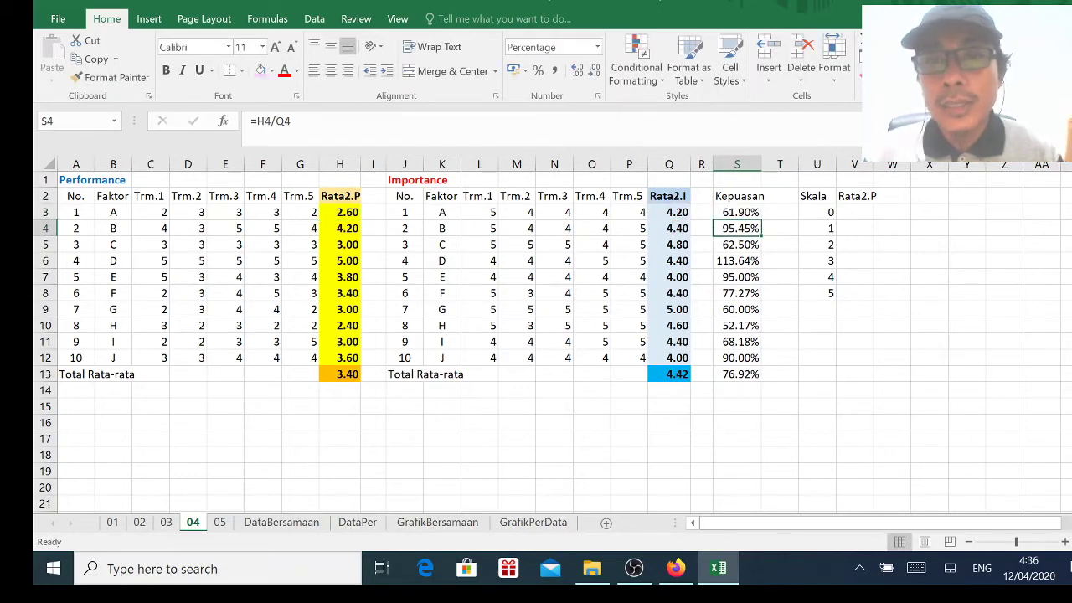
- Examine the Kepuasan percentages for all factors, the Total Rata-rata row's percentage and factor D's entire row
left_click_drag(738, 212, 737, 374)
left_click(817, 390)
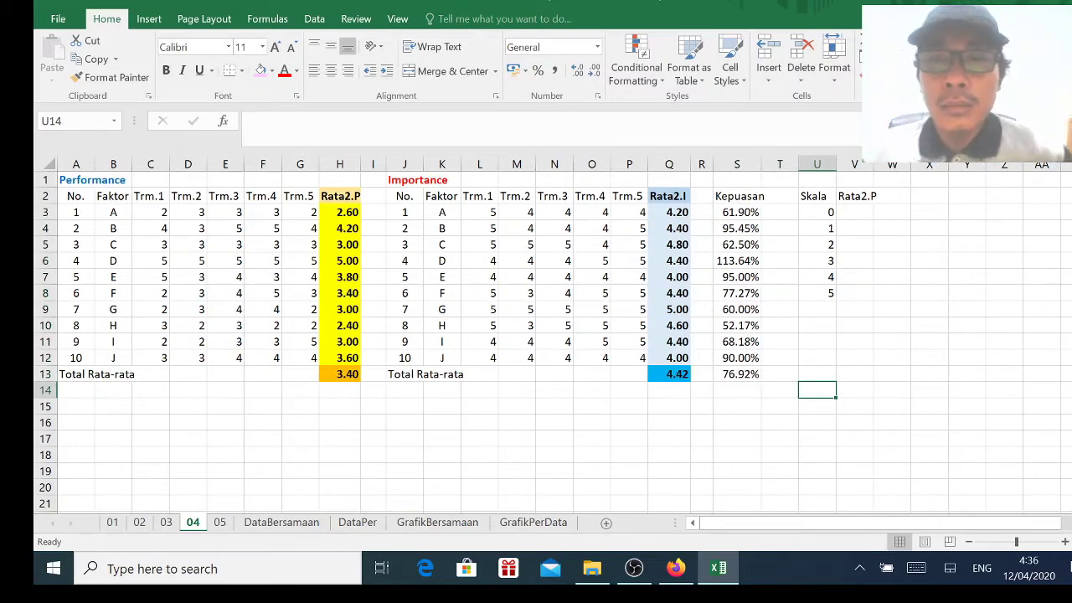
left_click(737, 373)
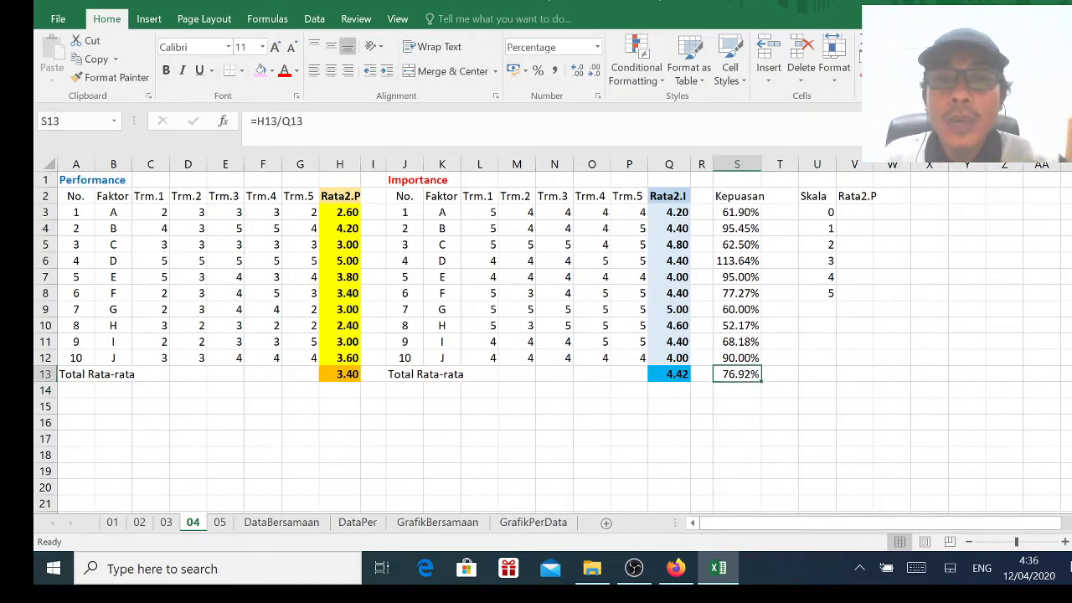
left_click(780, 406)
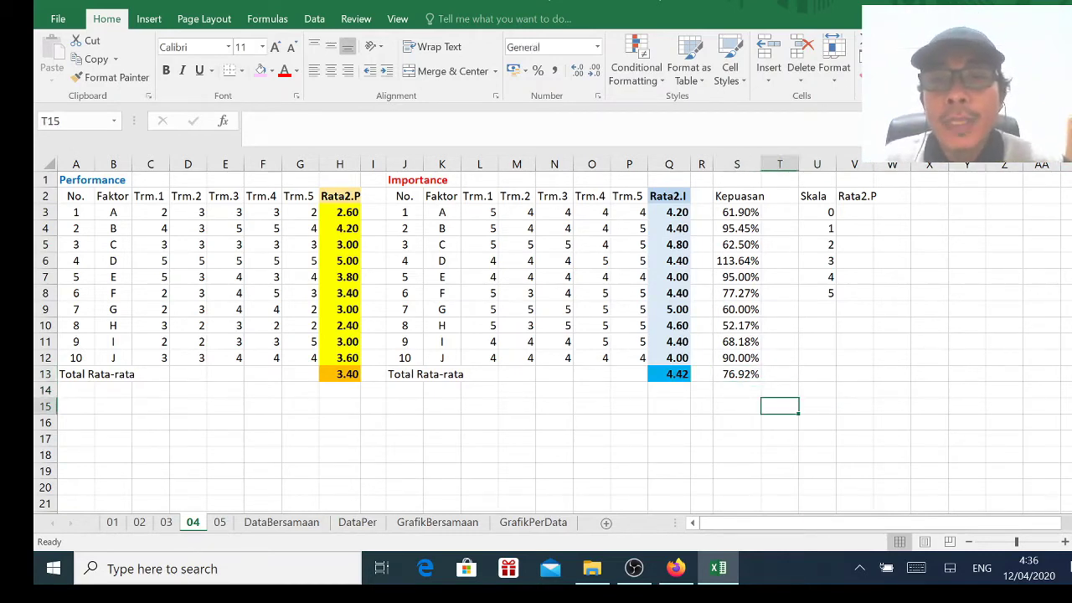
left_click(737, 260)
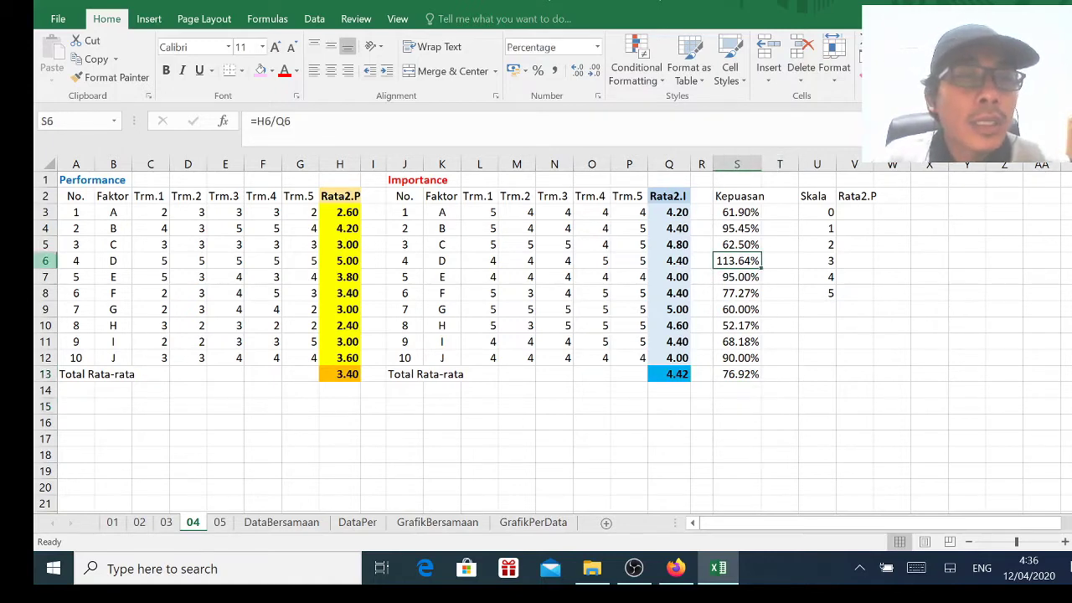
left_click(46, 261)
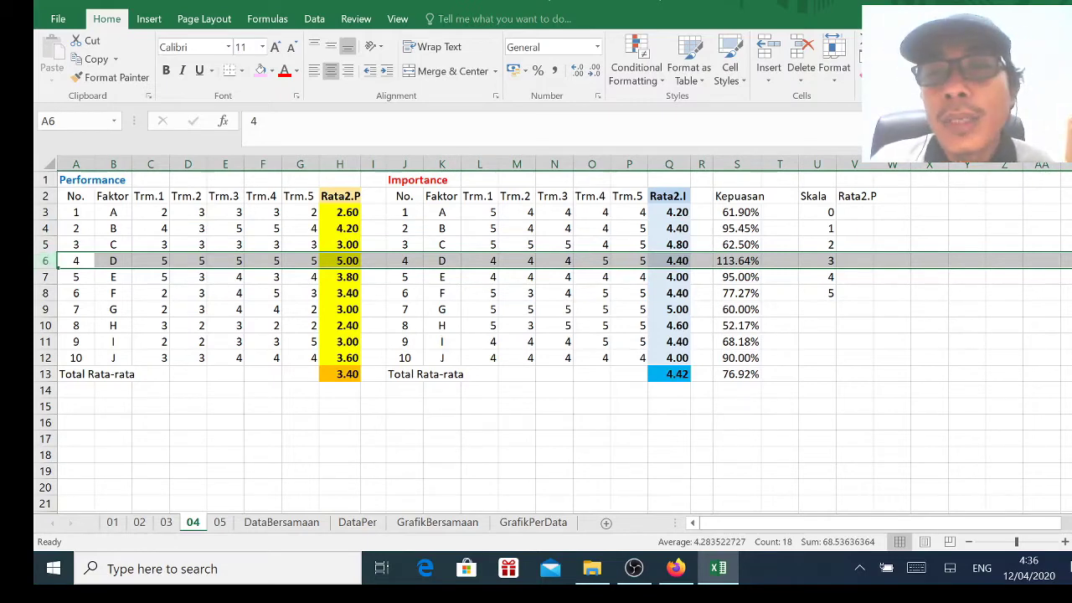
- Examine the Skala column's entries and the adjacent Rata2.P heading in the helper table beside the Kepuasan column
left_click(780, 212)
key("Right")
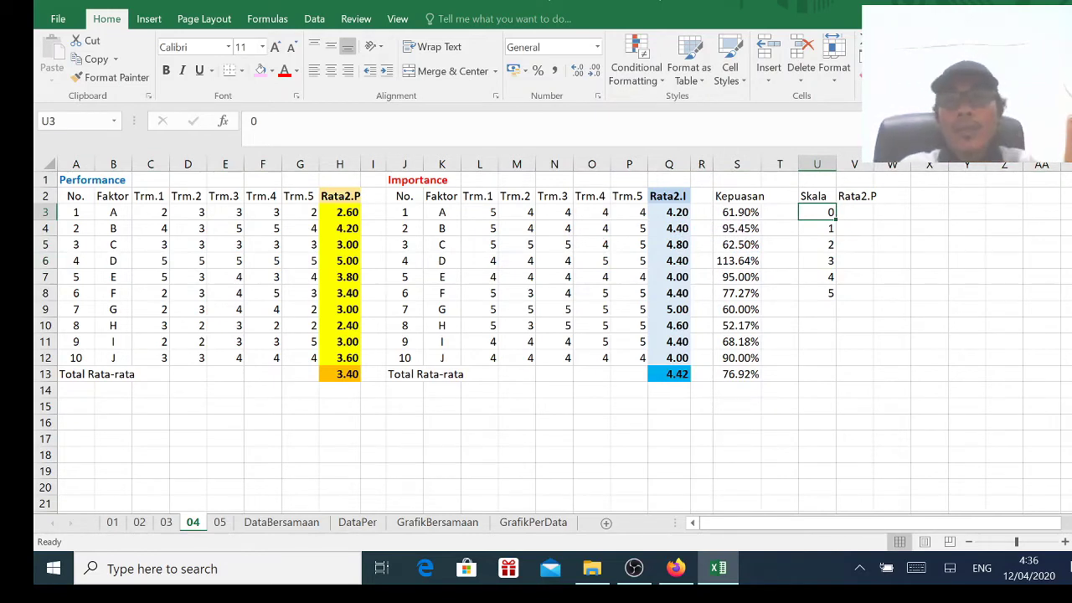
key("Up")
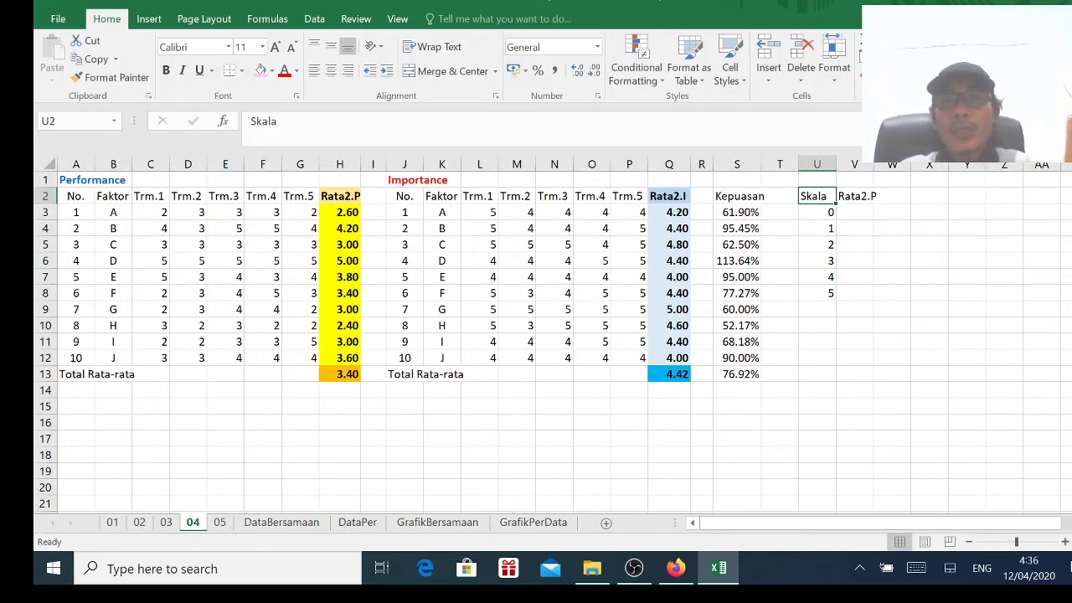
key("Down")
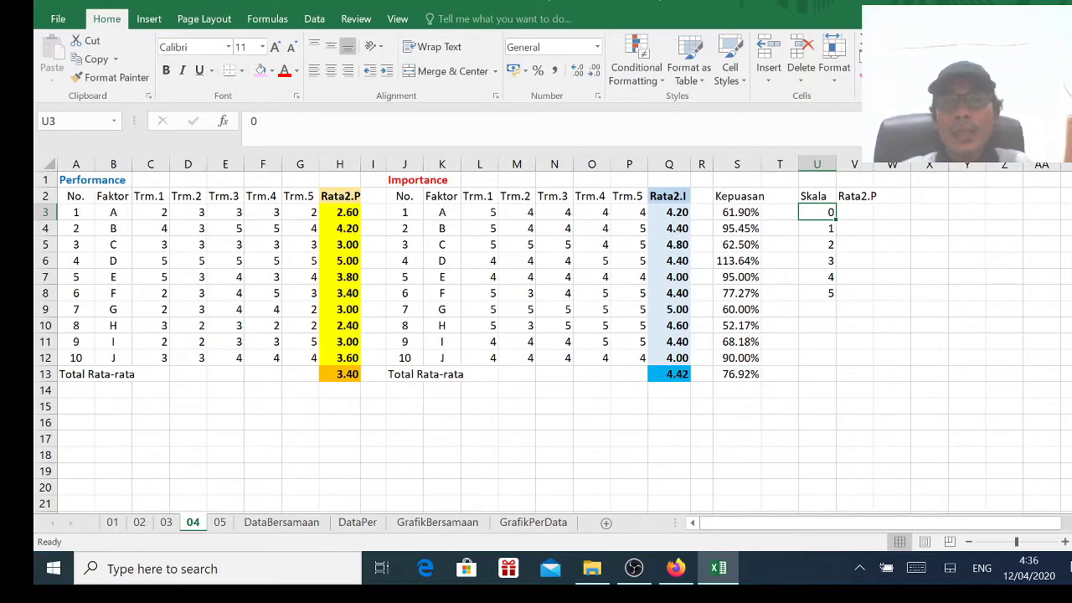
key("Down")
key("Up")
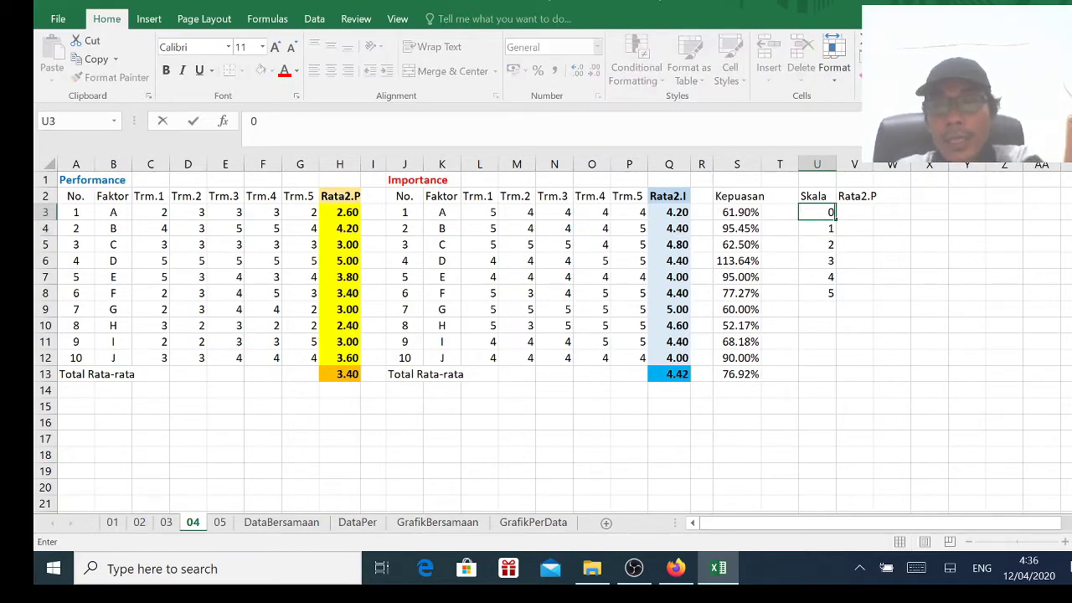
key("Down")
key("Down")
key("Down")
key("Down")
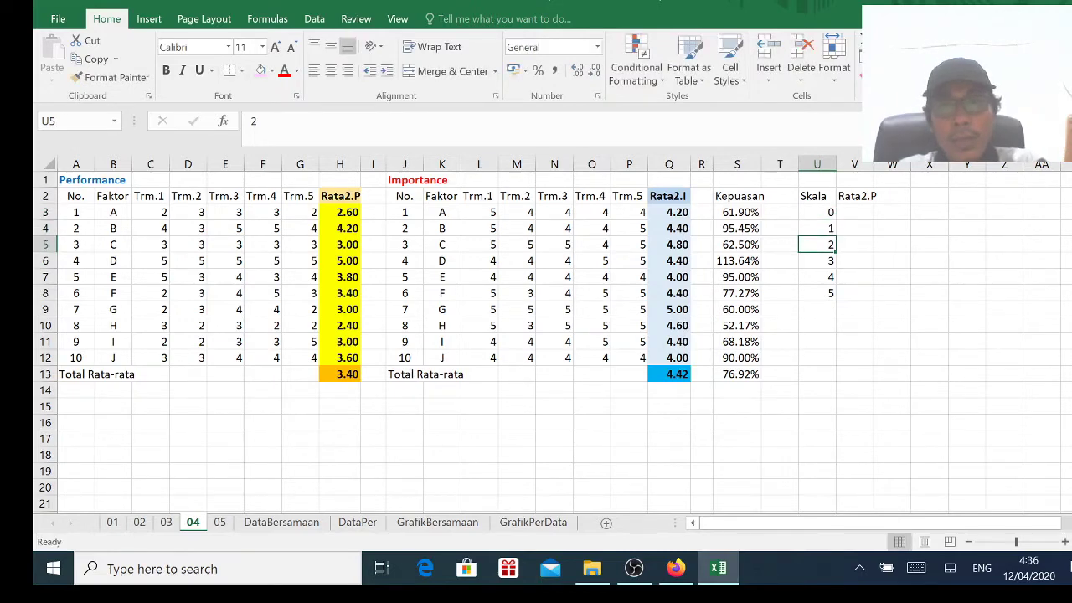
key("Down")
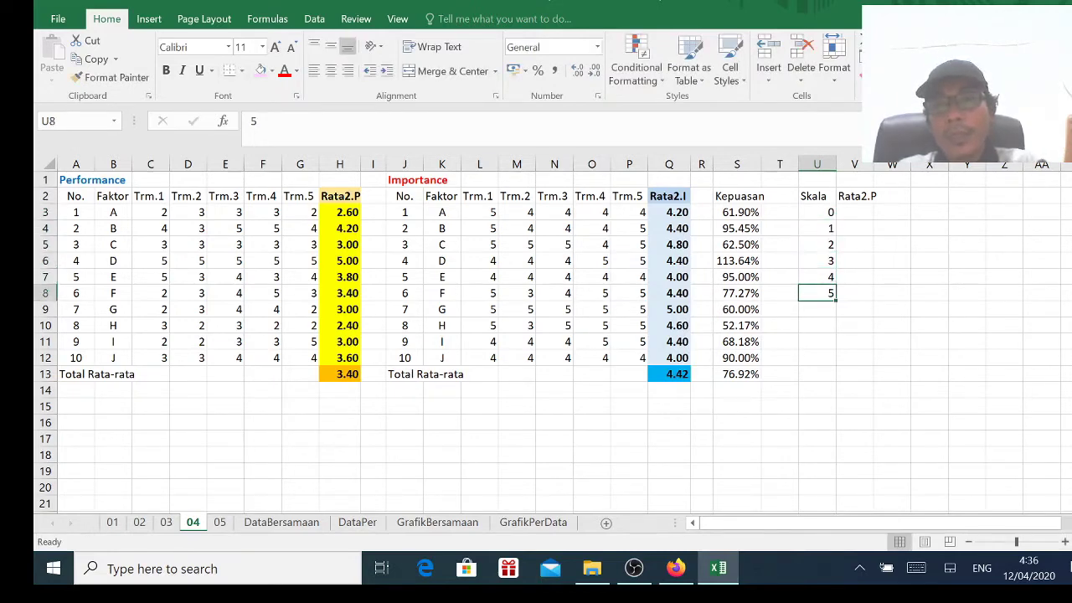
key("Up")
key("Up")
key("Up")
key("Up")
key("Up")
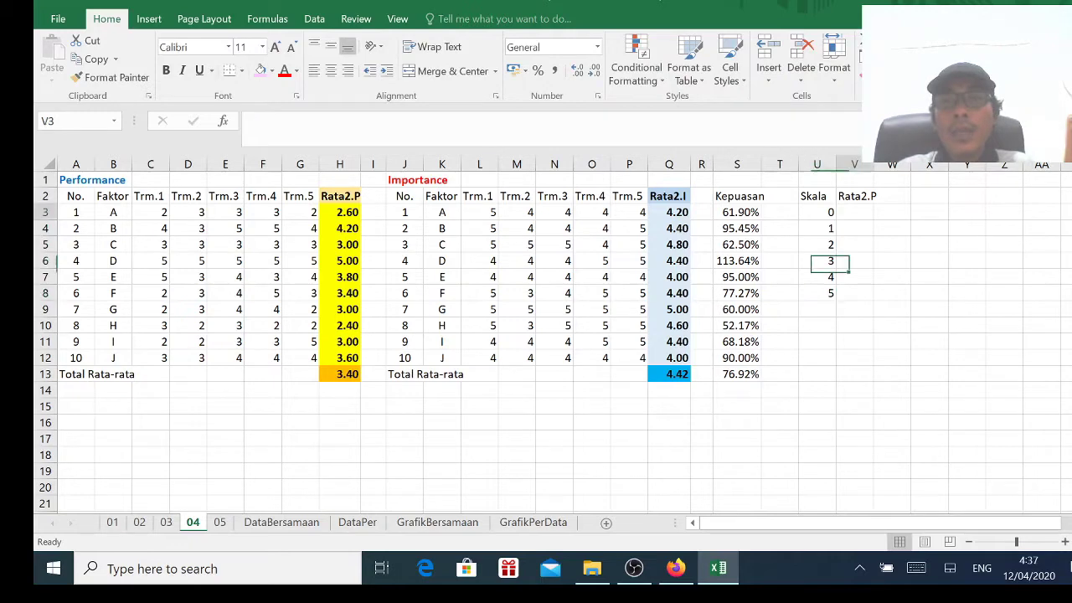
key("Right")
key("Up")
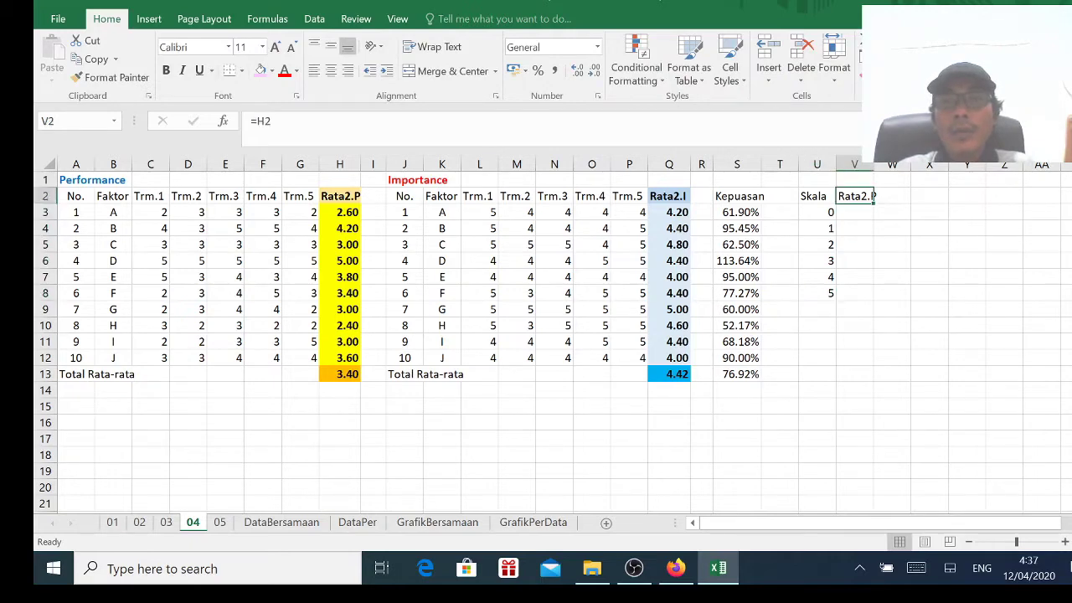
- Enter a formula for scale 0 in the helper table's Rata2.P column, referencing the Performance Total Rata-rata in H13 as an absolute reference
left_click(855, 212)
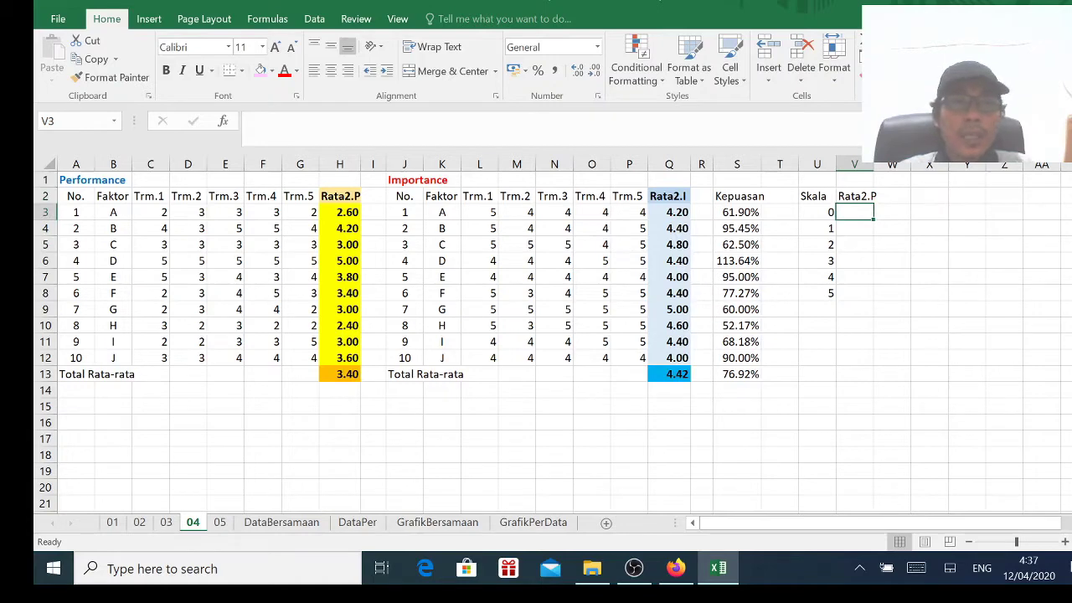
type("=")
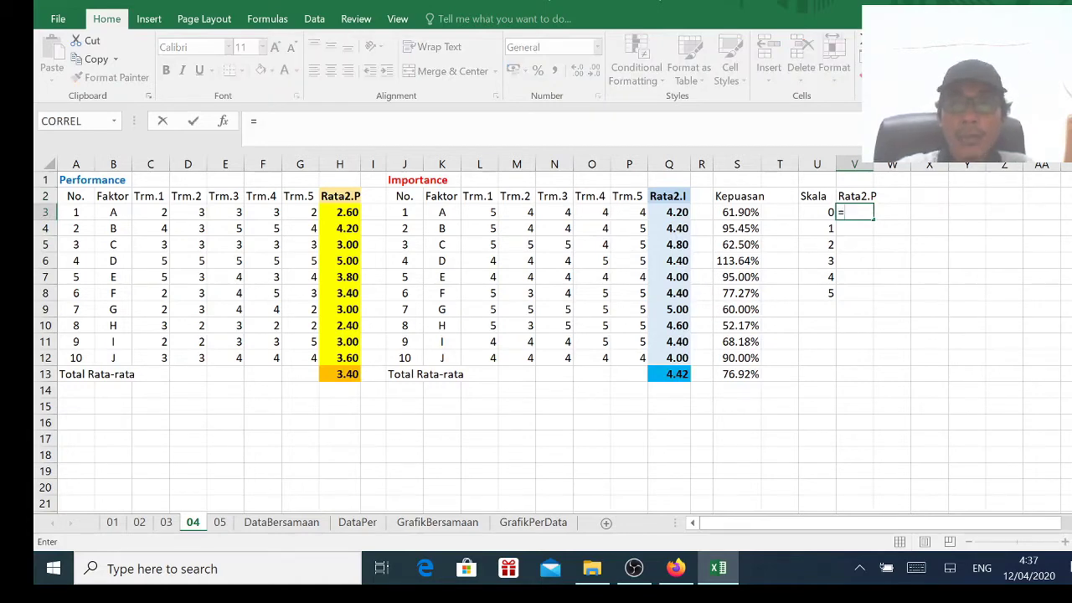
left_click(339, 373)
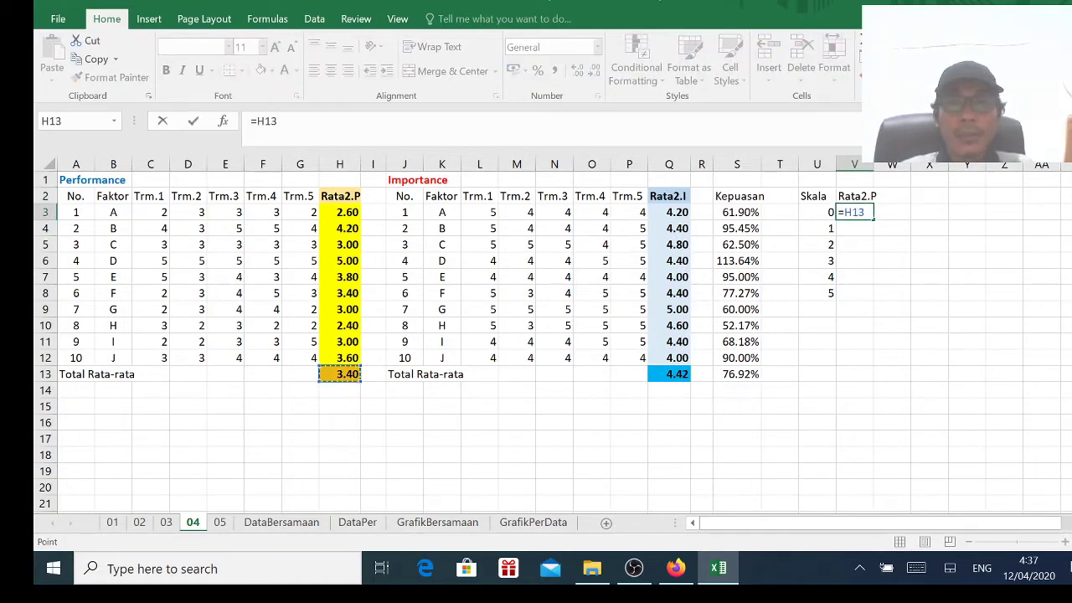
key("F4")
key("Return")
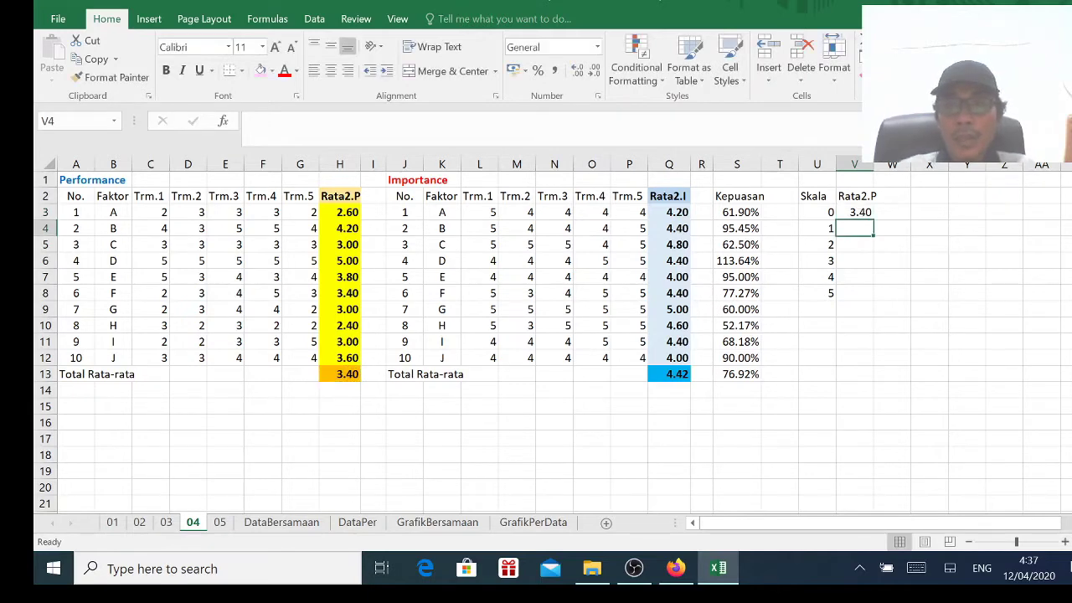
- Enter =V3 in V4 for scale 1 and copy the formula through V8 for the remaining scale rows
type("=")
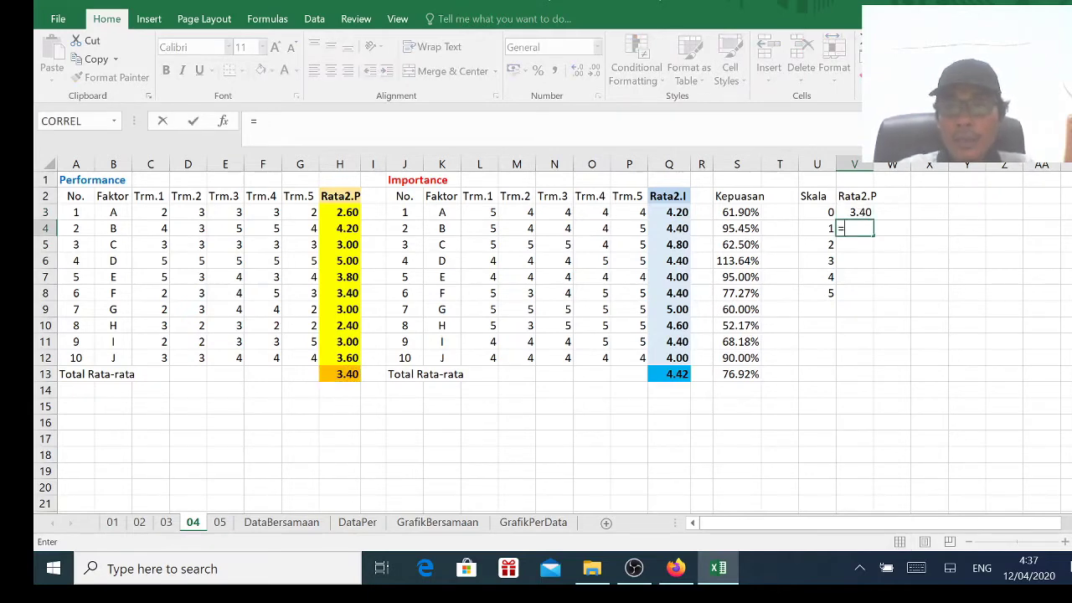
key("Up")
key("ctrl+Return")
key("Down")
key("Up")
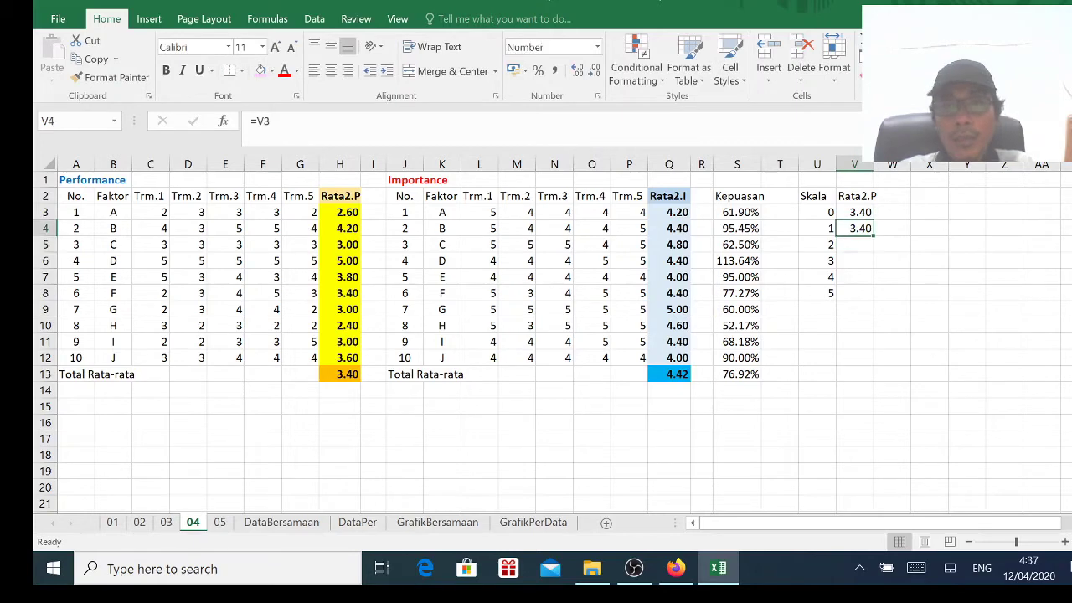
key("ctrl+c")
key("shift+Down")
key("shift+Down")
key("shift+Down")
key("shift+Down")
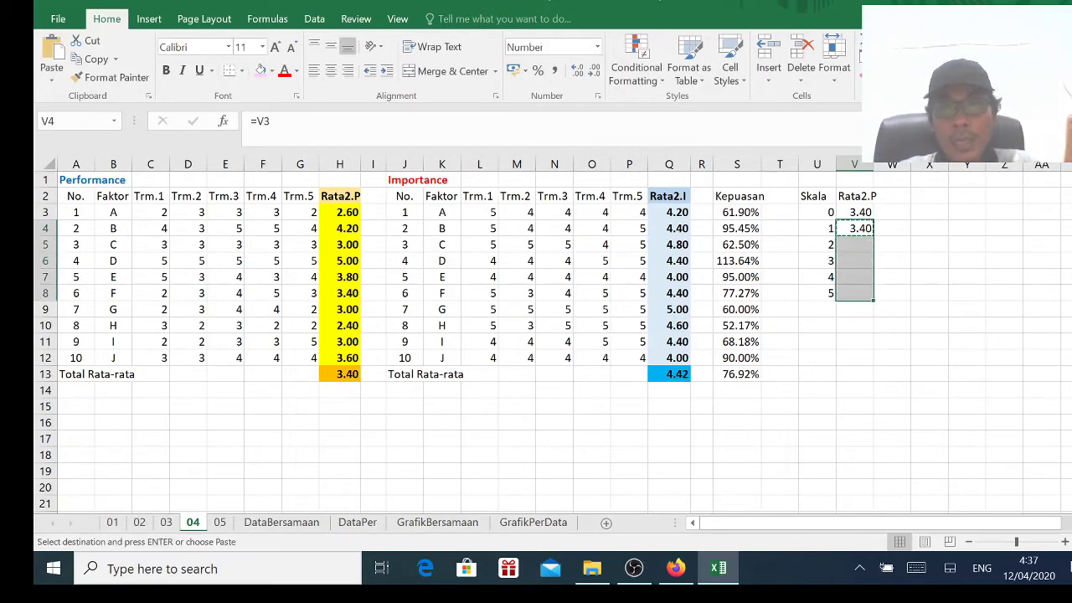
key("ctrl+v")
- Add the heading Total Rata2.I in W2 beside the helper table's Rata2.P column and widen column V
key("Right")
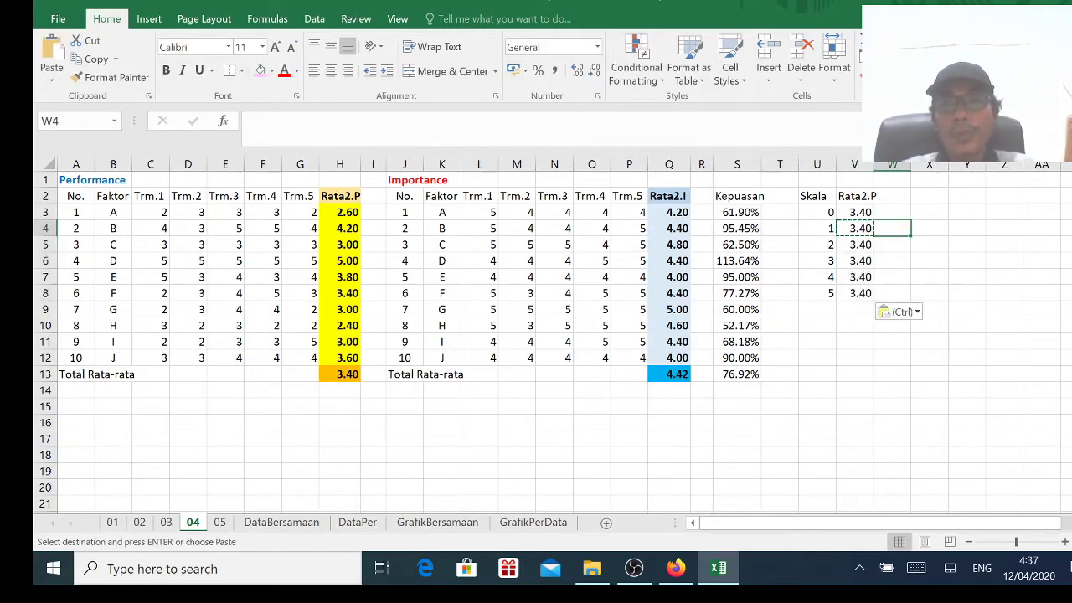
key("Up")
key("Up")
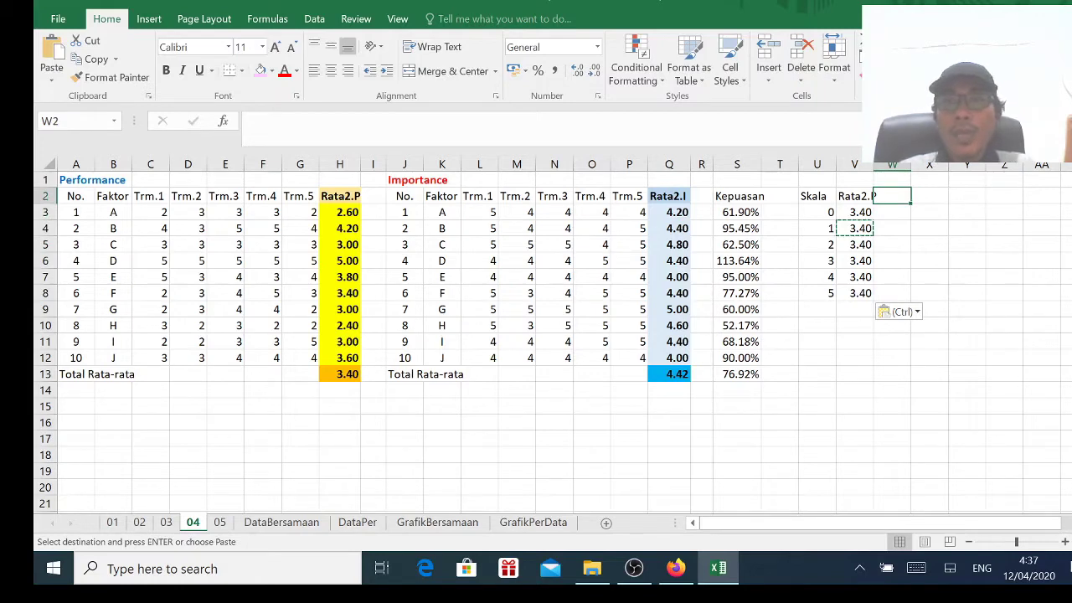
left_click_drag(874, 164, 931, 165)
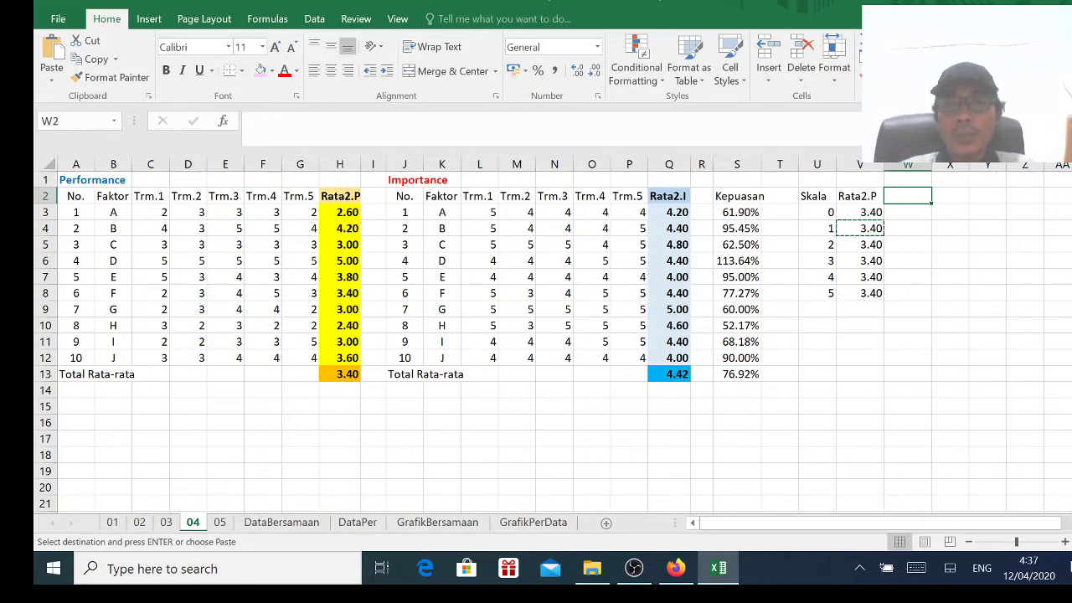
type("=")
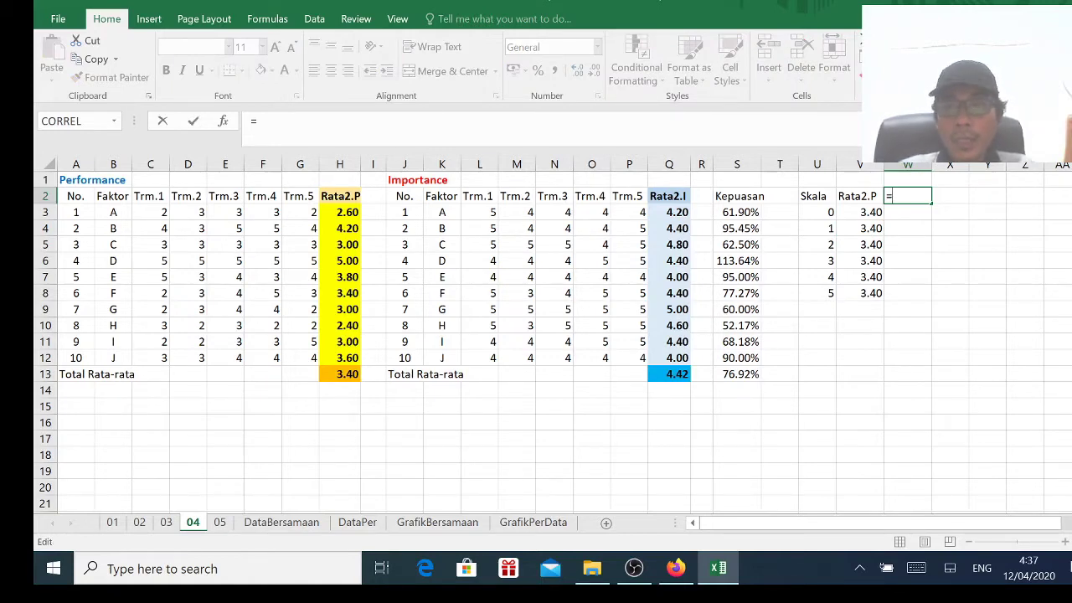
key("BackSpace")
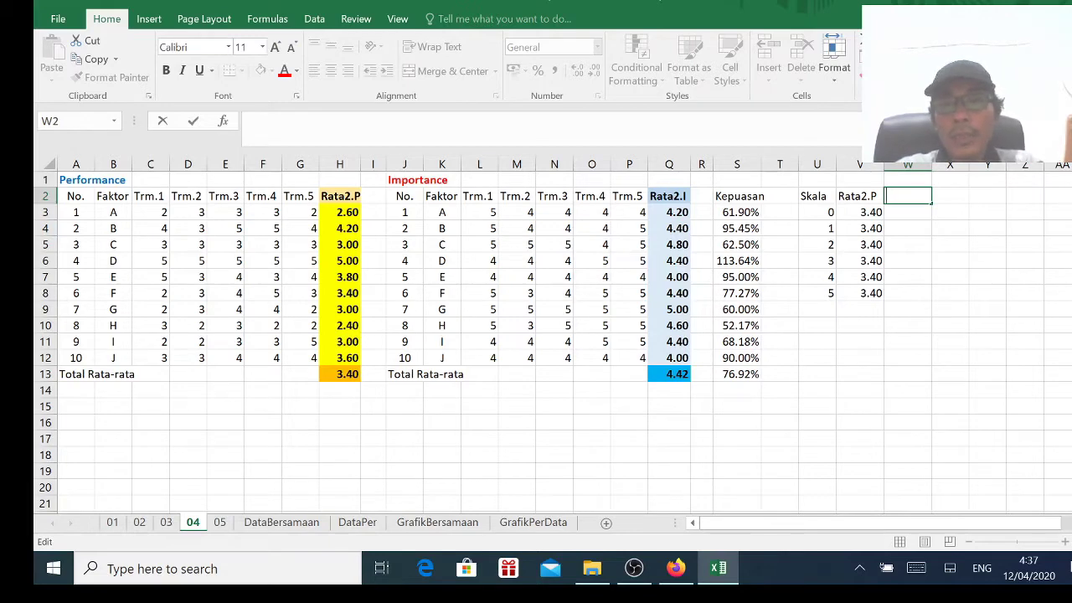
type("Total Rata2")
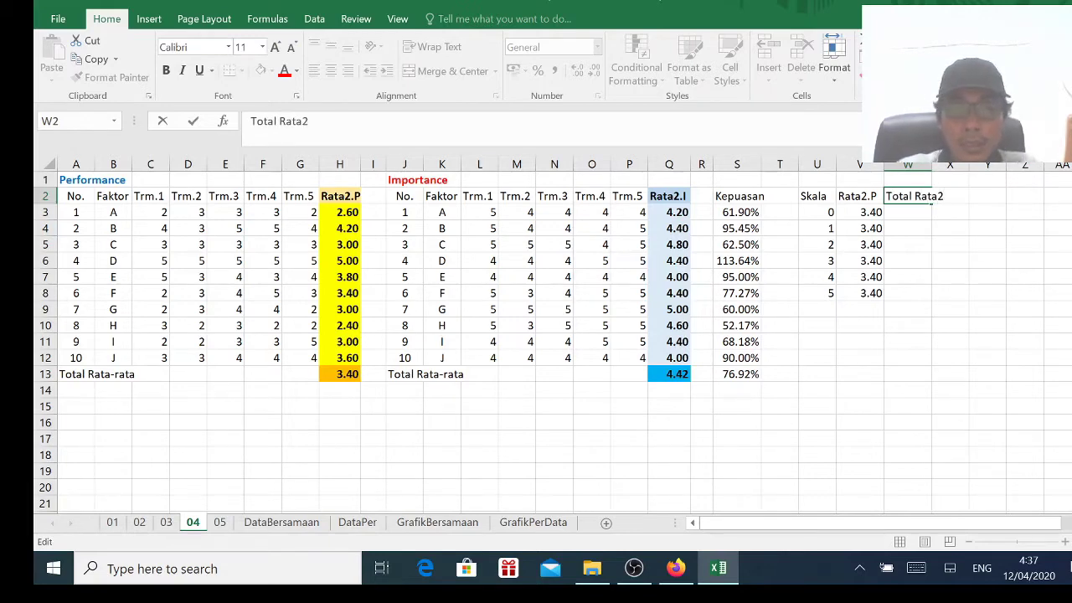
type(".I")
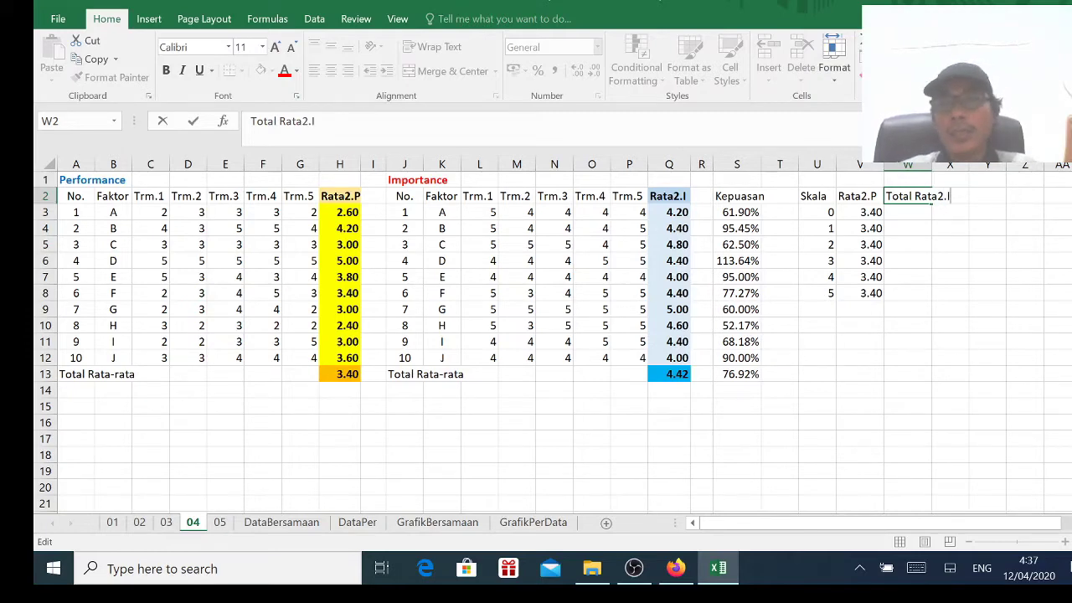
left_click(988, 276)
left_click_drag(884, 164, 974, 164)
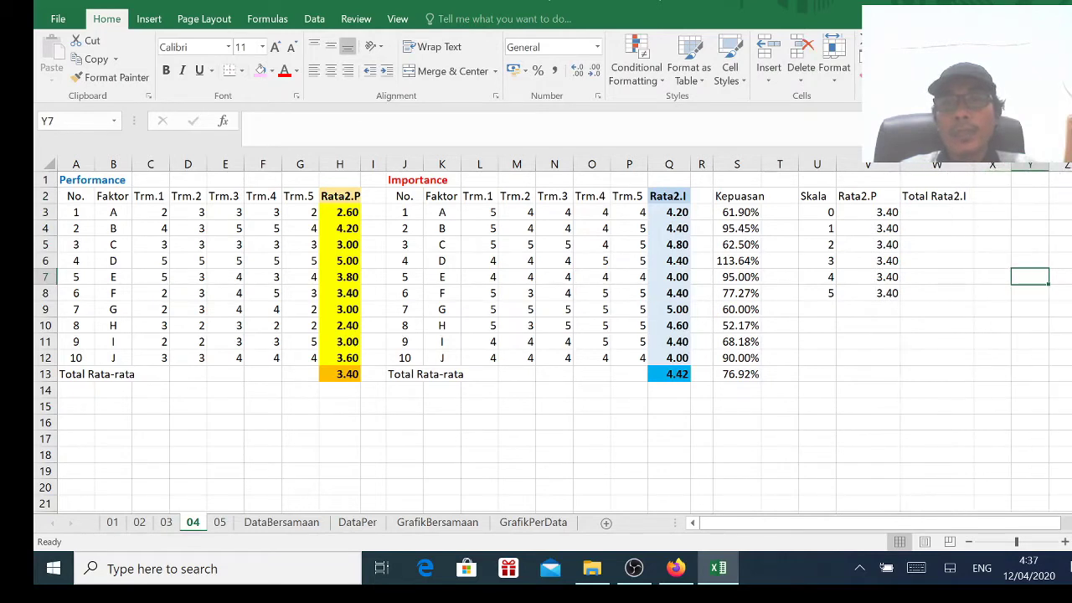
- Change the helper table's Rata2.P heading in V2 to Total Rata2.P
left_click(867, 196)
type("Tota")
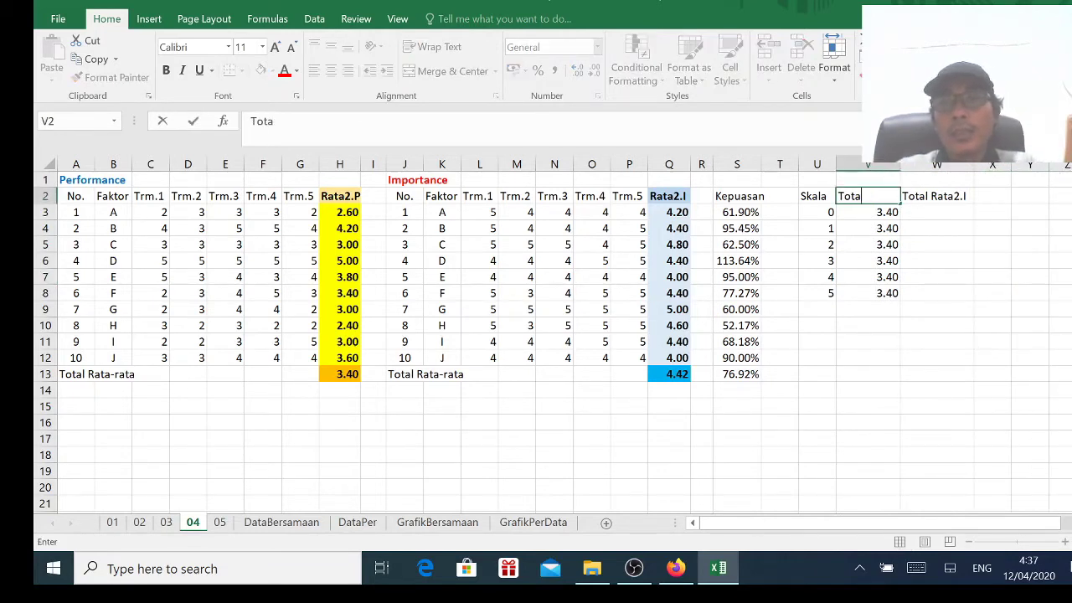
type("l Rata2")
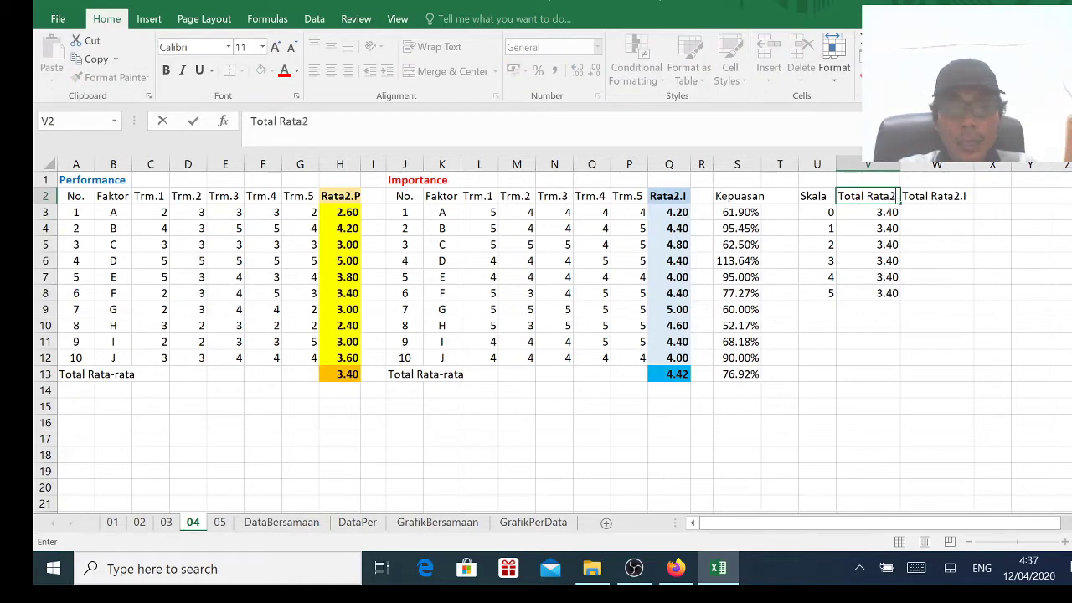
type(".P")
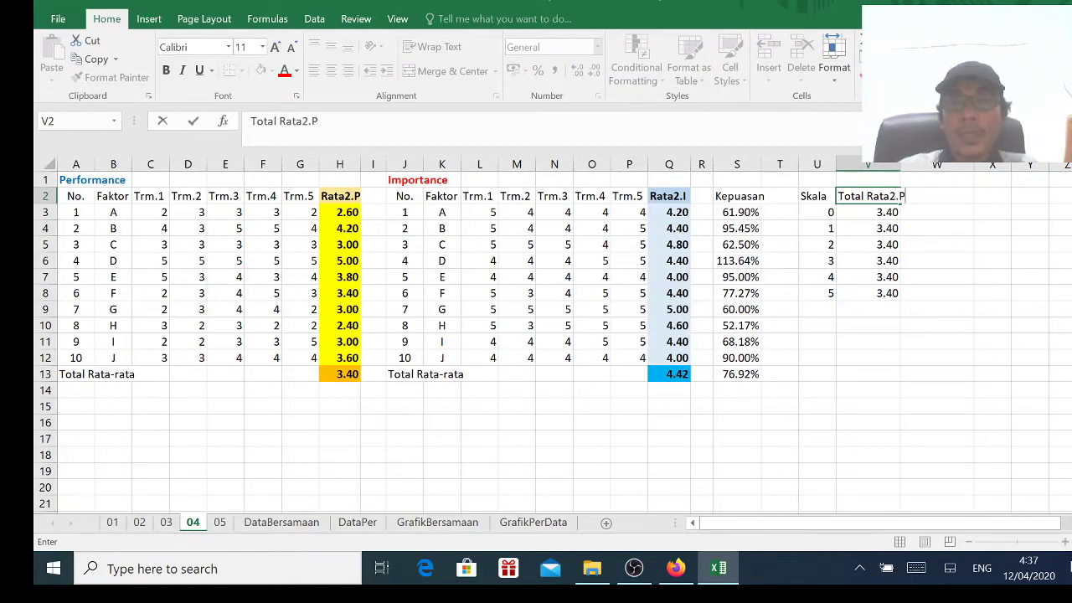
left_click(868, 358)
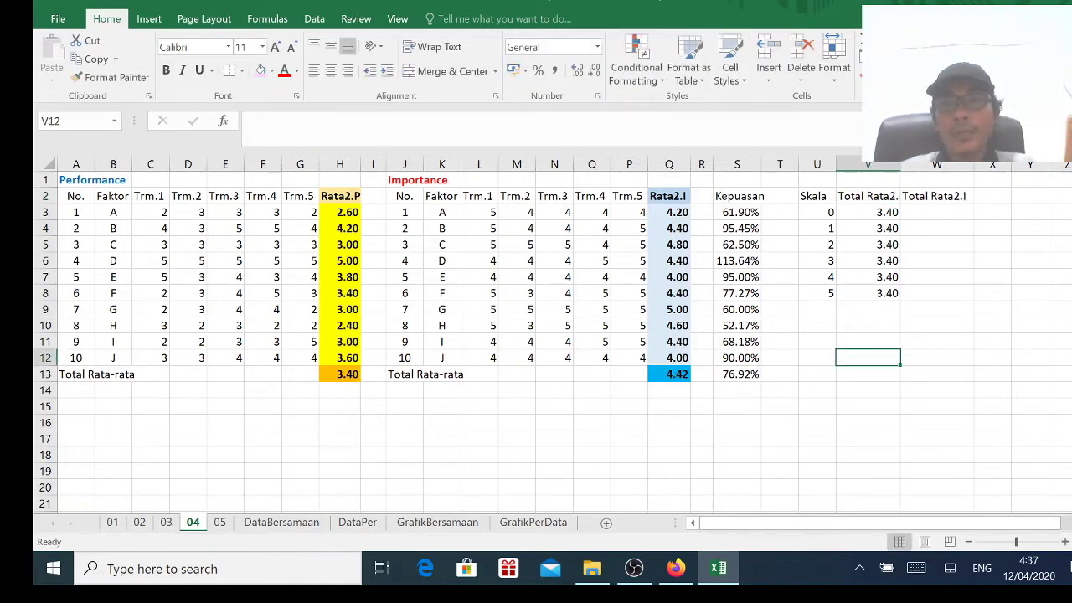
- Enter =Q13 in W3 to reference the Importance table's Total Rata-rata under the Total Rata2.I heading
left_click(937, 244)
left_click(936, 212)
type("=")
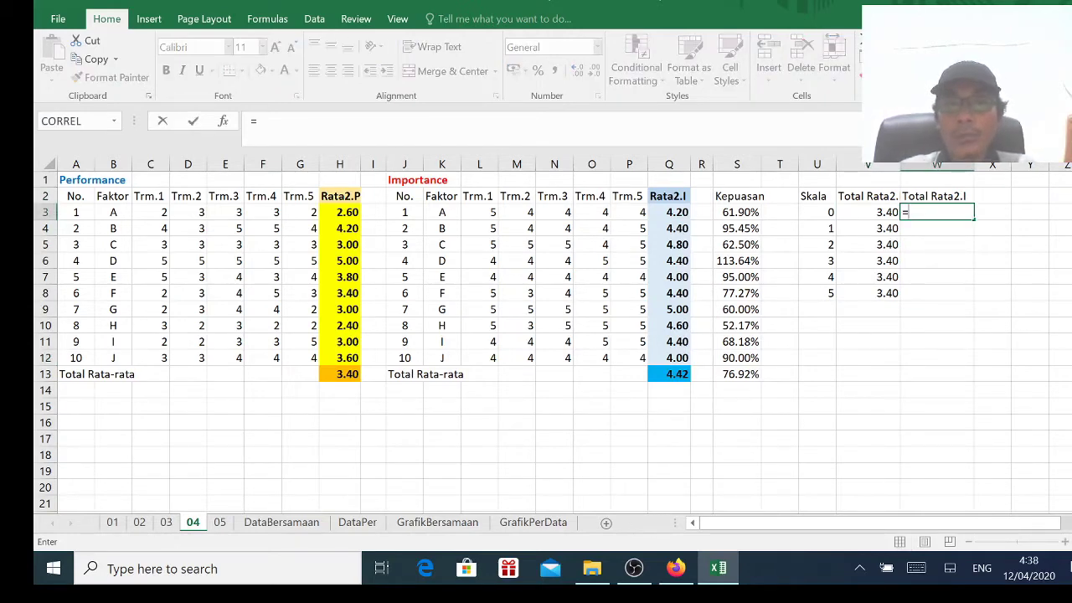
left_click(669, 373)
key("Return")
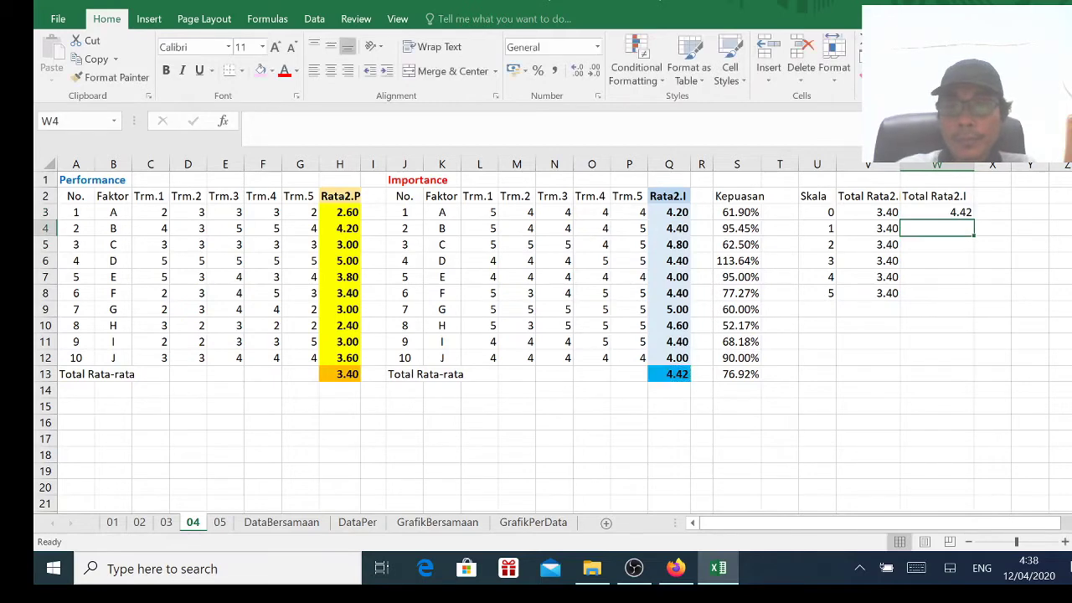
- Enter =W3 in W4 and copy the formula through W8 in the Total Rata2.I column
type("=")
key("Up")
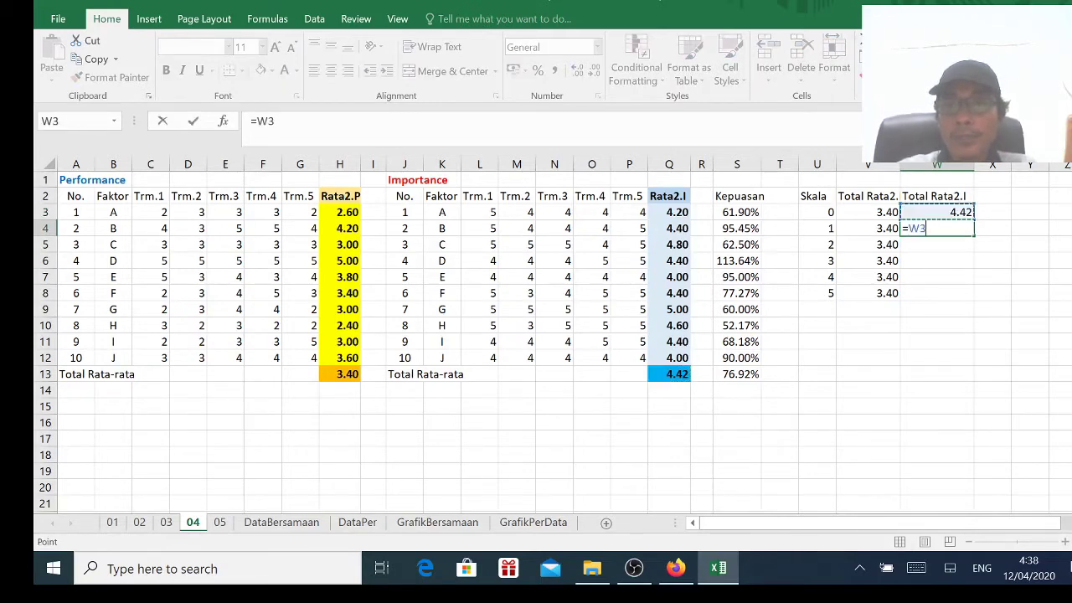
key("Return")
key("Up")
key("ctrl+c")
key("shift+Down")
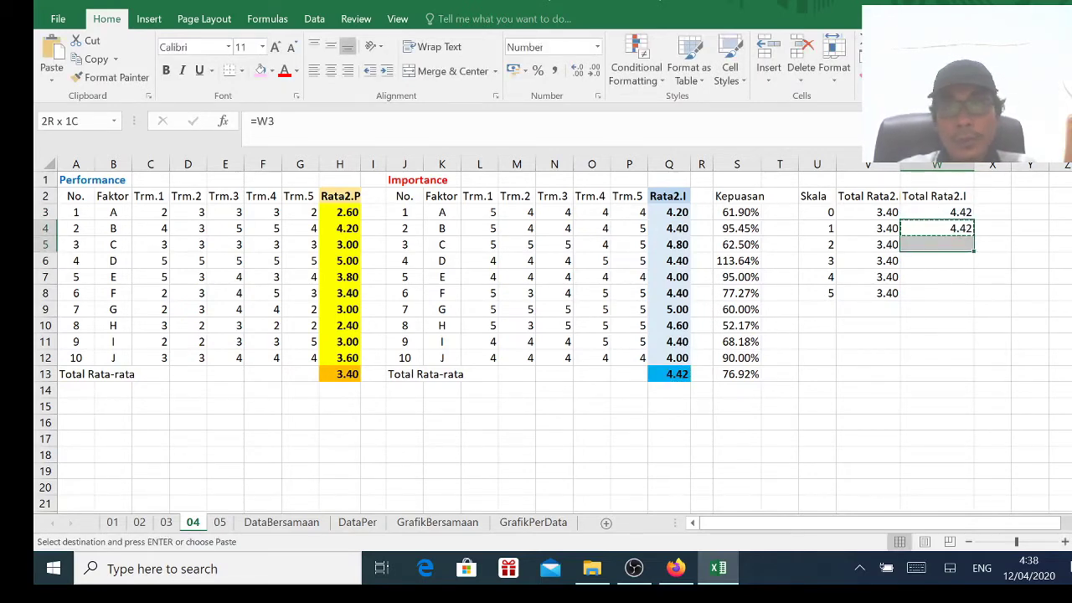
key("shift+Down")
key("shift+Down")
key("shift+Down")
key("ctrl+v")
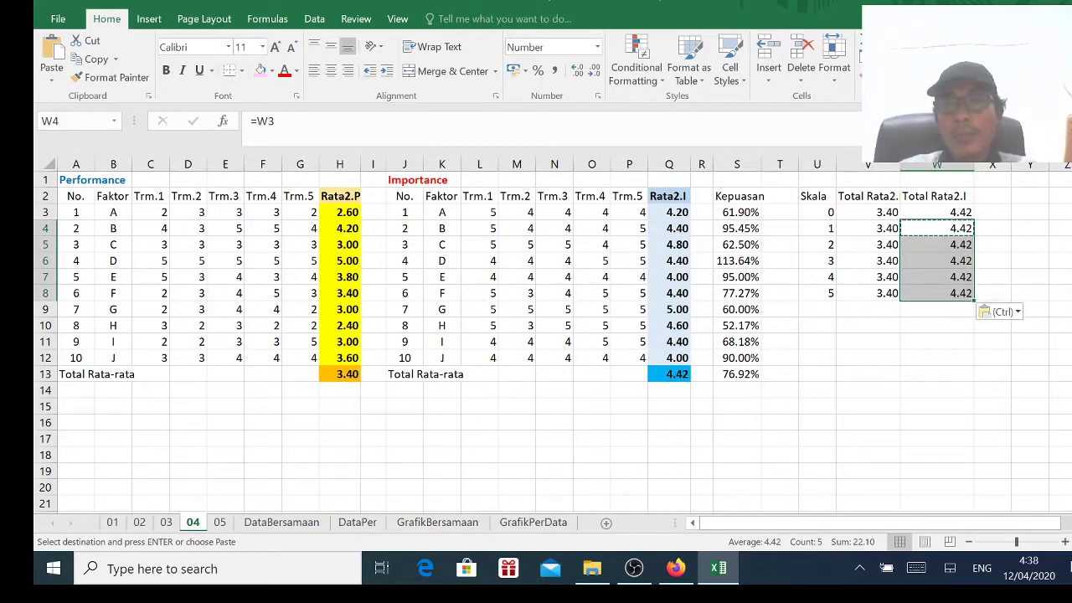
left_click(868, 309)
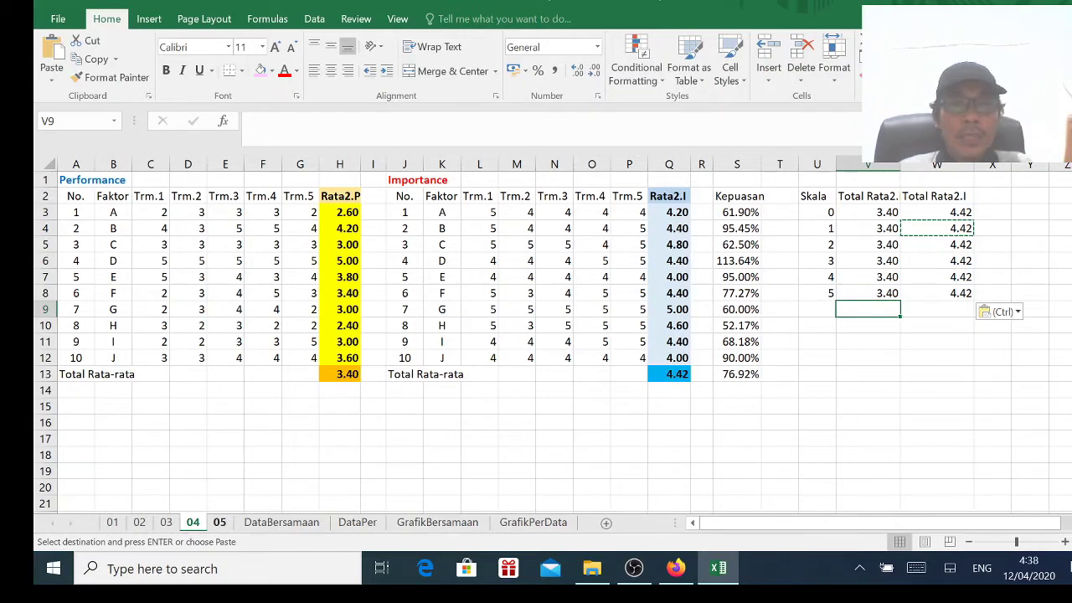
- Open sheet 05 and examine its coloured helper table with the Skala, T.Rata2P and T.Rata2.I columns
left_click(219, 522)
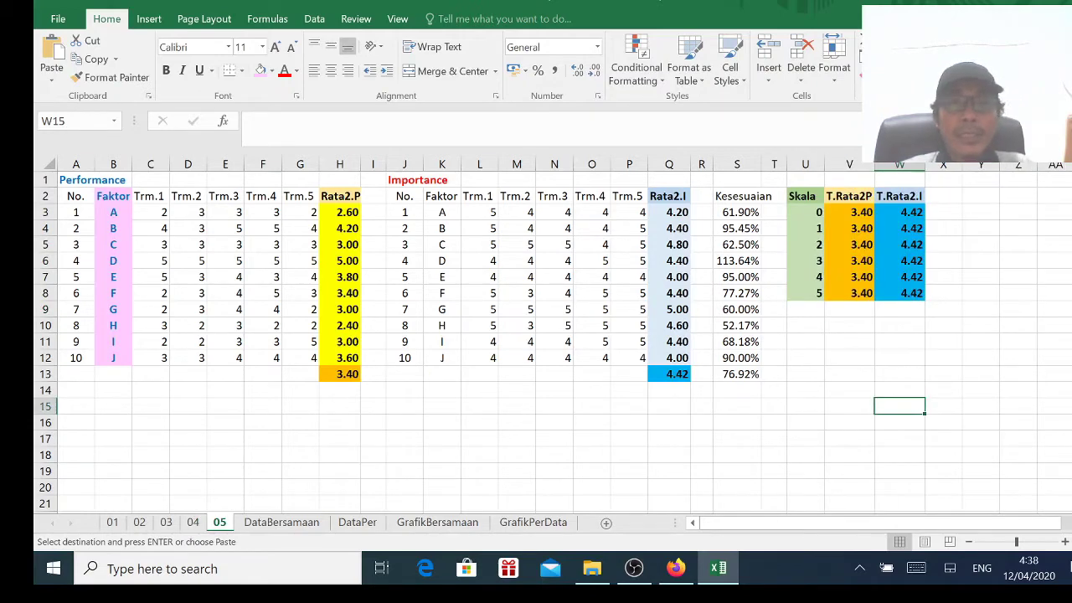
left_click(899, 325)
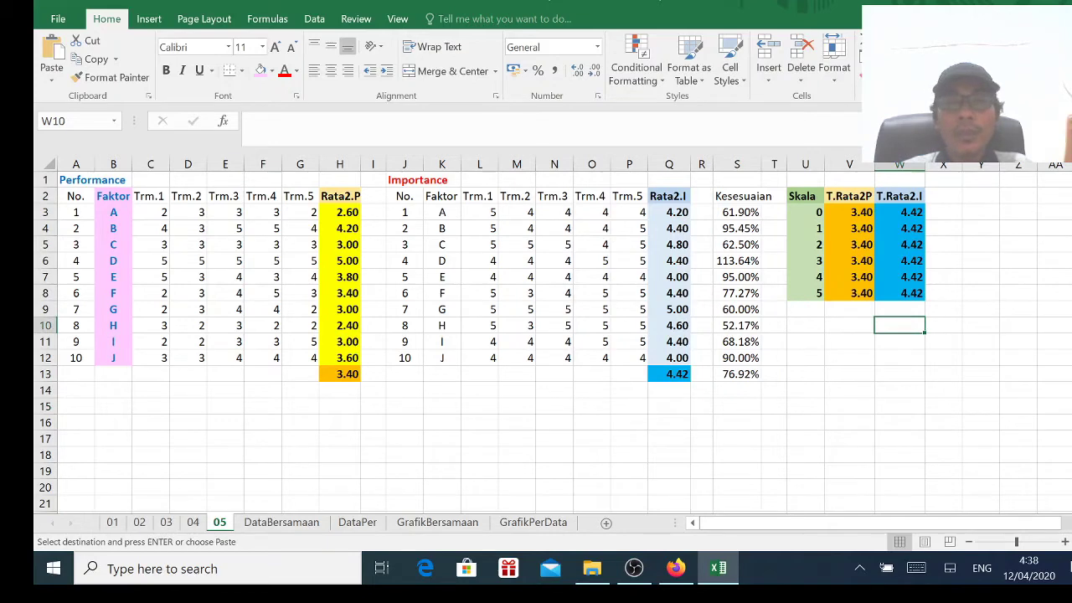
left_click(900, 212)
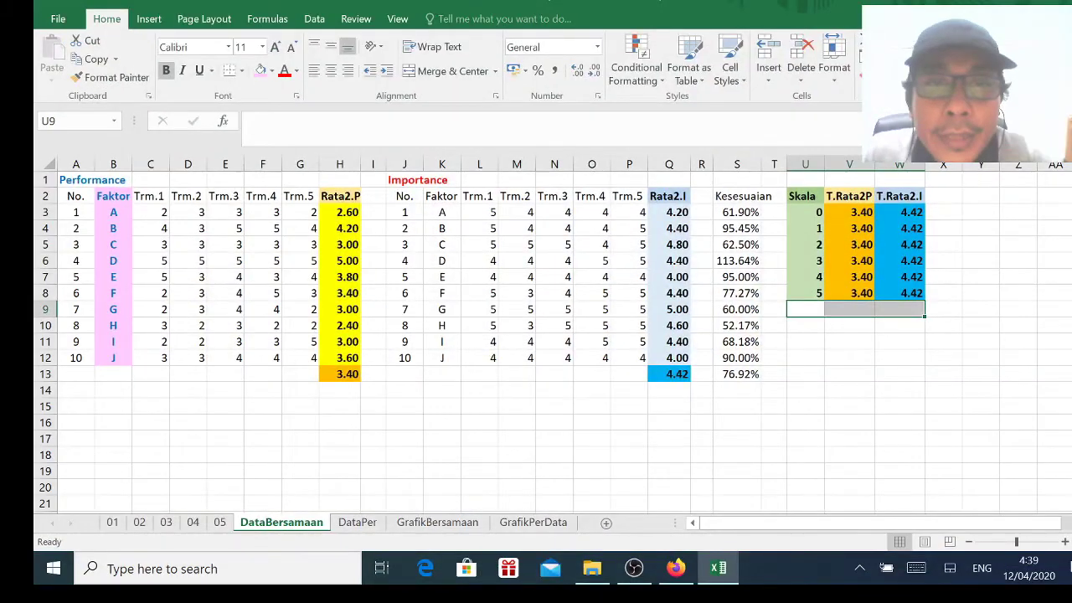
- Insert an empty Scatter chart on the DataBersamaan sheet, starting from a blank cell below the tables
left_click(629, 422)
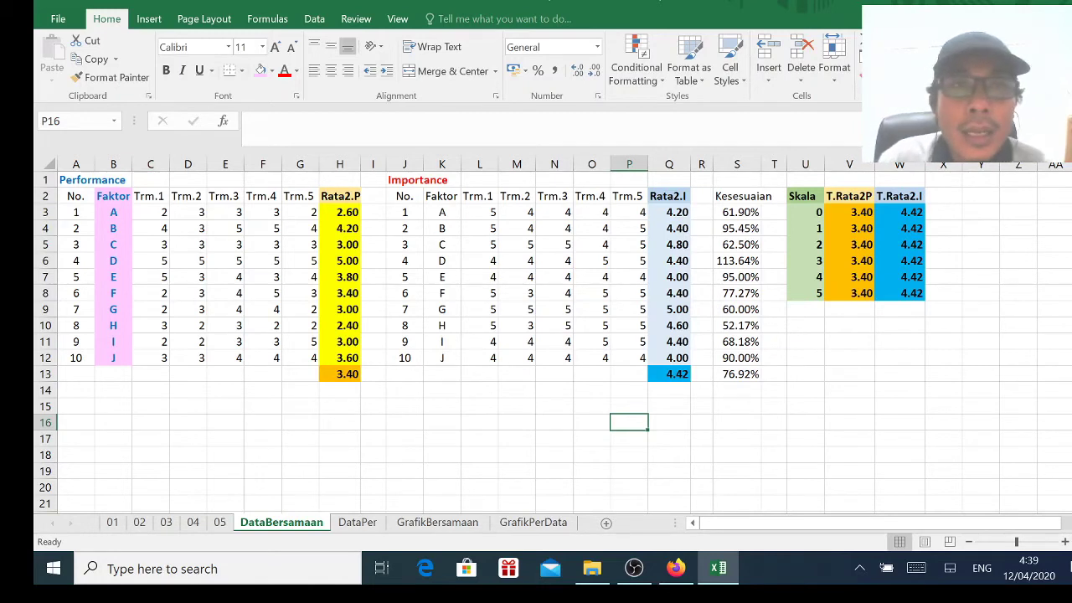
left_click(149, 19)
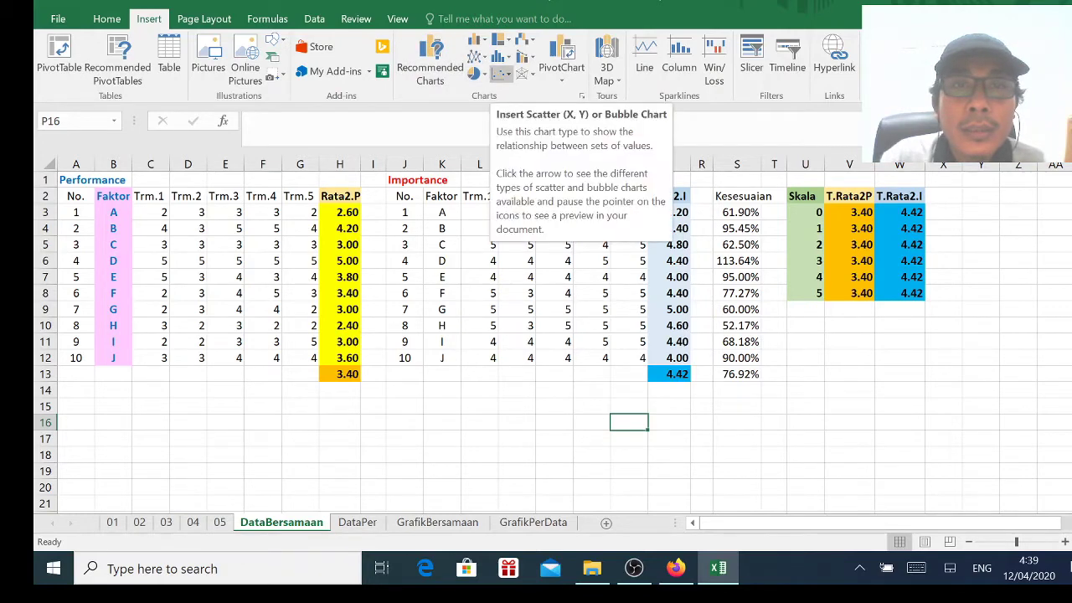
left_click(501, 73)
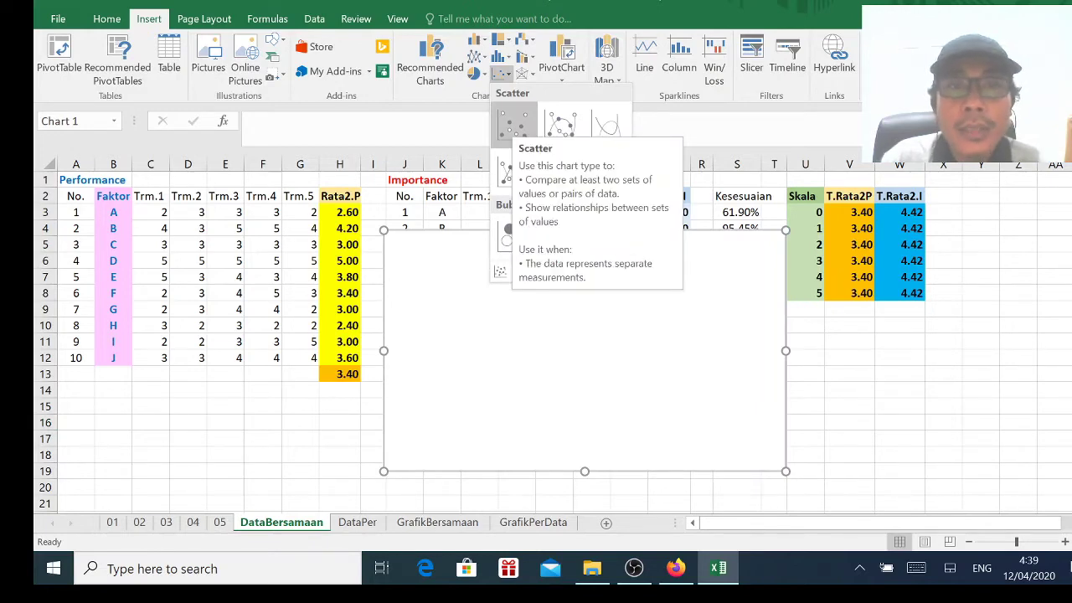
left_click(512, 126)
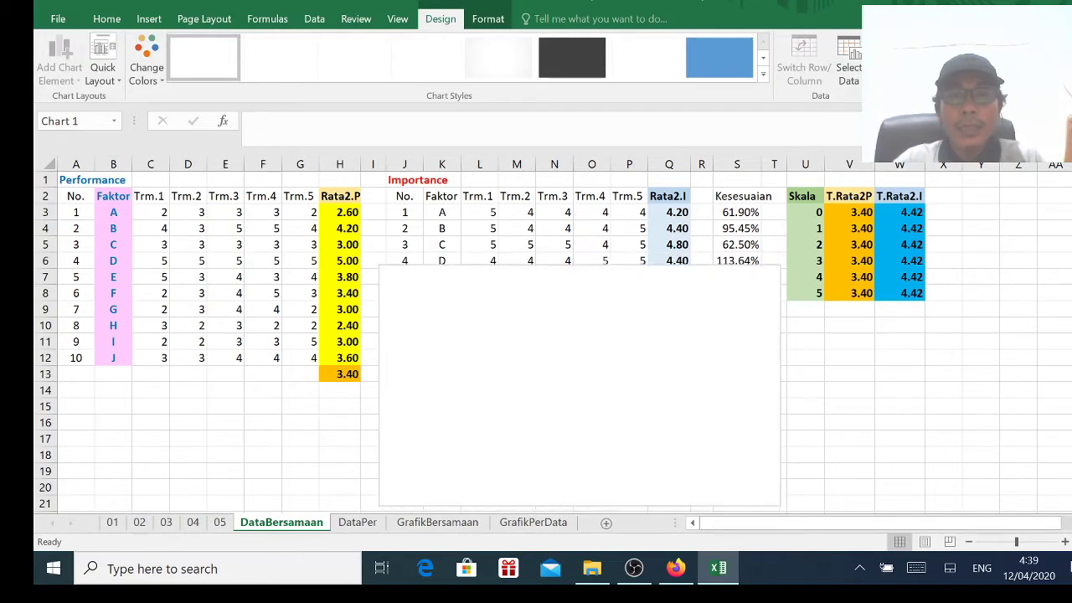
- Open the data source settings of the empty chart and start adding a new series
right_click(464, 310)
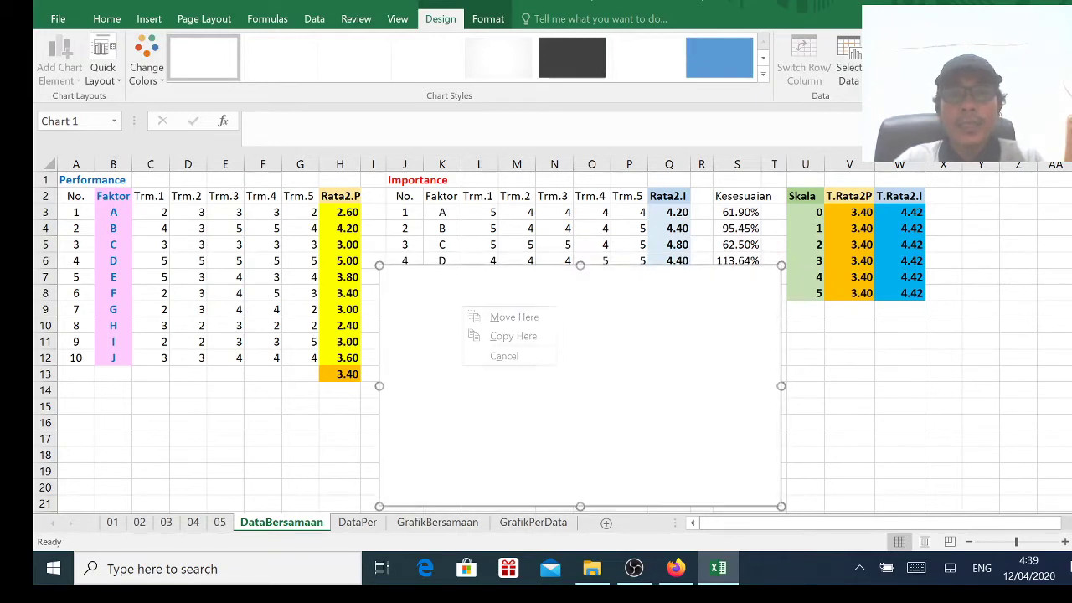
key("Escape")
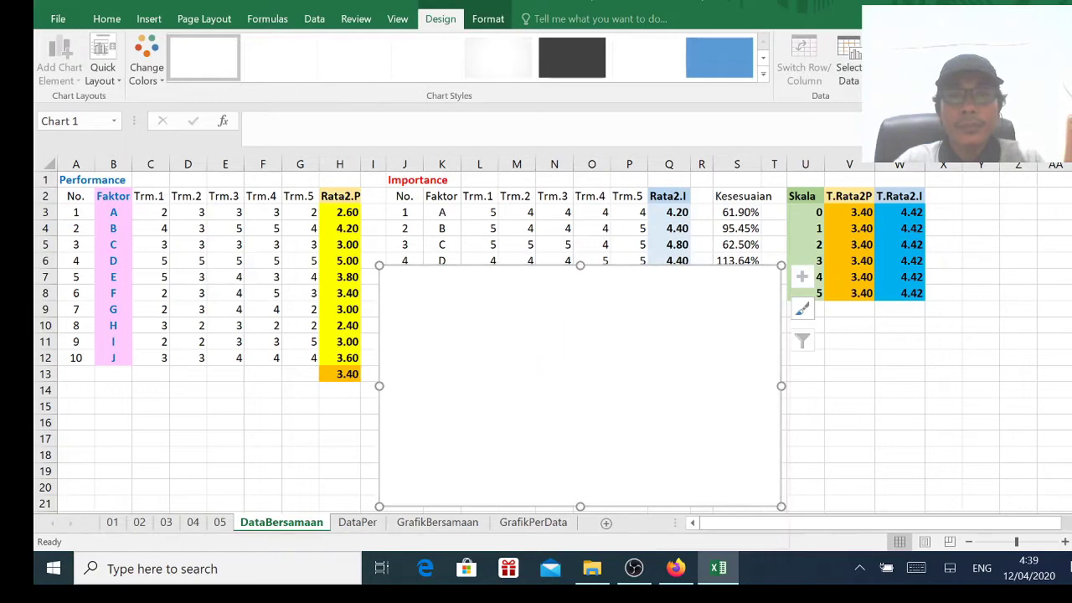
right_click(654, 191)
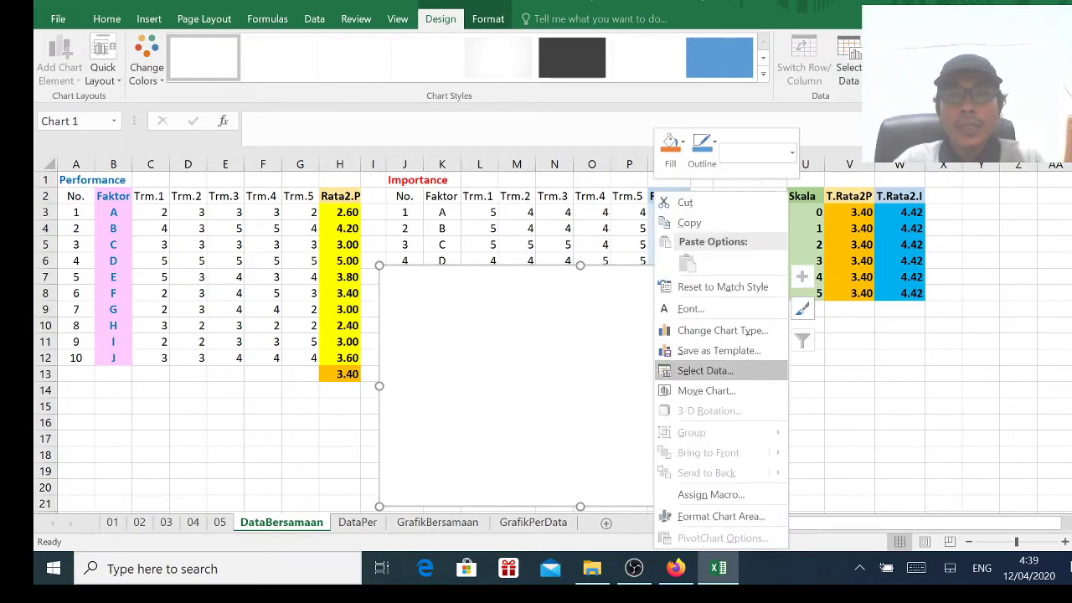
left_click(706, 370)
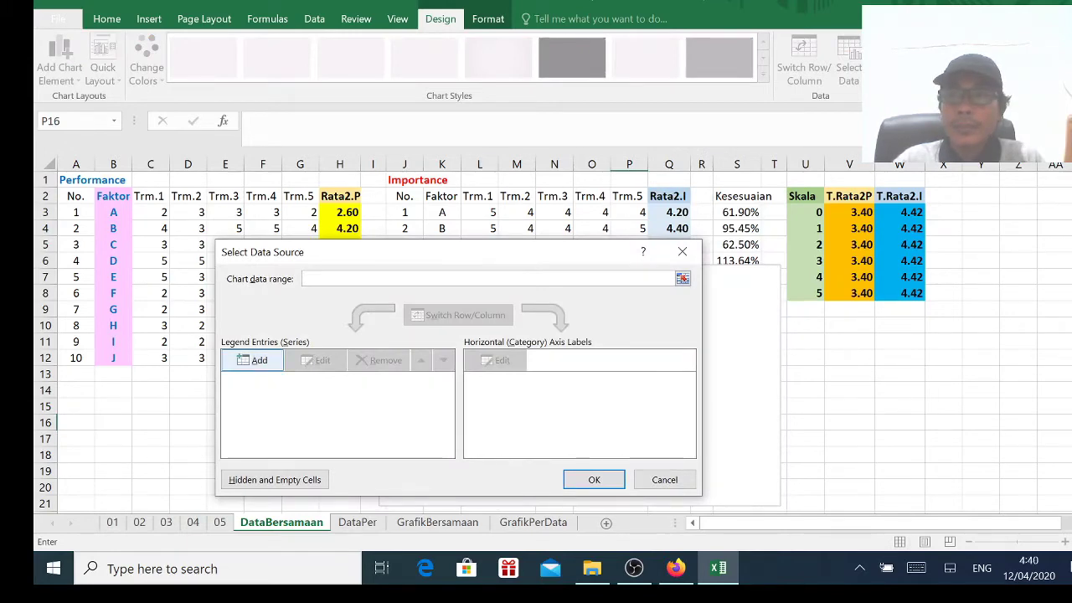
left_click(252, 361)
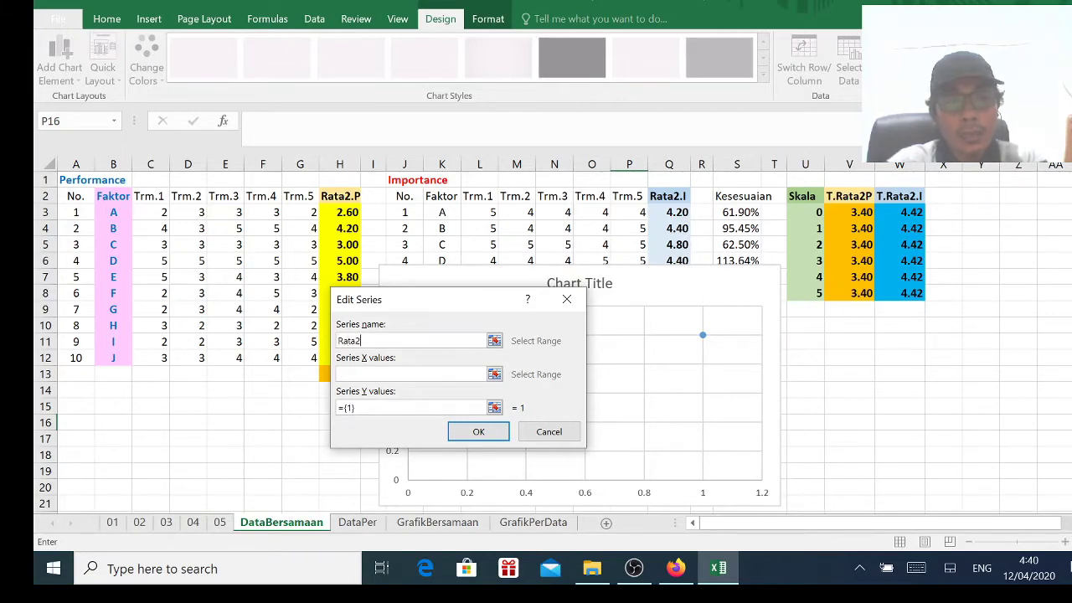
type("er")
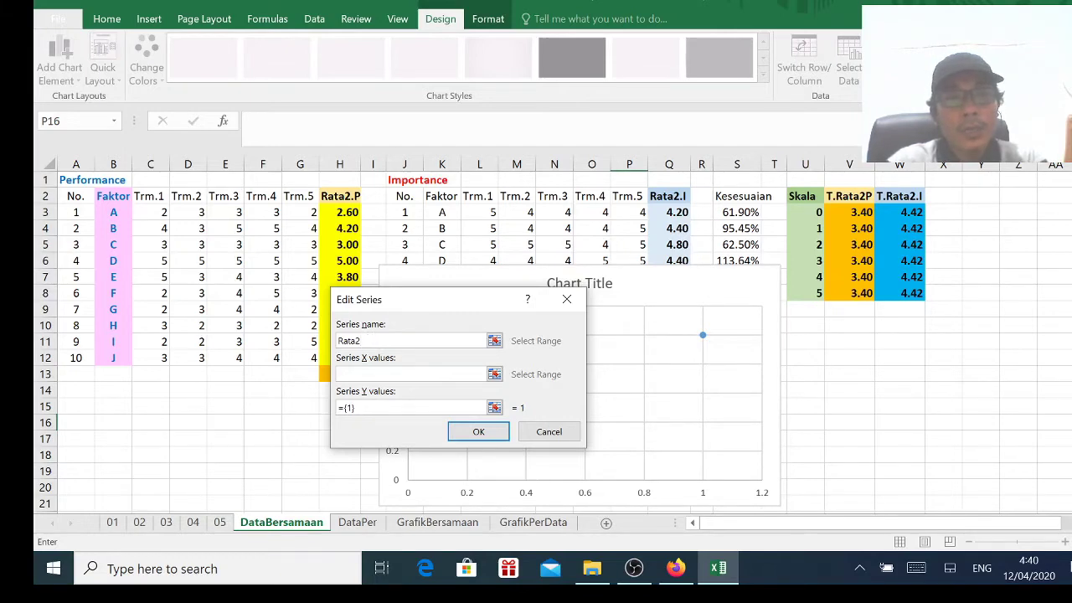
key("BackSpace")
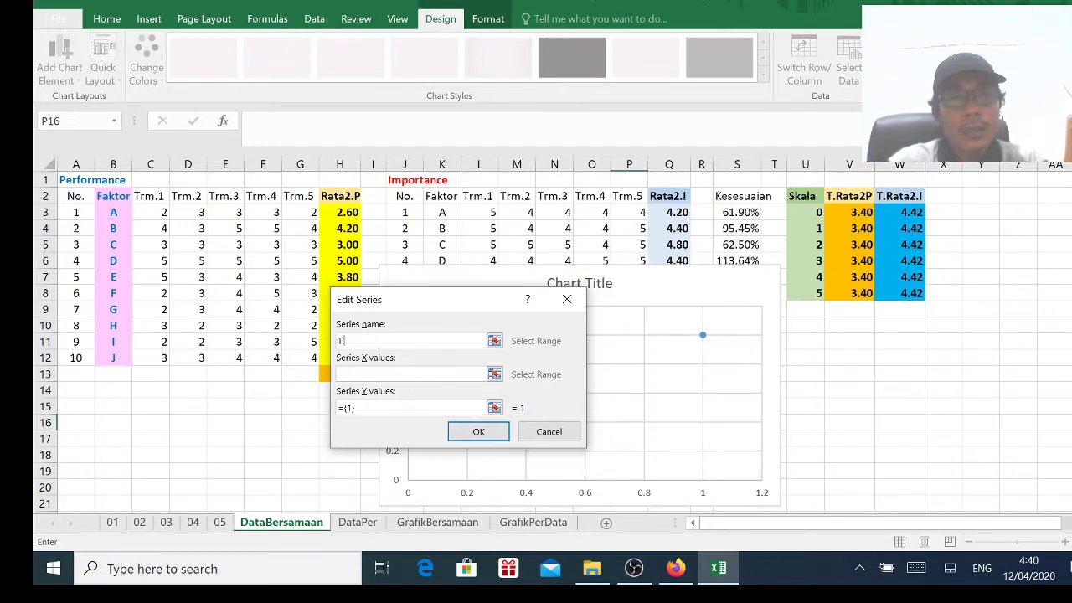
type("T.Rata2.P")
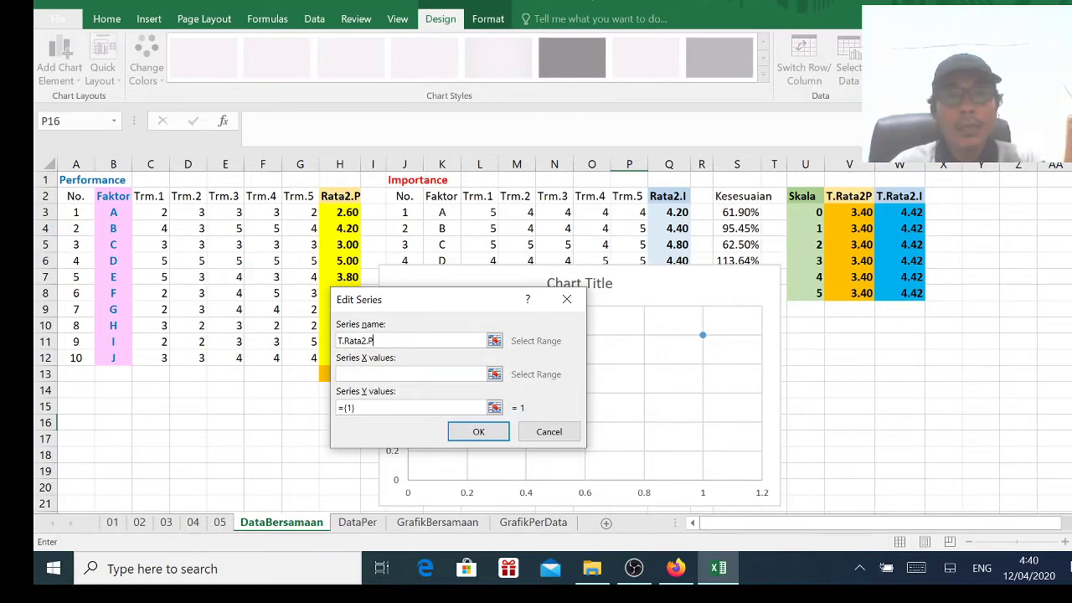
- Define the new series with its name from V2, X values from V3:V8 and Y values from the Skala cells U3:U8
key("shift+Home")
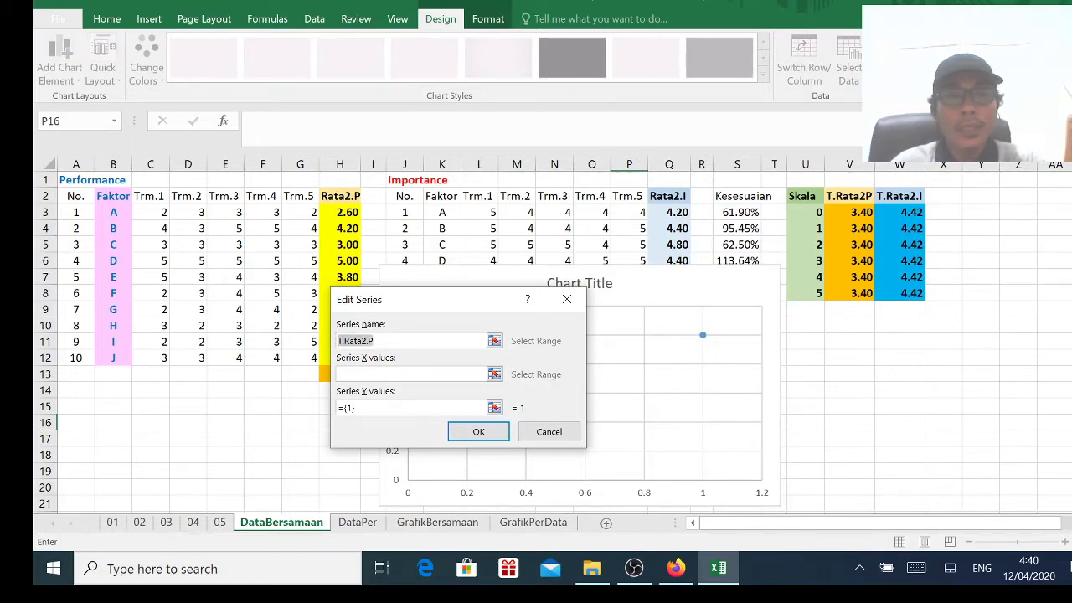
left_click(849, 196)
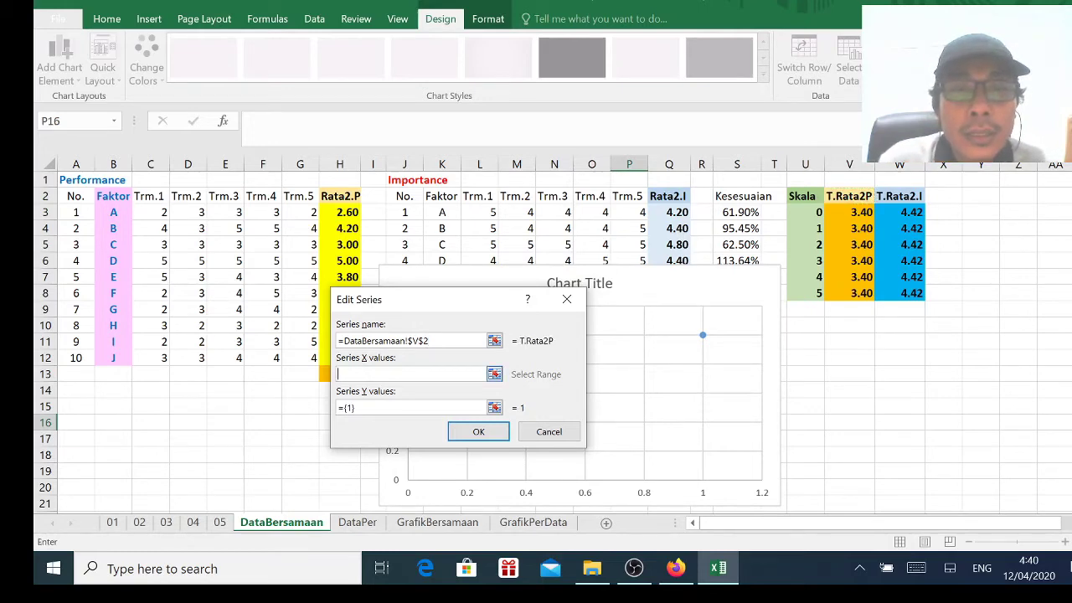
left_click(410, 374)
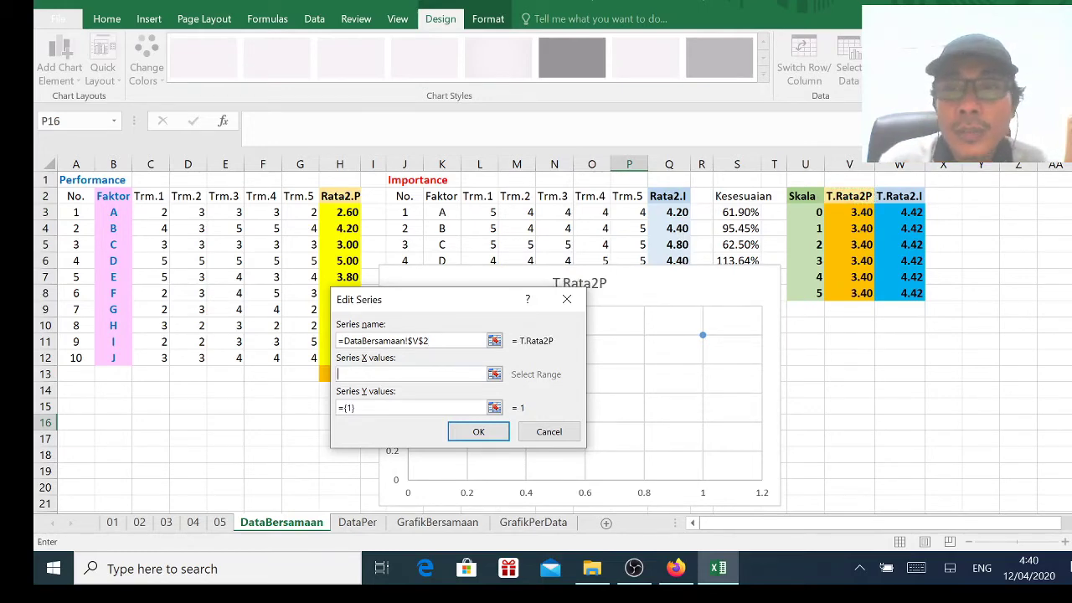
left_click_drag(850, 212, 862, 294)
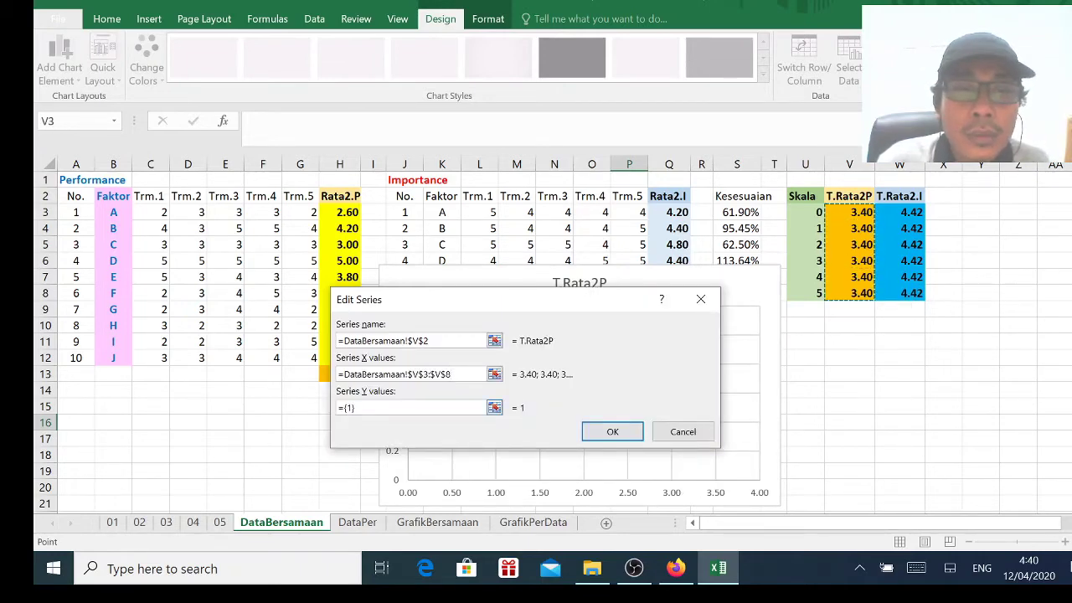
key("Tab")
left_click(495, 407)
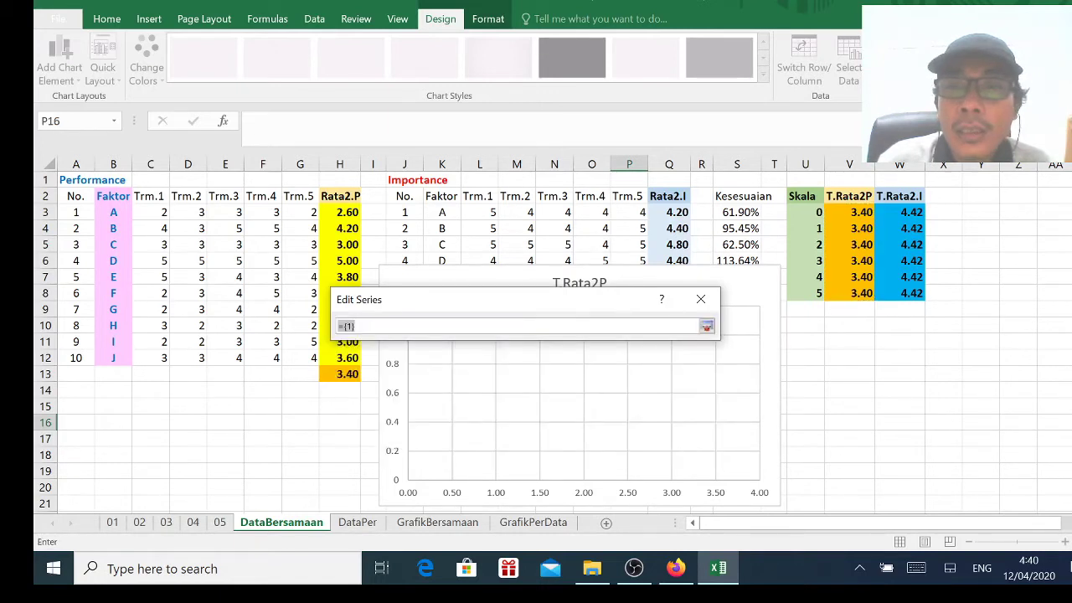
left_click_drag(817, 212, 817, 294)
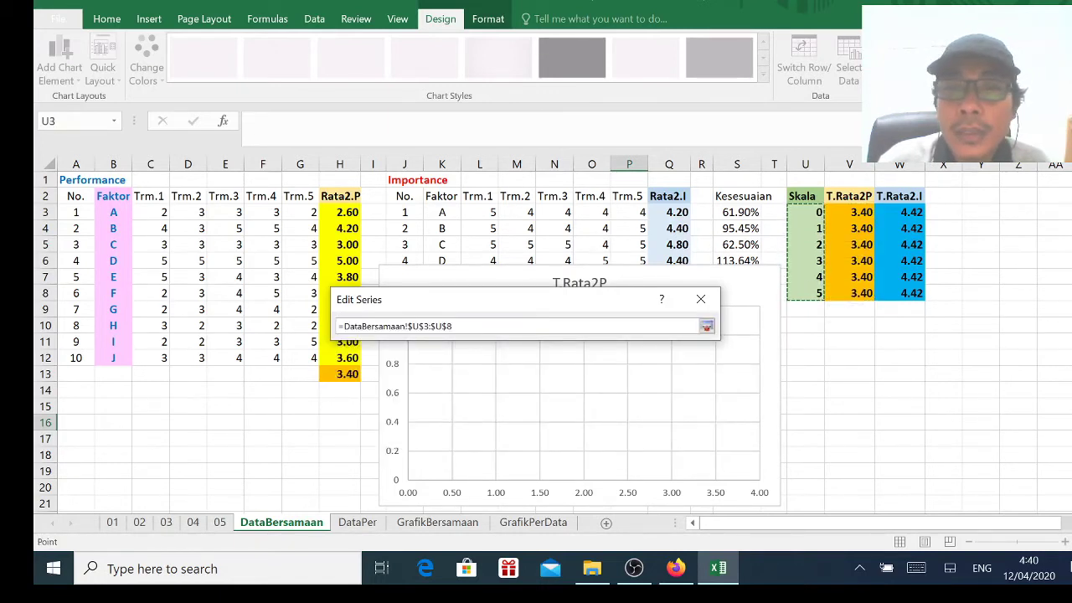
key("Return")
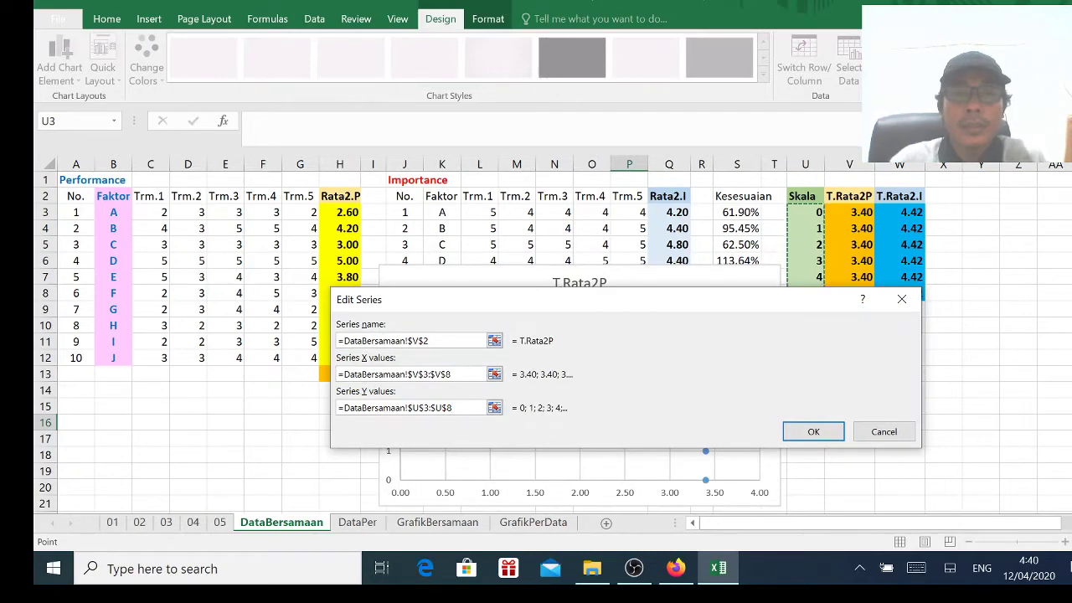
left_click(813, 431)
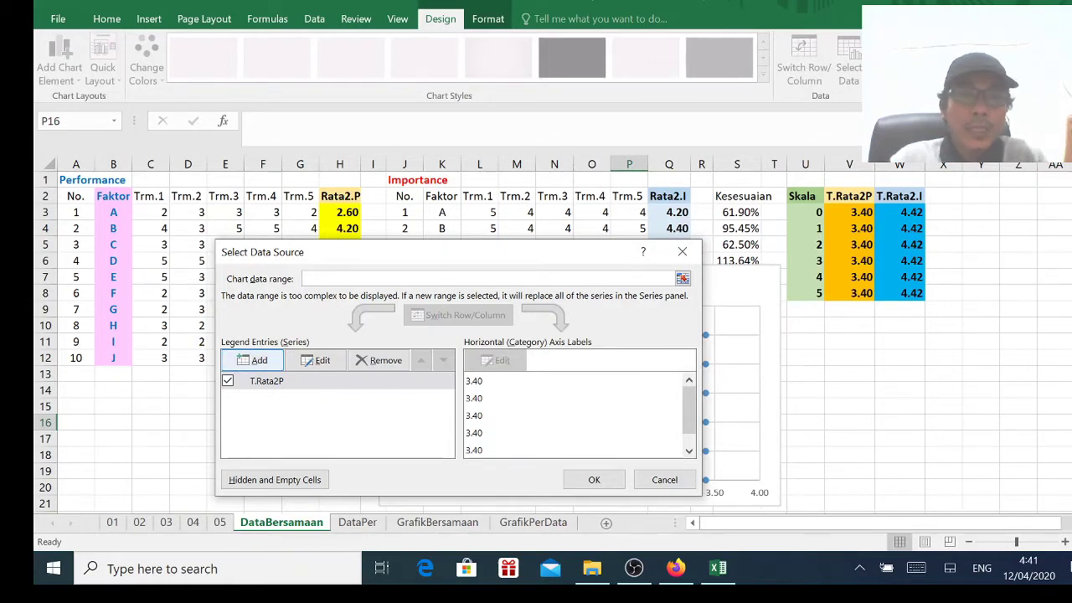
- Add a second series named from W2, with X values U3:U8 and Y values W3:W8, and apply the chart data
left_click(252, 360)
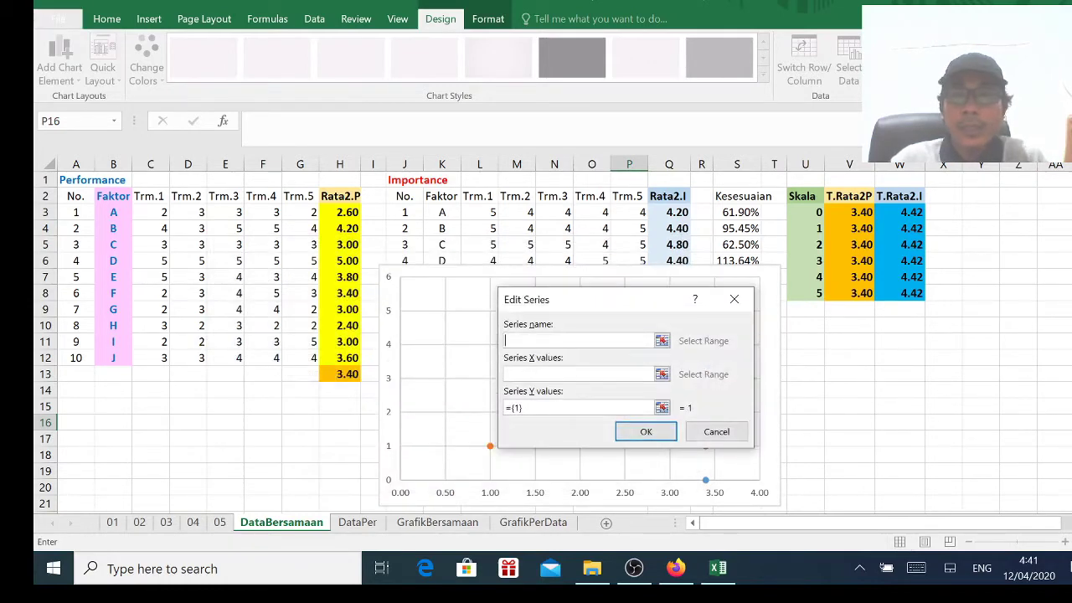
left_click(900, 196)
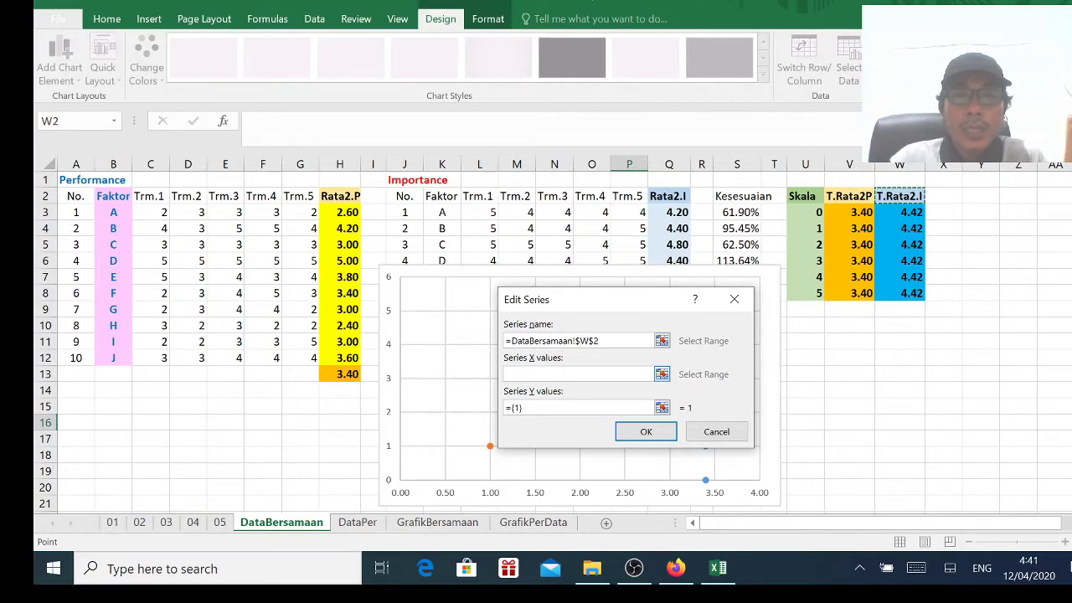
key("Tab")
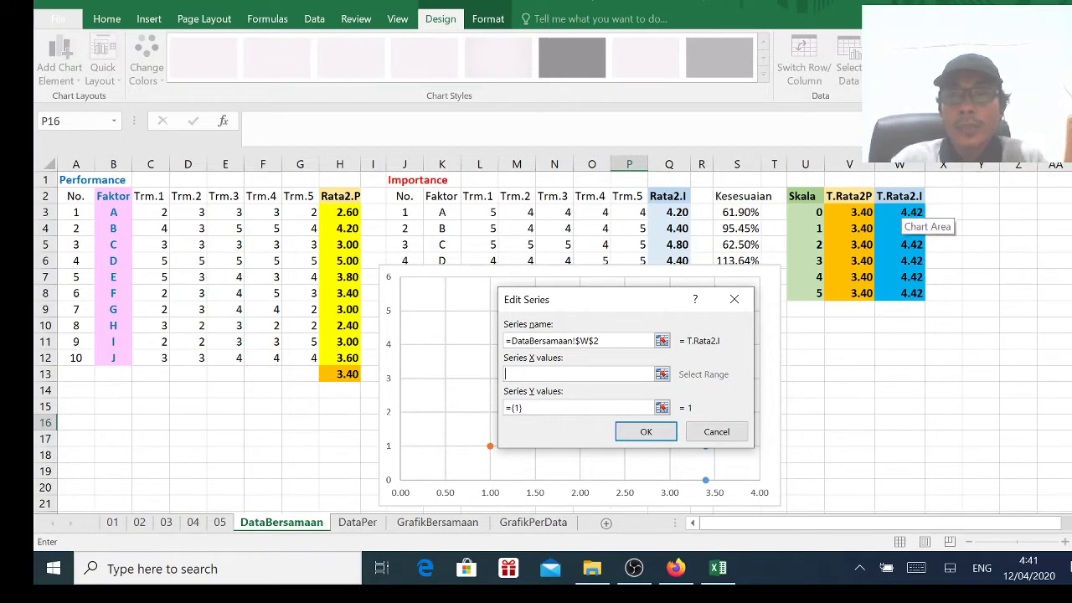
left_click_drag(806, 213, 817, 295)
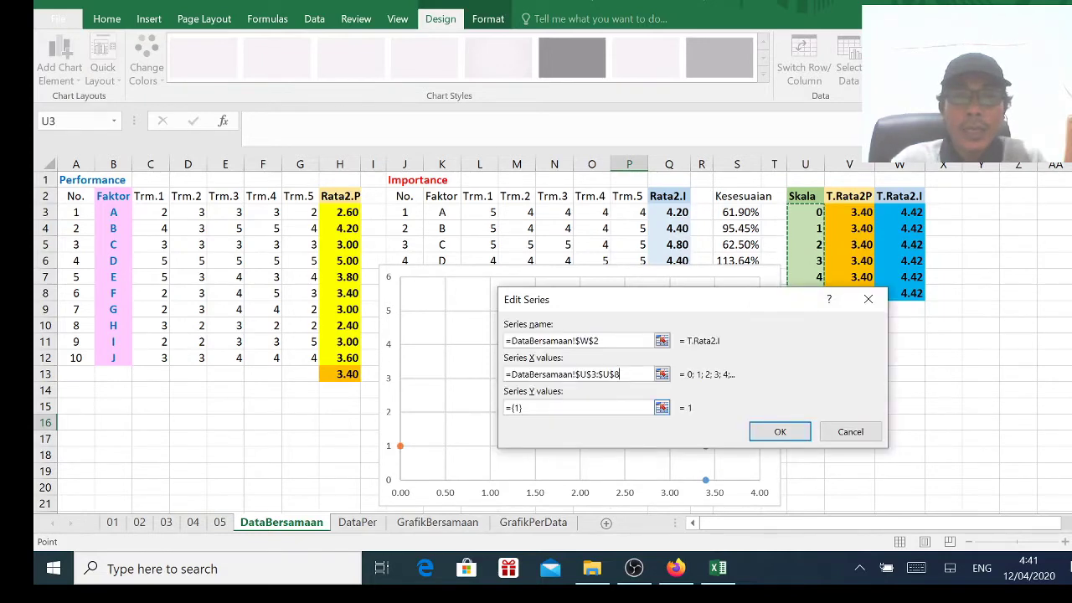
key("Tab")
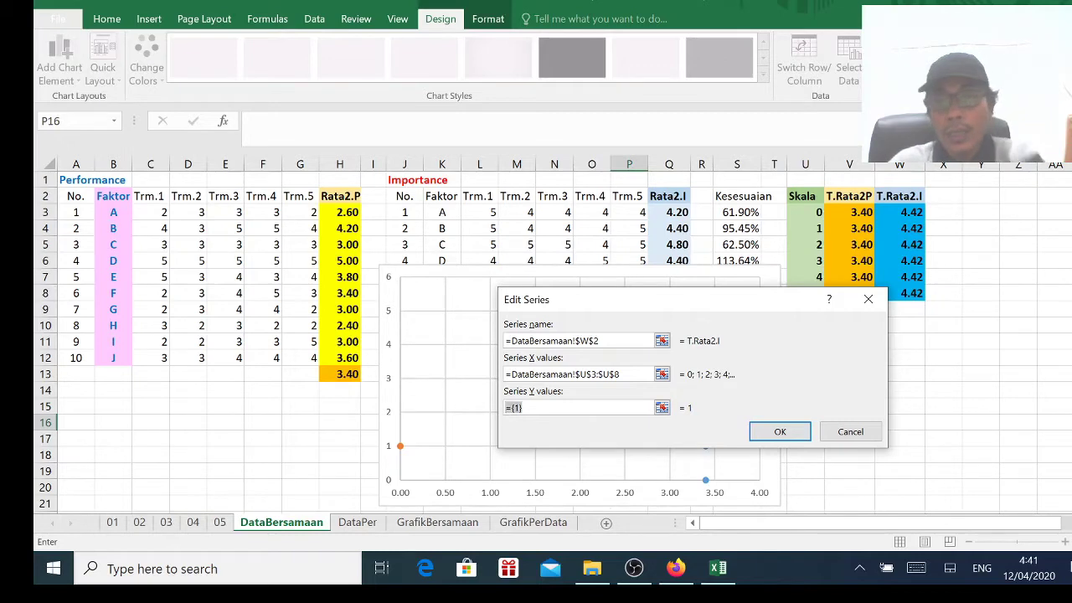
key("BackSpace")
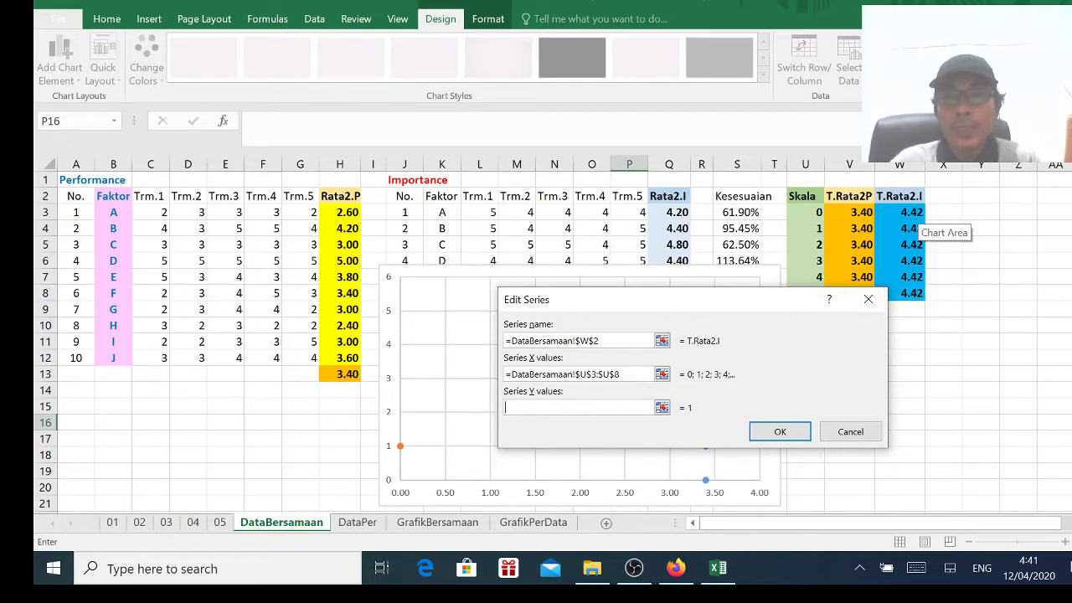
left_click(909, 214)
left_click_drag(909, 214, 911, 292)
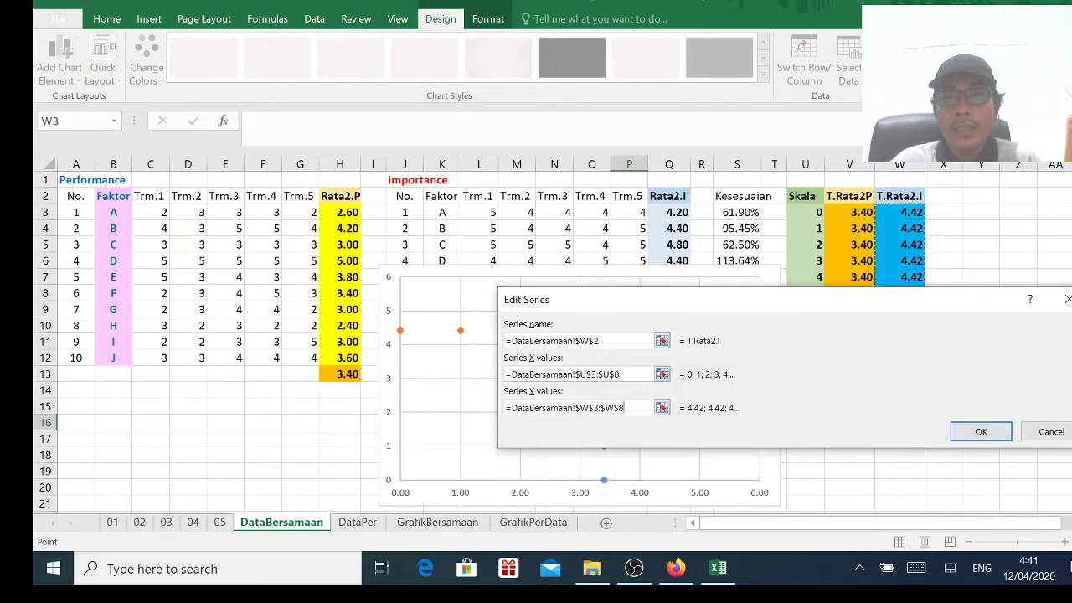
left_click(981, 432)
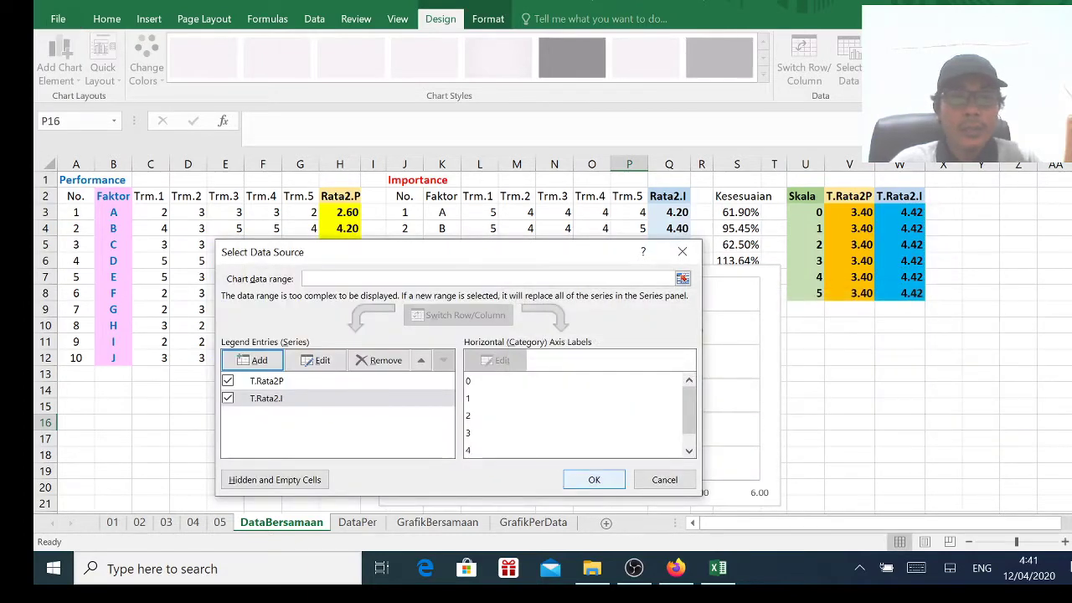
left_click(594, 479)
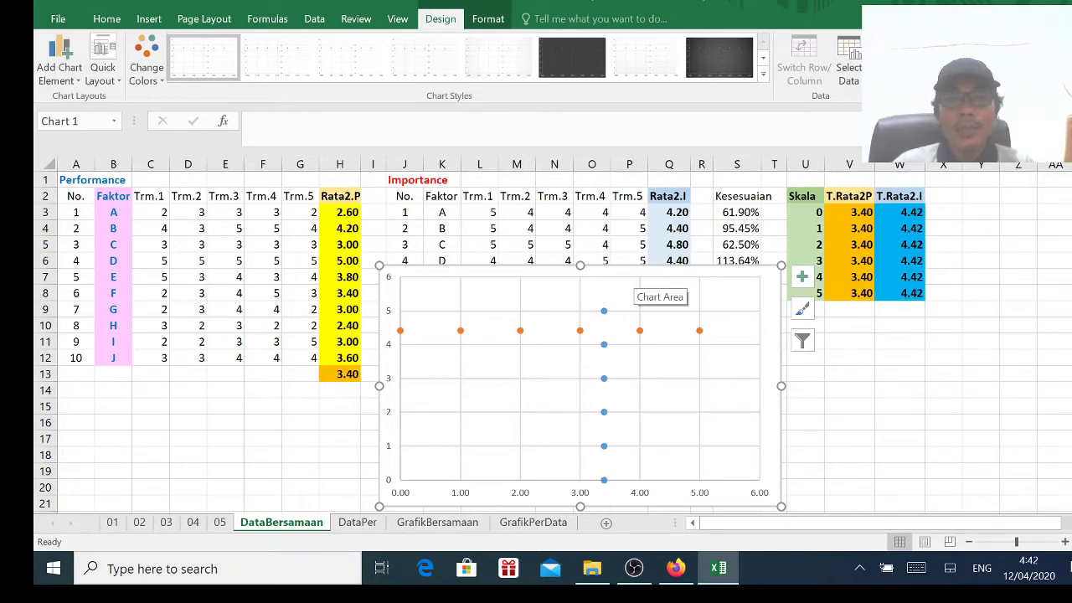
- Move the chart below the data tables and start a third series named from the Faktor heading in B2
left_click_drag(654, 290, 569, 403)
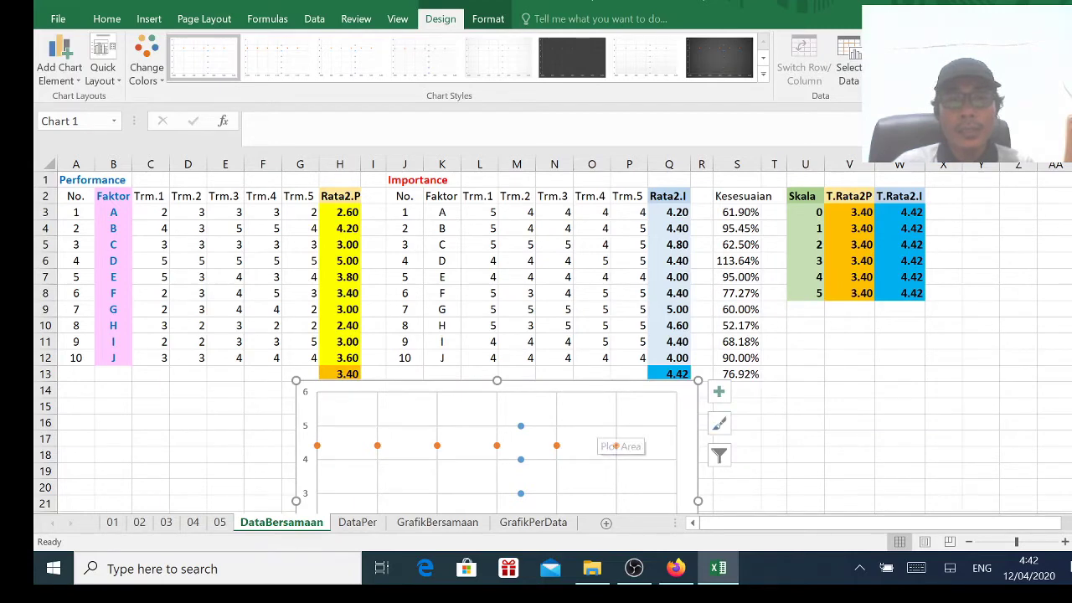
right_click(591, 431)
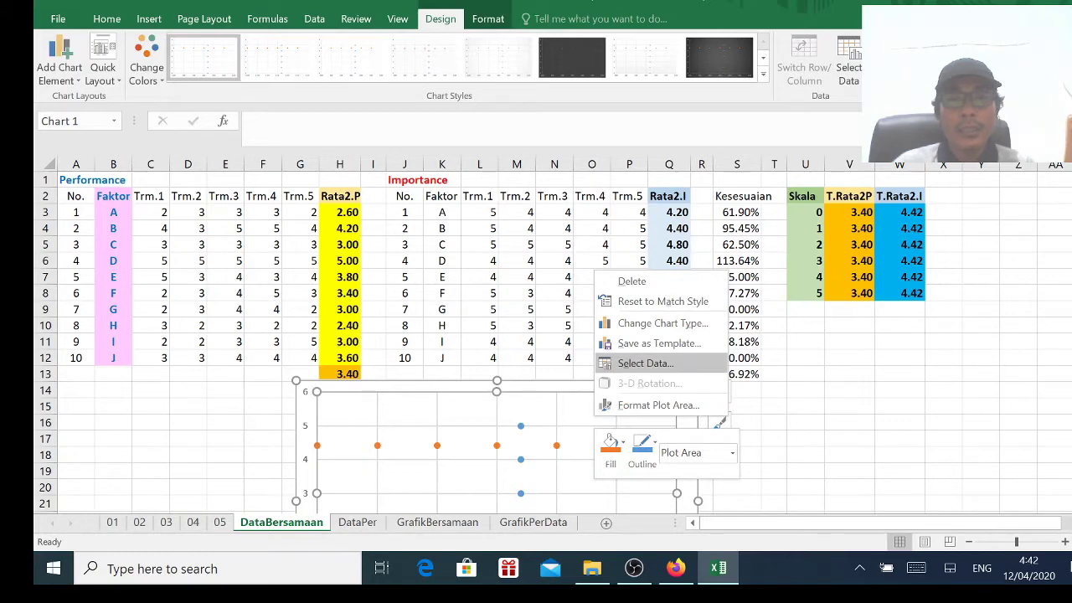
left_click(645, 363)
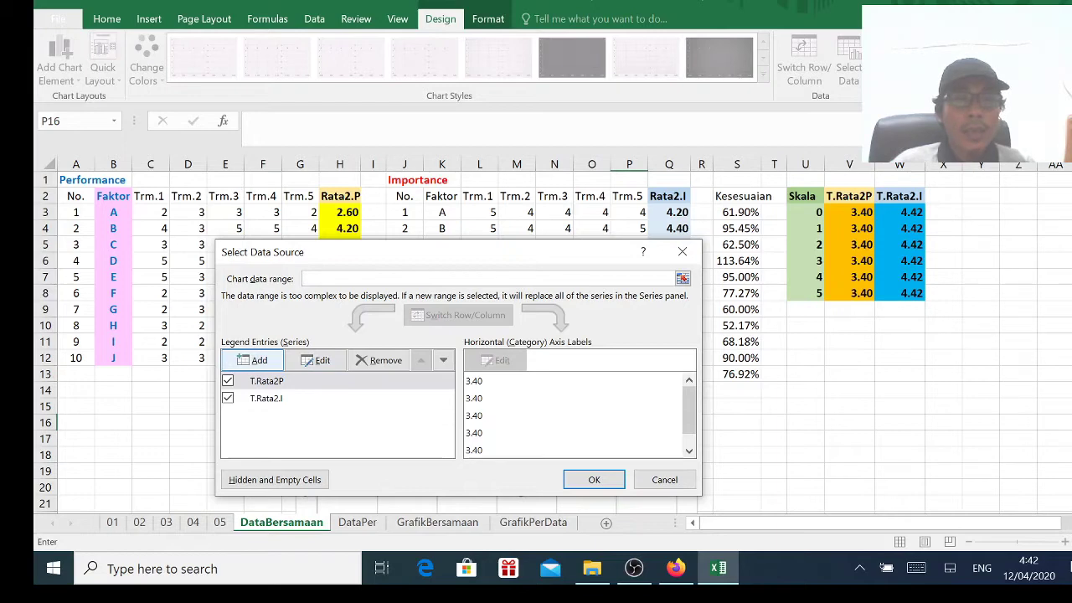
left_click(252, 360)
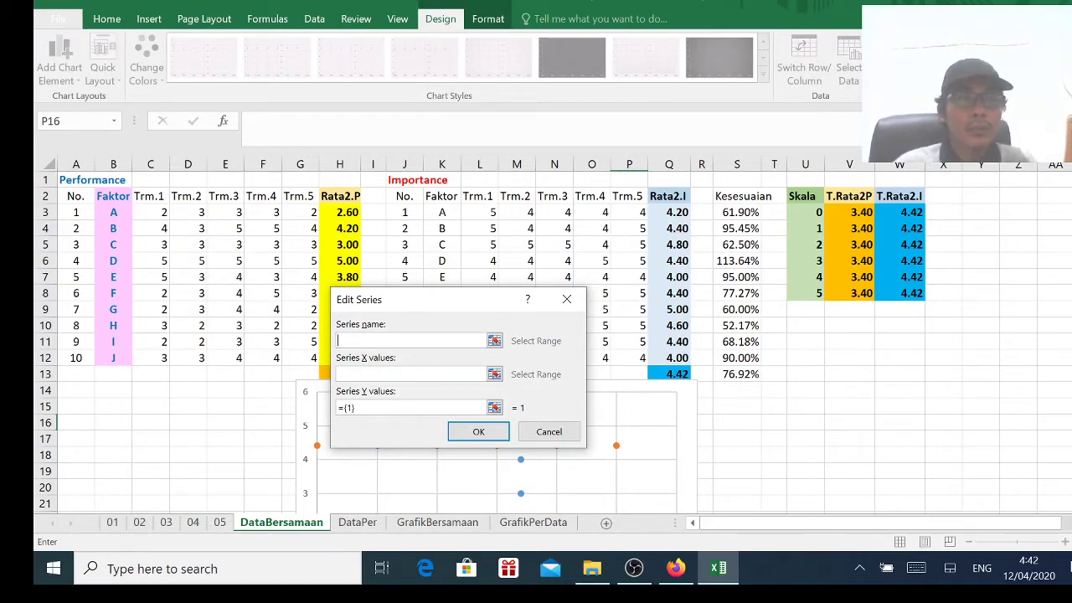
left_click(113, 196)
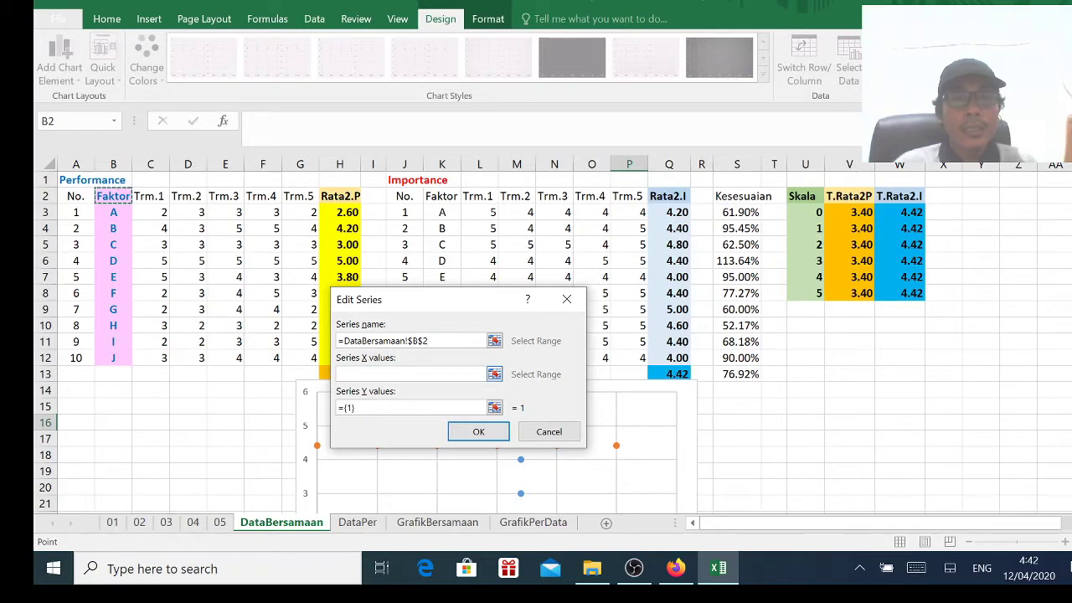
left_click_drag(475, 302, 534, 381)
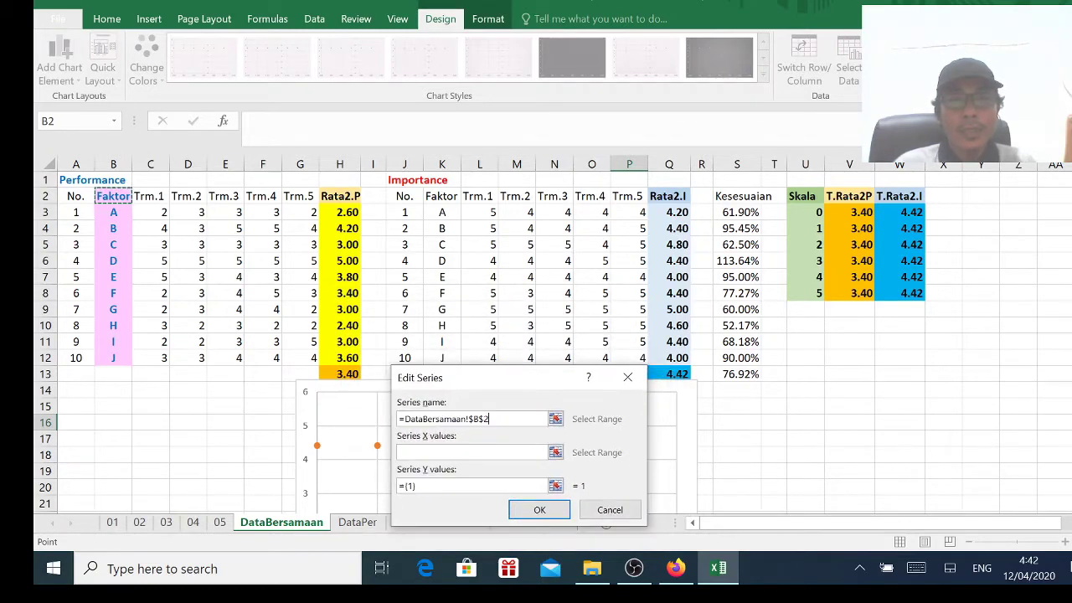
left_click(399, 453)
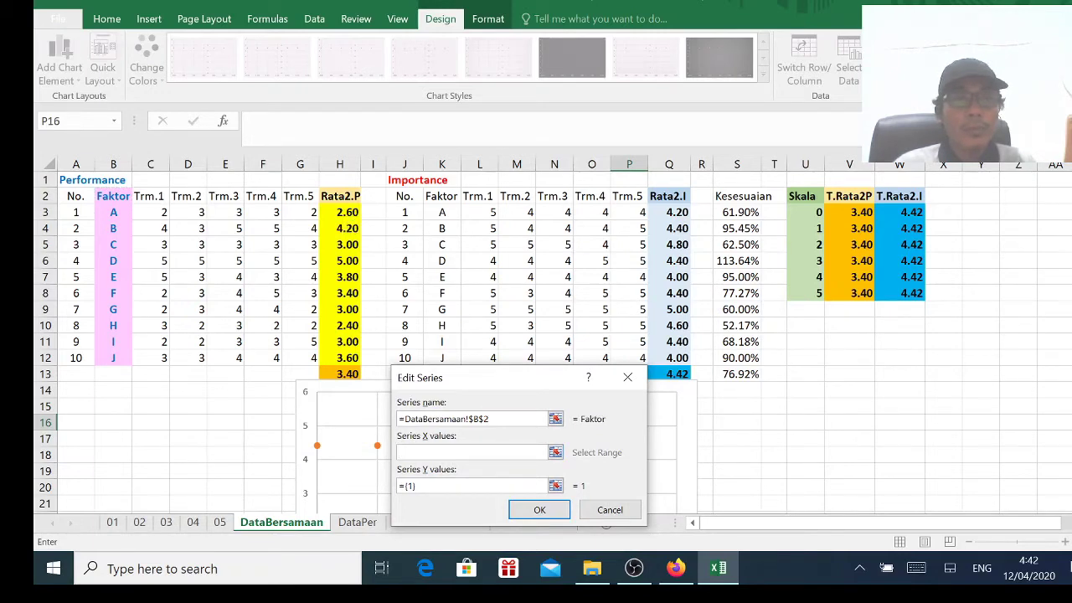
- Set the Faktor series' X values to H3:H12 and Y values to Q3:Q12, and apply the chart data
left_click_drag(343, 214, 352, 362)
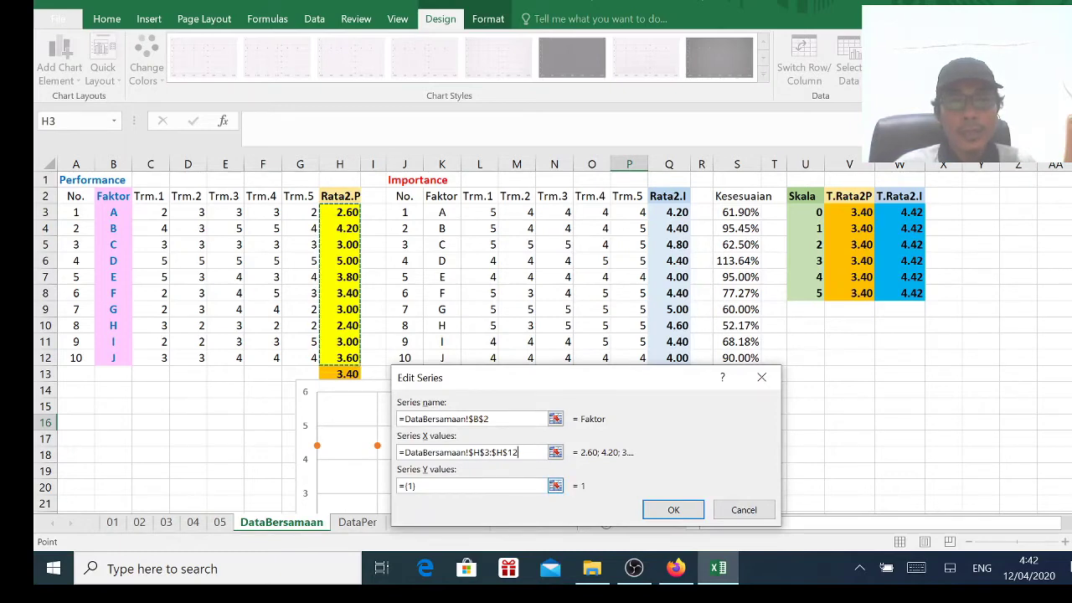
key("Tab")
key("BackSpace")
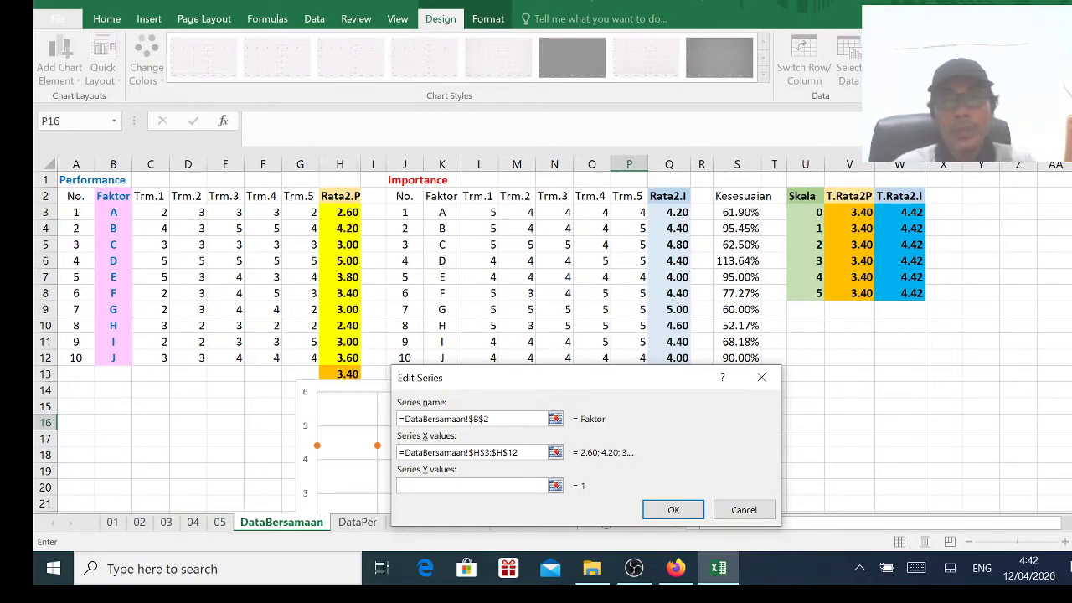
left_click_drag(677, 212, 682, 357)
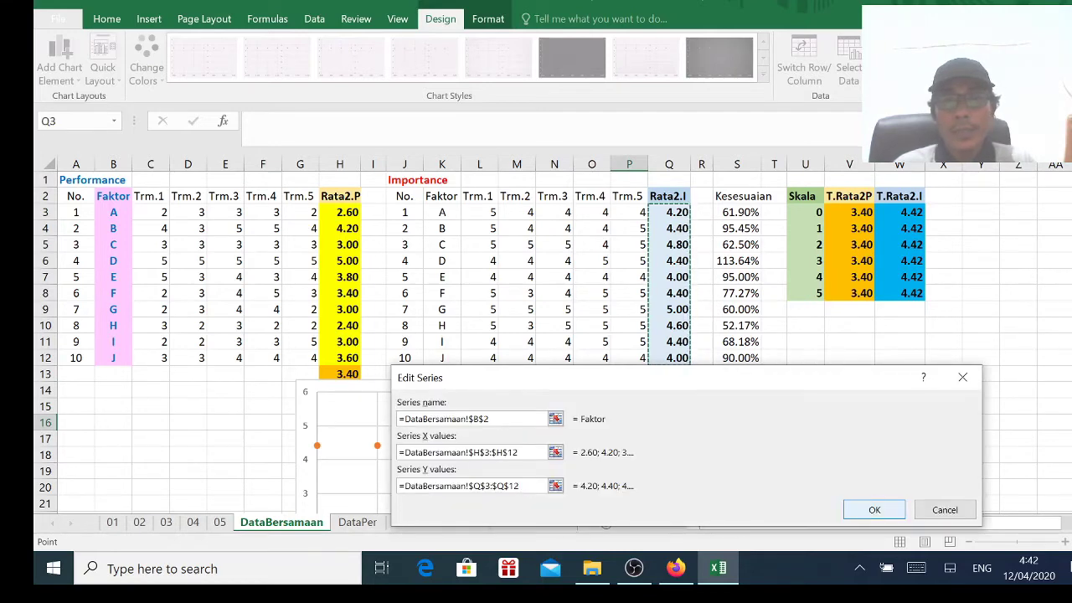
left_click(874, 510)
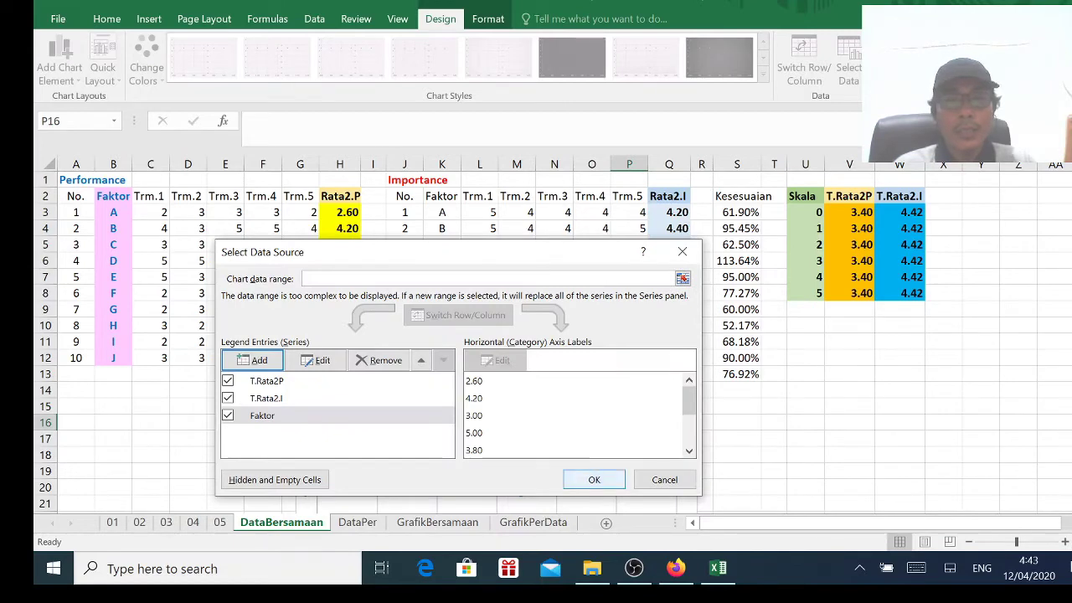
key("Return")
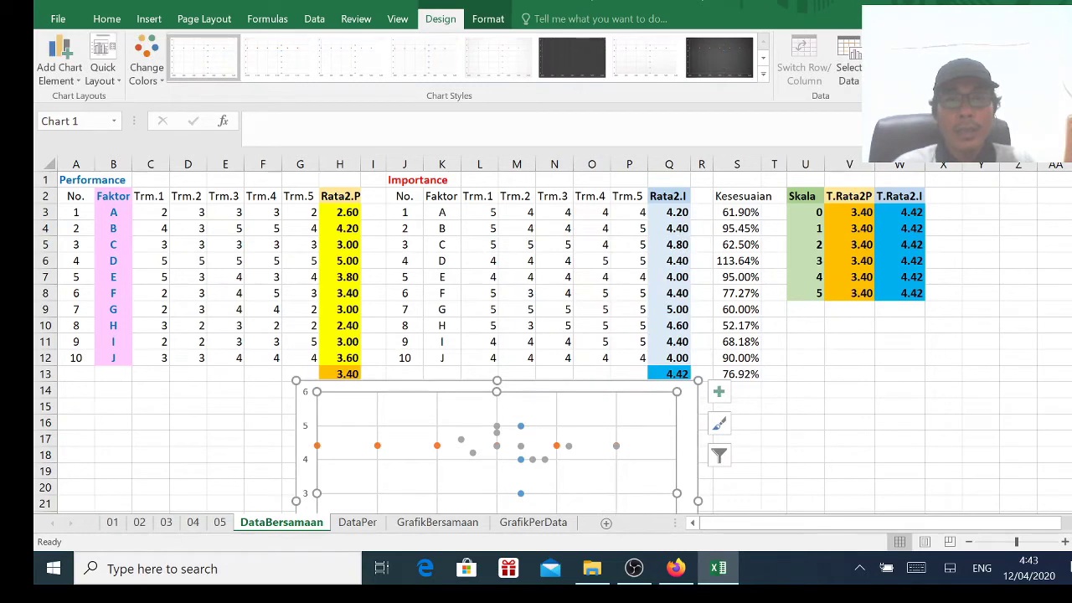
- Move the chart up over the data tables so the whole plot shows, and deselect it
left_click_drag(578, 401, 565, 251)
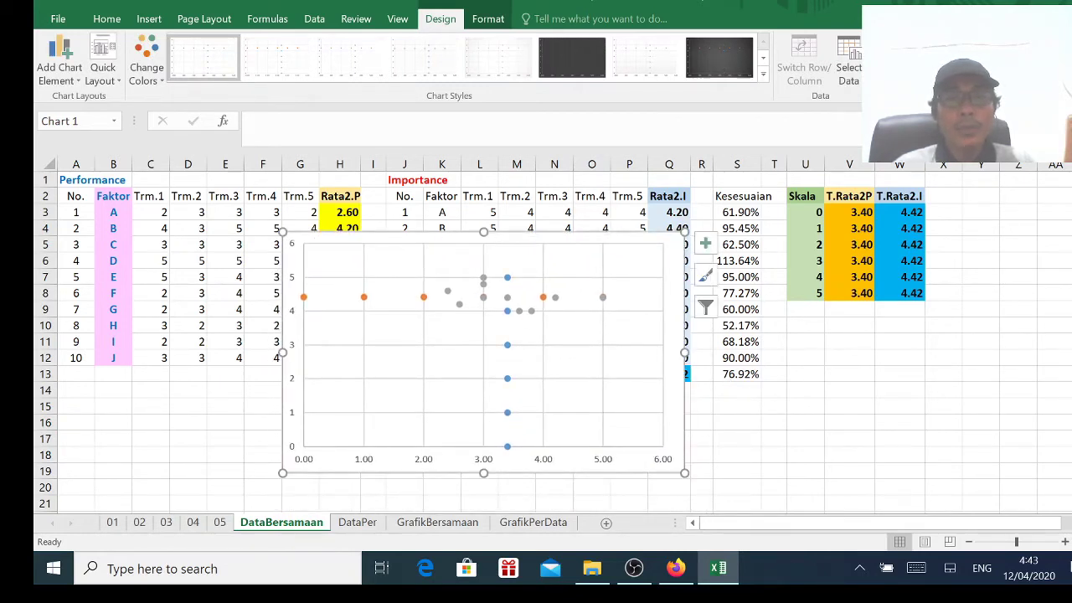
mouse_move(508, 312)
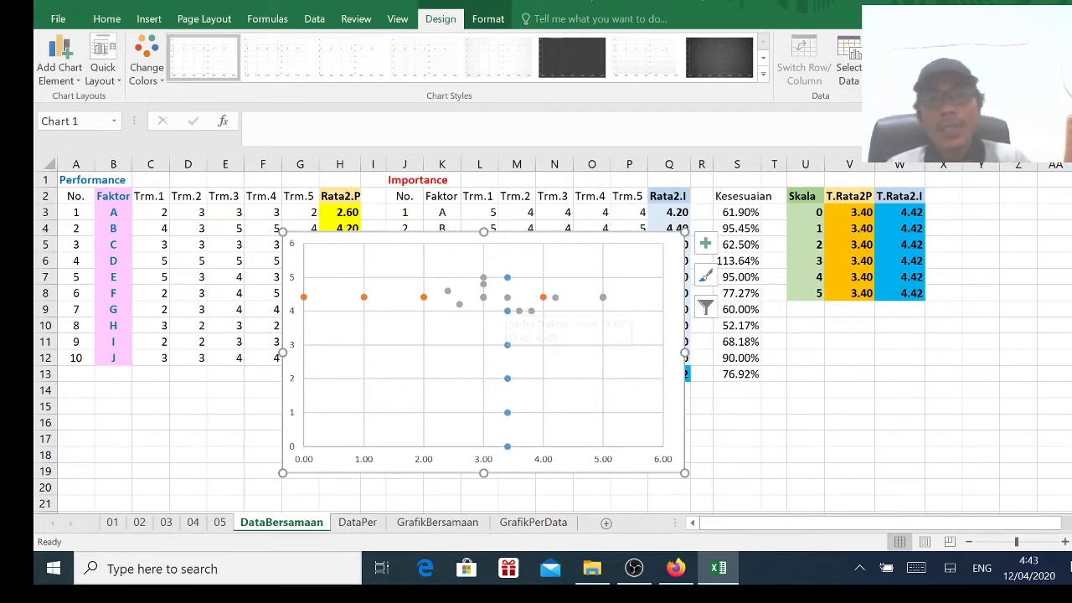
left_click(805, 438)
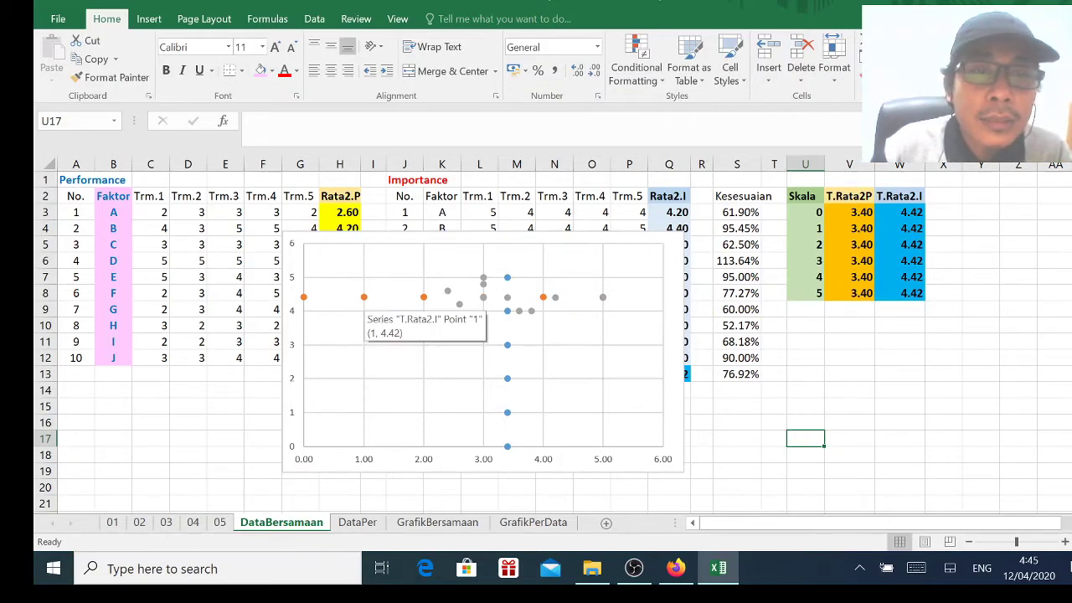
- Format the T.Rata2.I series with a solid line in the standard orange colour
left_click(364, 298)
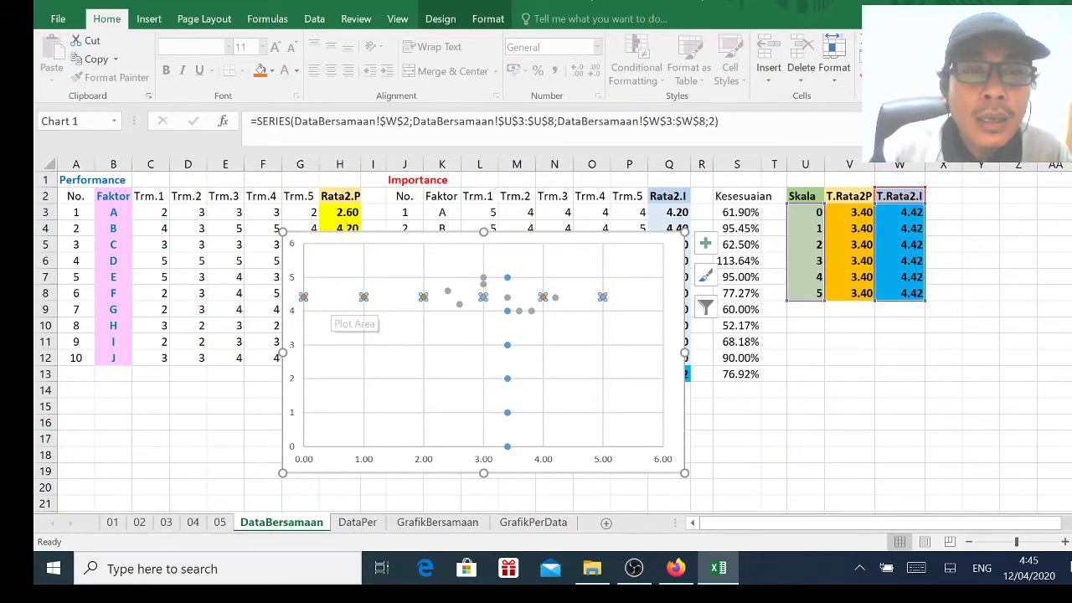
mouse_move(304, 297)
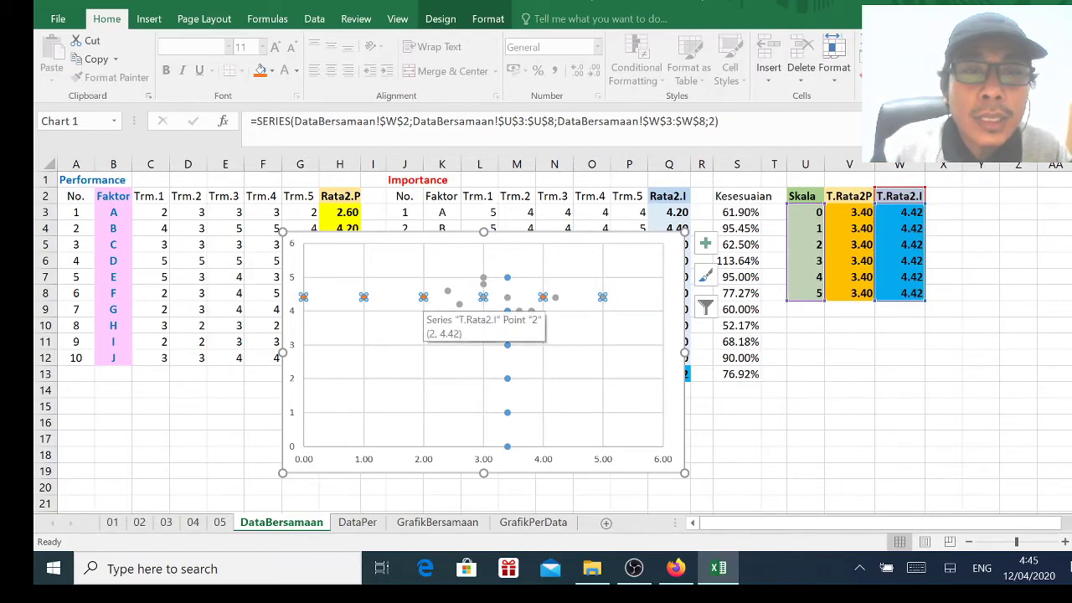
right_click(423, 297)
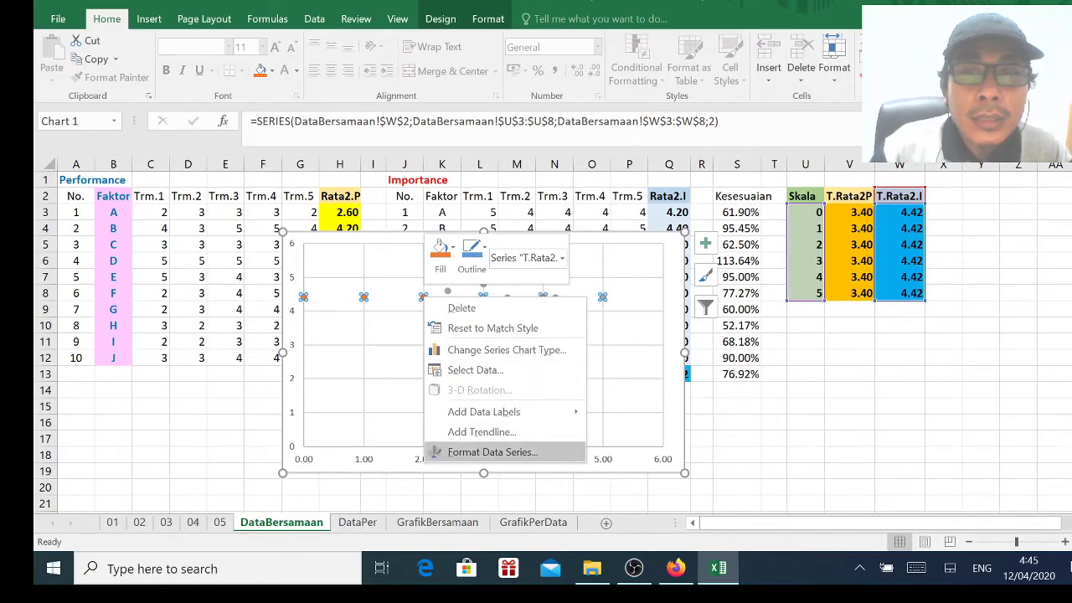
left_click(492, 452)
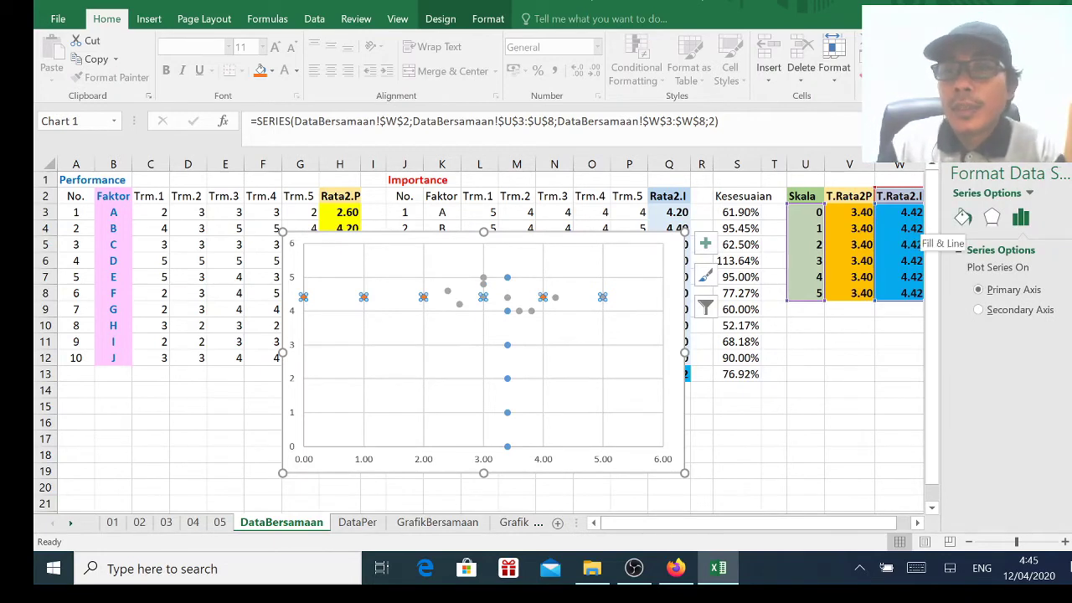
left_click(963, 219)
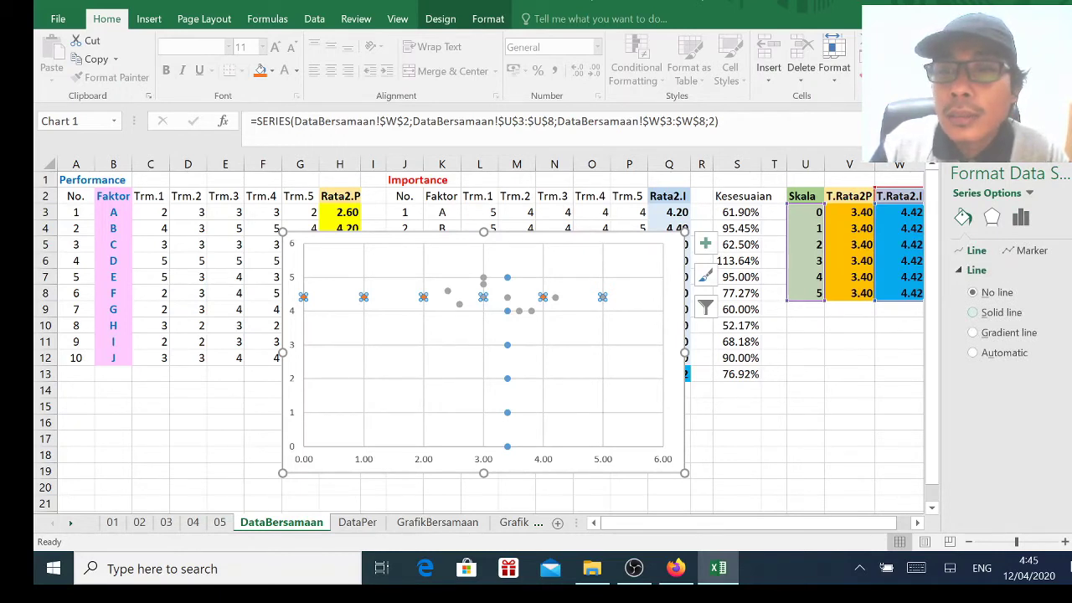
left_click(973, 312)
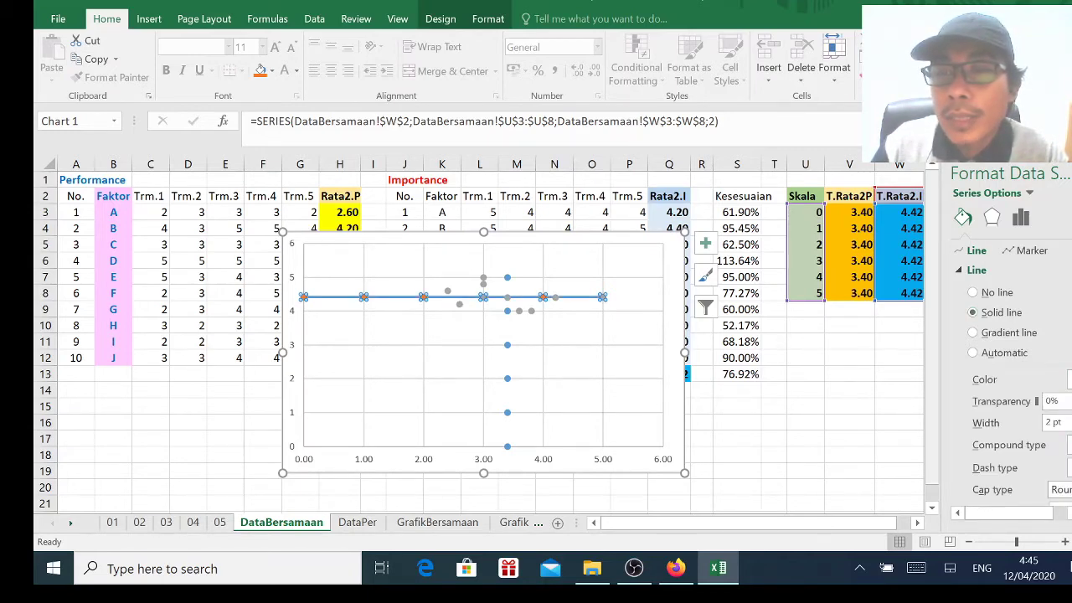
left_click_drag(940, 336, 853, 335)
left_click(1061, 380)
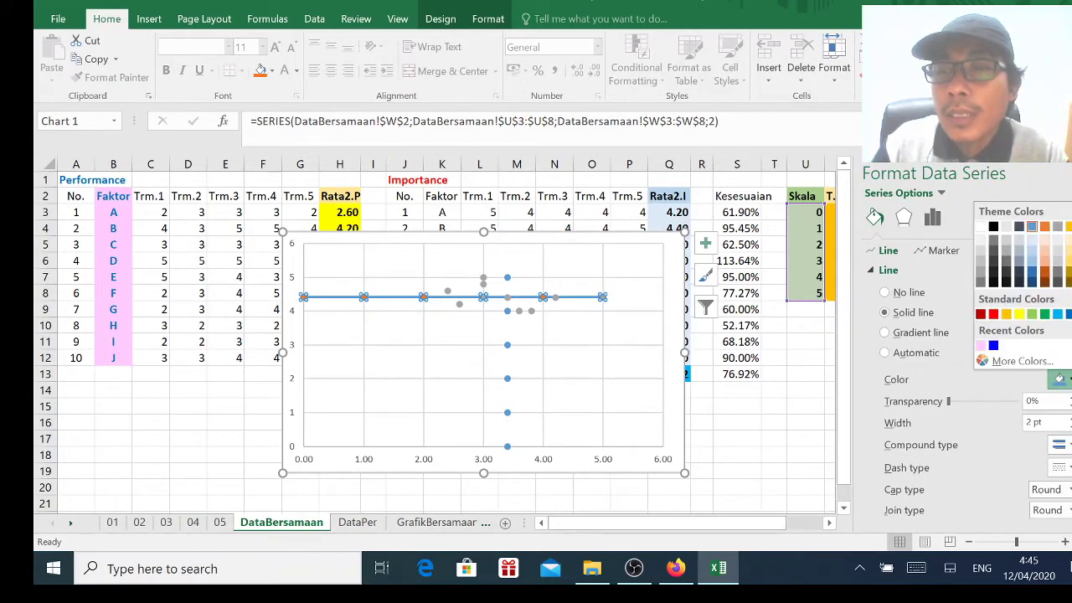
left_click(1006, 313)
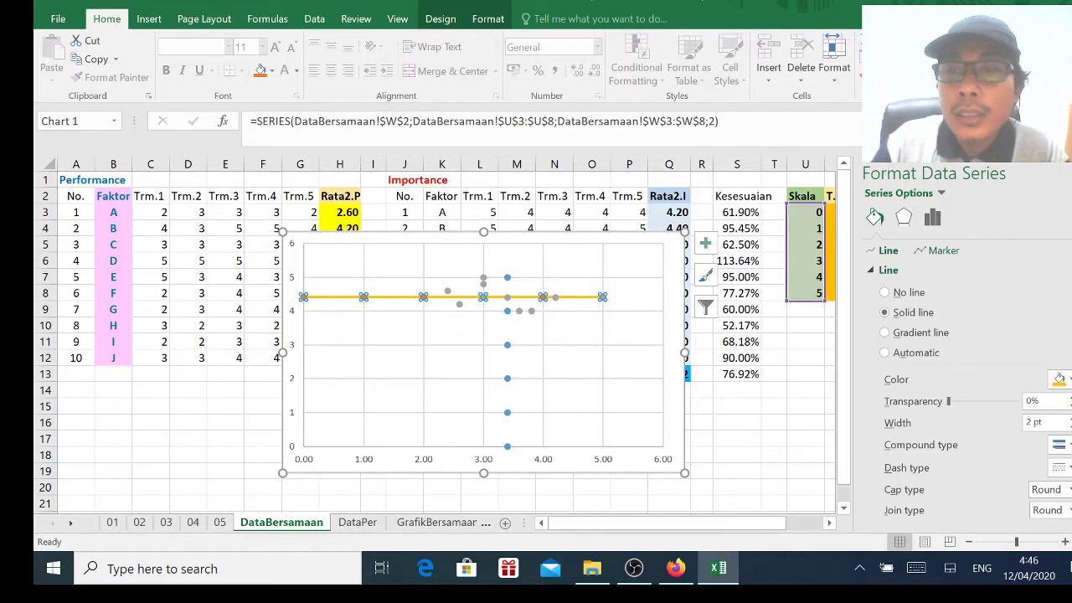
- Hide the T.Rata2.I series' markers by setting their border to No line and their fill to No fill
left_click(942, 251)
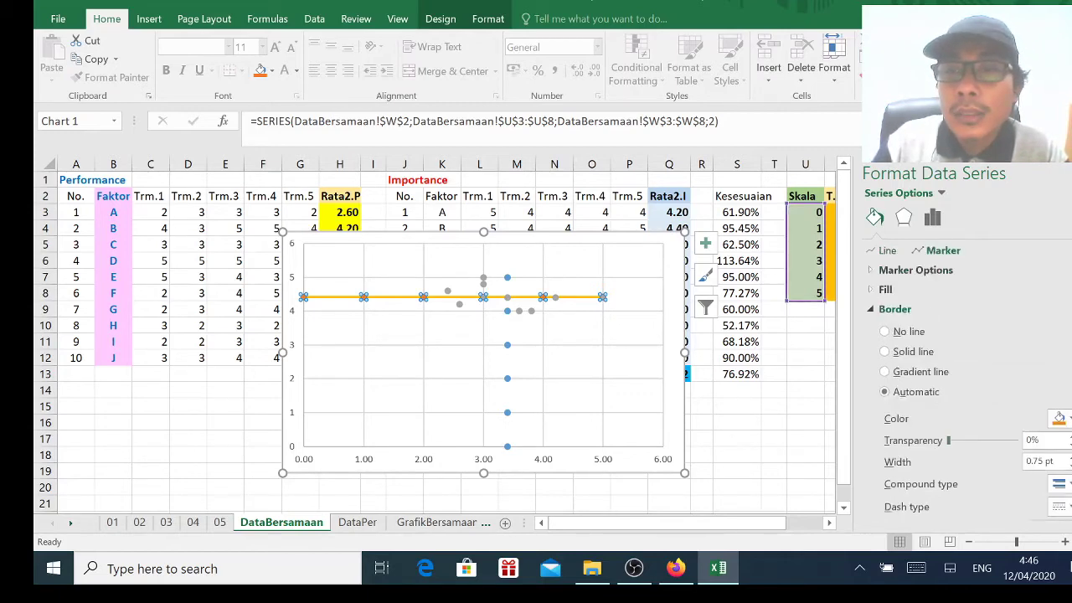
left_click(885, 331)
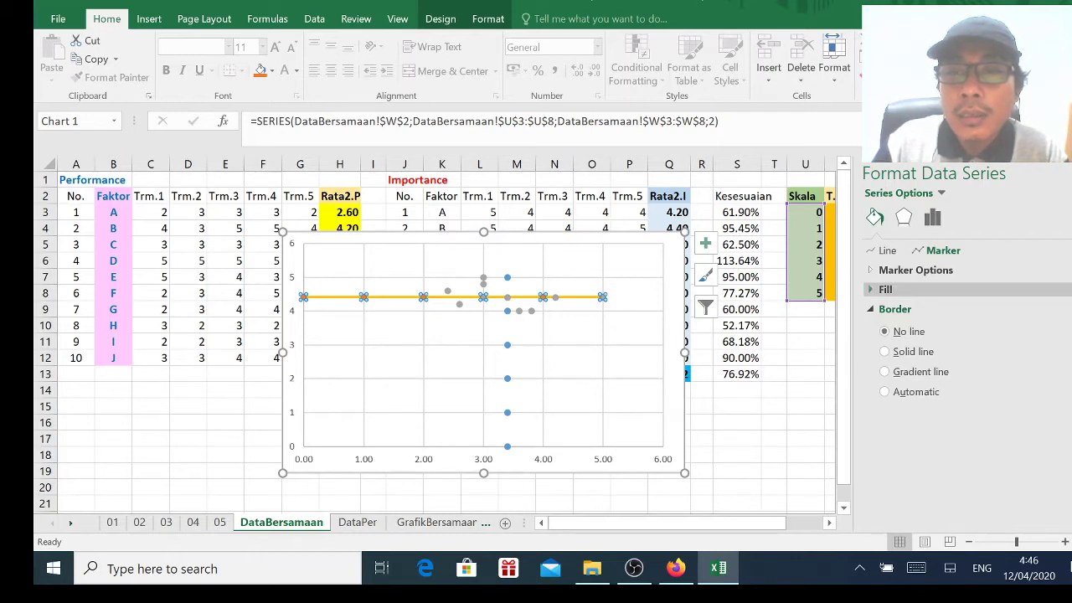
left_click(885, 289)
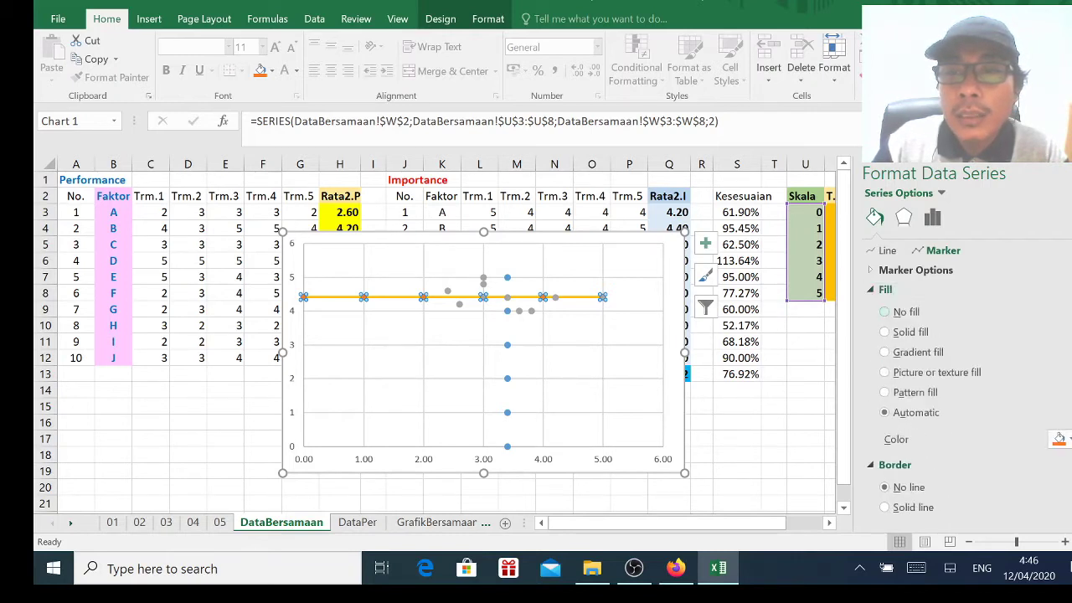
left_click(886, 312)
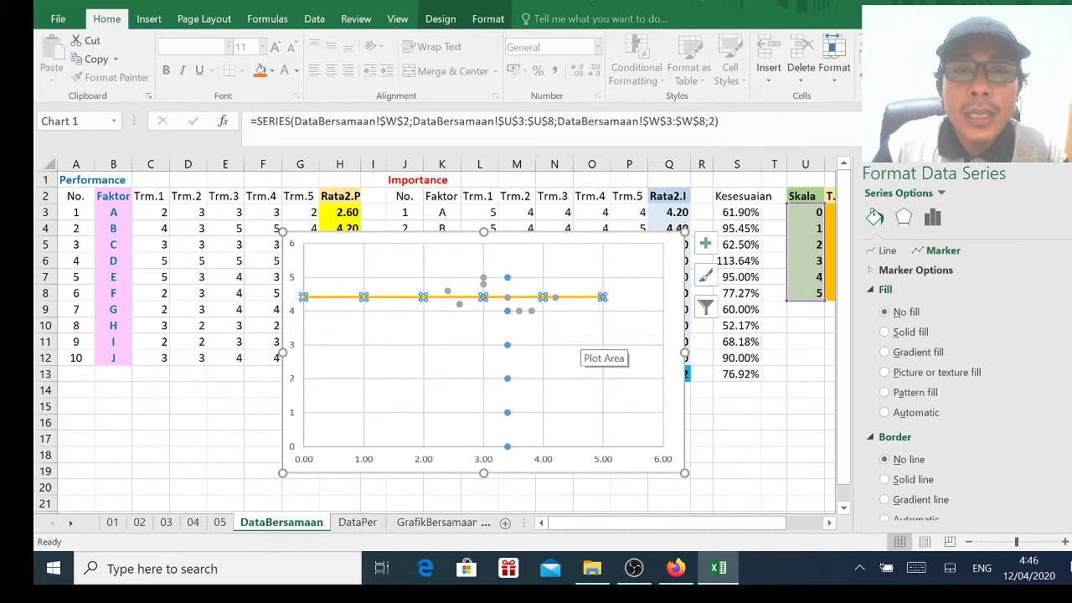
left_click(591, 344)
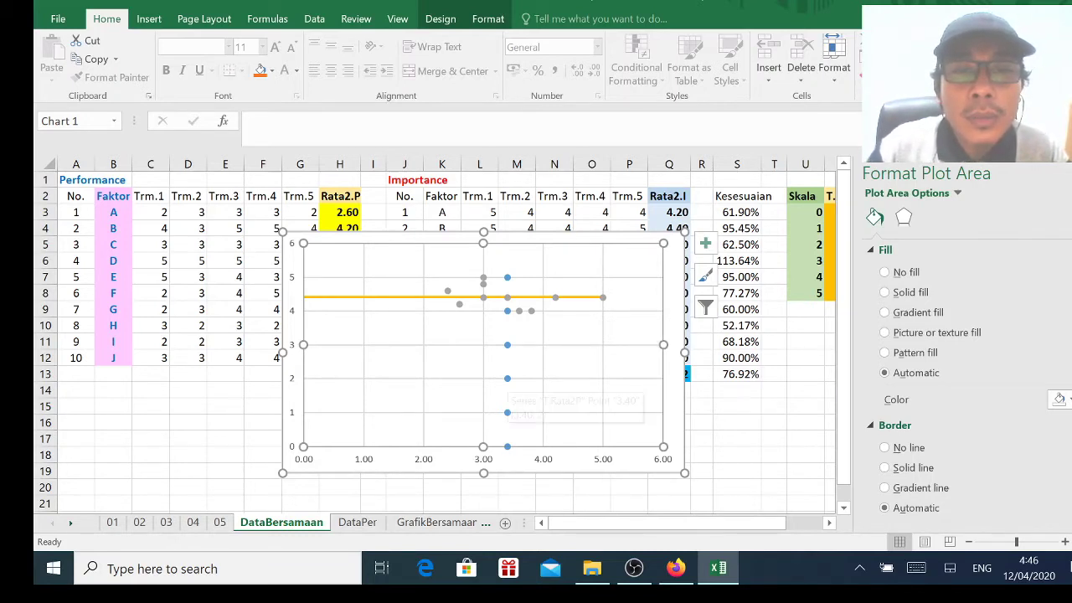
- Give the T.Rata2P series a solid line and hide its markers with No fill and no border line
left_click(507, 379)
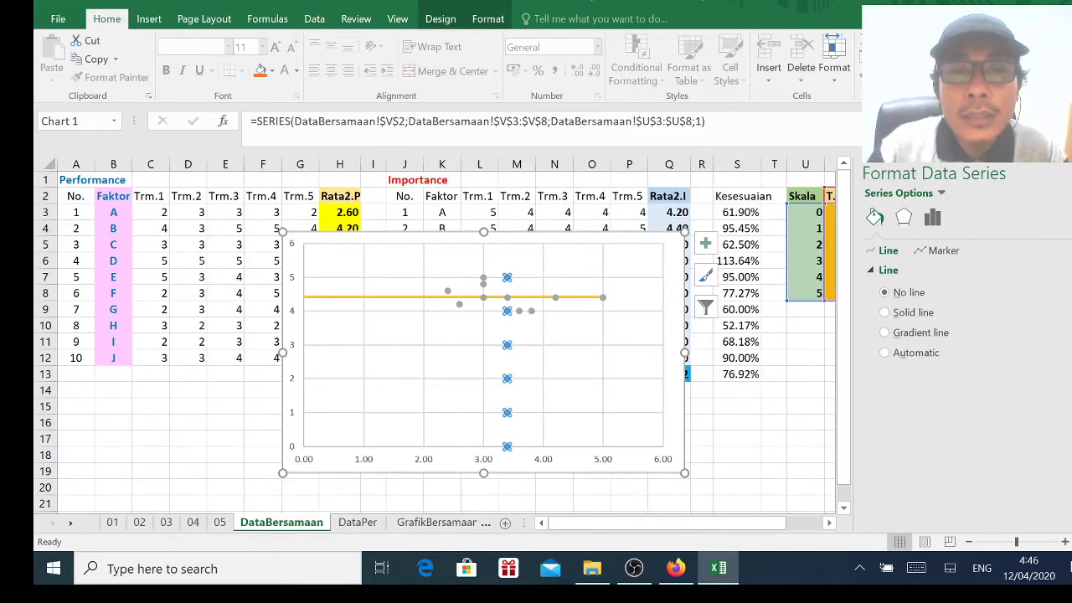
mouse_move(507, 412)
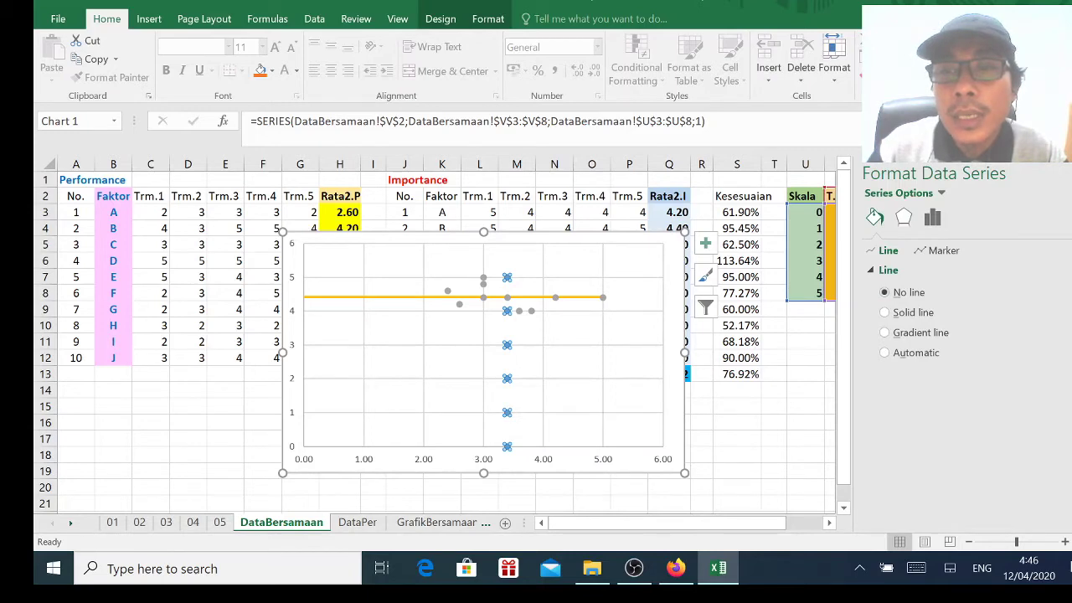
left_click(885, 313)
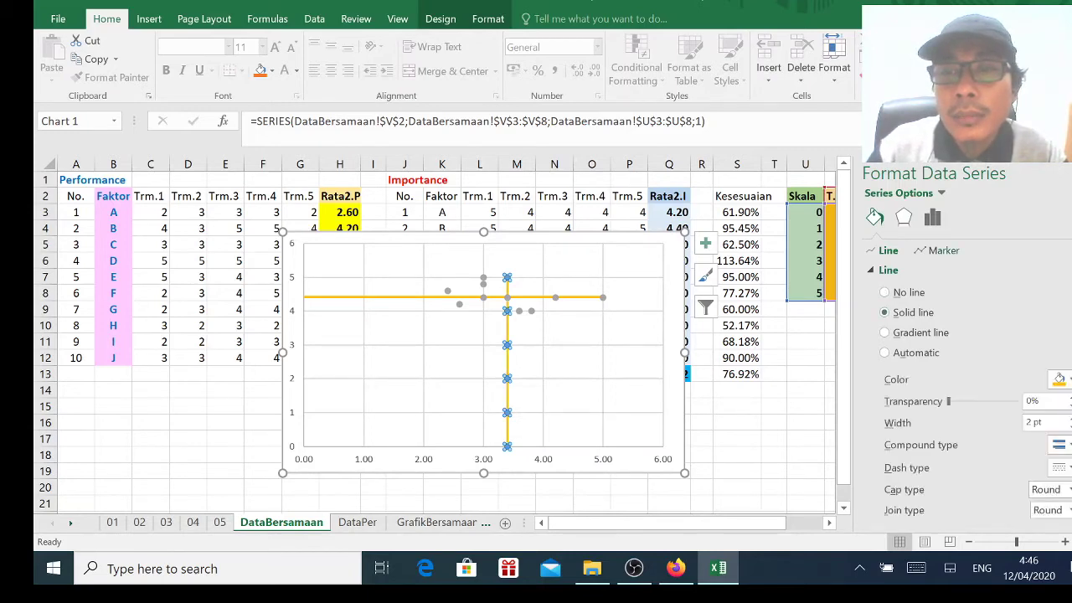
left_click(939, 250)
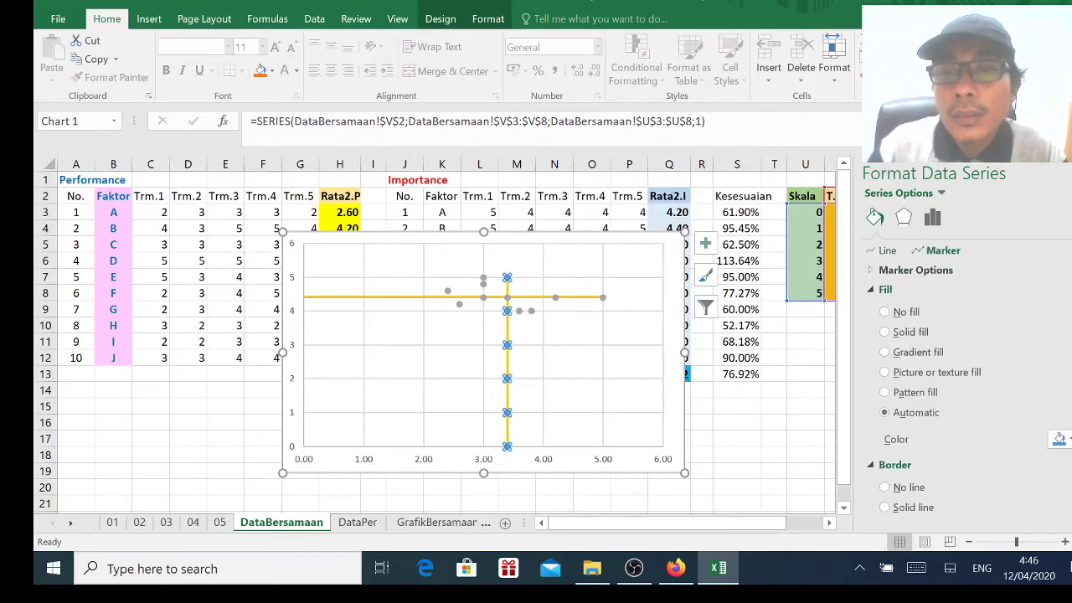
left_click(886, 311)
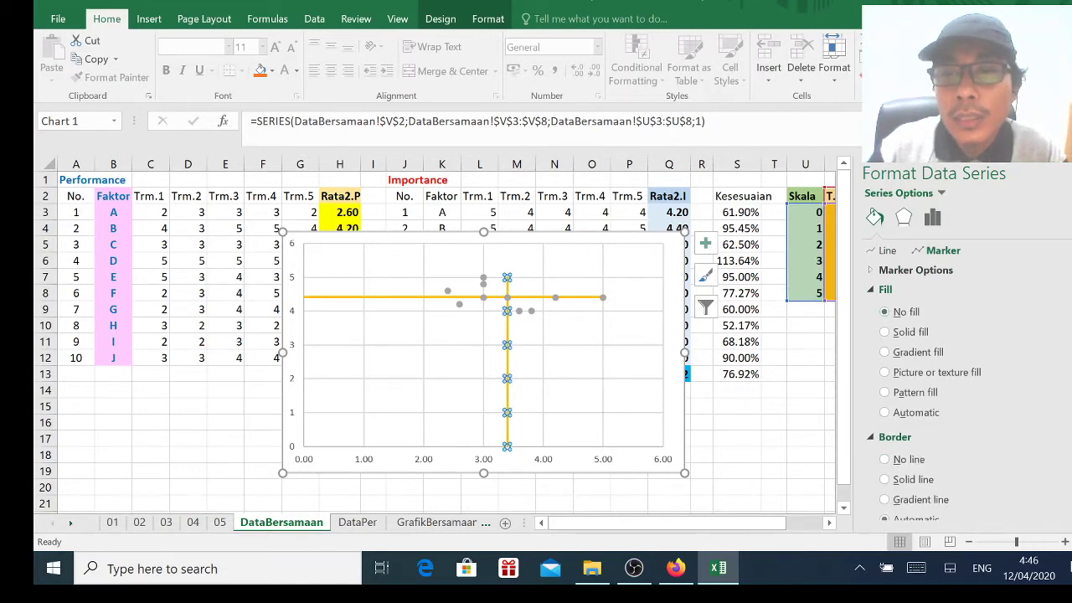
left_click(885, 459)
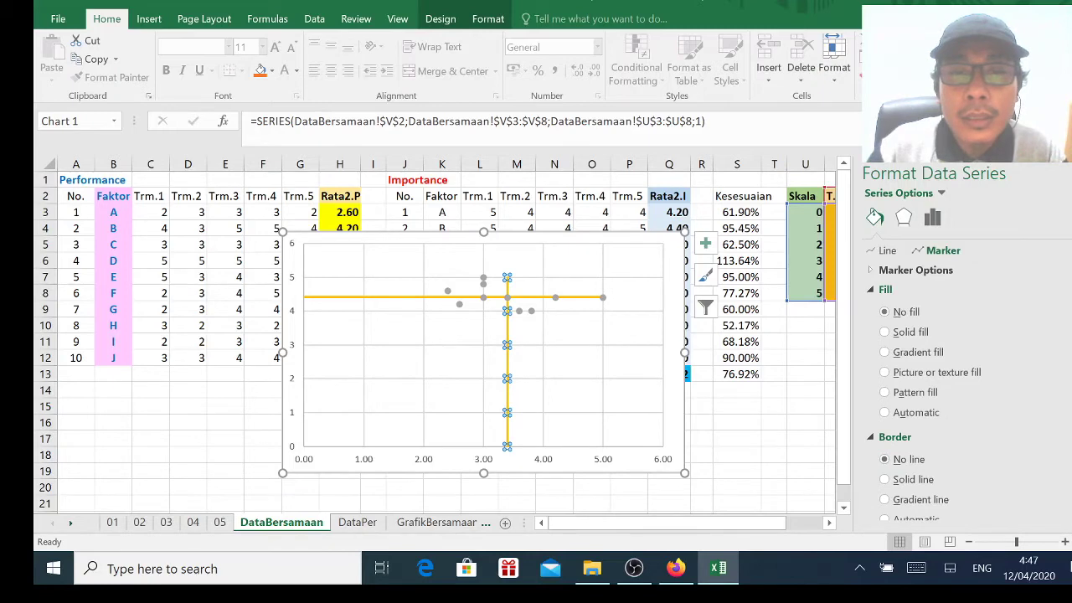
left_click(586, 402)
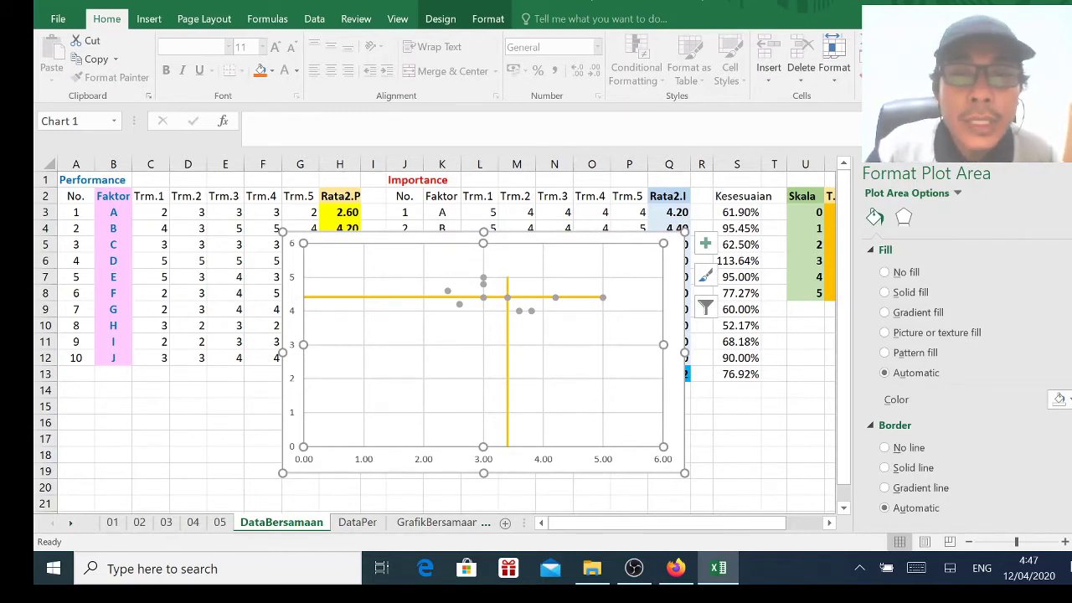
- Change the line colour of the vertical T.Rata2P series to Dark Red
left_click(507, 362)
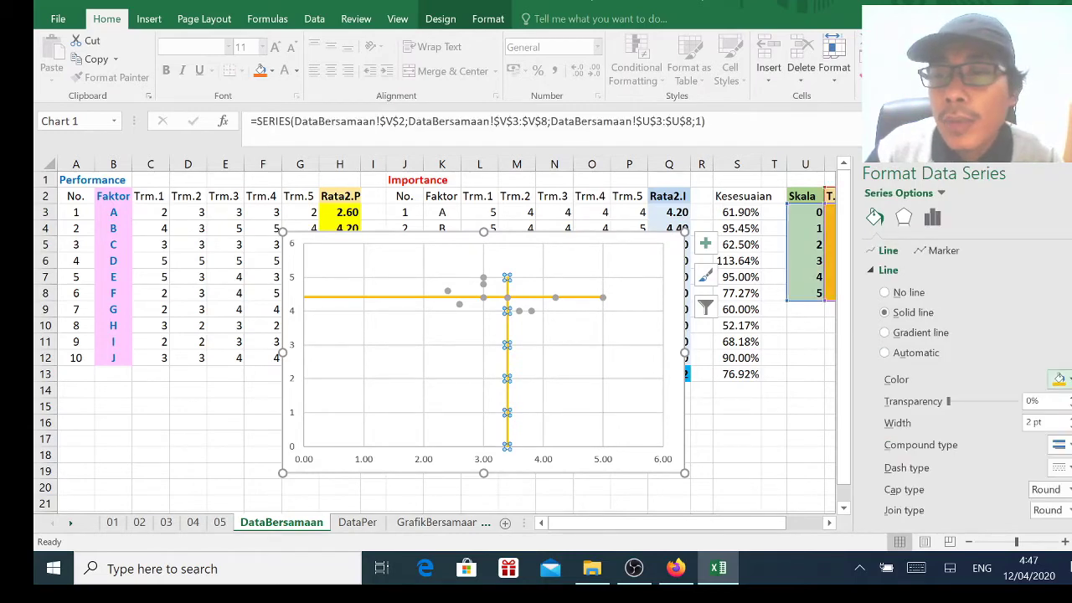
left_click(1061, 380)
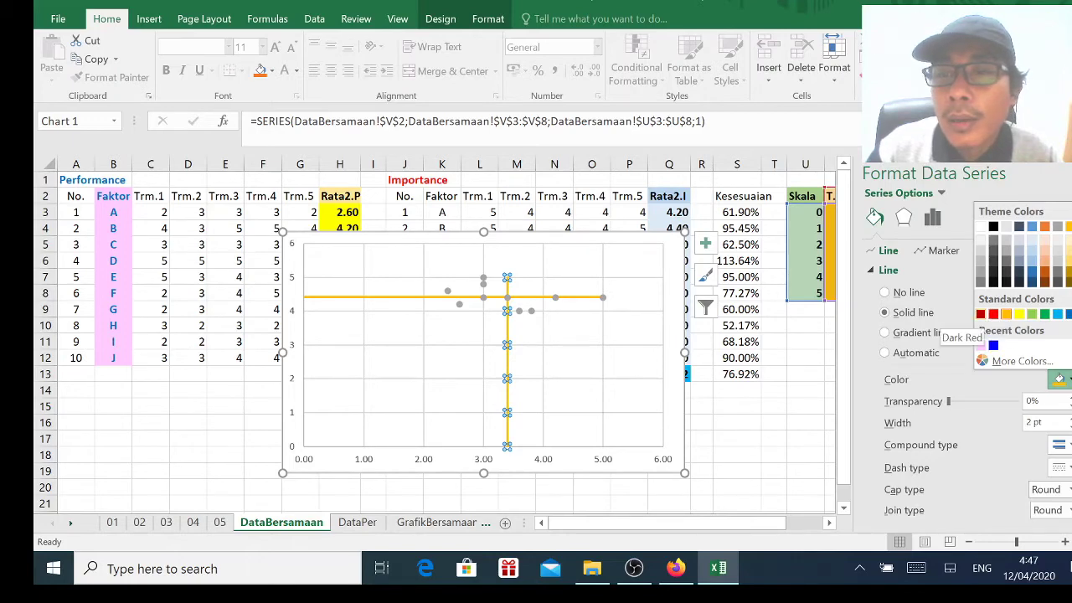
left_click(993, 314)
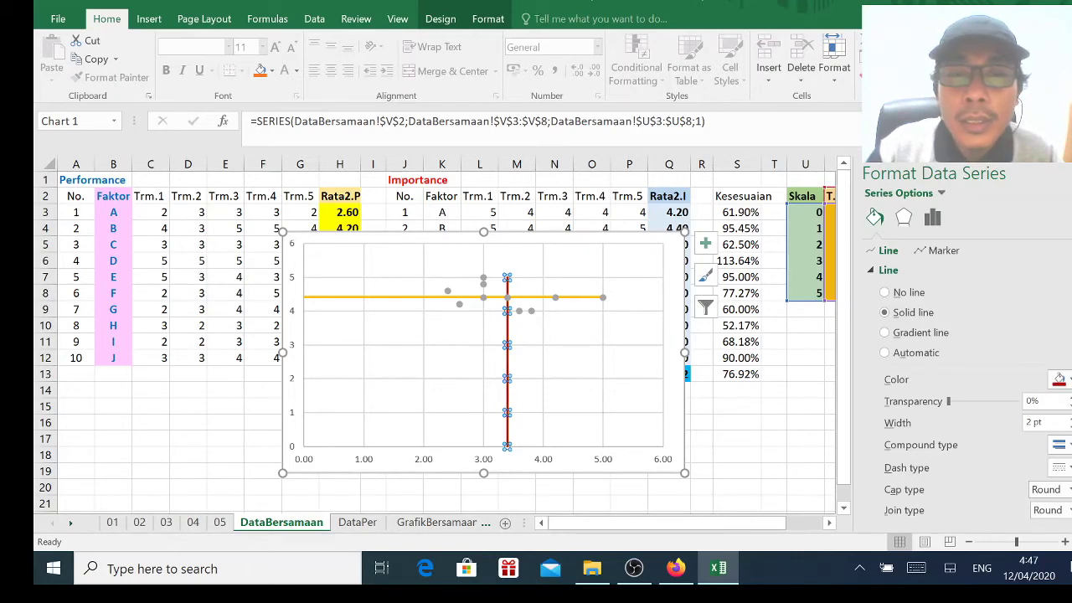
left_click(578, 393)
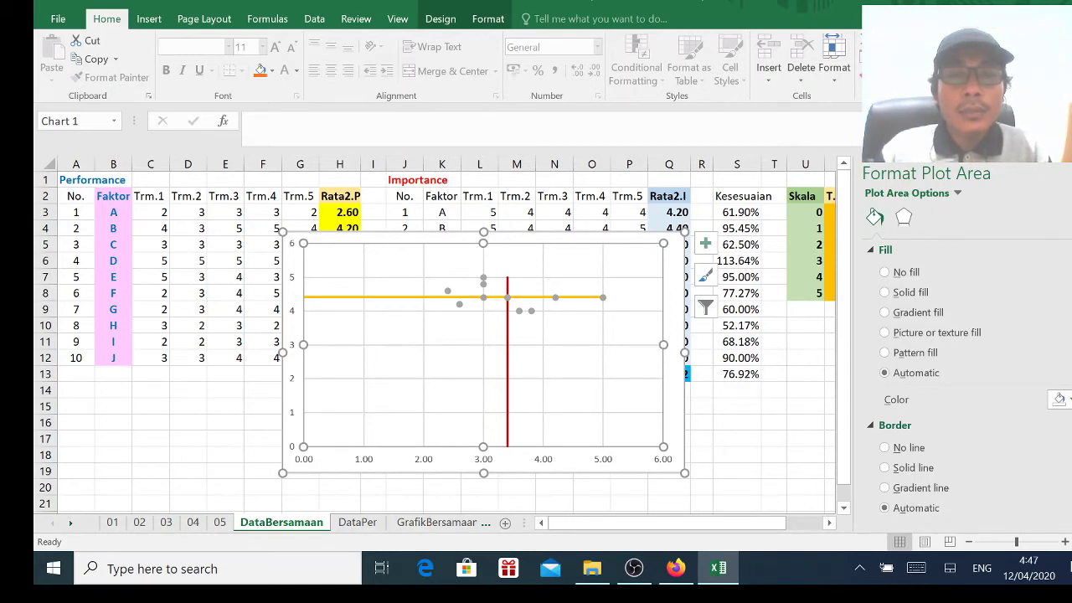
- Add data labels to the points of the Faktor series in the chart
left_click(483, 297)
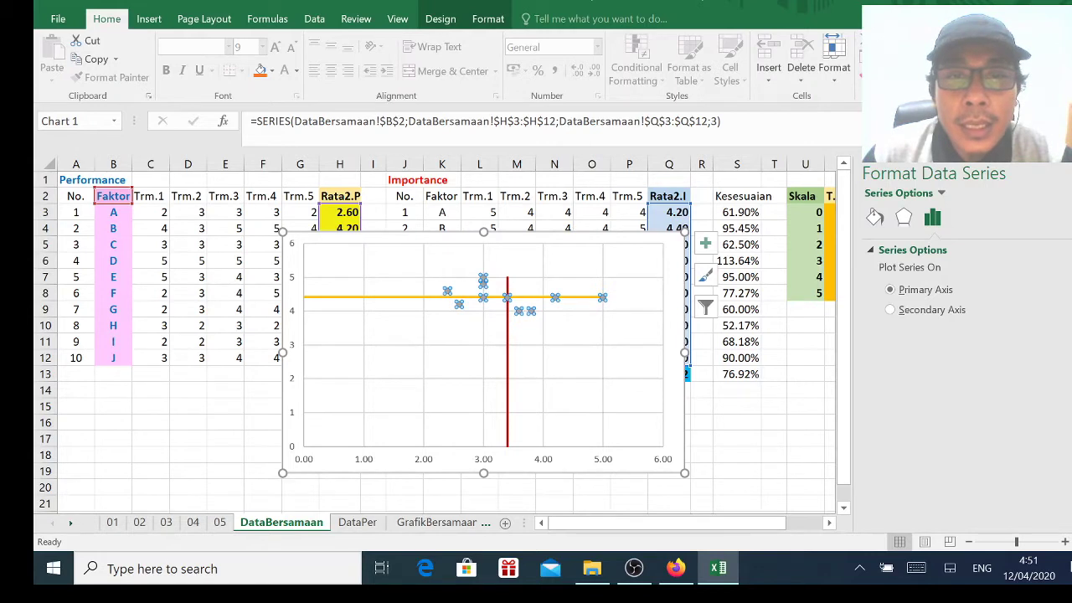
right_click(531, 311)
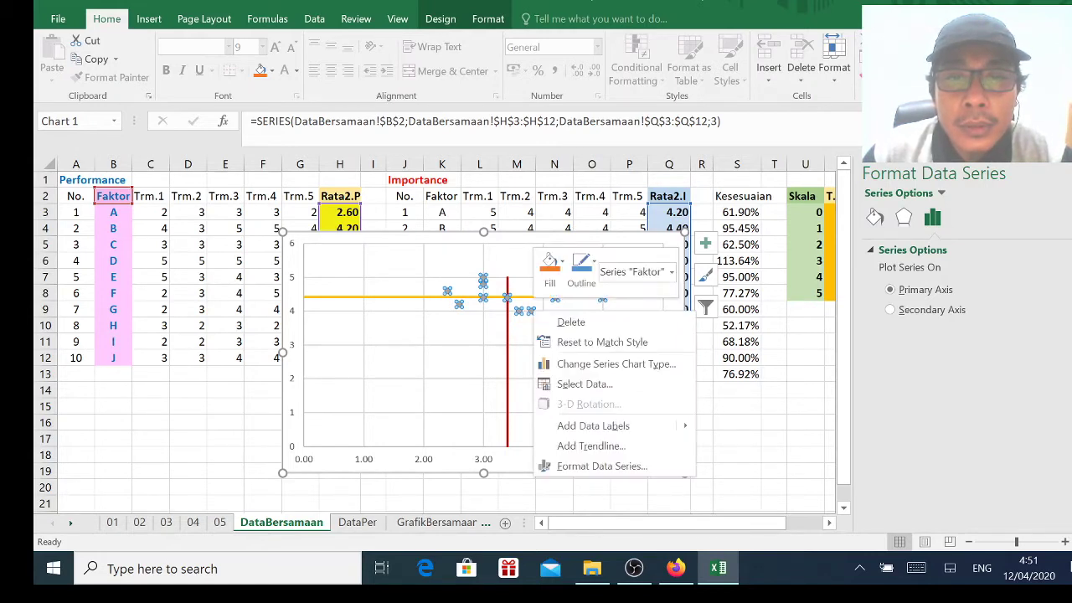
mouse_move(593, 425)
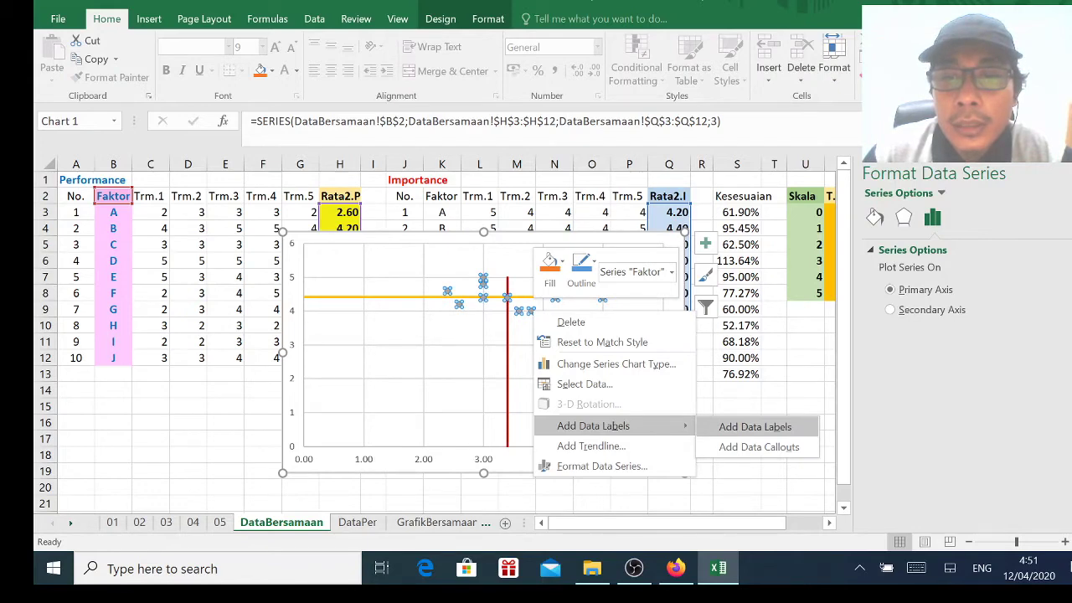
left_click(755, 426)
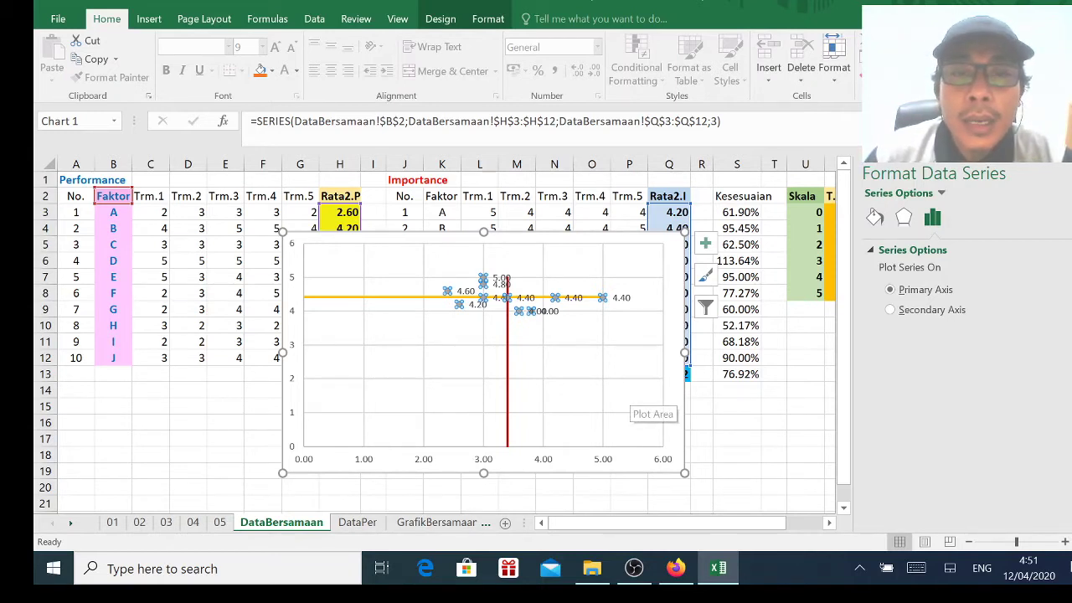
- Format the Faktor data labels to include the X value and turn off their leader lines
left_click(621, 298)
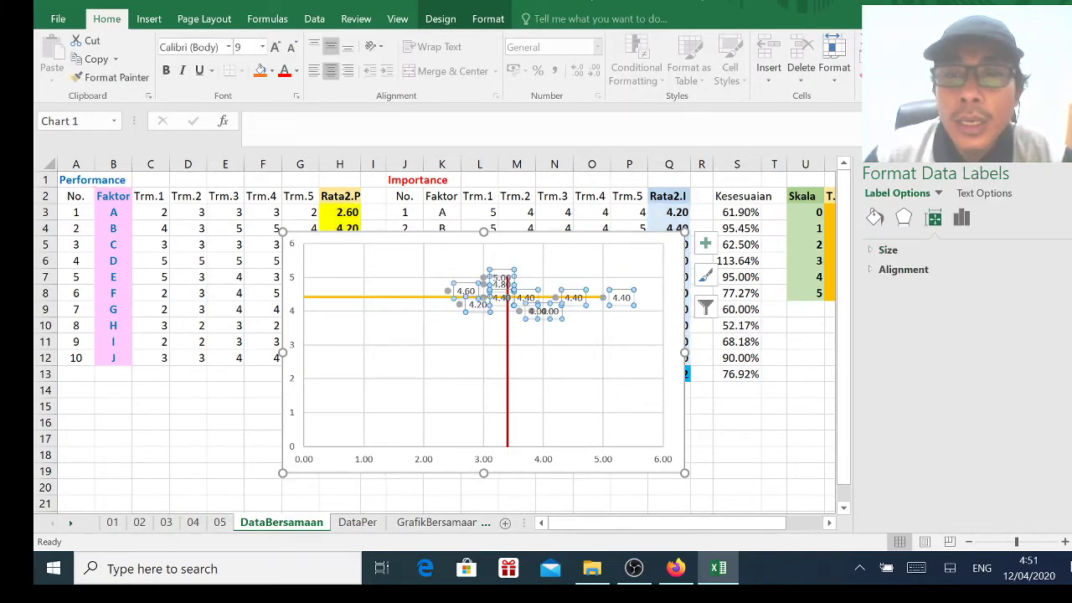
right_click(621, 298)
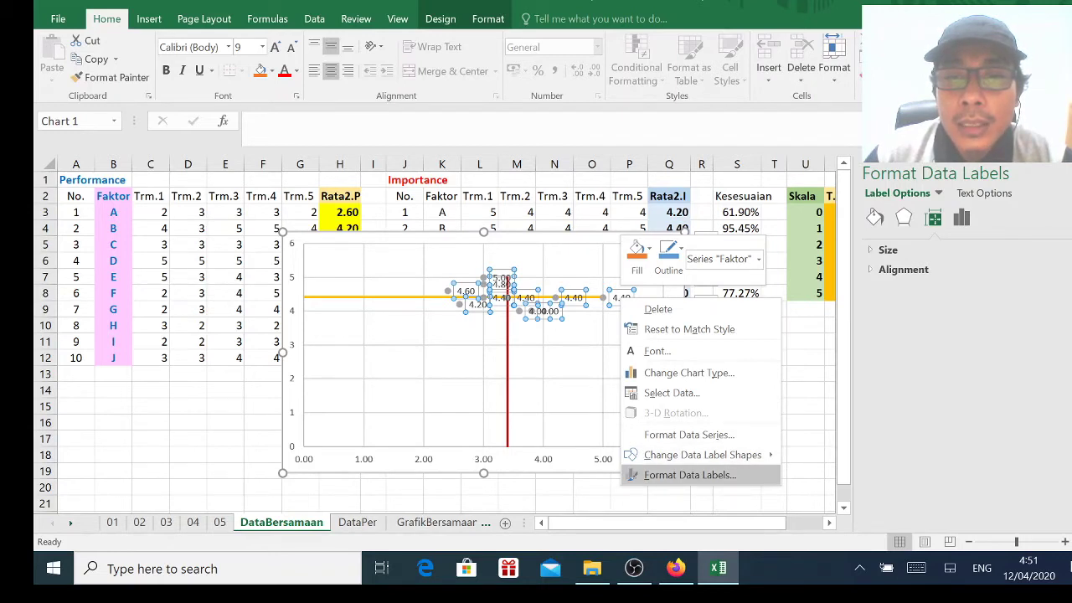
left_click(690, 475)
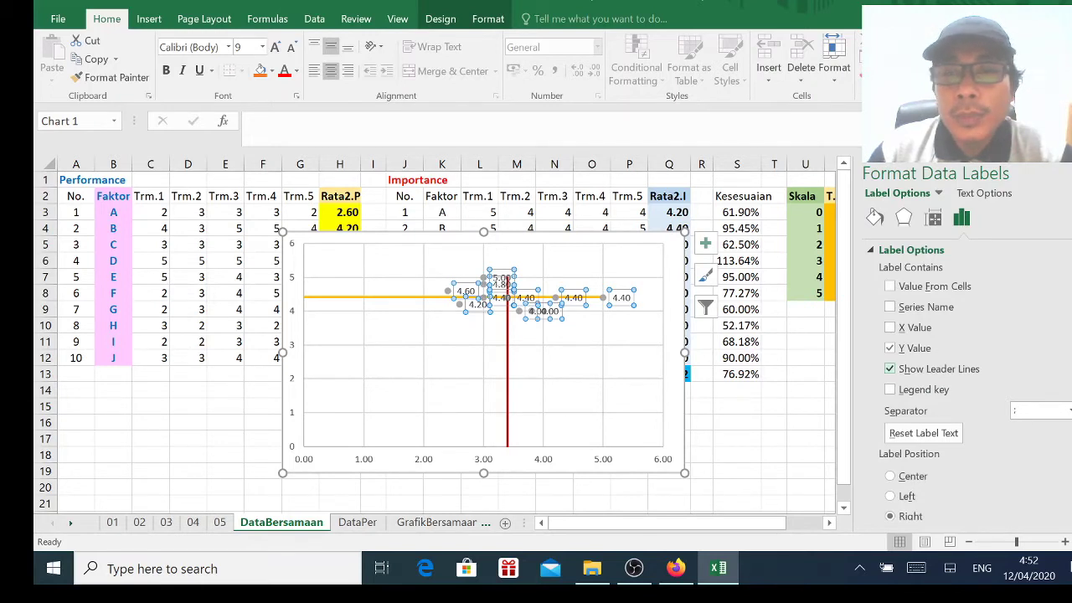
left_click(889, 368)
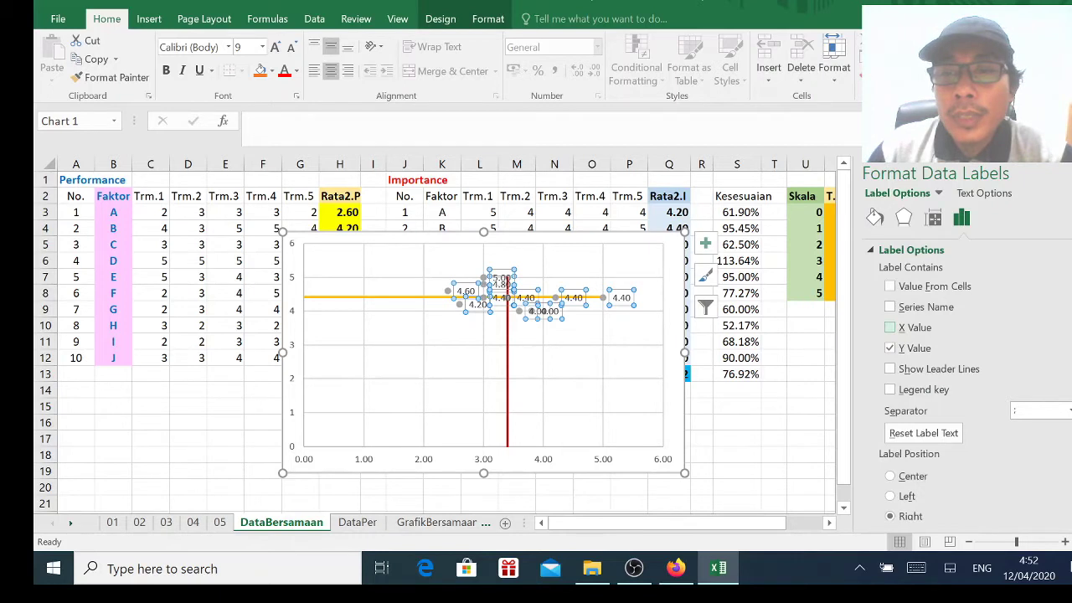
left_click(890, 327)
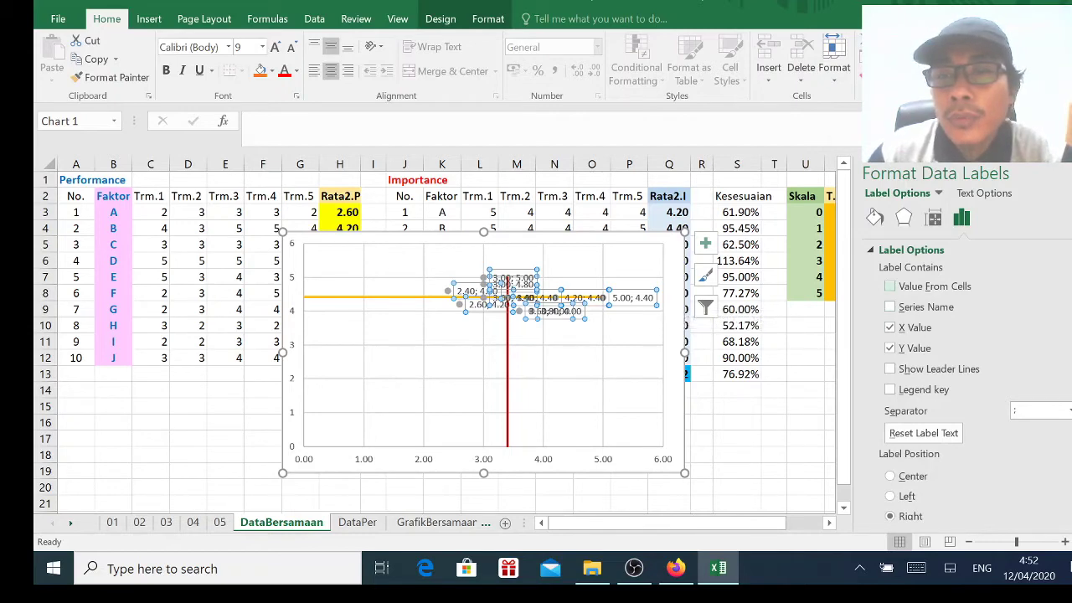
- Have the Faktor data labels also show values from cells B3:B12 of the DataBersamaan sheet
left_click(890, 286)
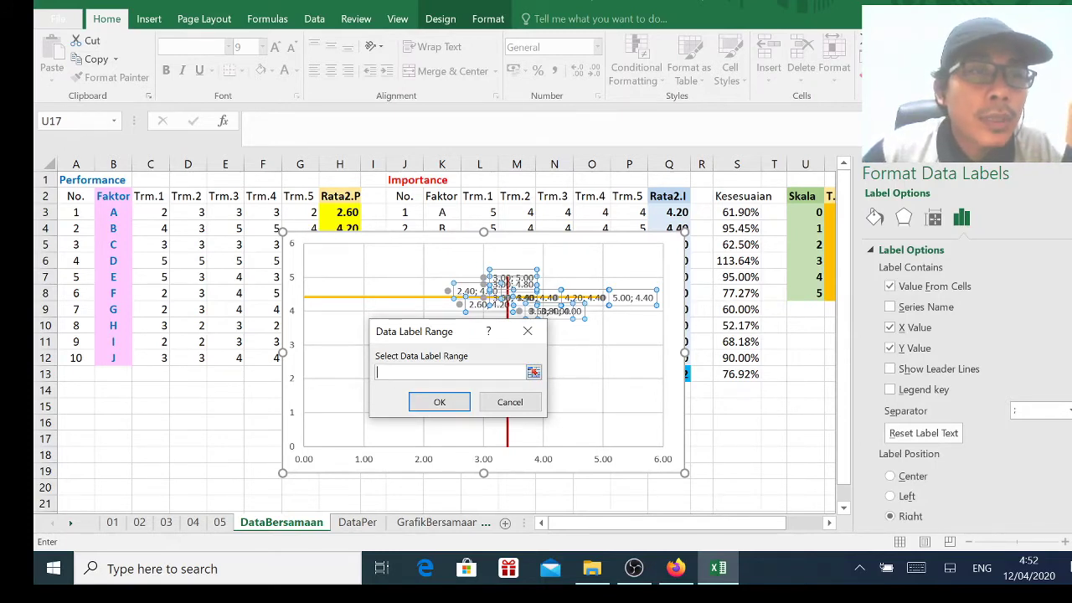
left_click_drag(113, 212, 115, 359)
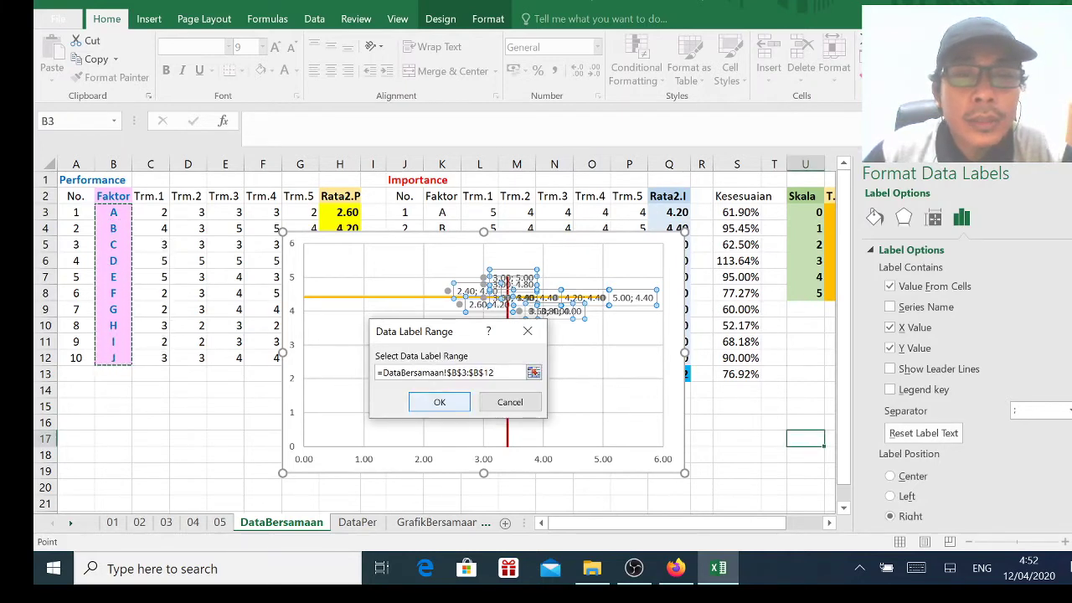
left_click(439, 402)
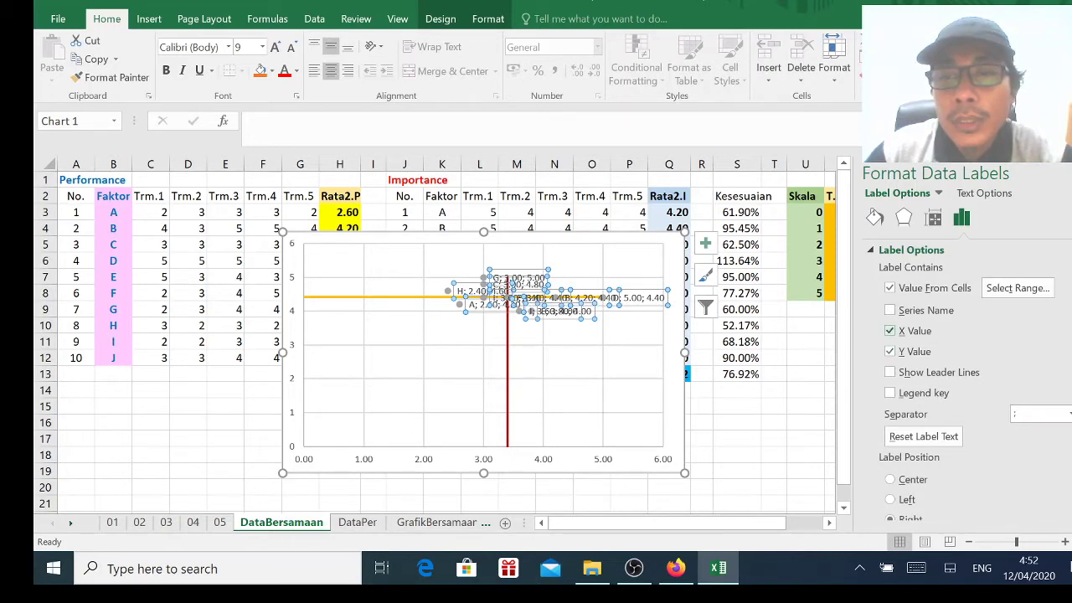
- Remove the X value and Y value from the data labels so they contain only the factor letters
left_click(890, 331)
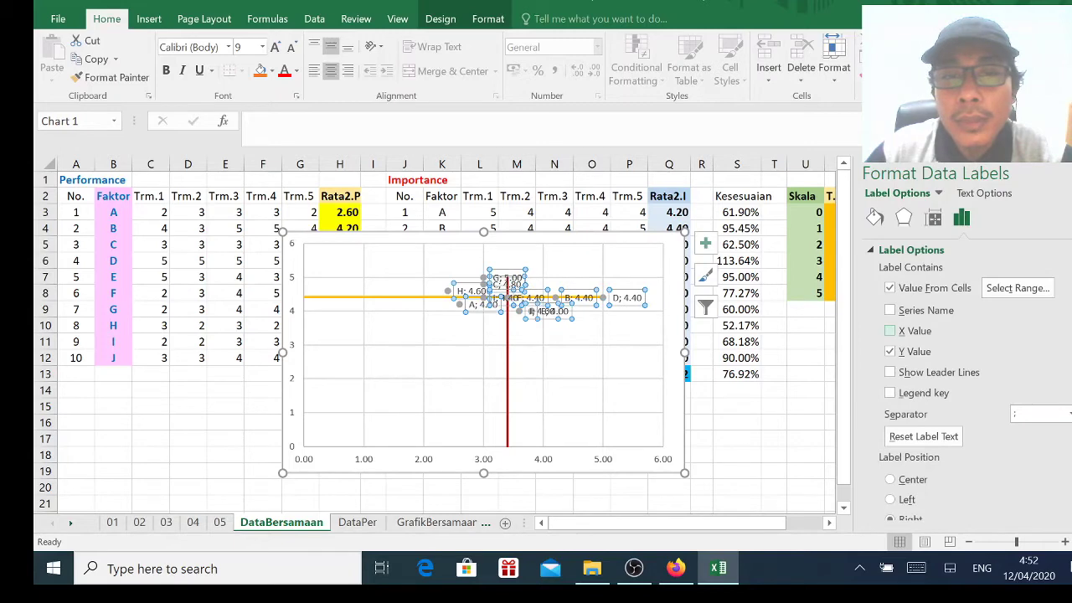
left_click(890, 351)
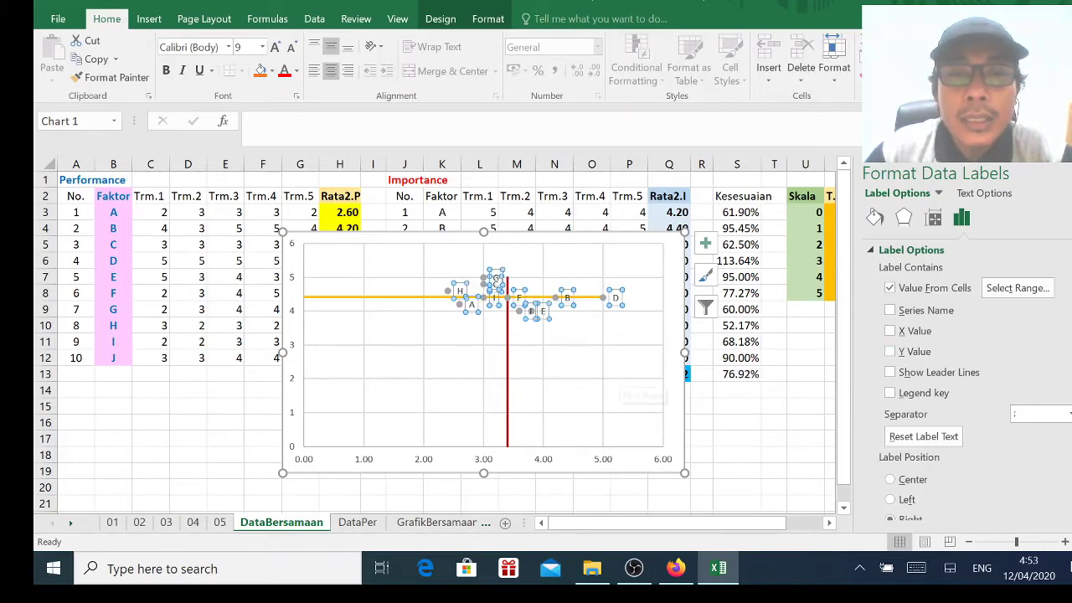
left_click(637, 399)
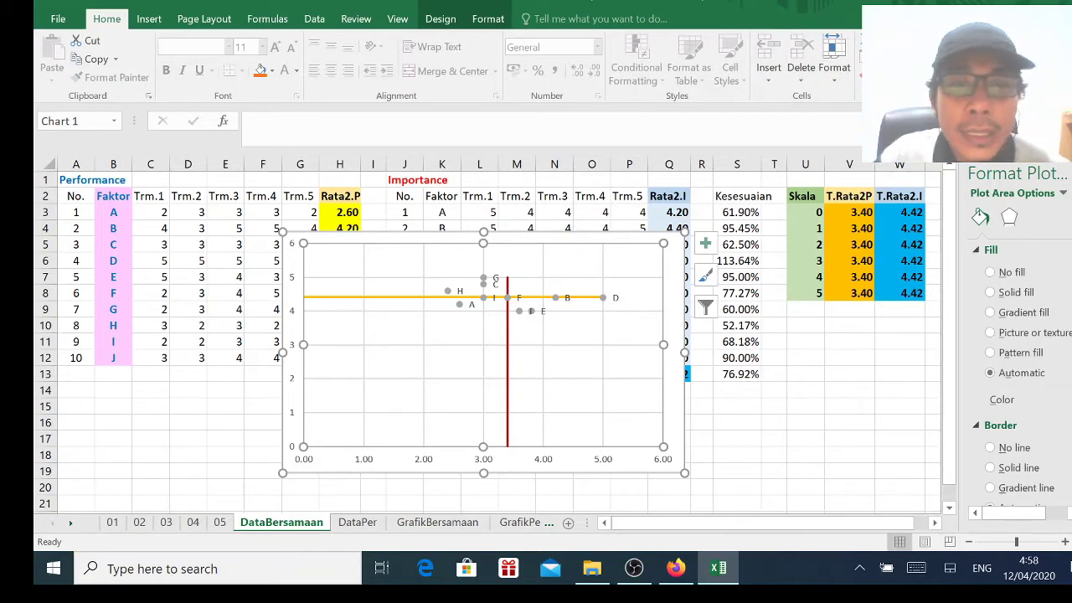
- Insert an empty markers-only scatter chart on the DataPer sheet and move it slightly down over the data
left_click(358, 522)
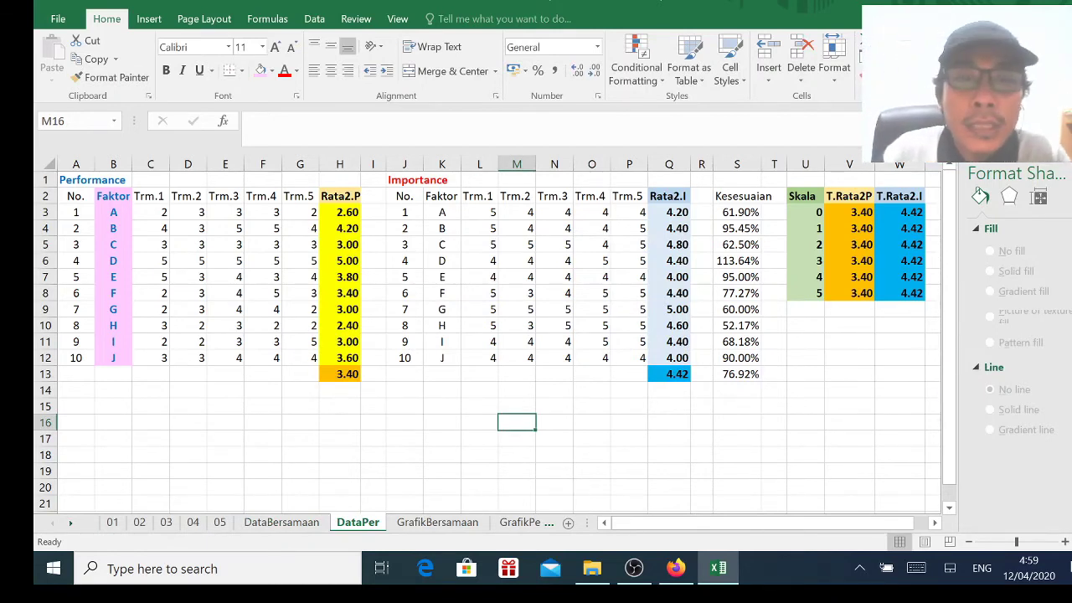
left_click(480, 422)
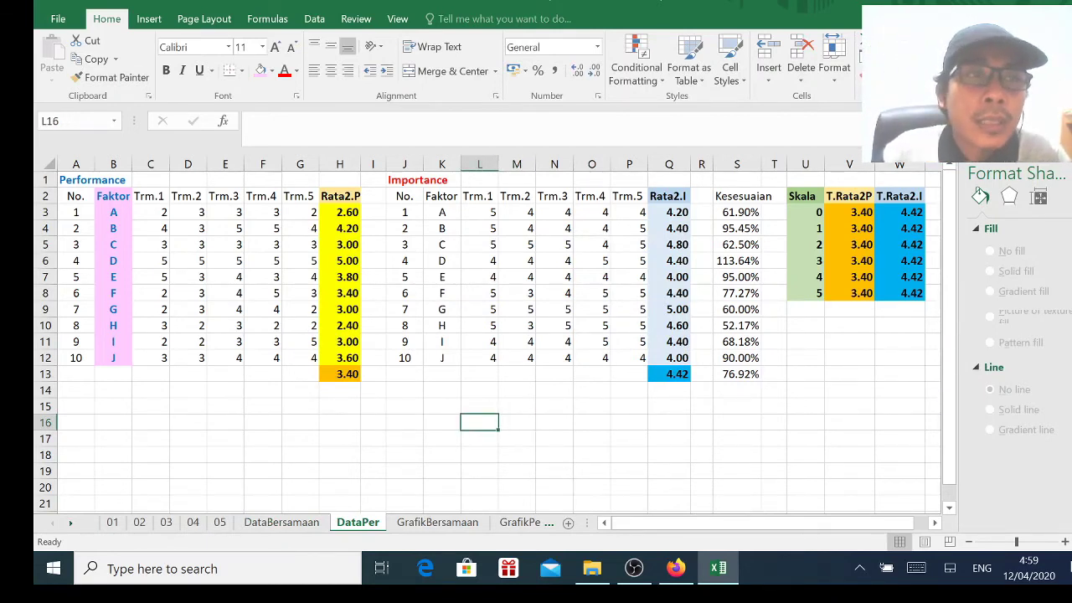
left_click(149, 19)
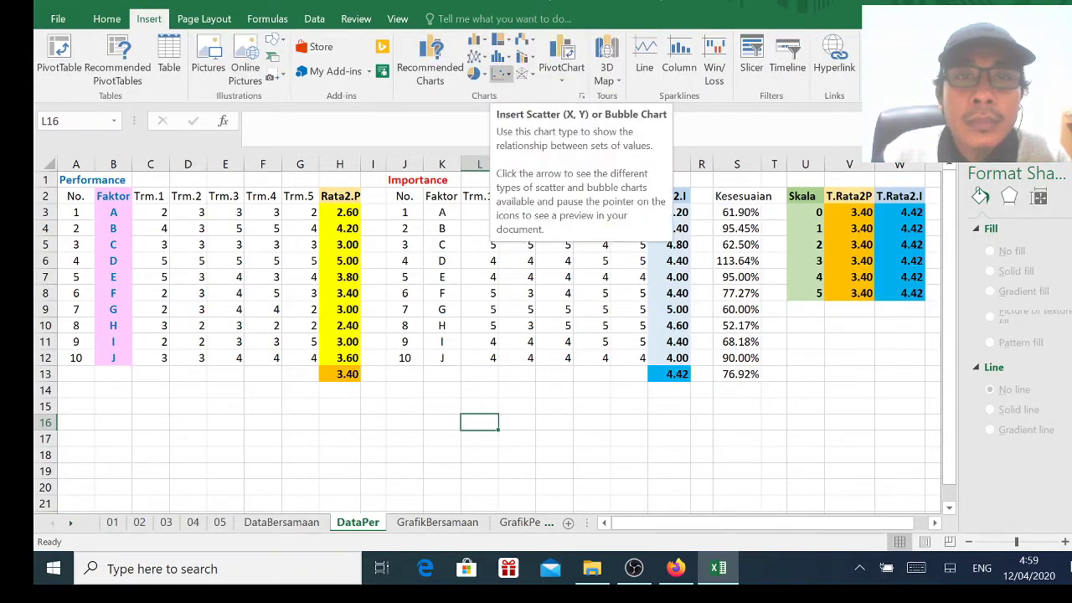
left_click(501, 73)
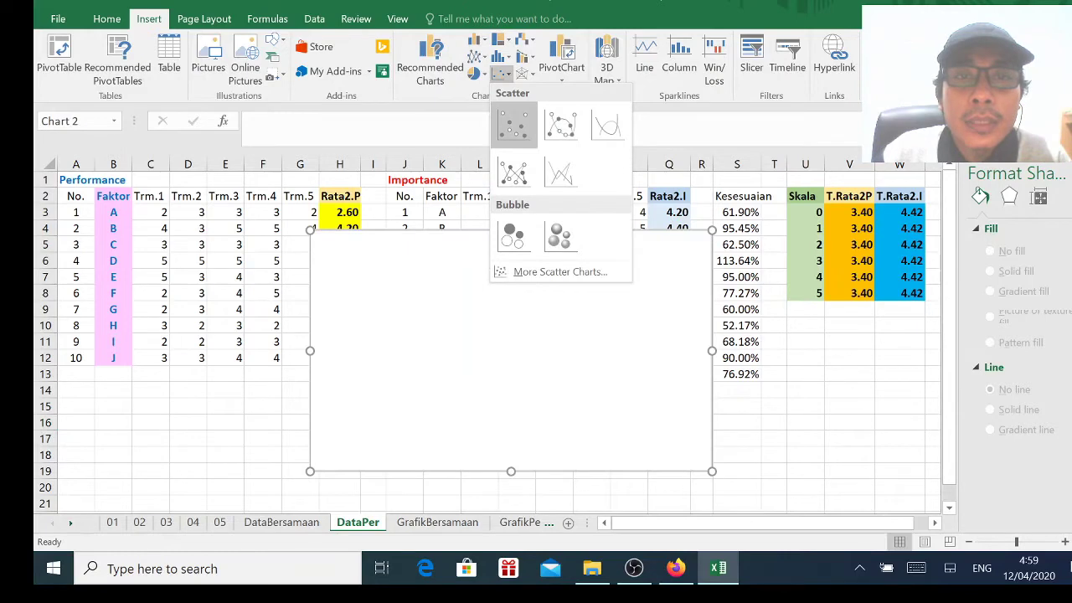
left_click(513, 124)
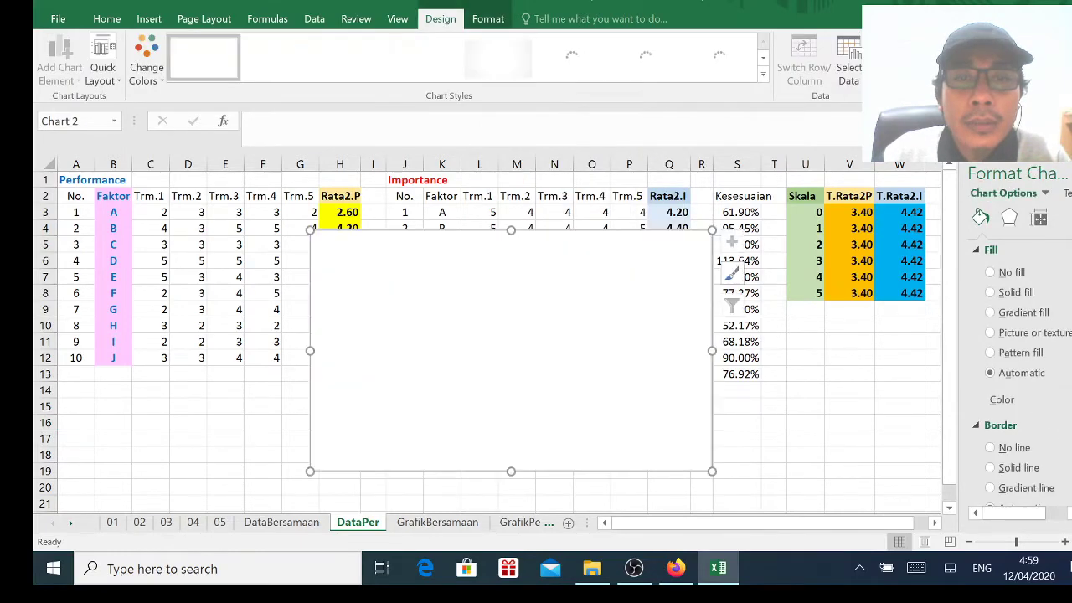
left_click_drag(527, 359, 511, 388)
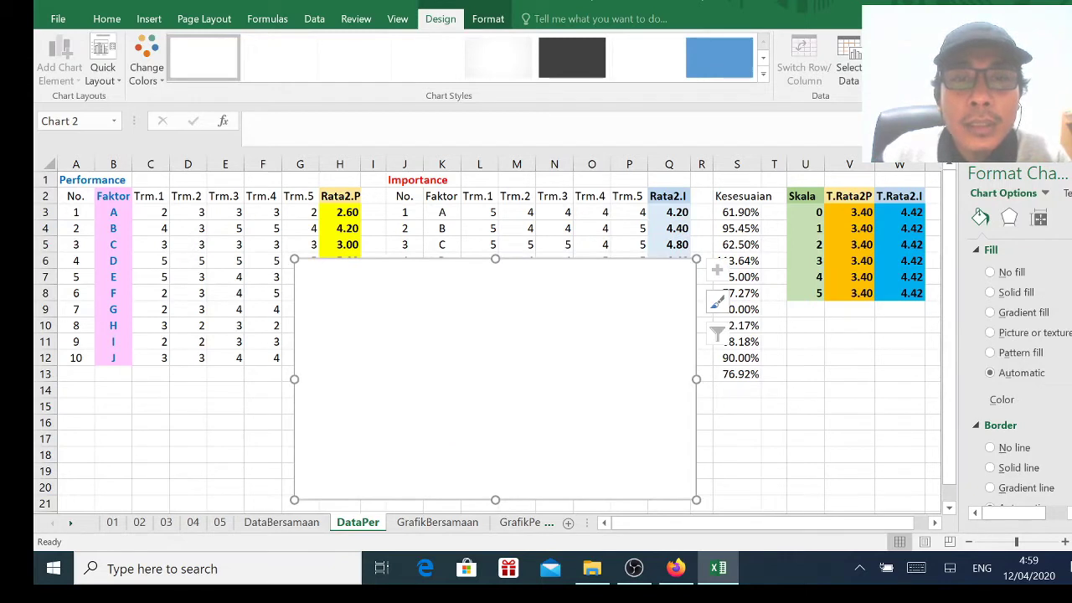
right_click(440, 379)
key("Escape")
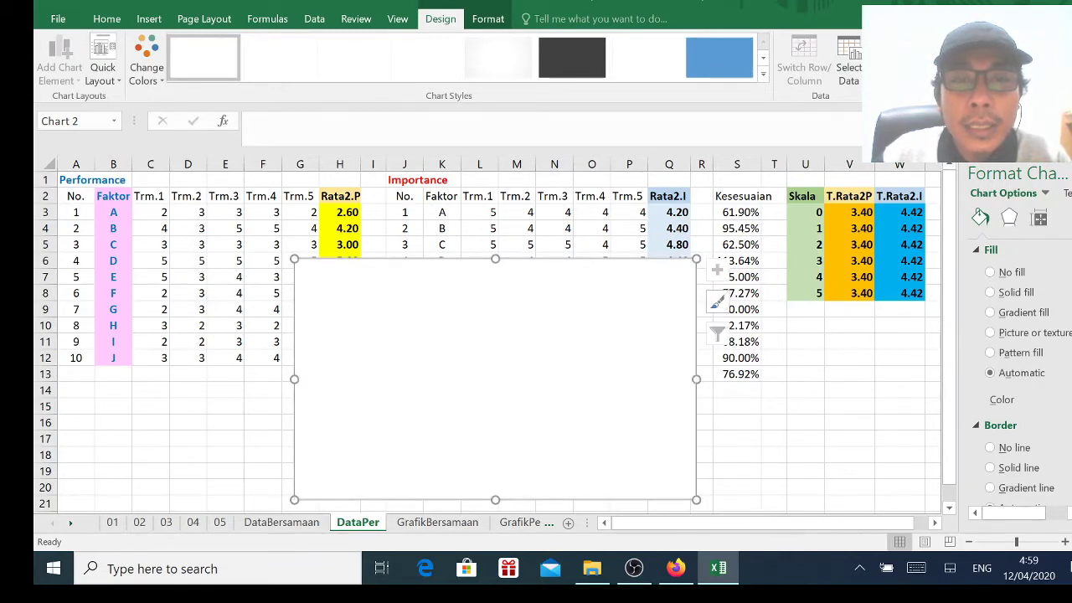
- Add a series to the DataPer chart named from V2 (T.Rata2P), with X values V3:V8 and Y values U3:U8
right_click(548, 360)
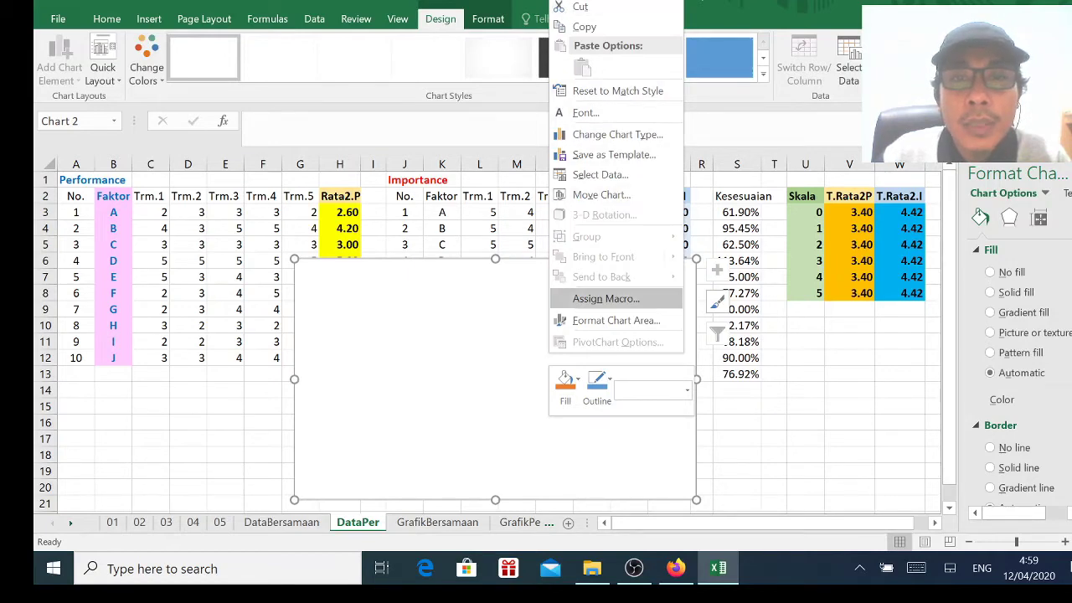
left_click(600, 175)
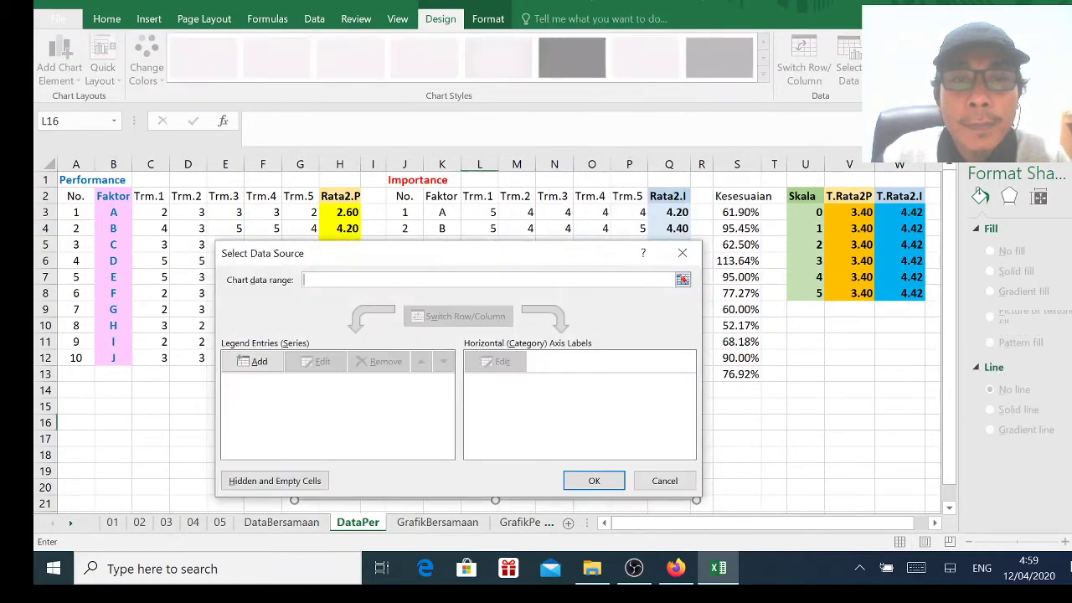
left_click(252, 361)
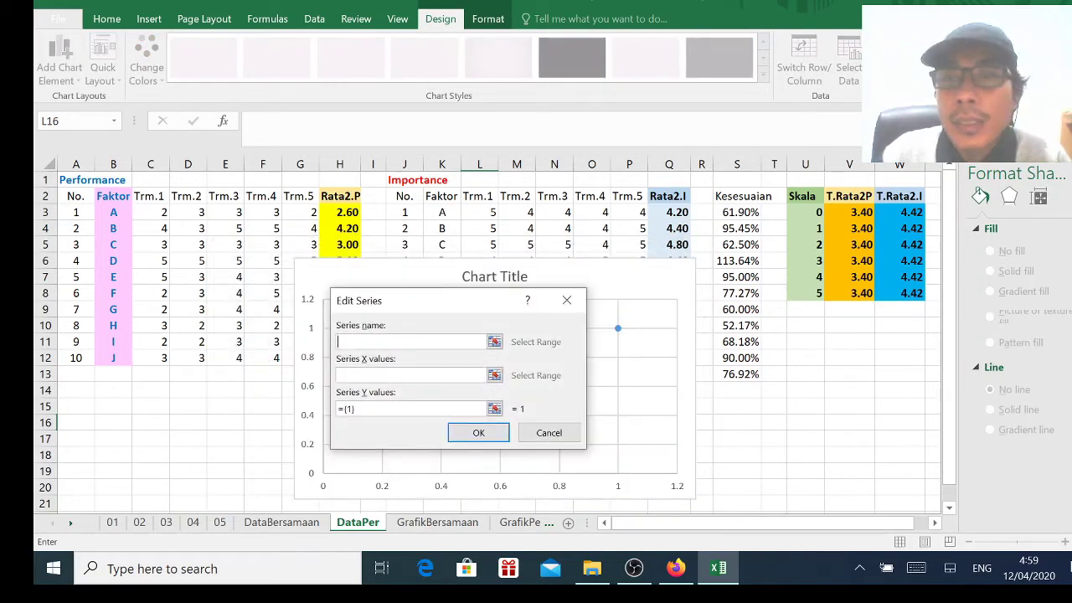
left_click(849, 196)
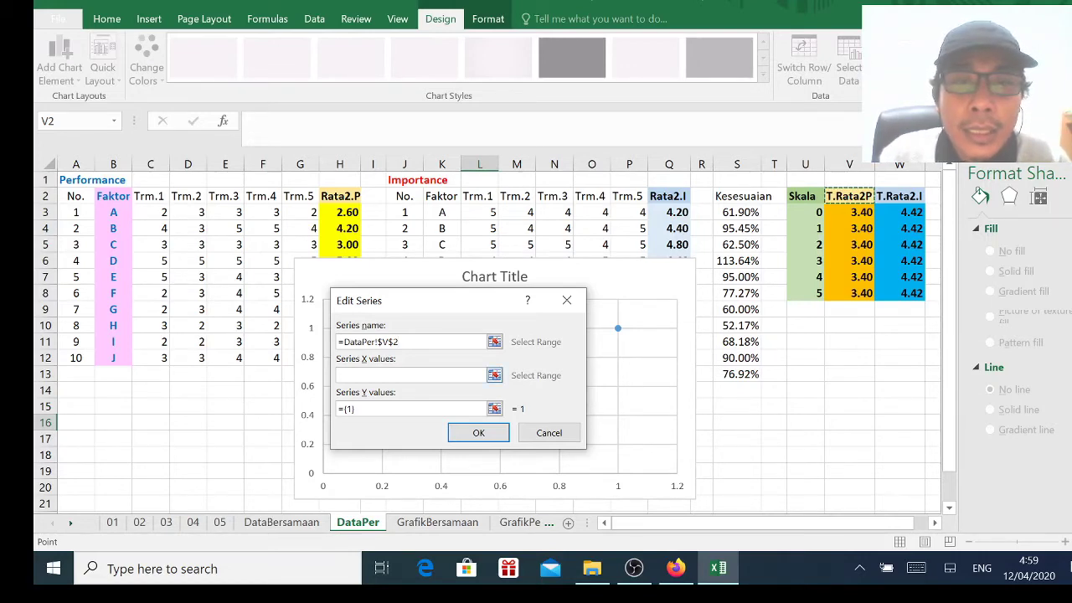
left_click(377, 376)
left_click(495, 375)
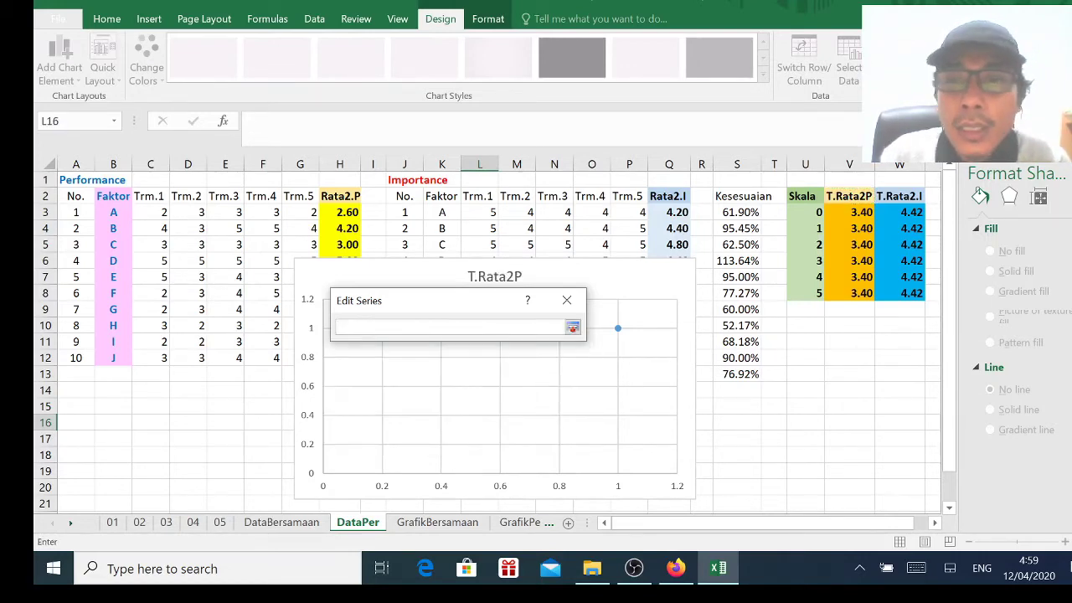
left_click_drag(850, 212, 854, 294)
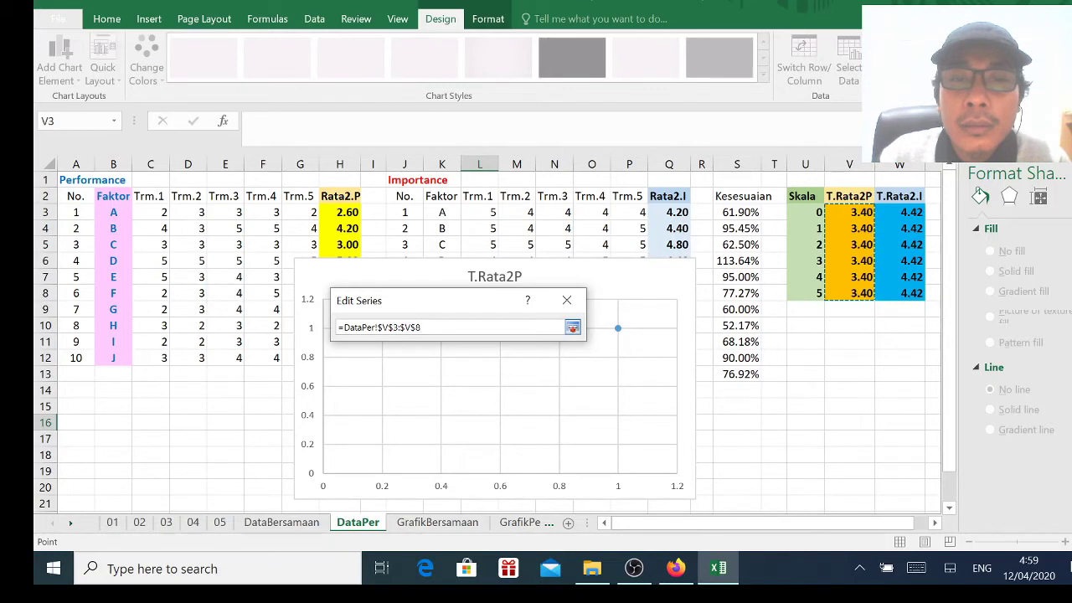
key("Return")
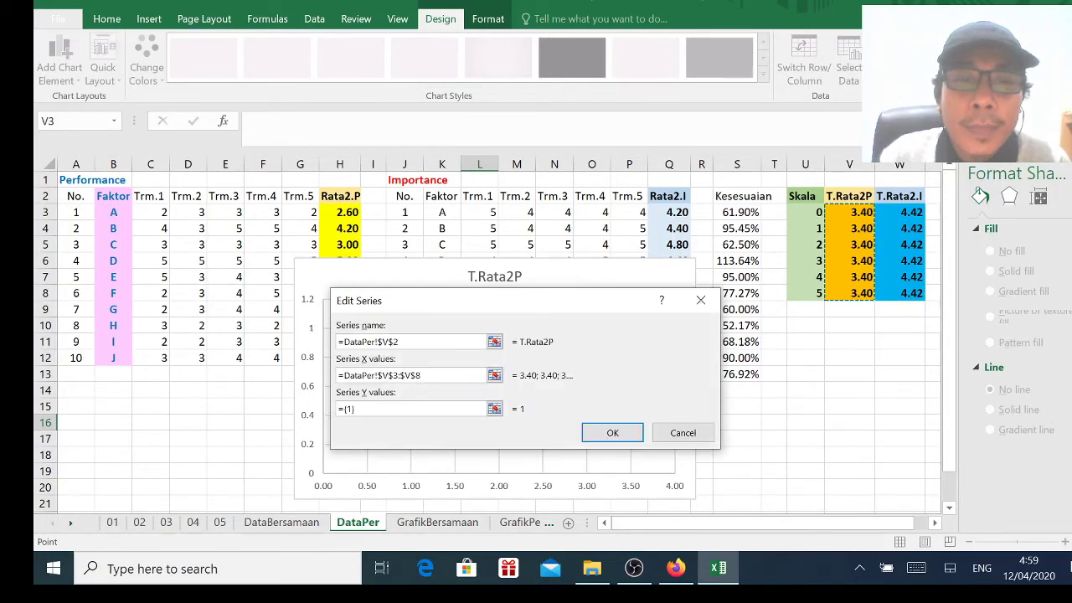
key("Tab")
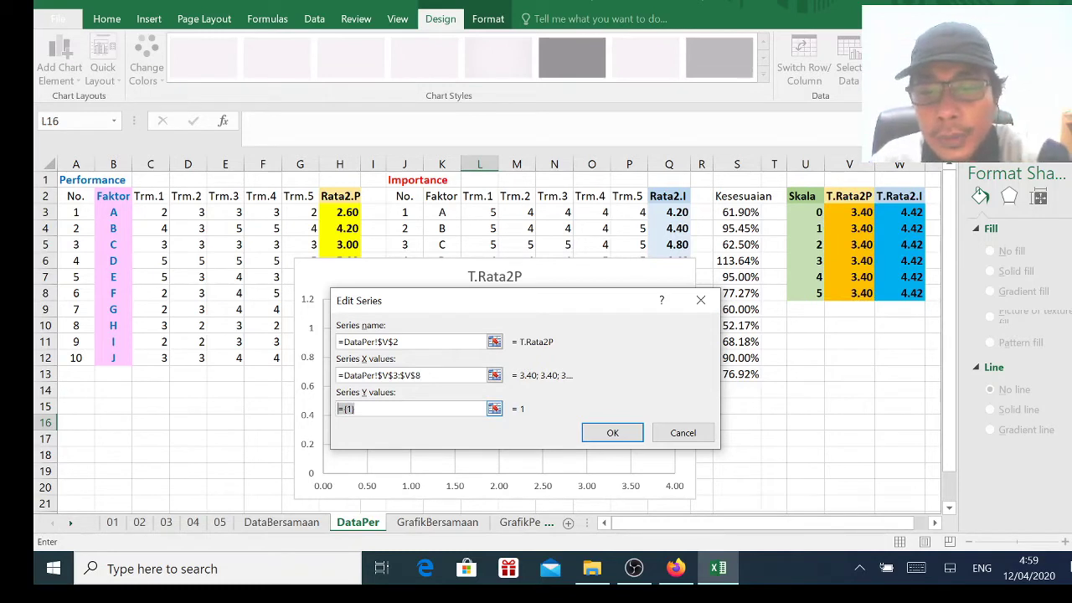
key("BackSpace")
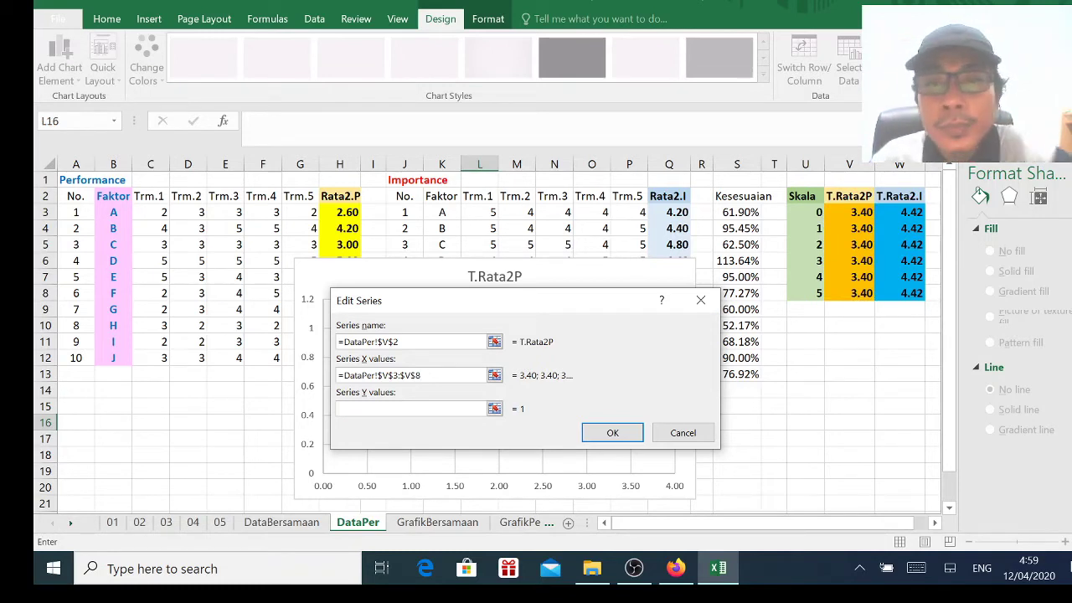
left_click_drag(808, 212, 817, 295)
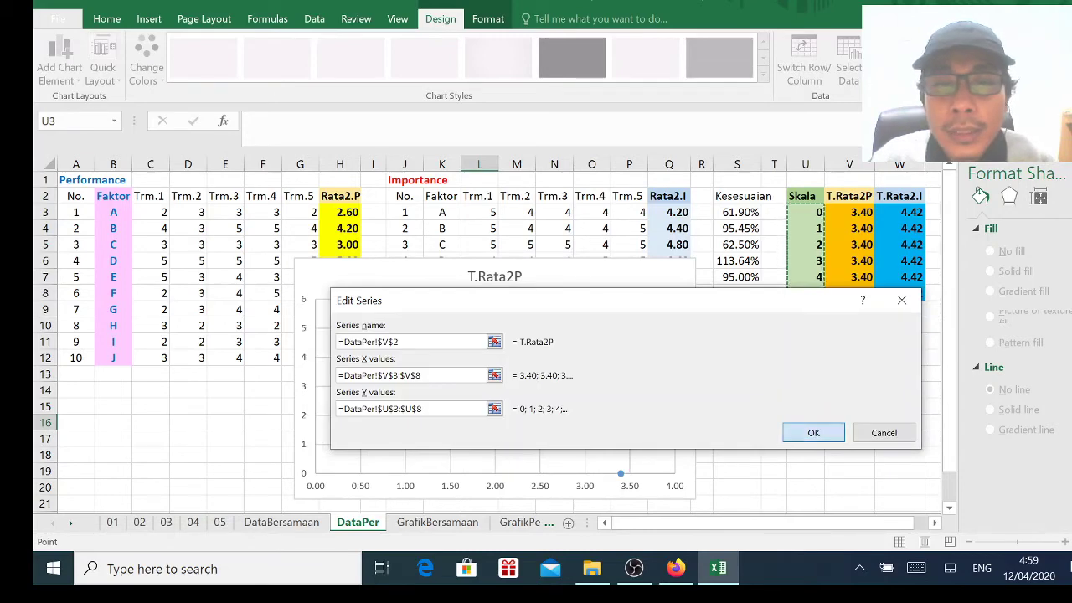
key("Return")
- Add a series to the DataPer chart named from W2 (T.Rata2.I), with X values U3:U8 and Y values W3:W8
left_click(252, 361)
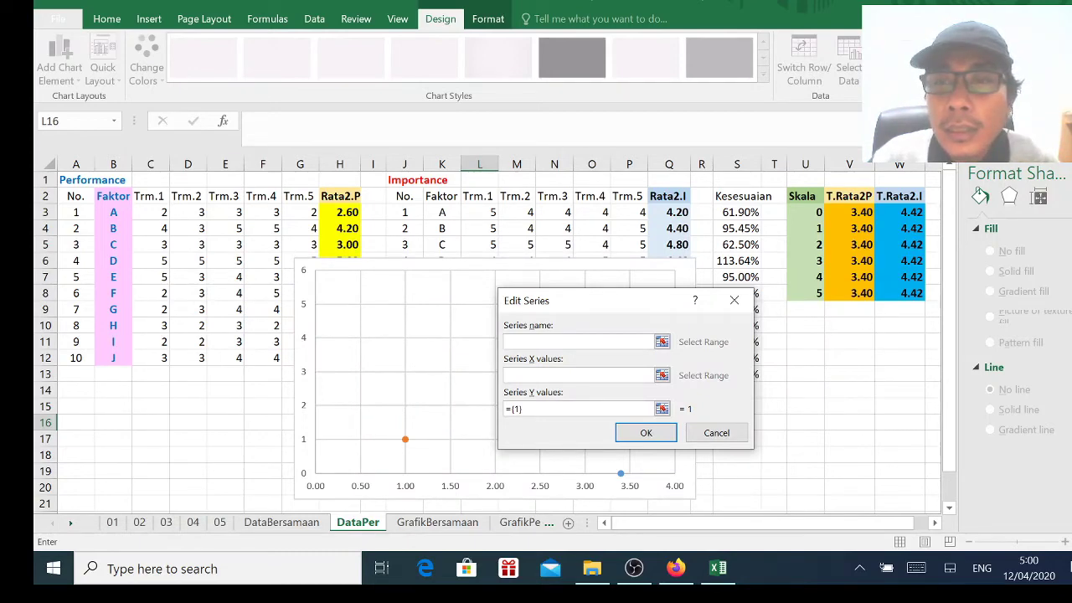
left_click(900, 196)
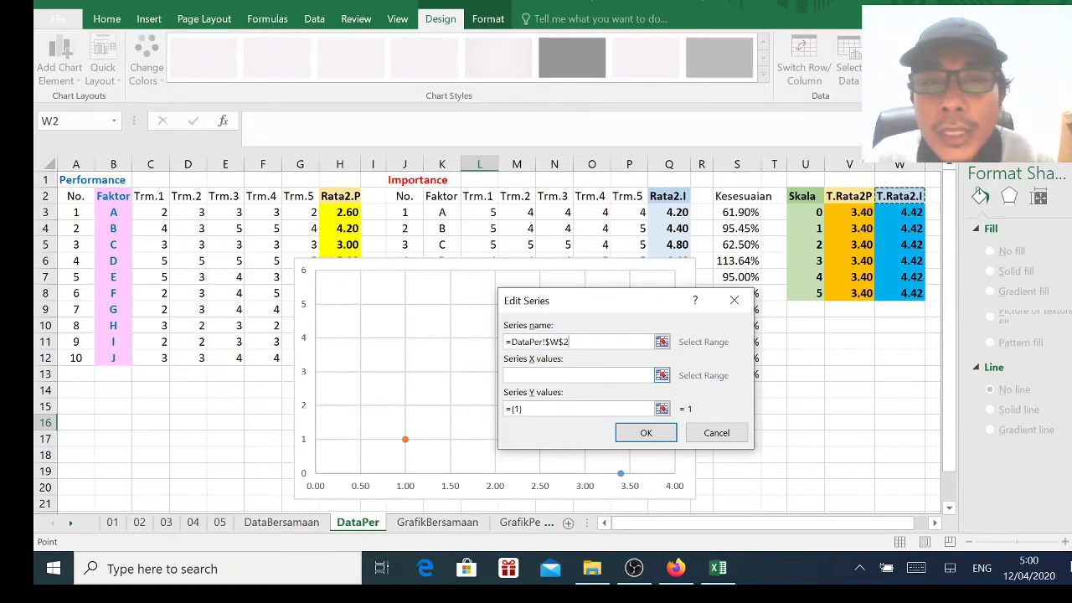
left_click(578, 376)
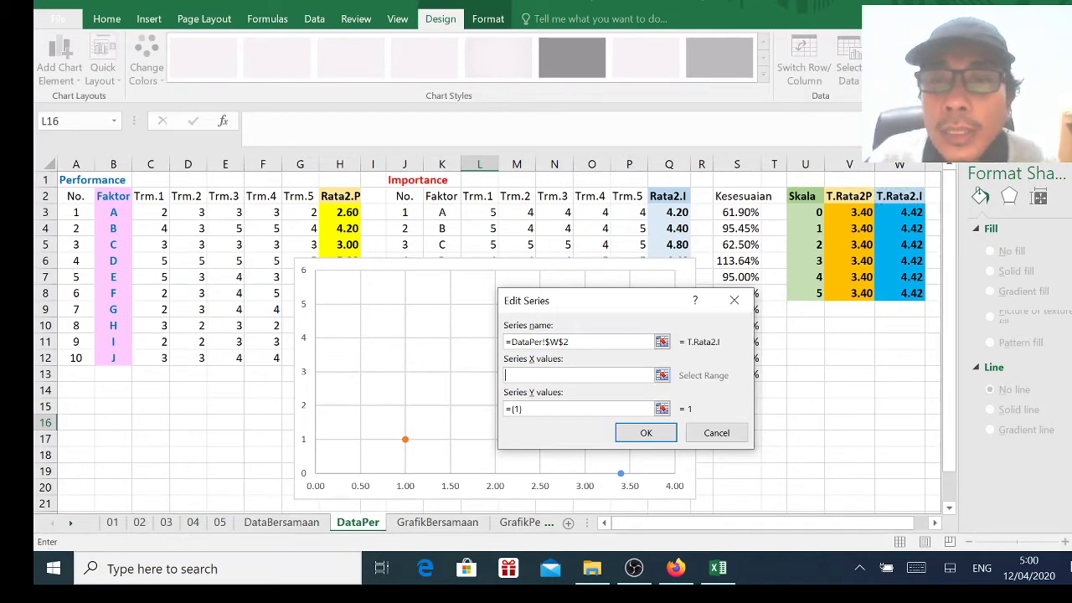
left_click_drag(805, 212, 805, 293)
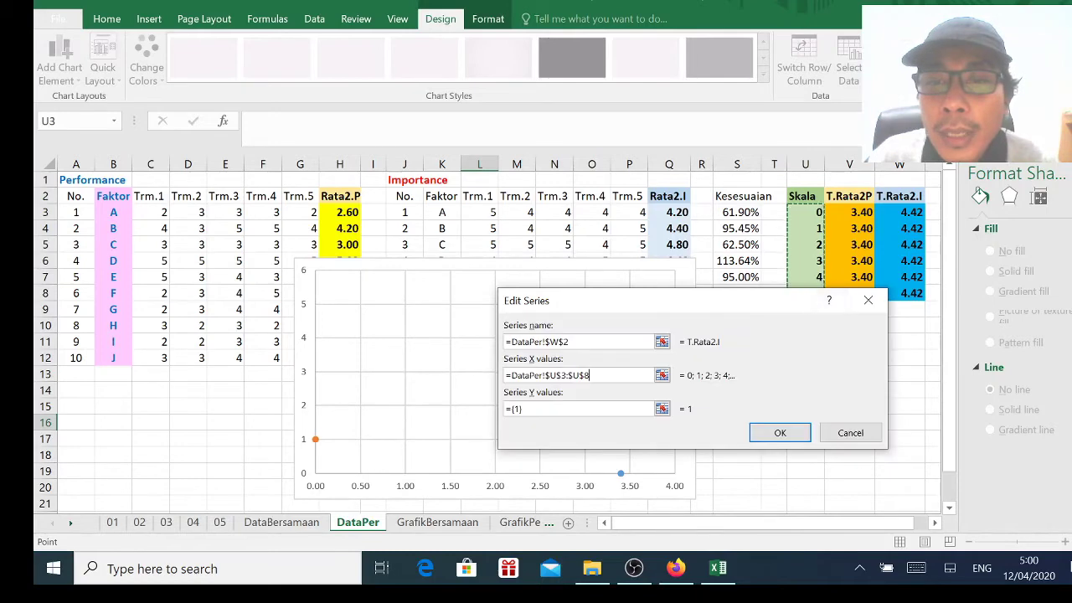
left_click(578, 409)
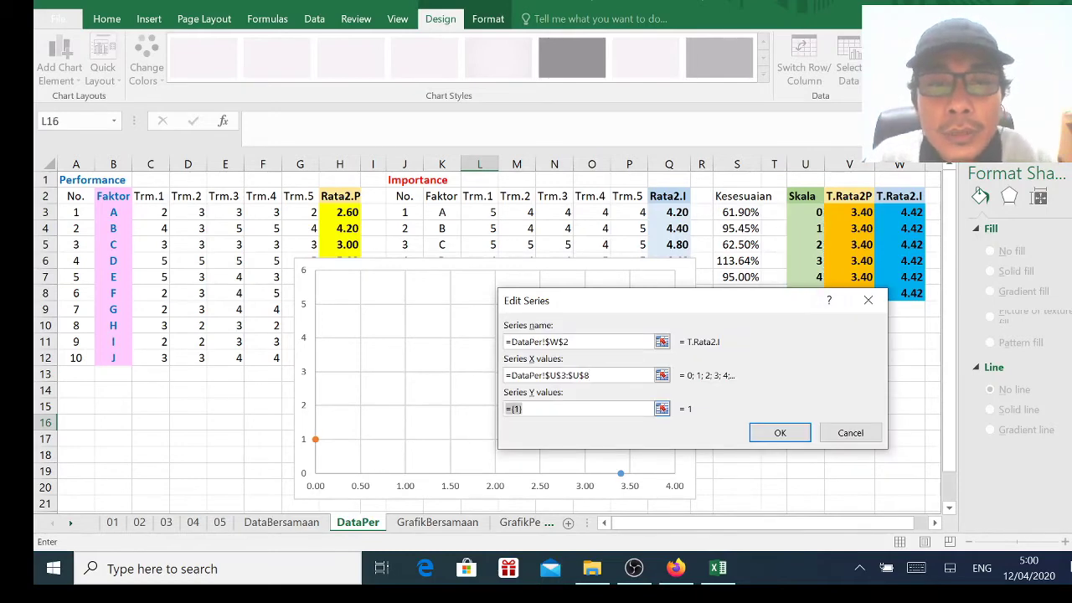
key("BackSpace")
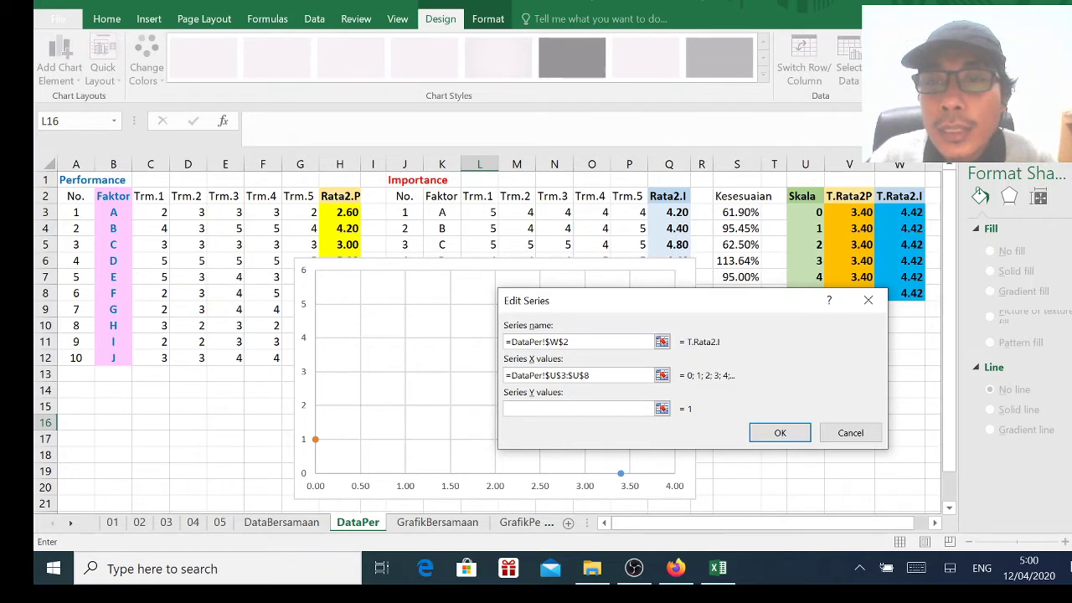
left_click_drag(900, 212, 900, 293)
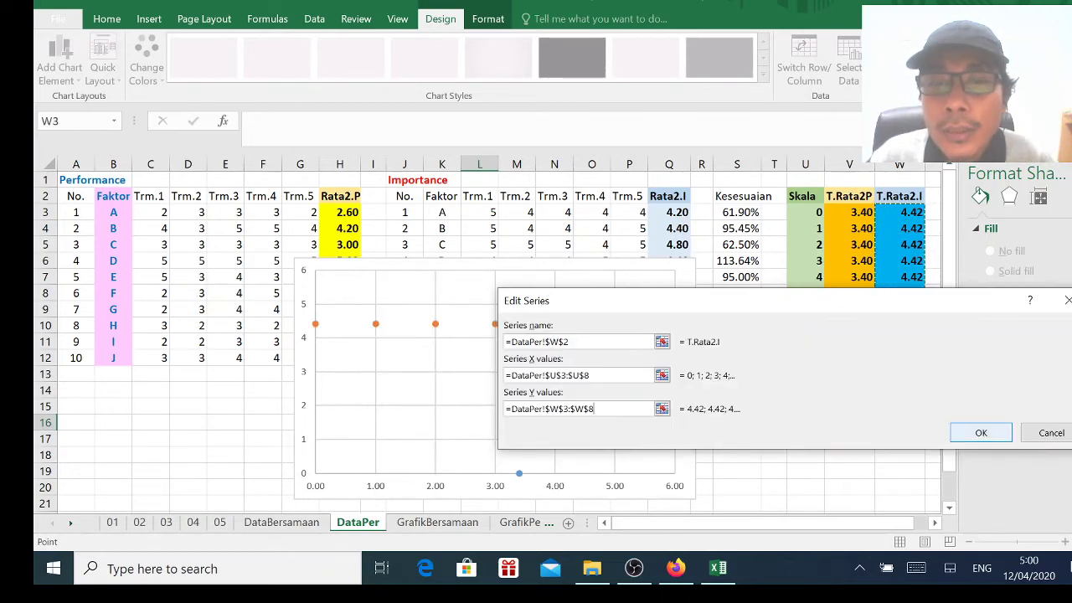
left_click(981, 432)
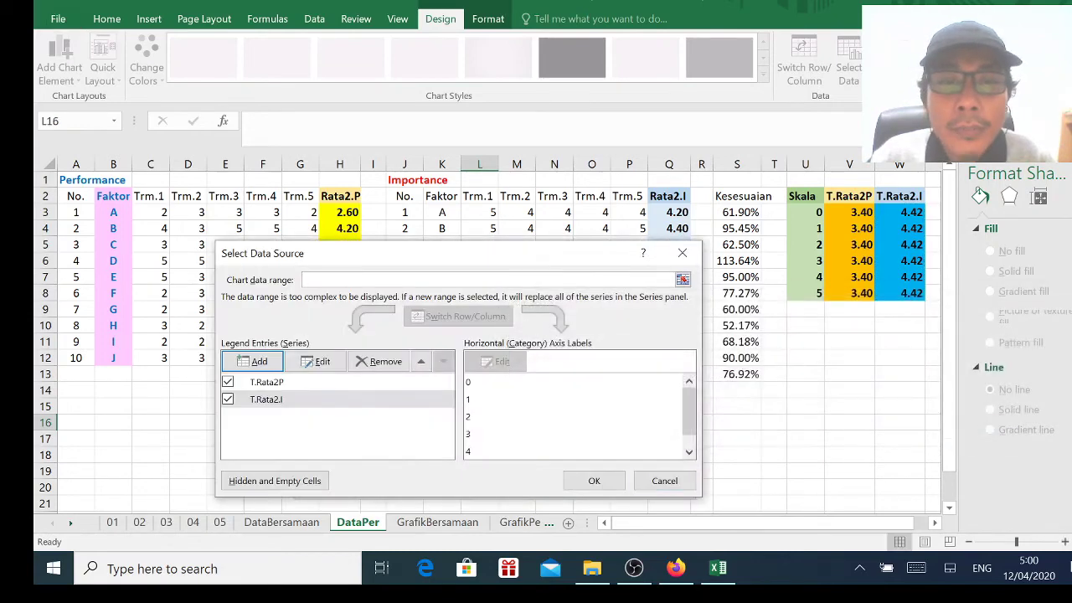
left_click(594, 481)
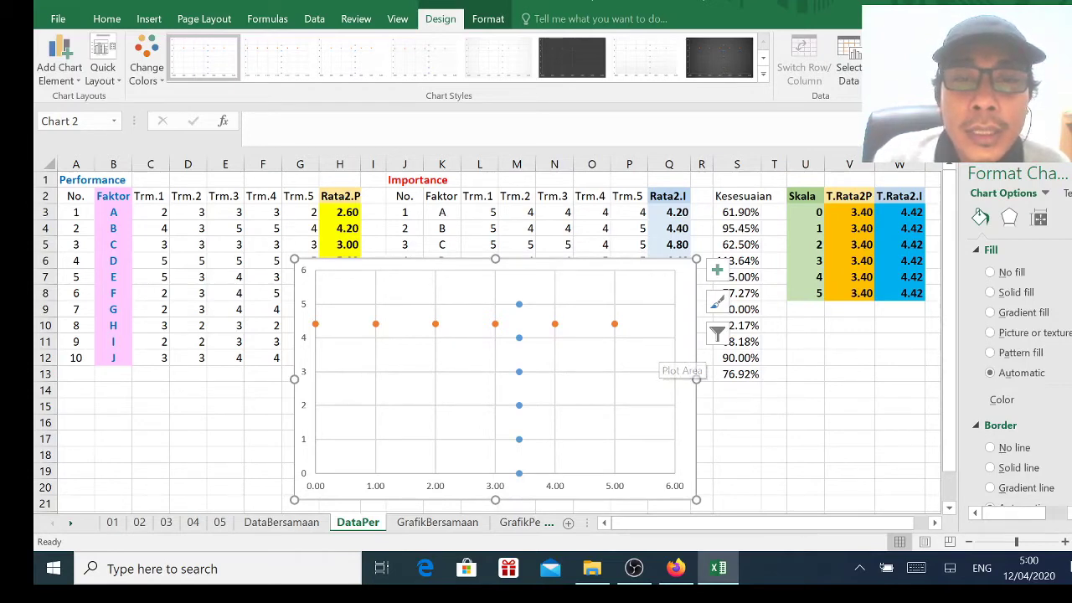
- Add a series for factor A to the DataPer chart, named from B3, with X value H3 and Y value Q3
right_click(675, 360)
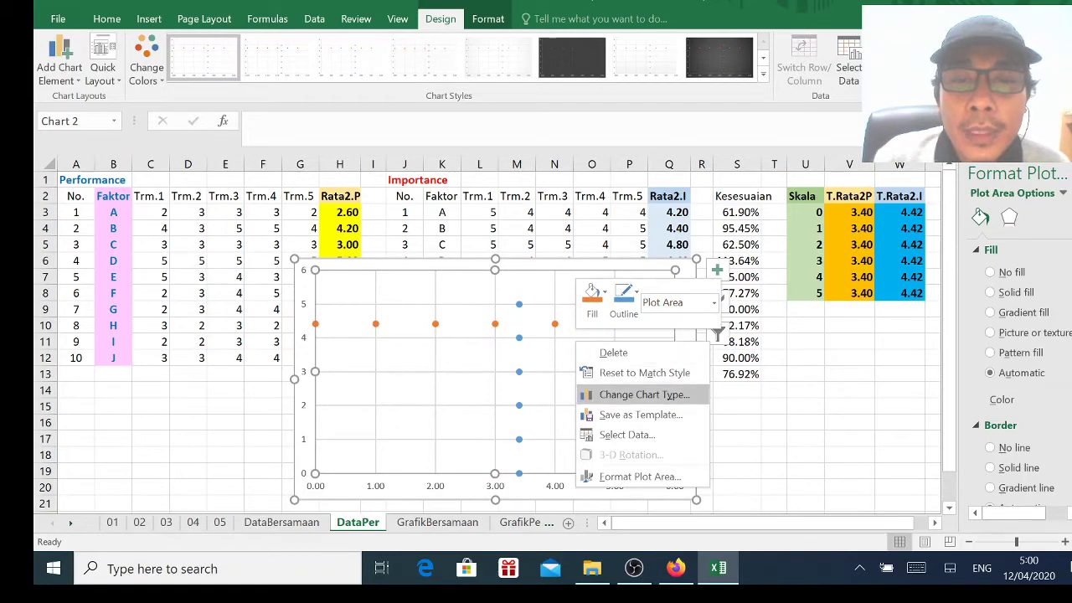
left_click(629, 435)
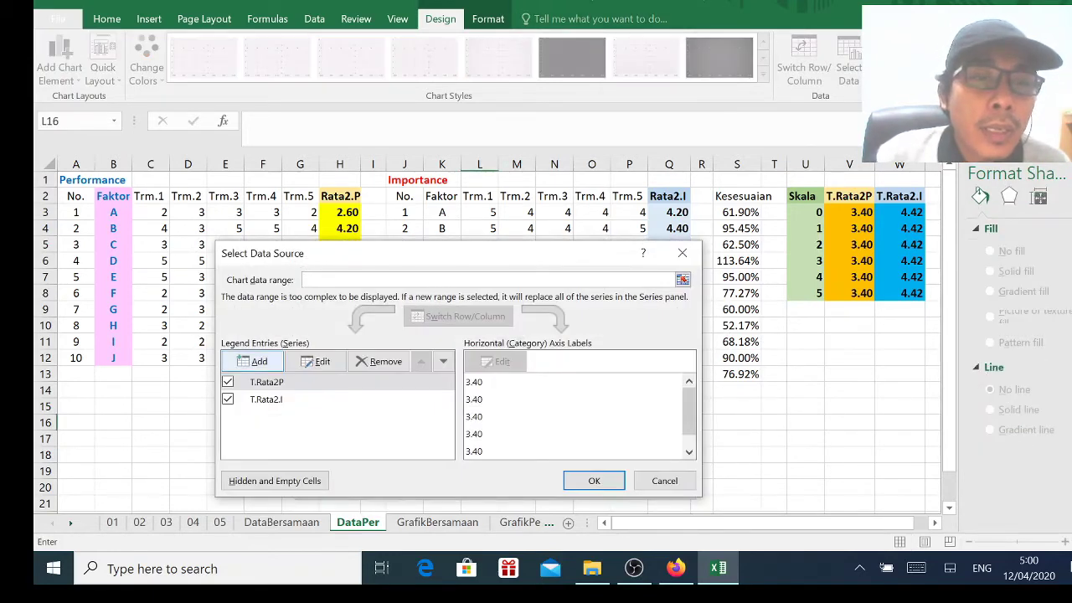
left_click_drag(402, 254, 555, 365)
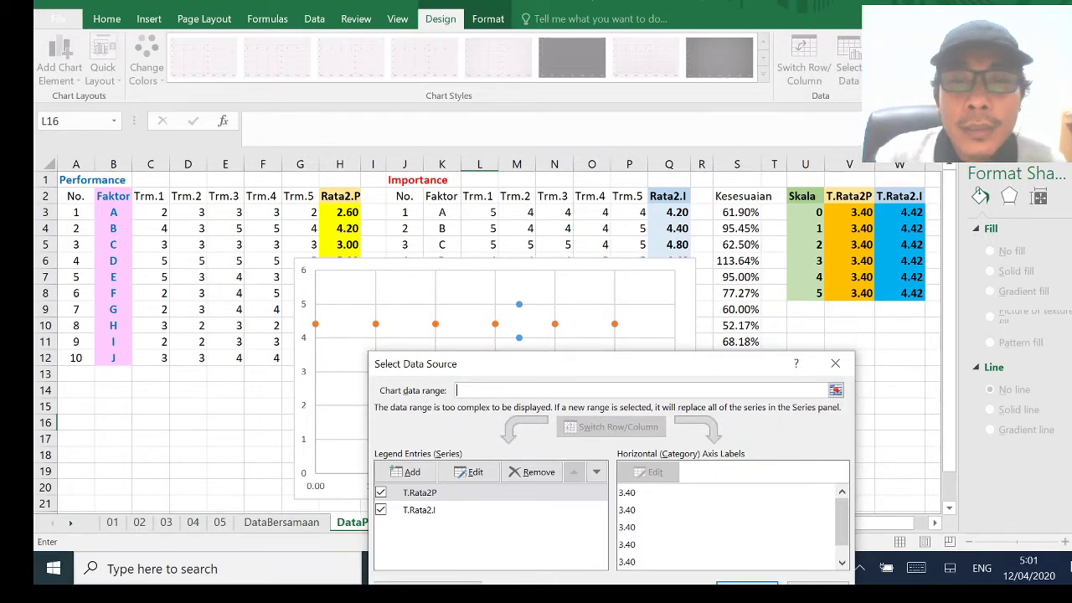
left_click_drag(556, 365, 548, 276)
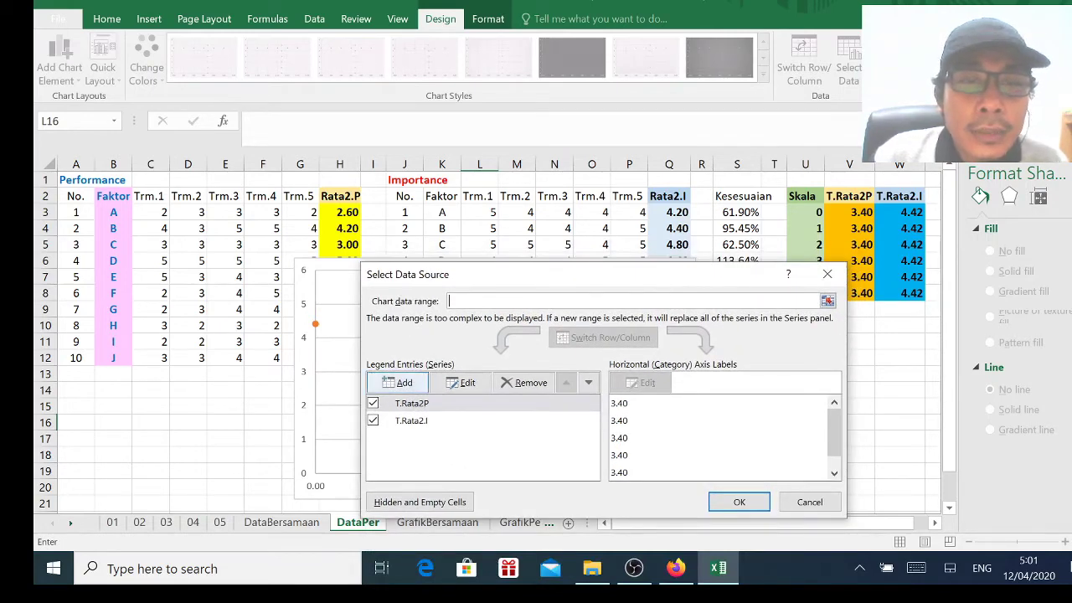
left_click(399, 383)
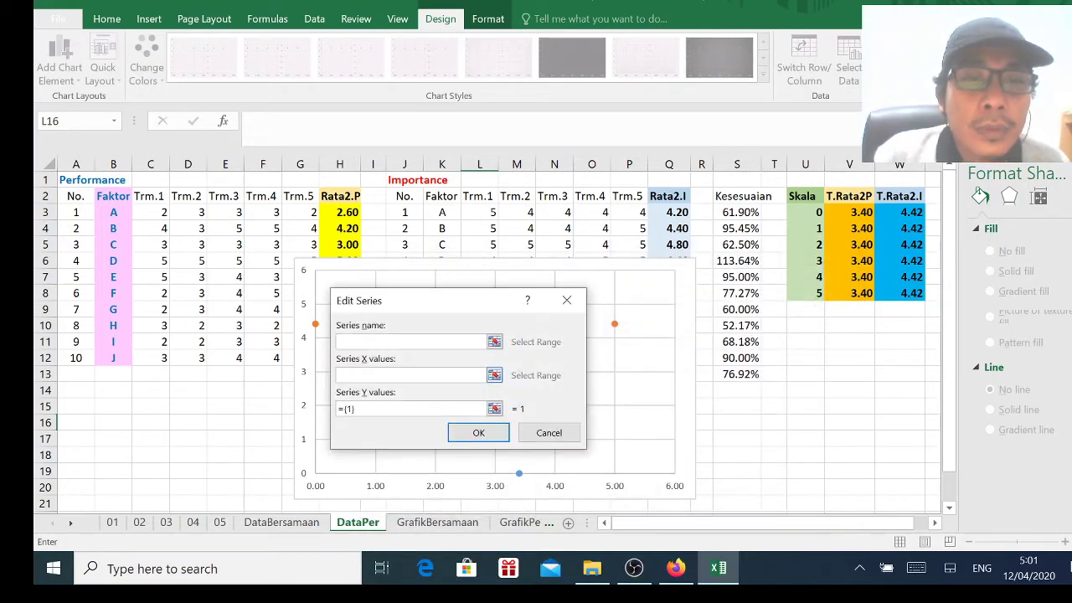
left_click(122, 216)
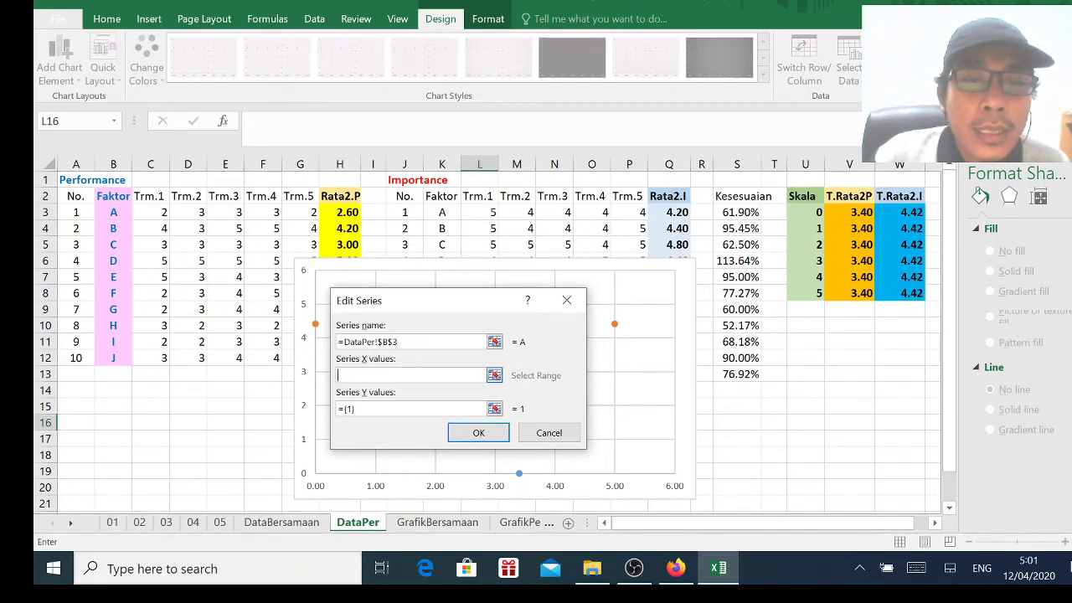
left_click(494, 375)
left_click(340, 212)
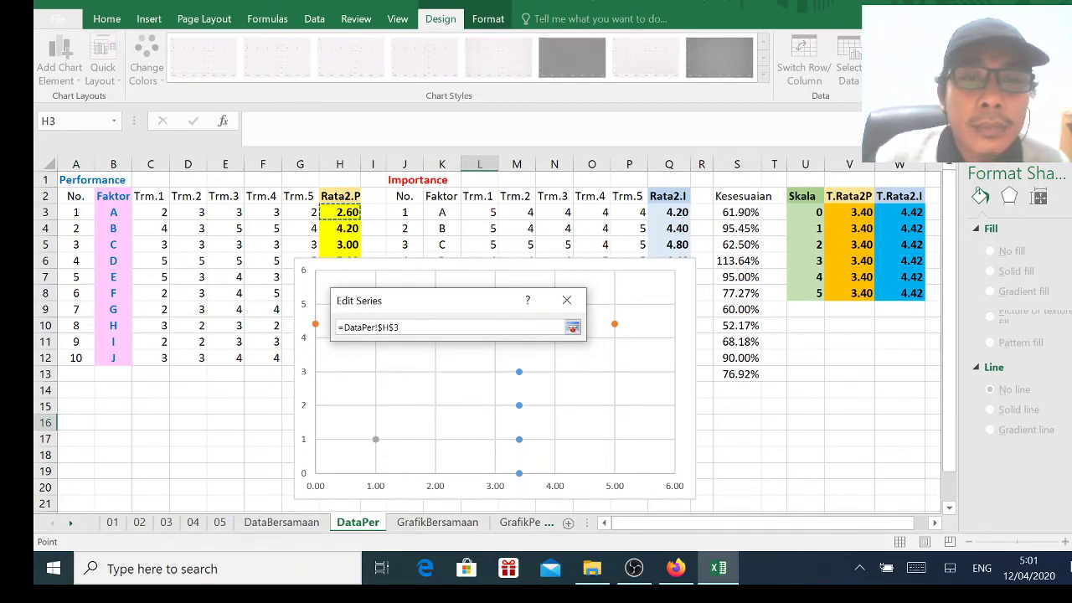
left_click(573, 327)
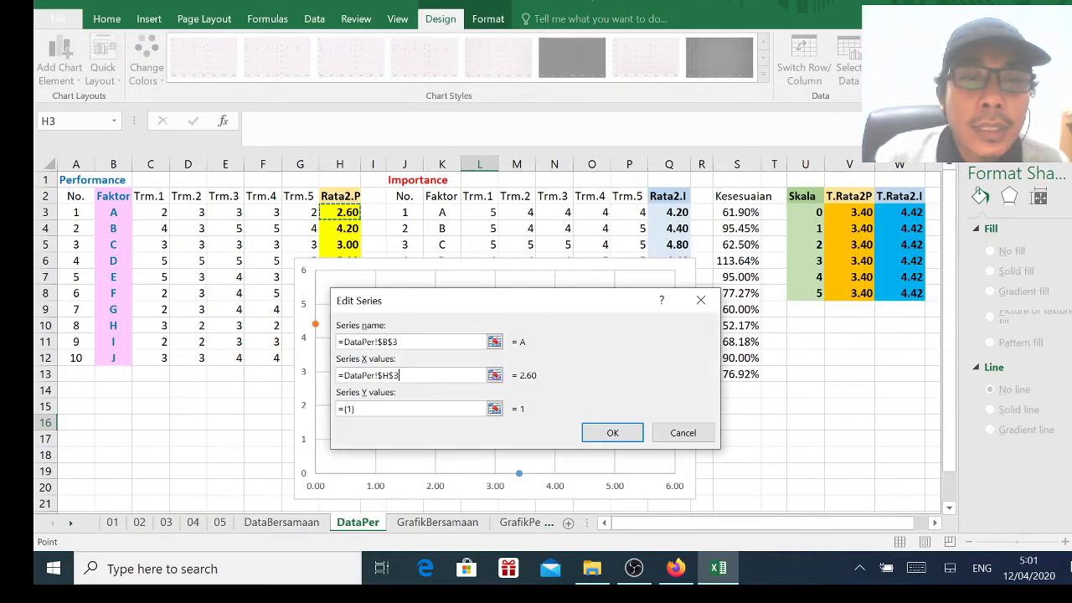
key("Tab")
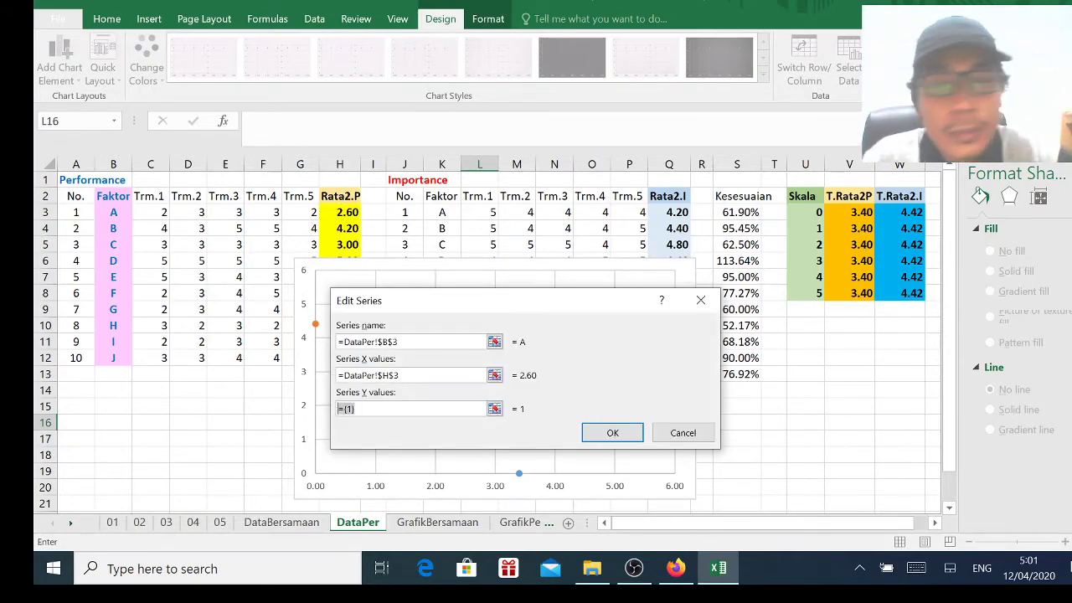
key("BackSpace")
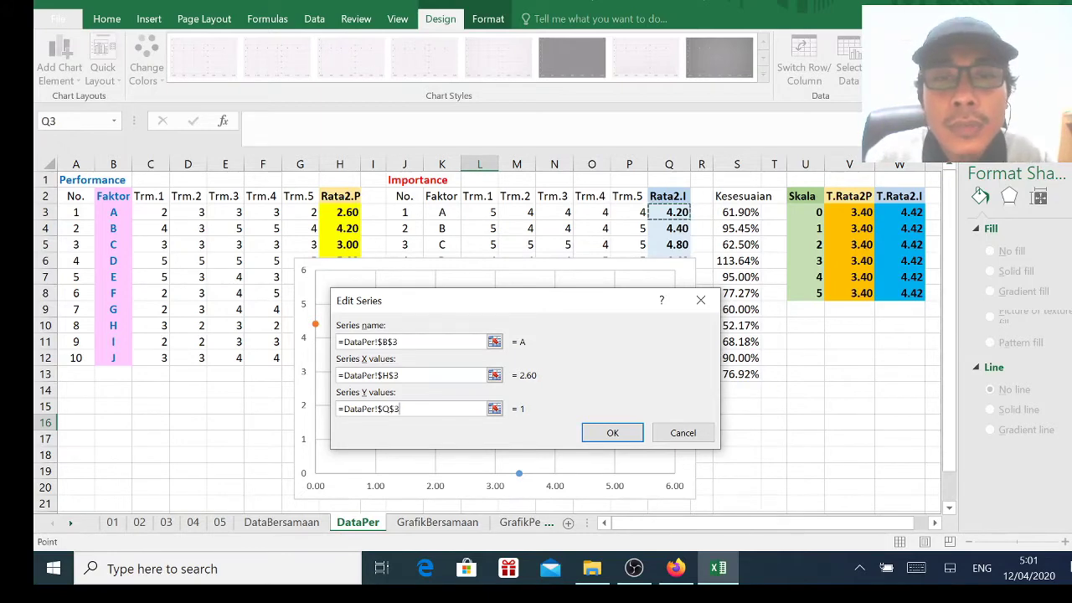
left_click(613, 433)
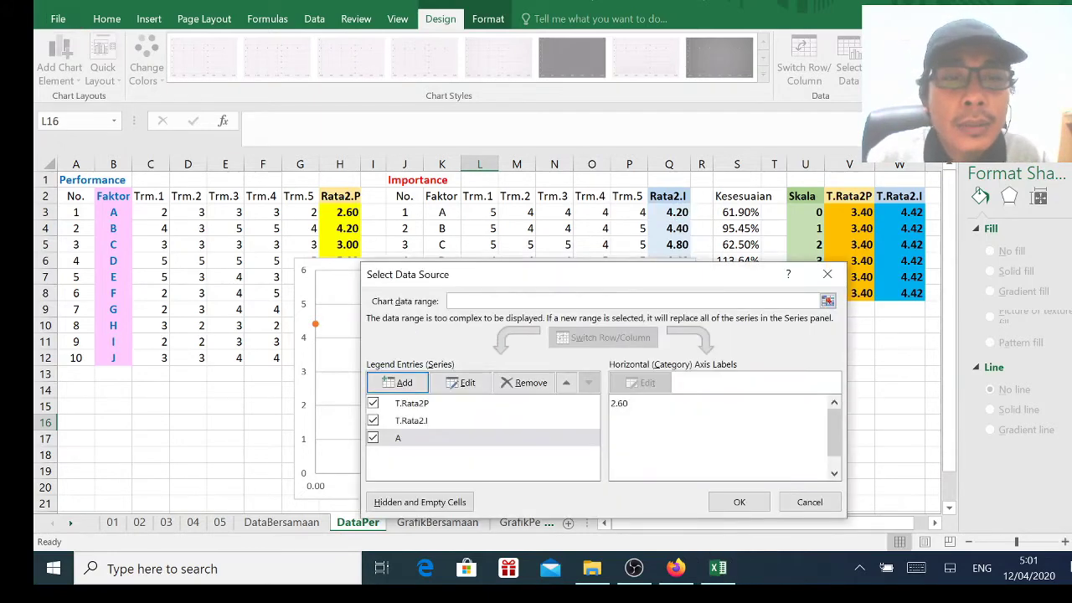
- Add a series for factor B to the chart, named from B4, with X value H4 and Y value Q4
left_click(398, 382)
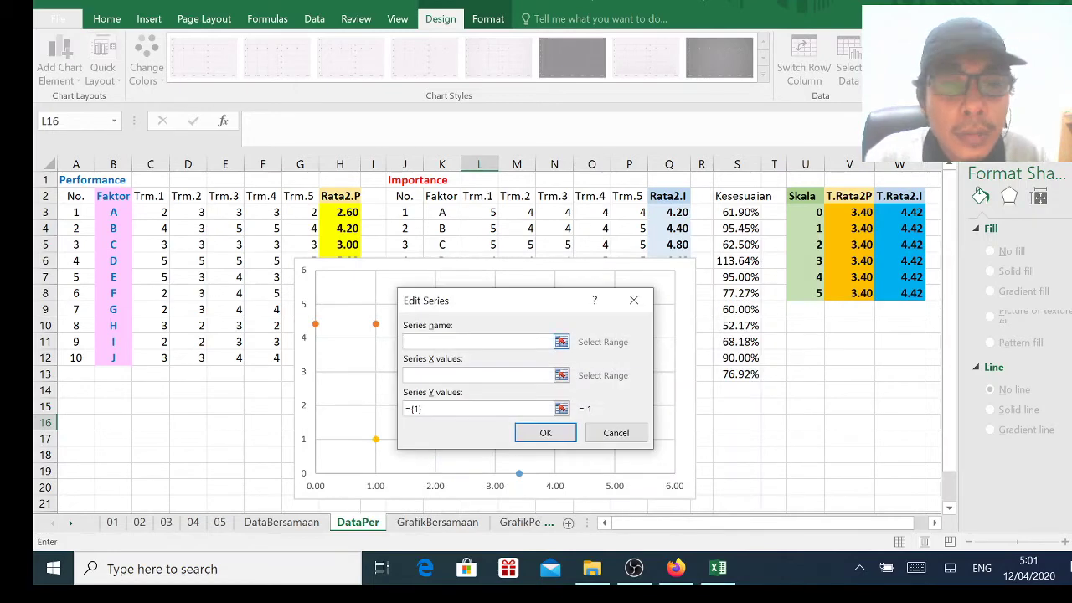
left_click(113, 228)
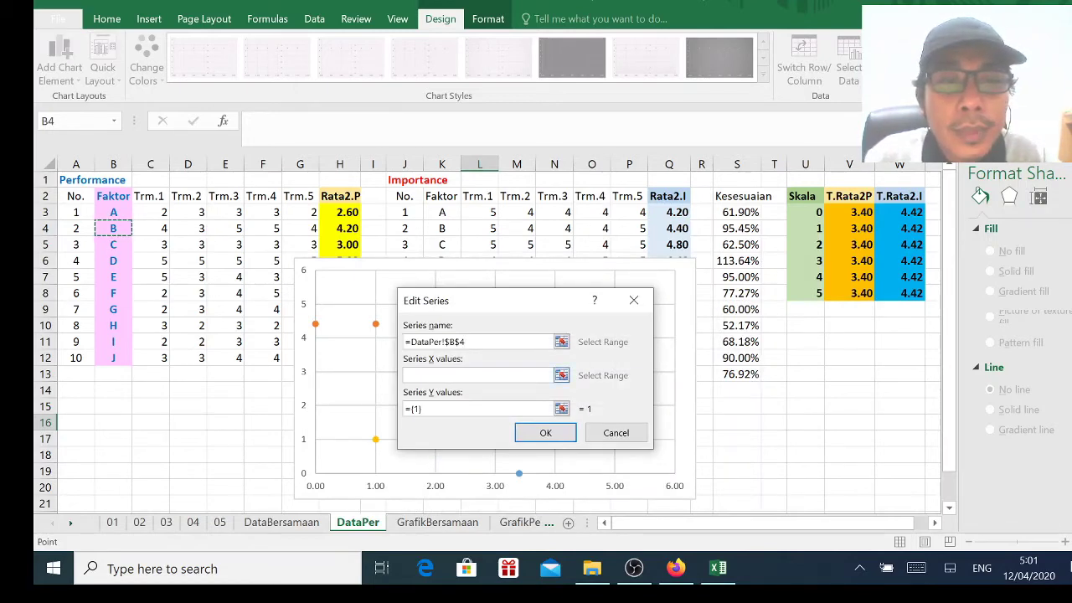
left_click(452, 375)
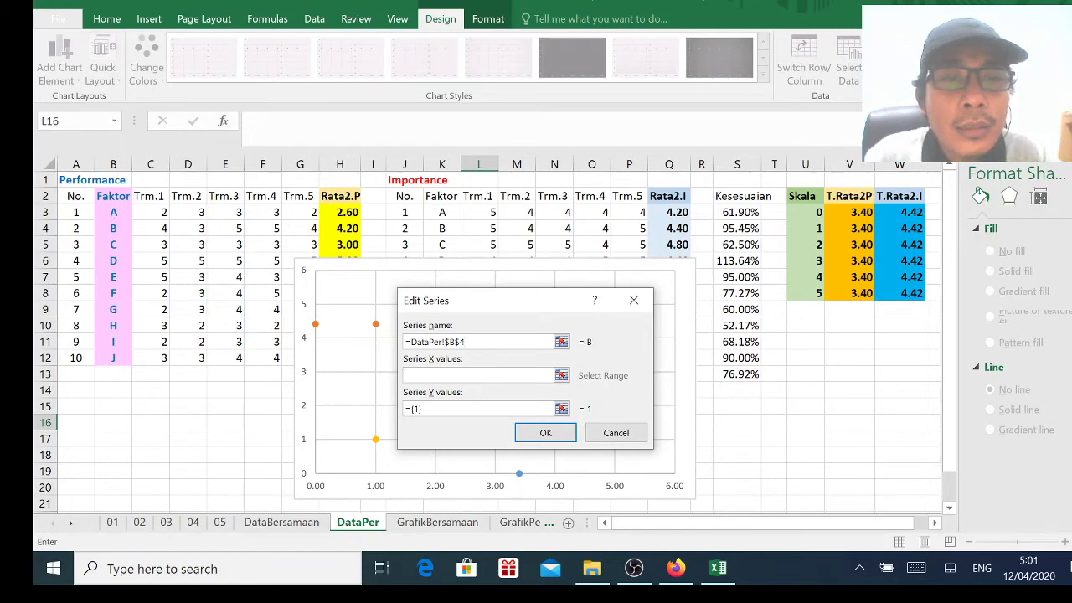
left_click(339, 227)
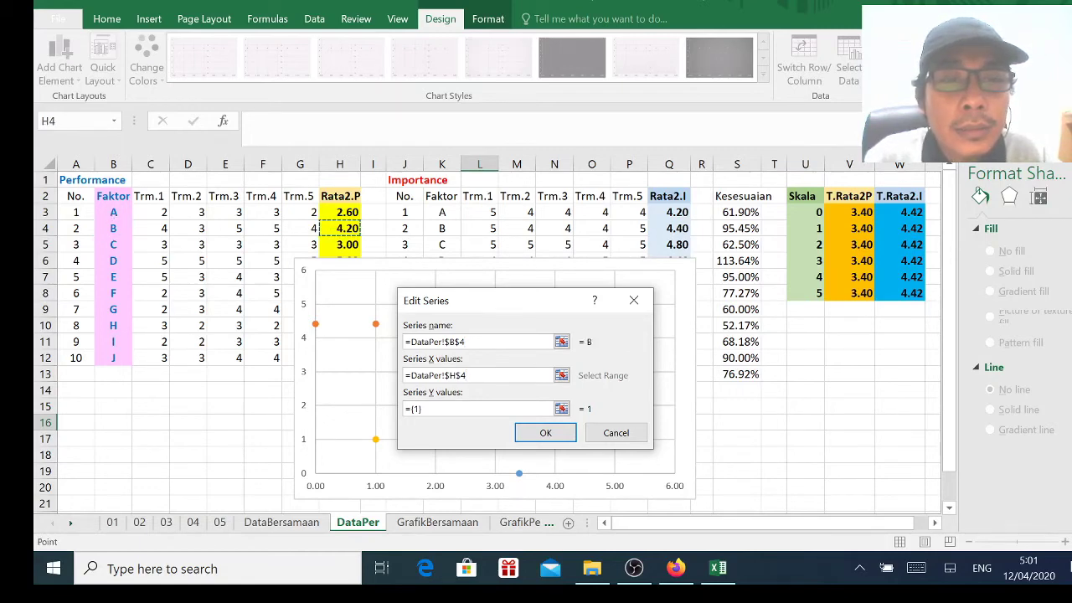
left_click(469, 408)
key("BackSpace")
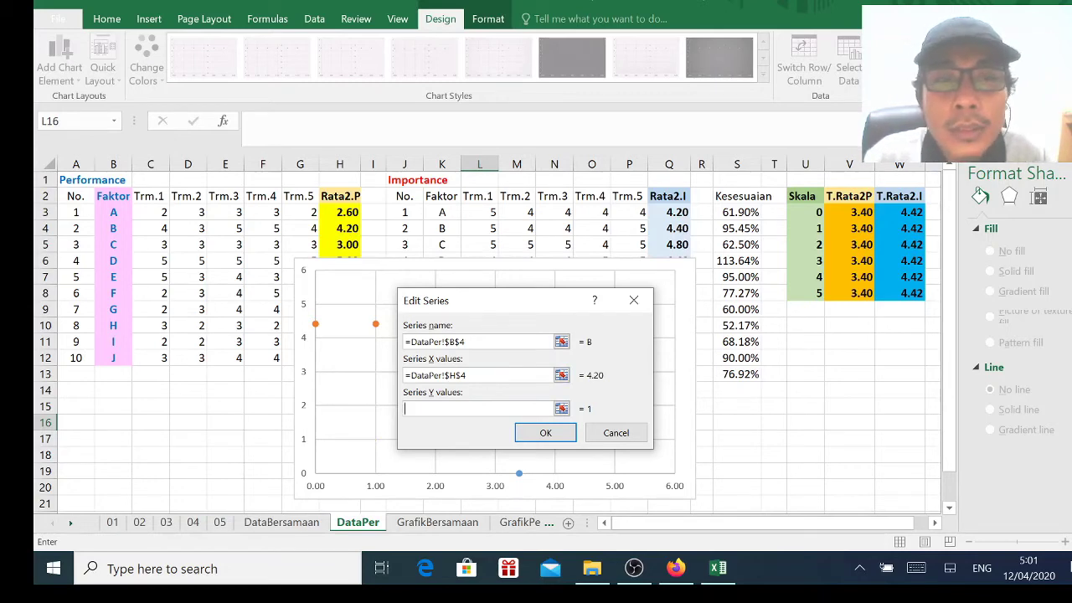
left_click(669, 228)
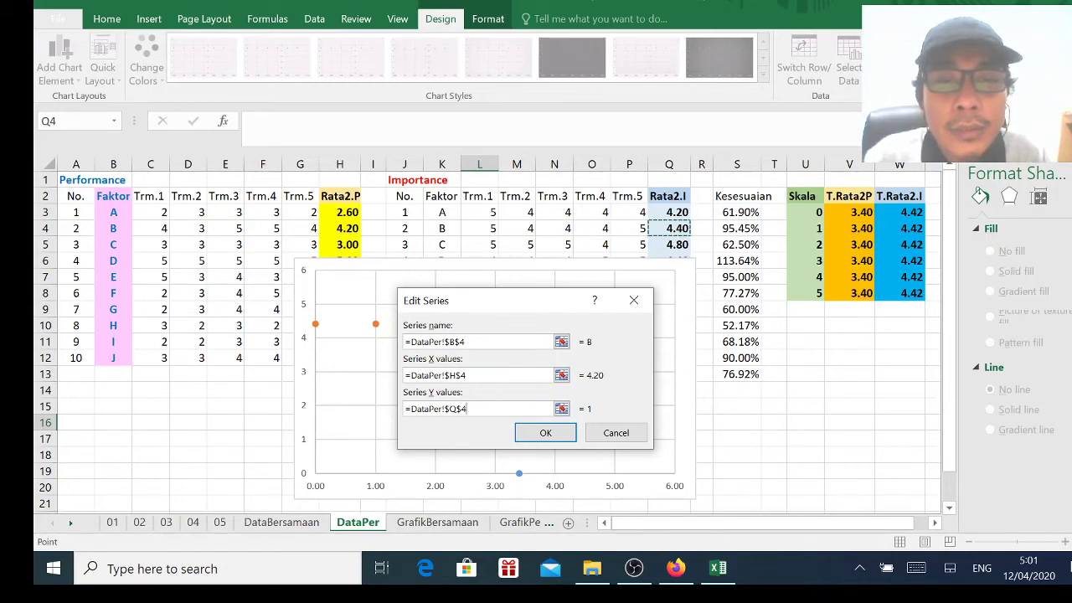
left_click(545, 432)
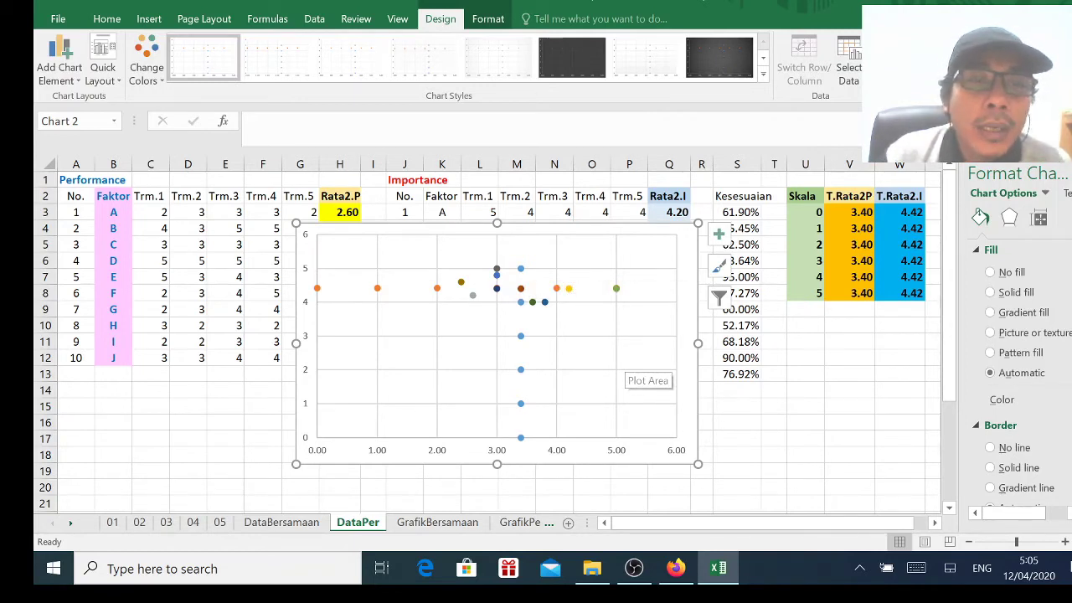
- Format the vertical T.Rata2P series on the DataPer chart as a solid purple line
mouse_move(317, 289)
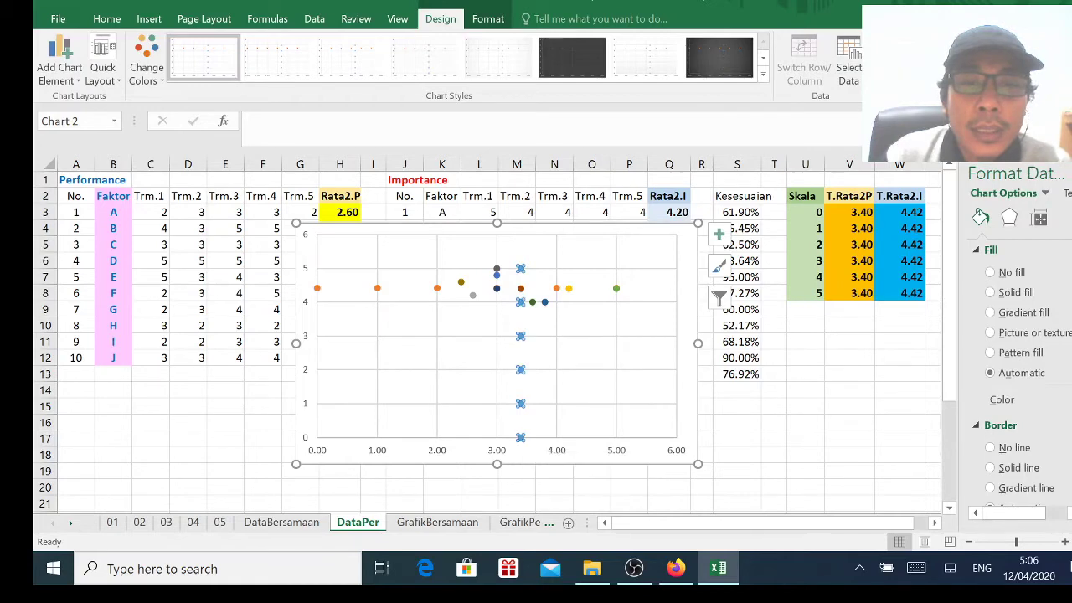
left_click(520, 404)
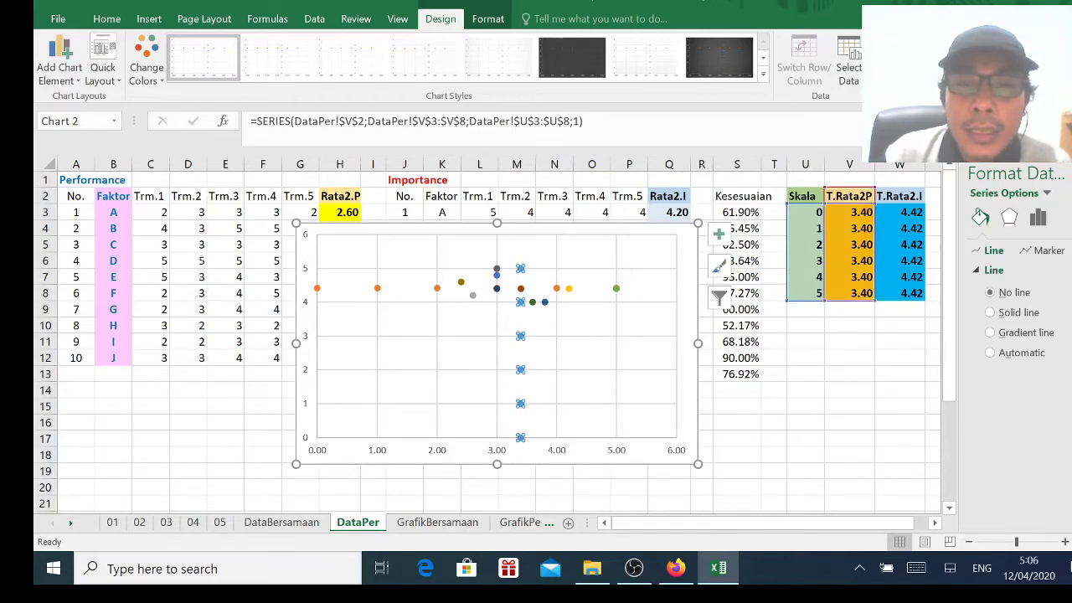
right_click(522, 272)
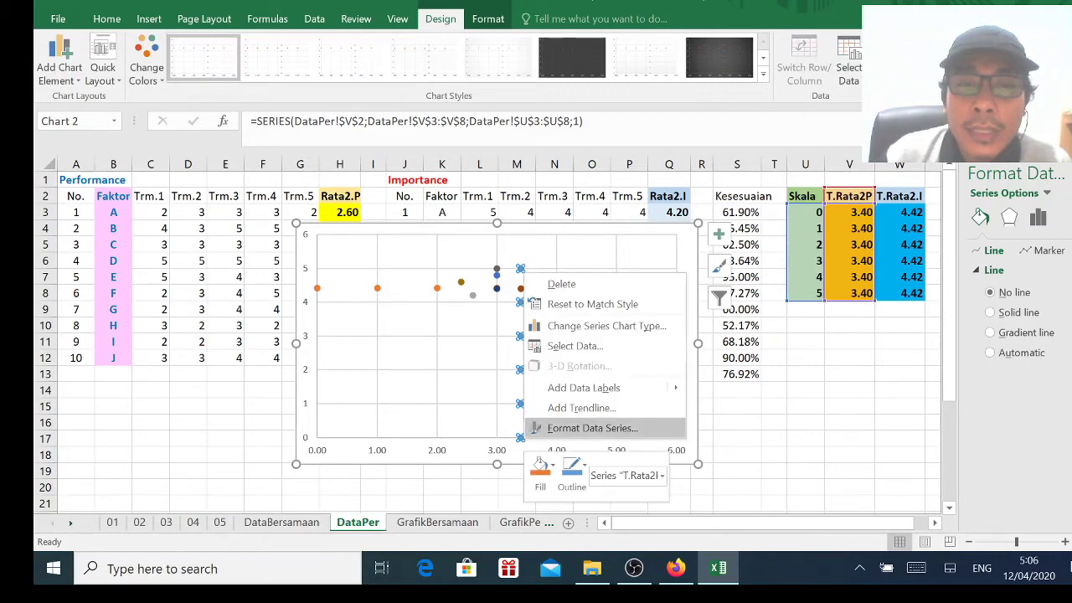
left_click(586, 428)
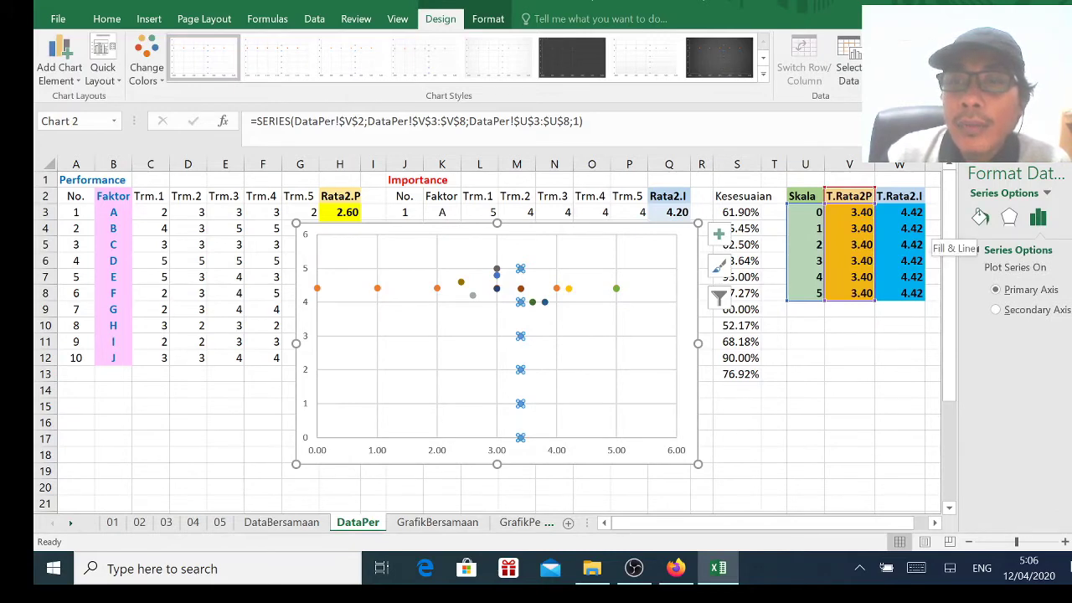
left_click(980, 217)
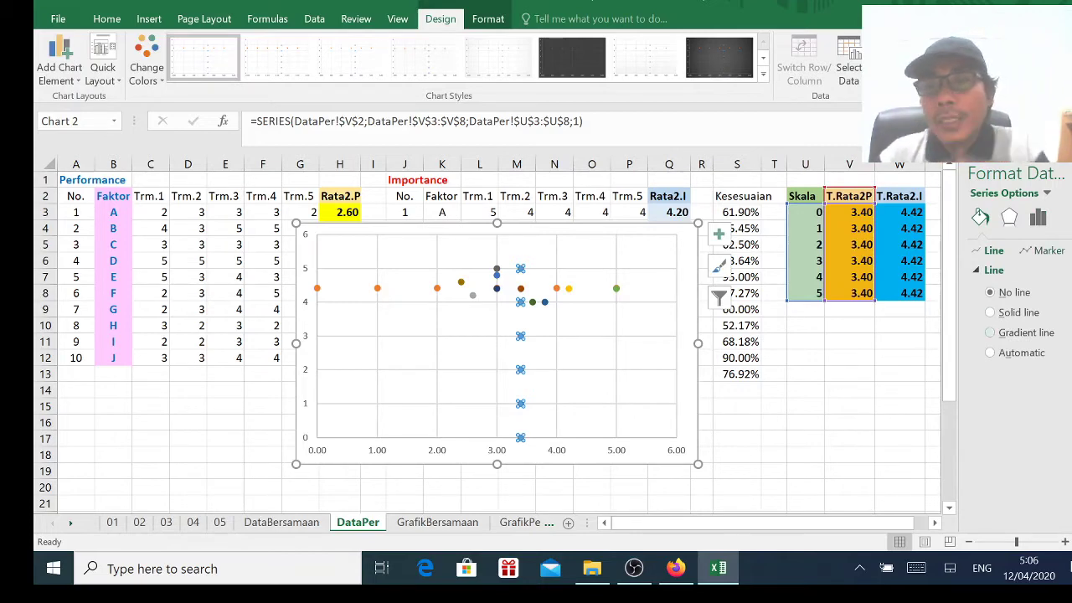
left_click(991, 313)
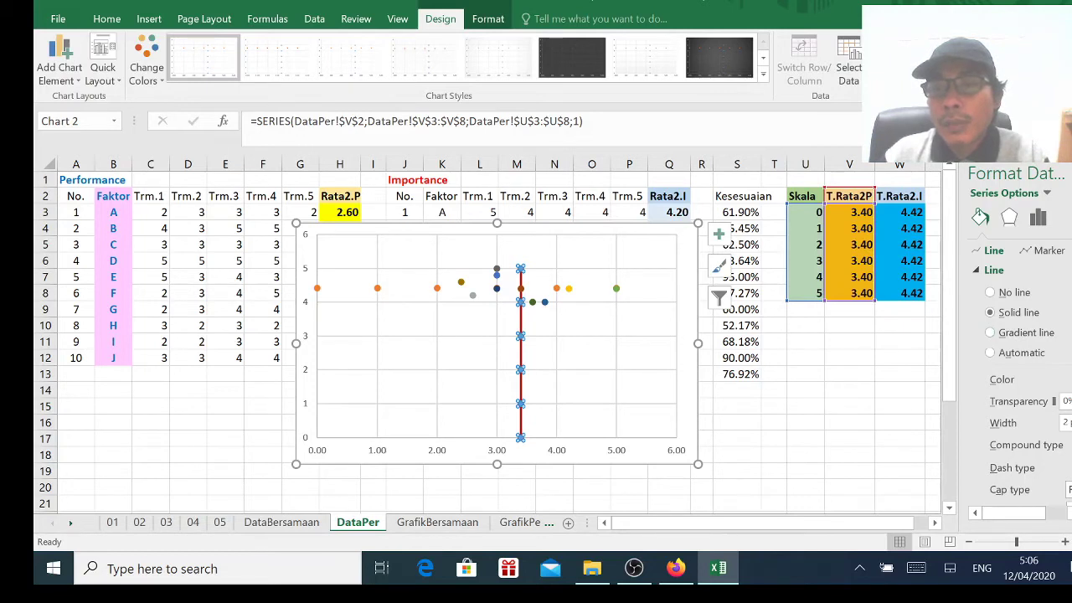
left_click_drag(961, 352, 871, 352)
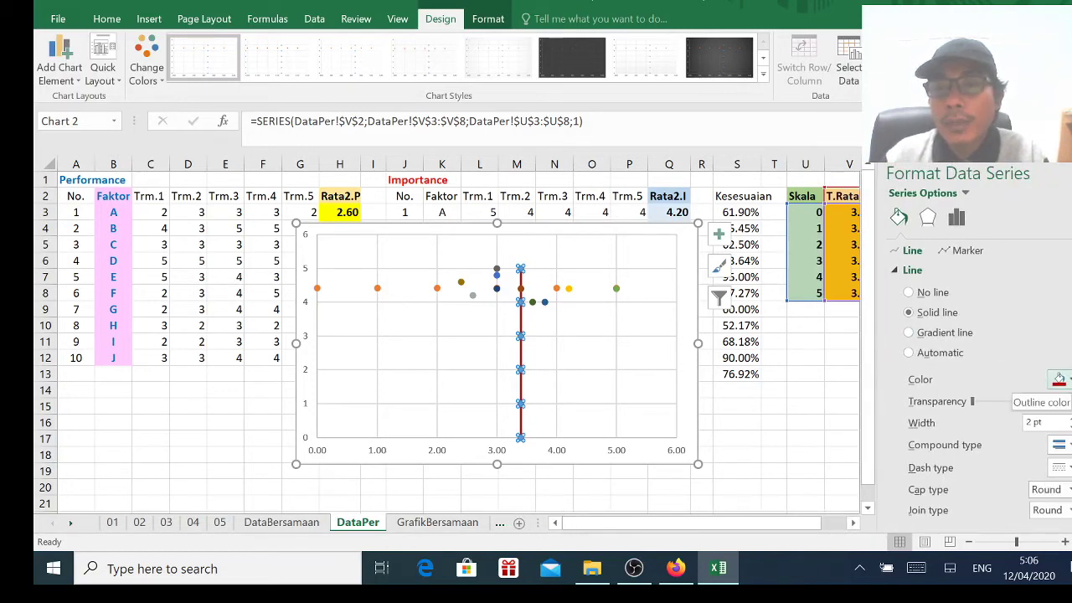
left_click(1060, 379)
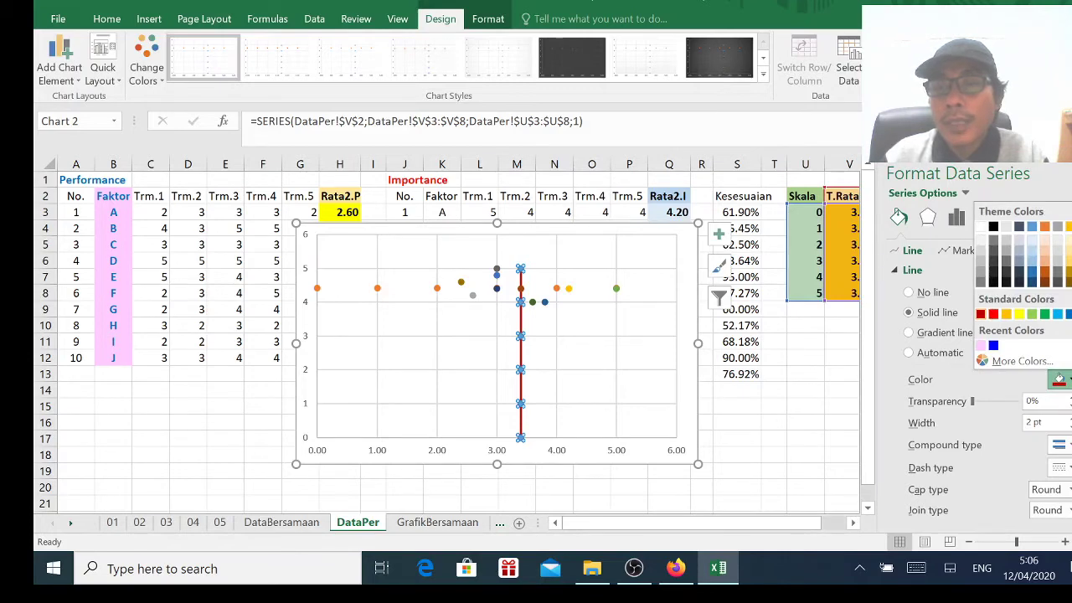
left_click(994, 314)
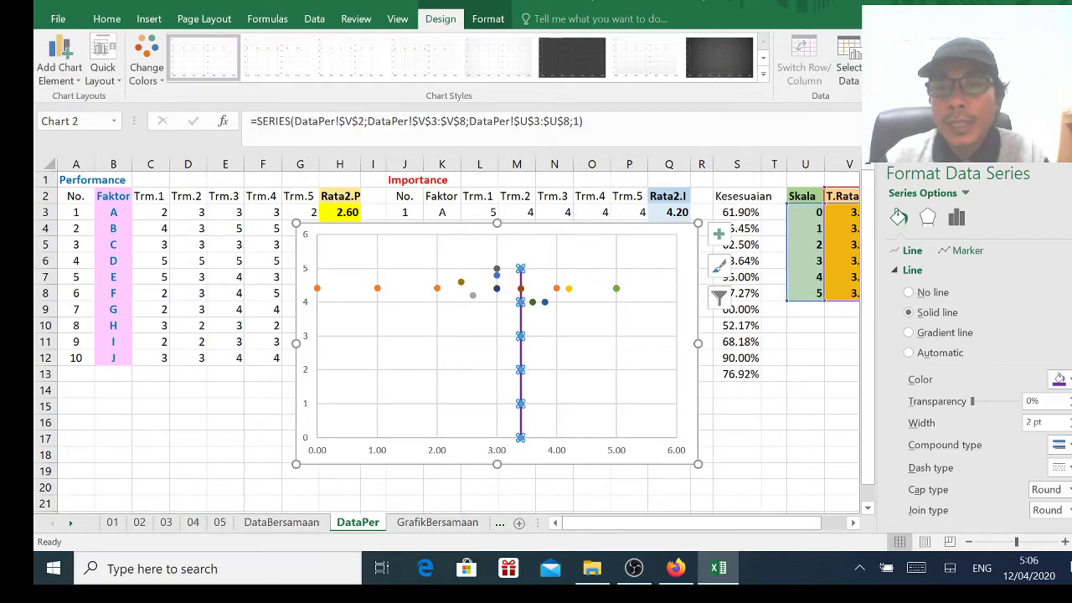
- Remove the marker fill and marker border from the T.Rata2P series
left_click(964, 251)
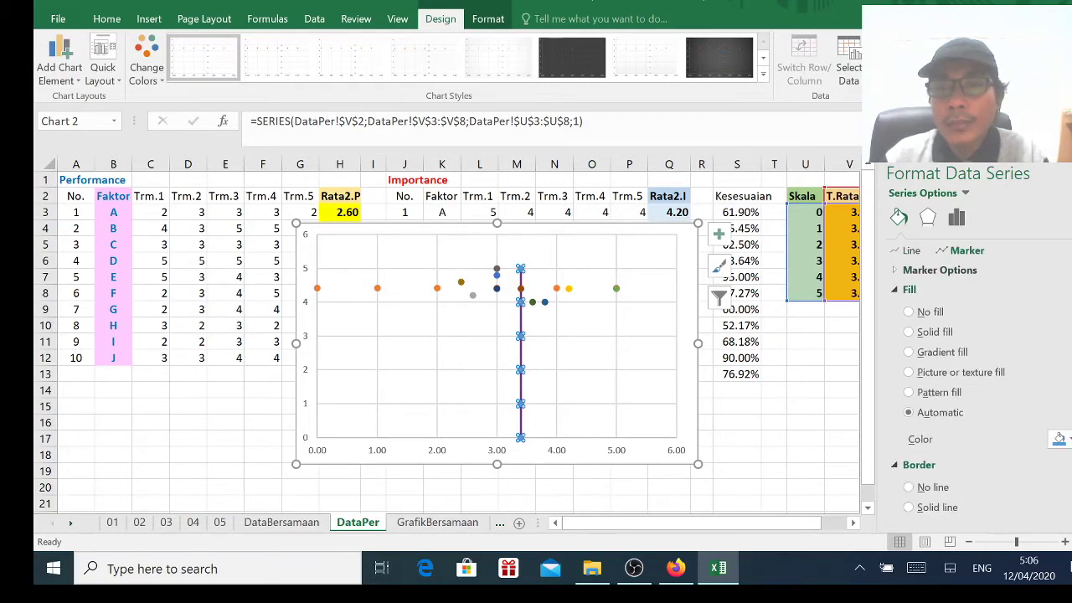
left_click(908, 311)
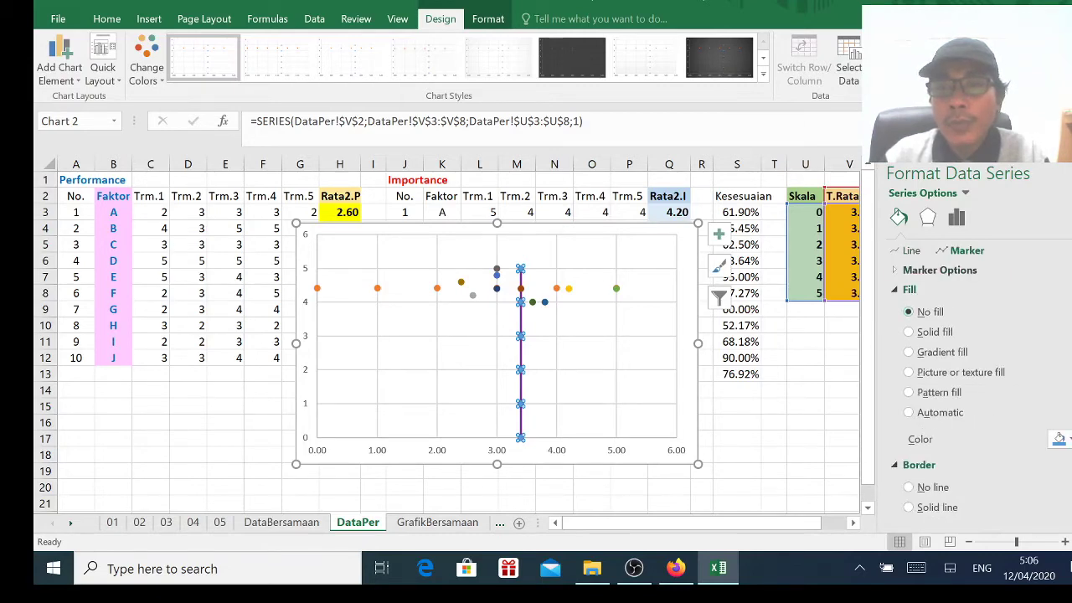
left_click(909, 459)
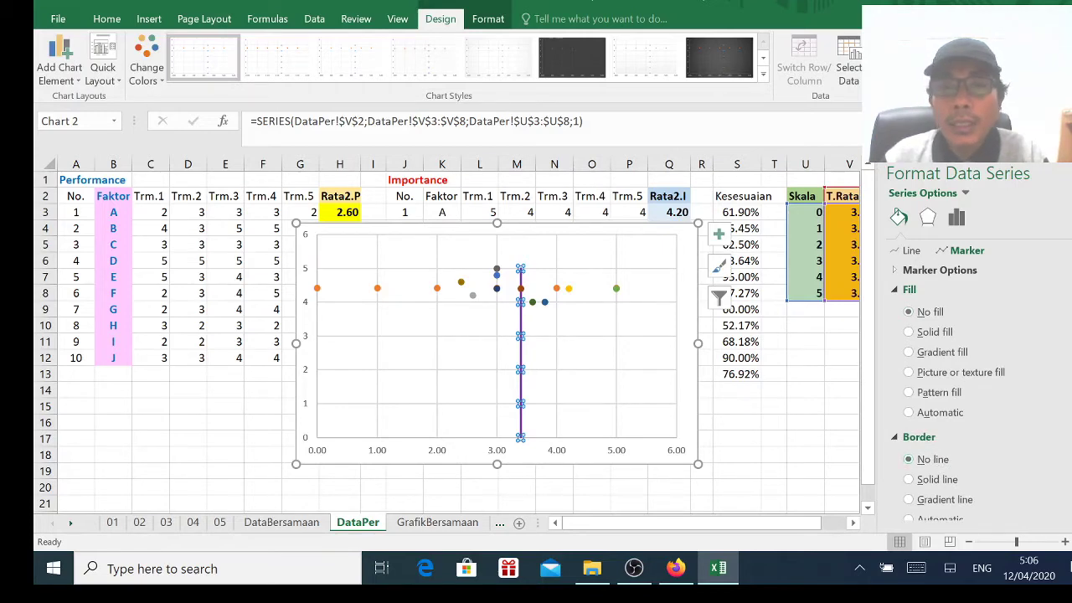
left_click(593, 412)
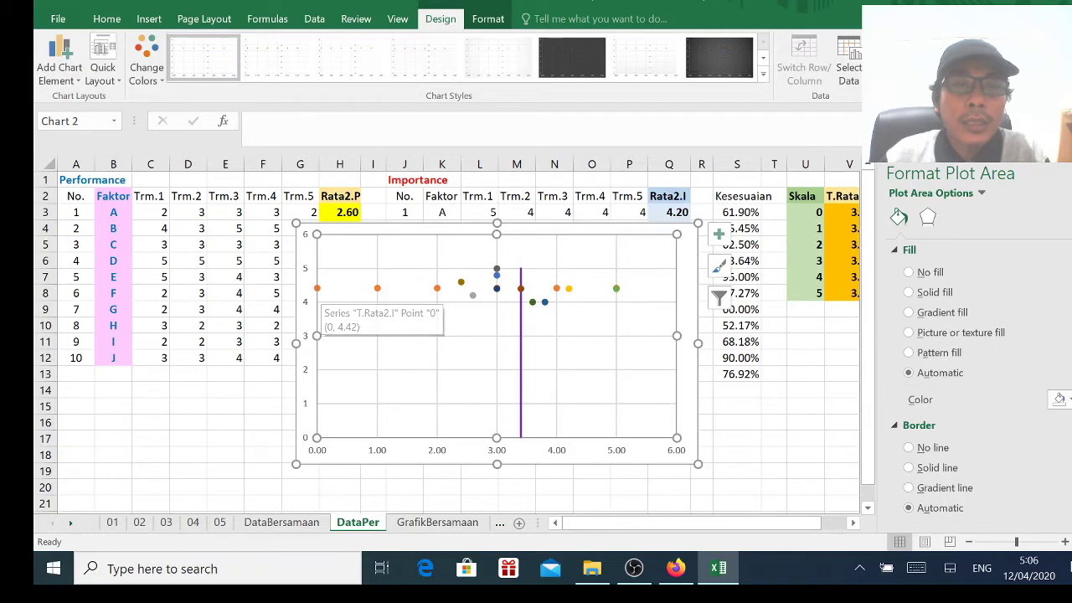
- Format the horizontal T.Rata2.I series on the DataPer chart as a solid blue line
left_click(377, 288)
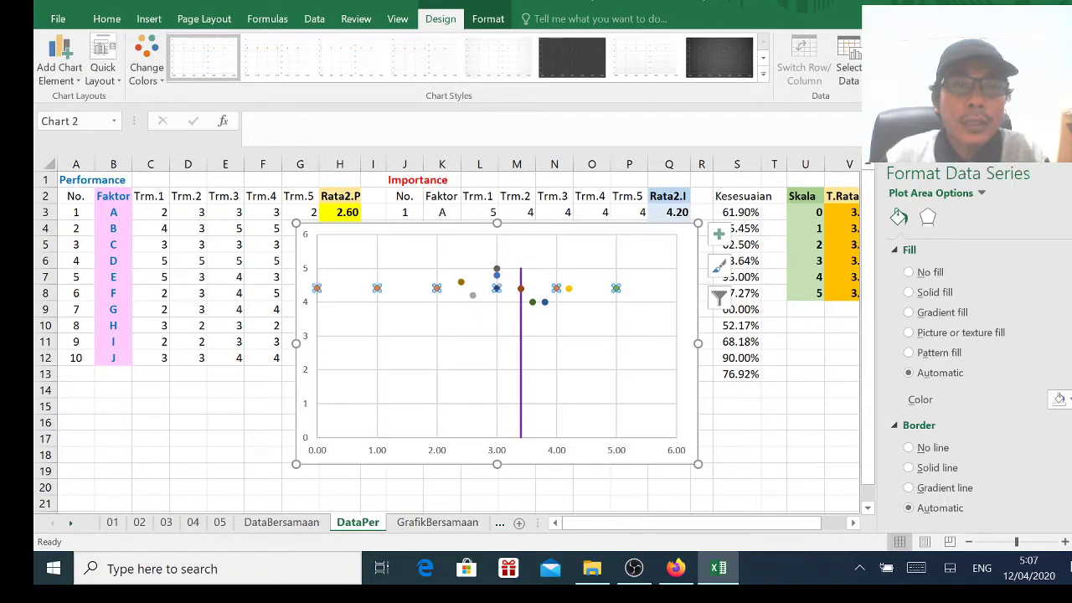
left_click(909, 312)
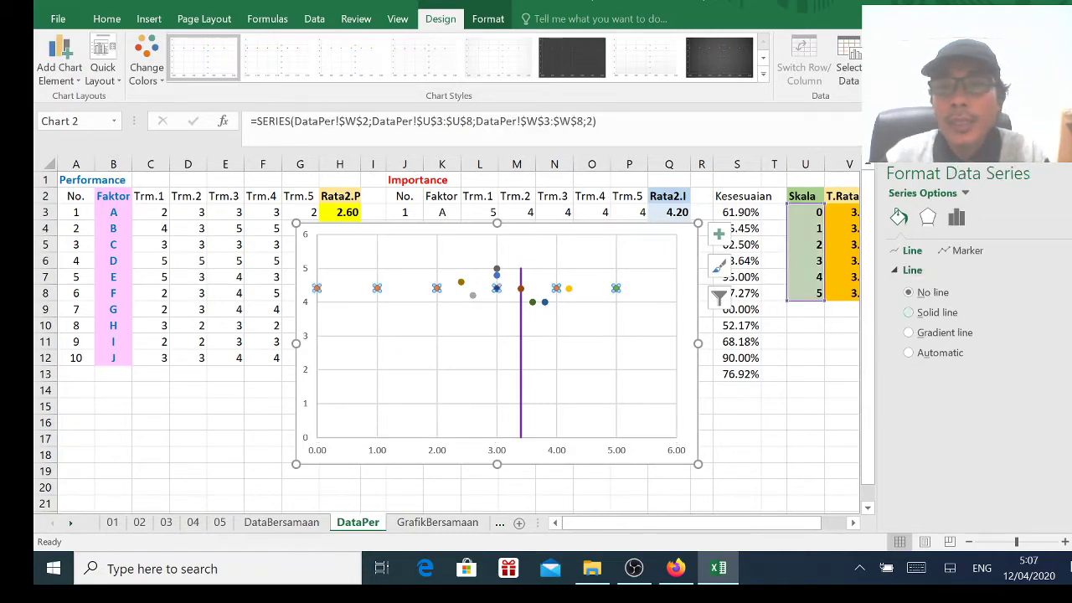
left_click(966, 250)
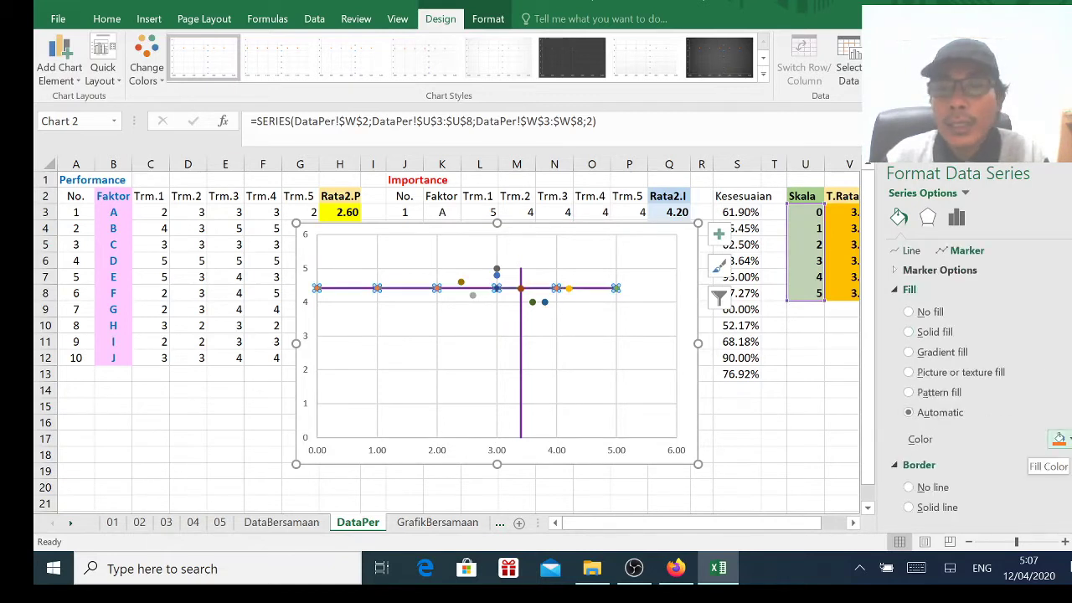
left_click(1060, 439)
left_click(1060, 439)
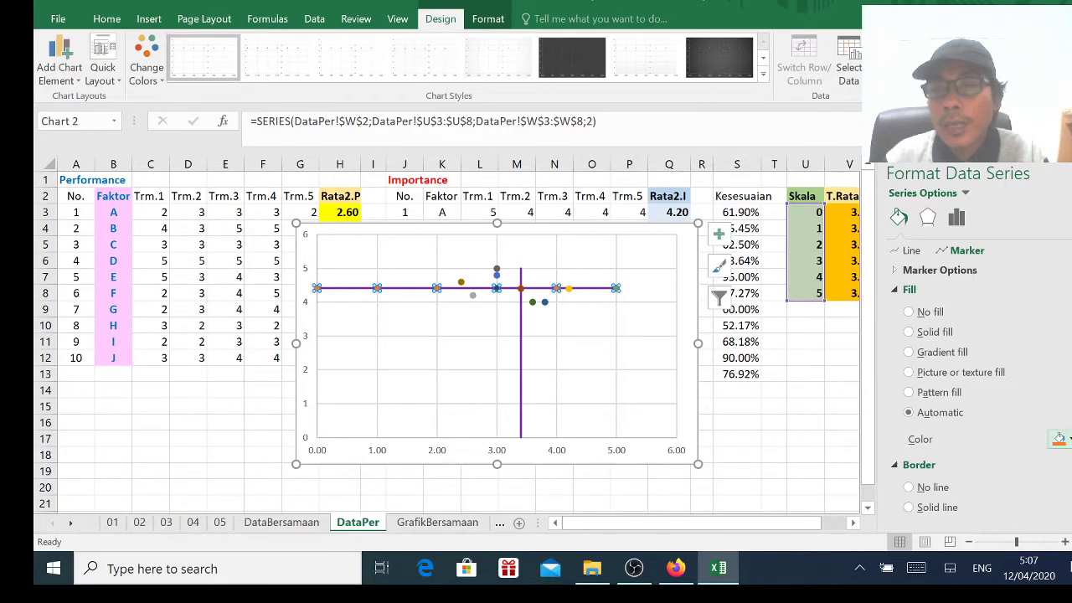
left_click(912, 251)
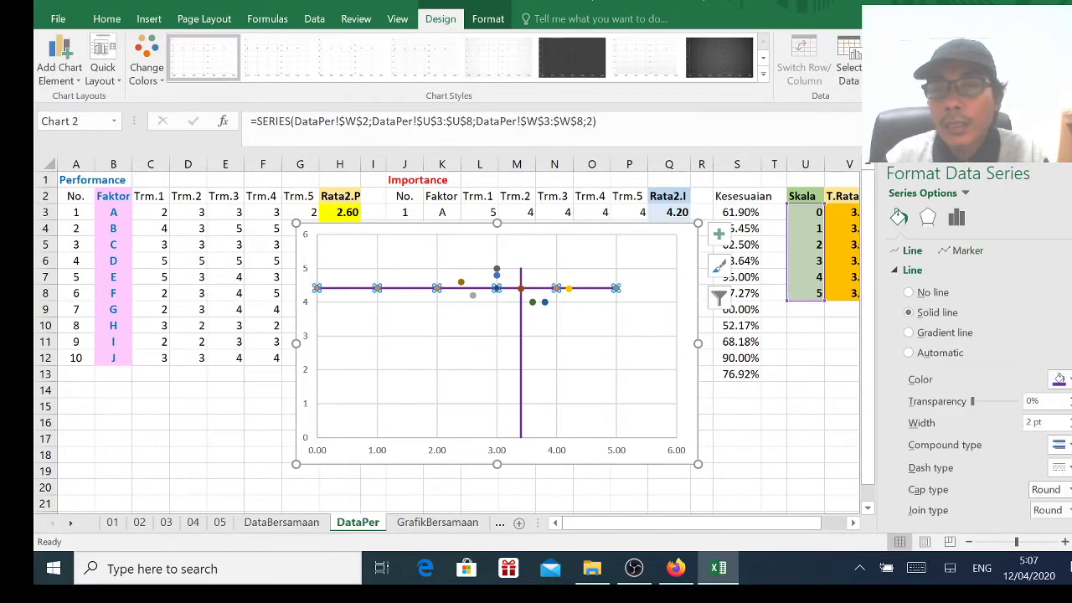
left_click(1060, 380)
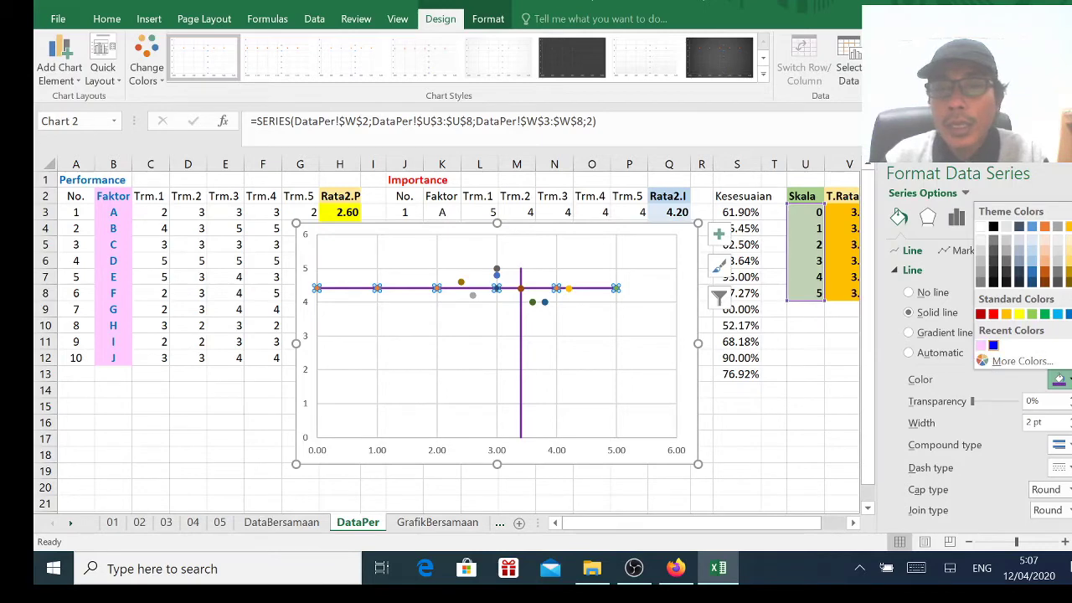
left_click(994, 345)
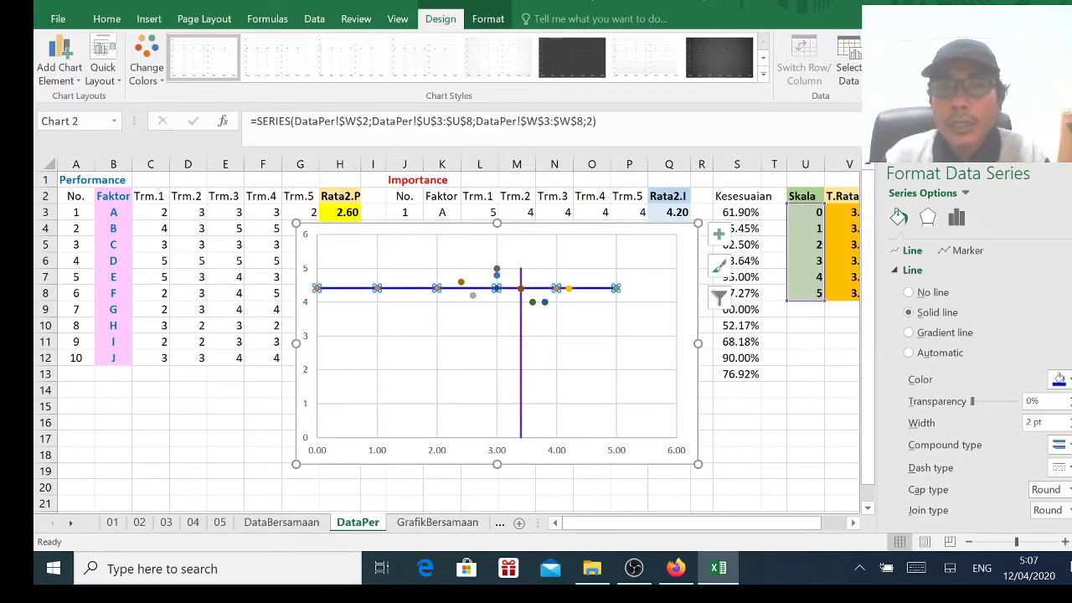
- Remove the marker fill and marker border from the T.Rata2.I series
left_click(963, 251)
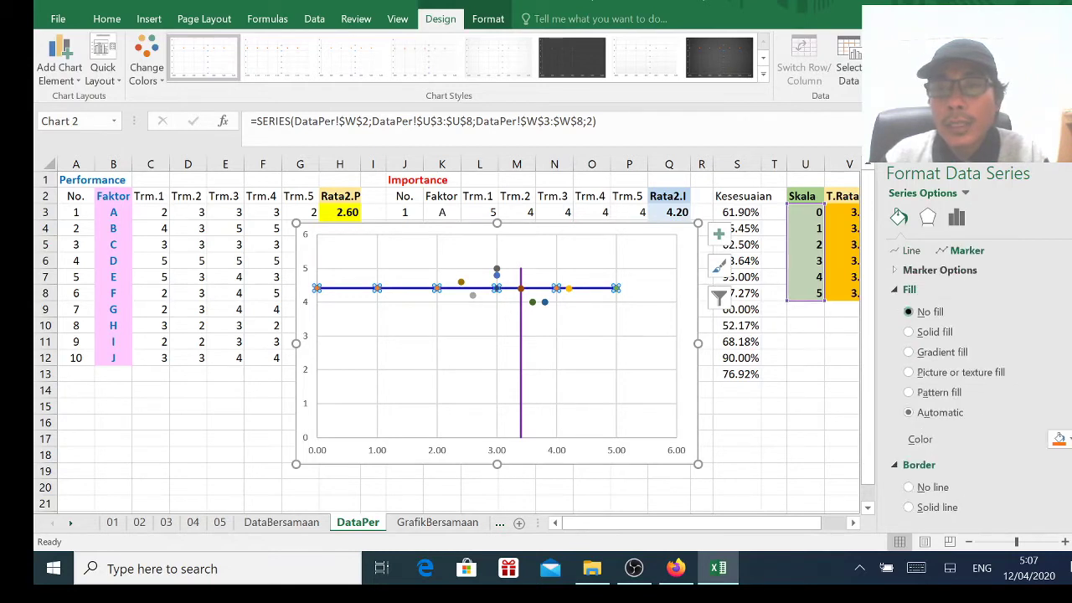
left_click(909, 312)
left_click(909, 459)
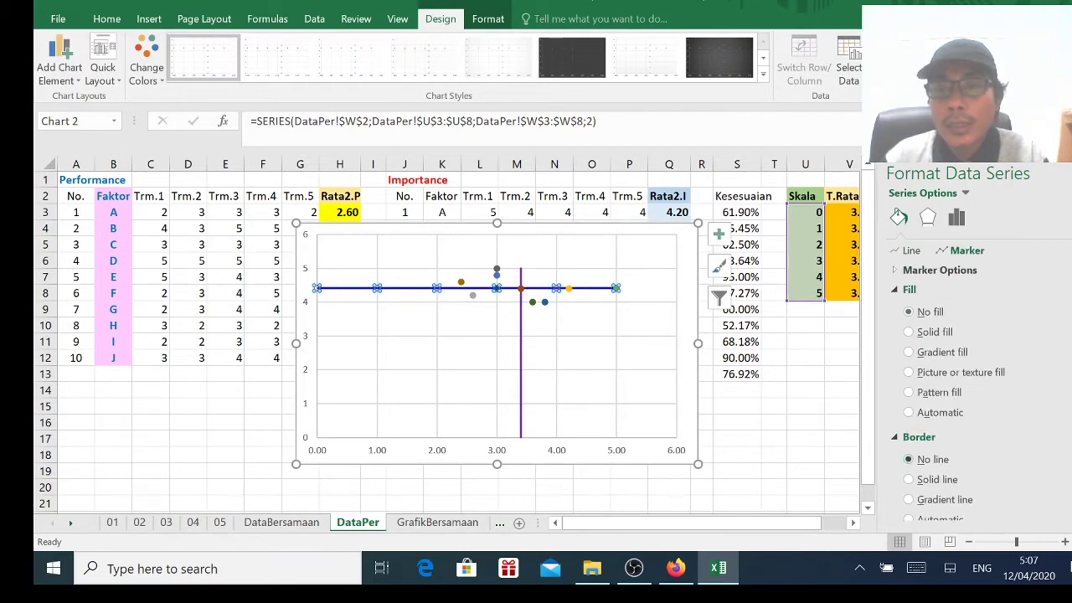
left_click(587, 385)
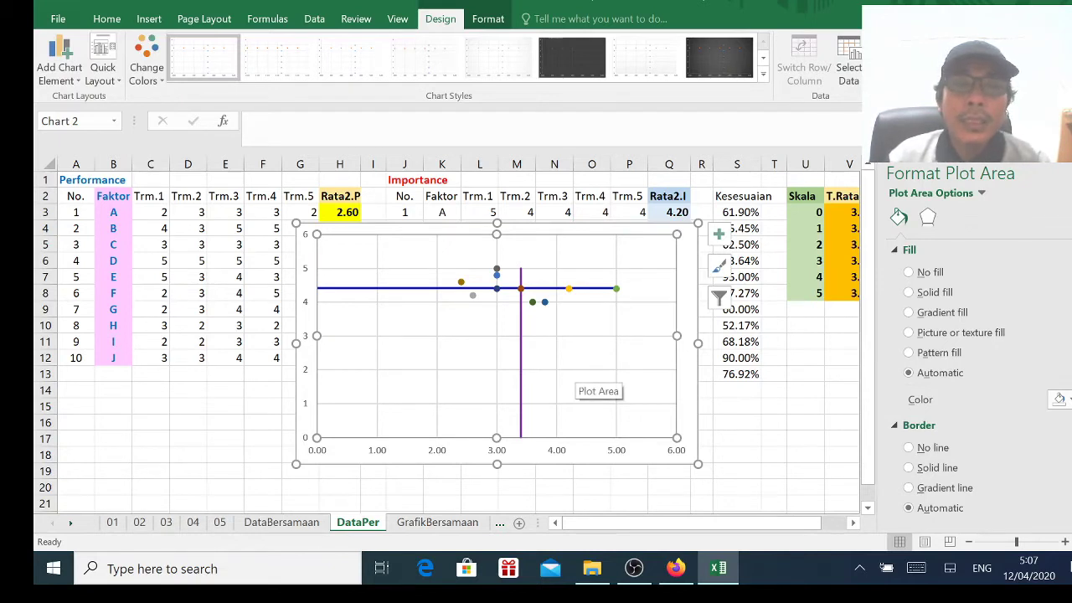
mouse_move(472, 295)
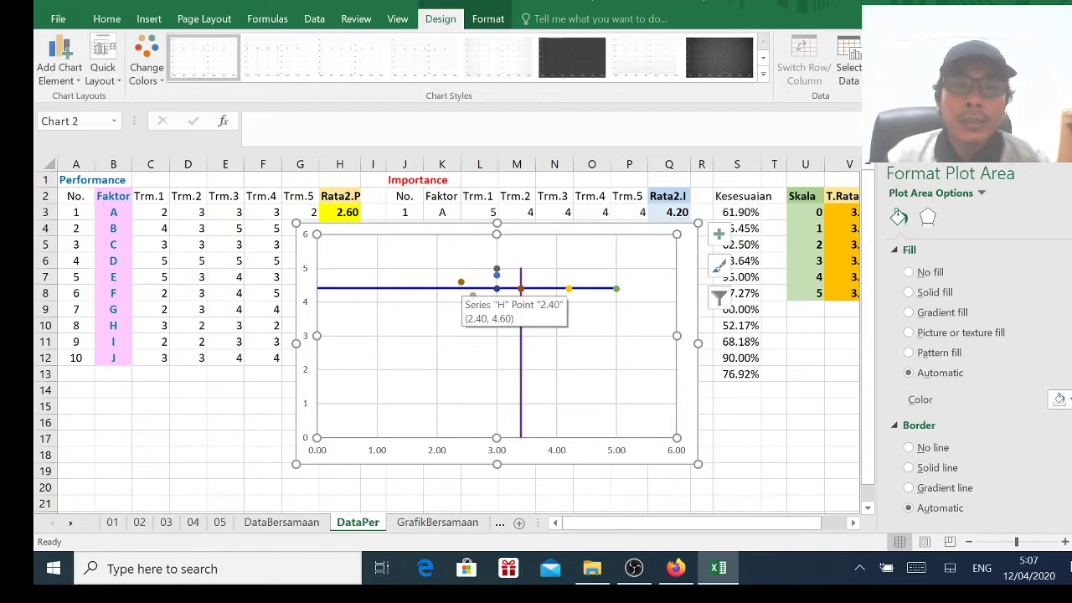
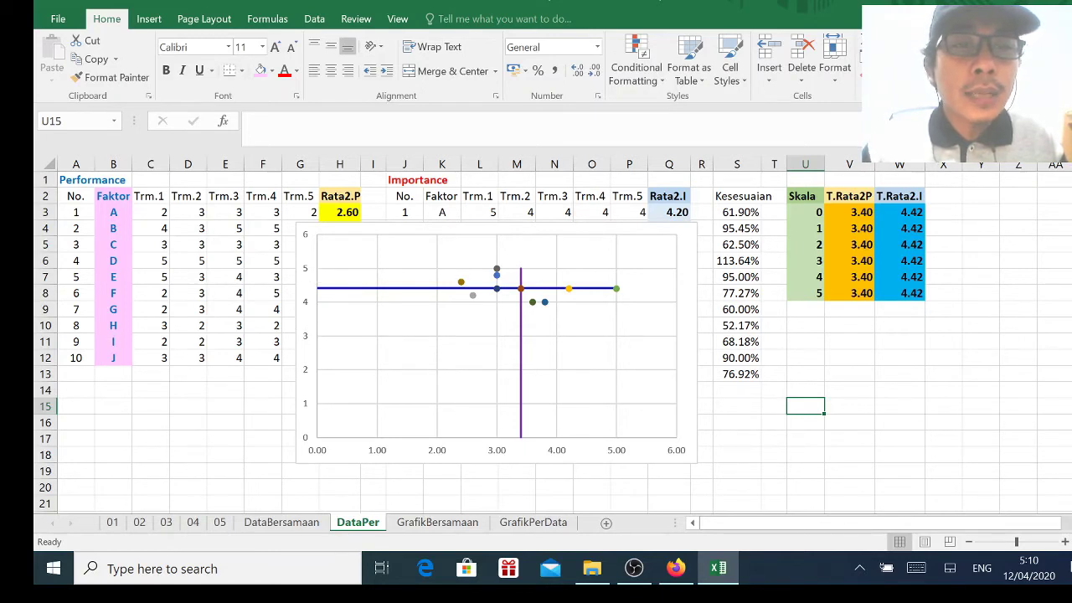
- Add a chart title above the DataPer chart and set its text to "Diagram Cartesius"
left_click(306, 312)
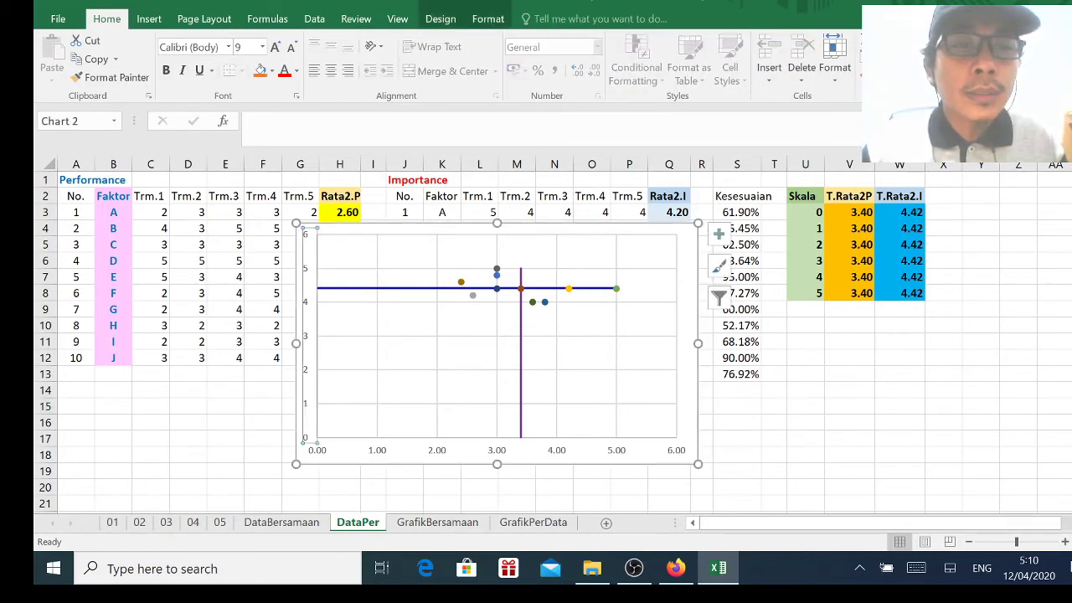
double_click(306, 312)
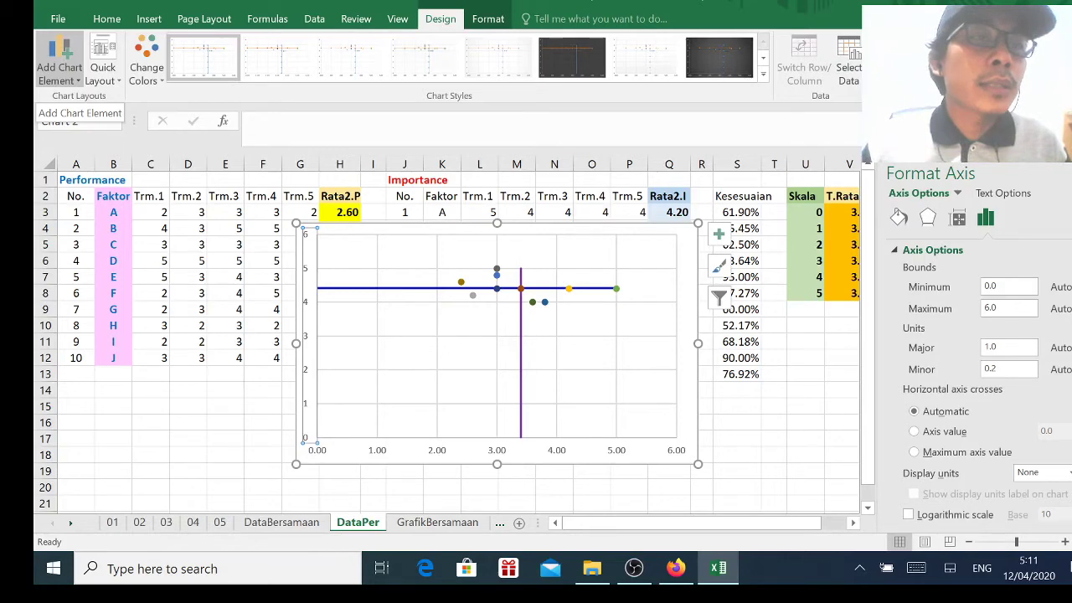
left_click(58, 72)
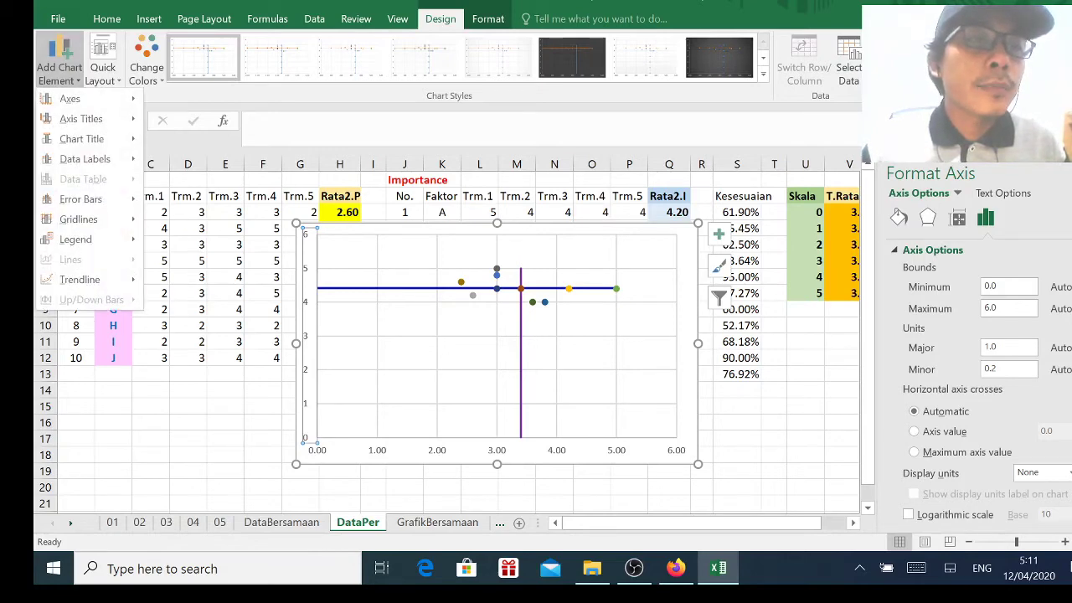
mouse_move(81, 138)
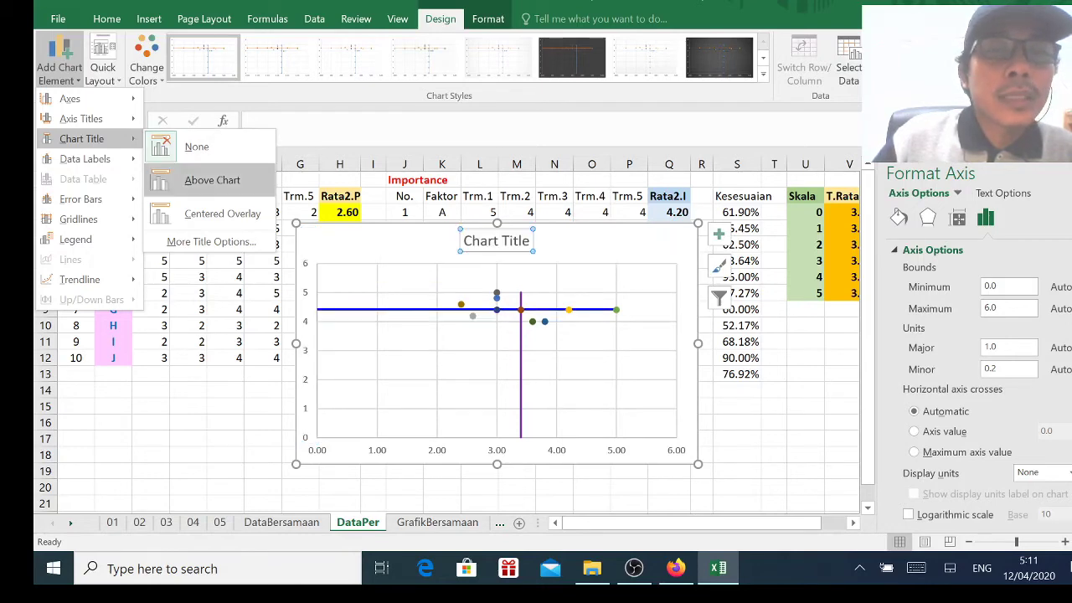
left_click(211, 180)
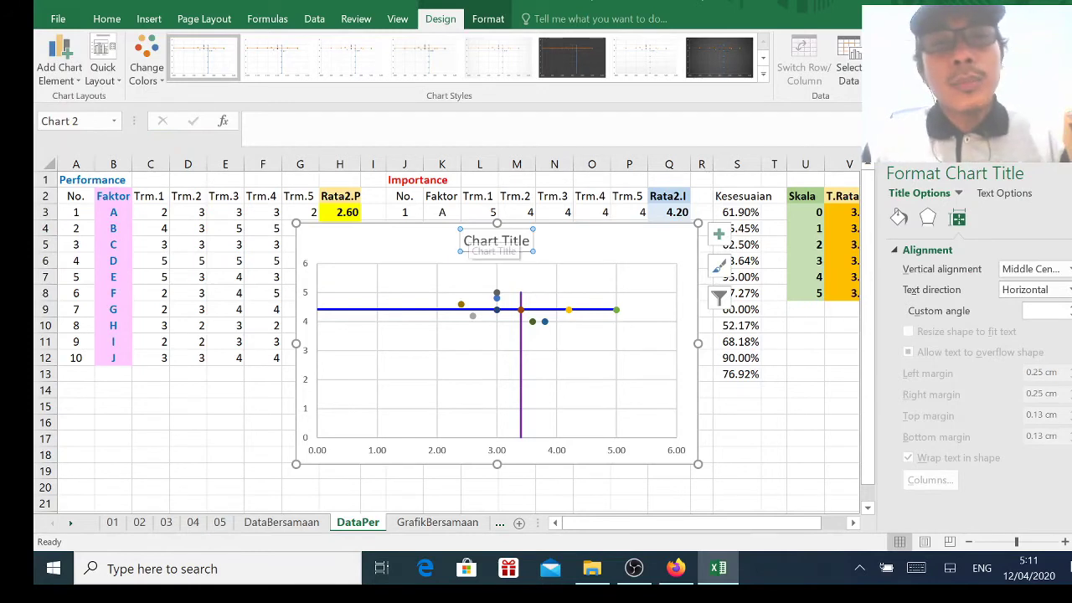
left_click_drag(465, 241, 532, 241)
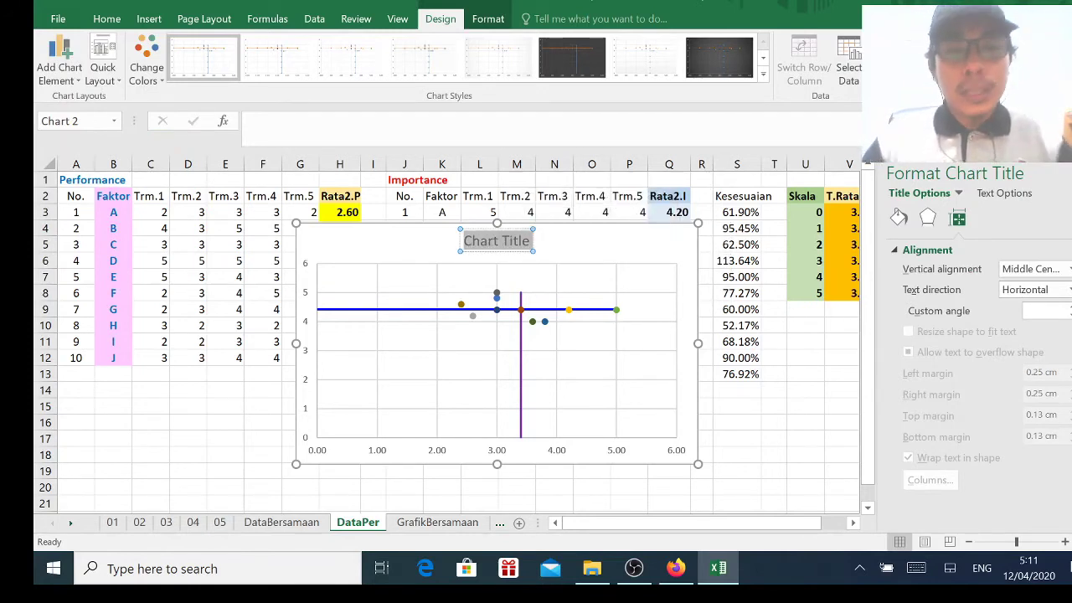
type("G")
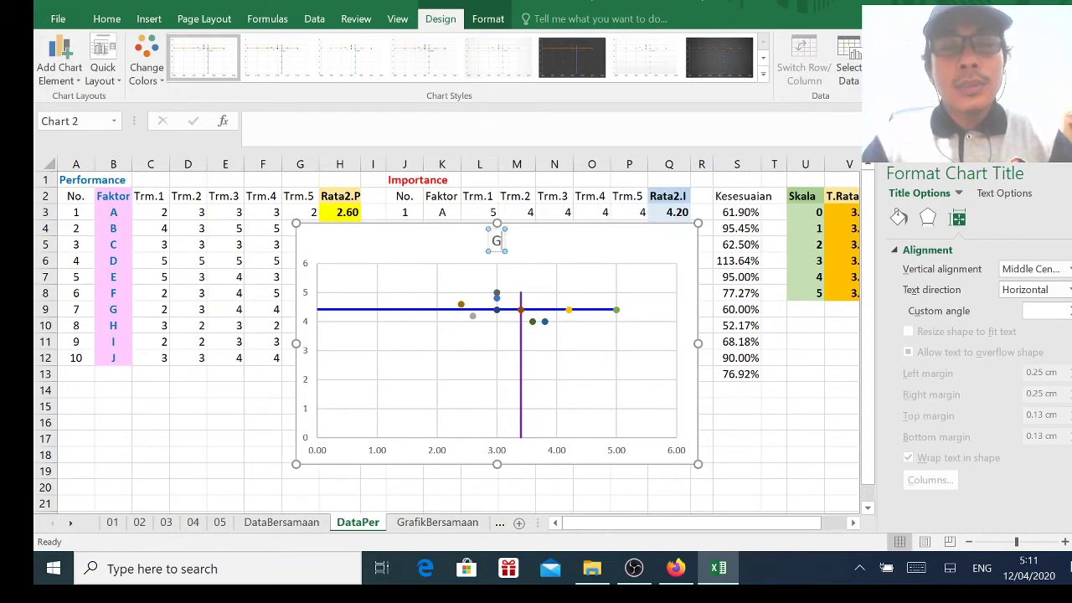
key("BackSpace")
type("Dia")
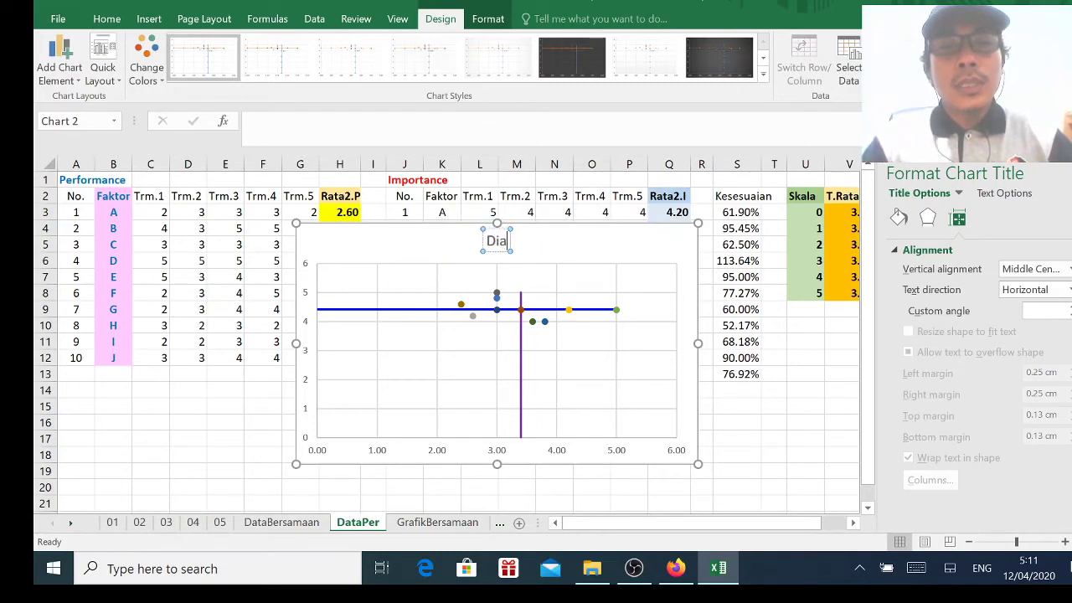
type("gram Car")
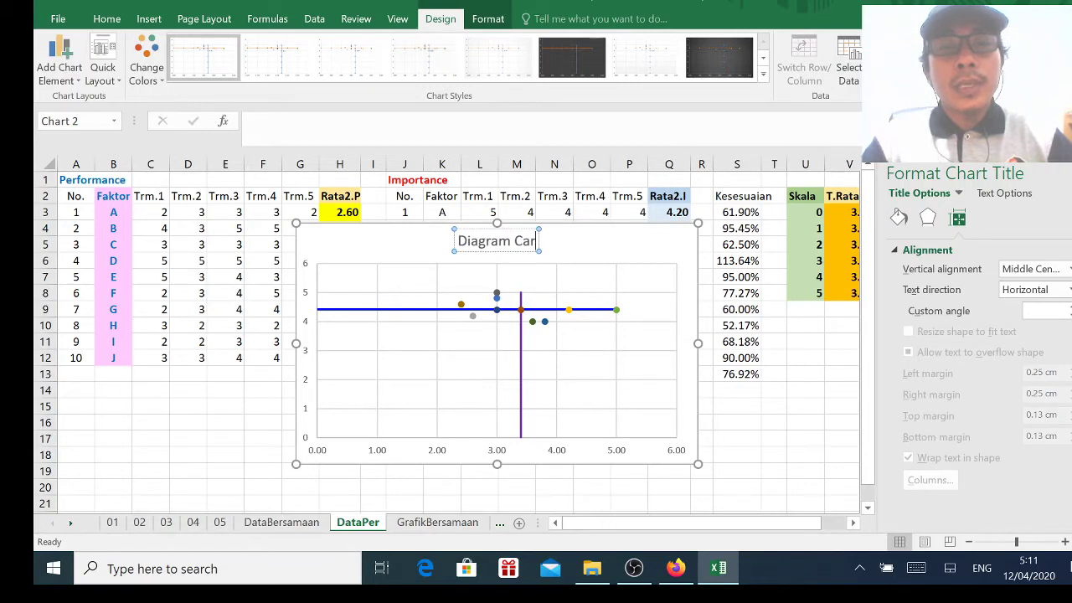
type("tesiu")
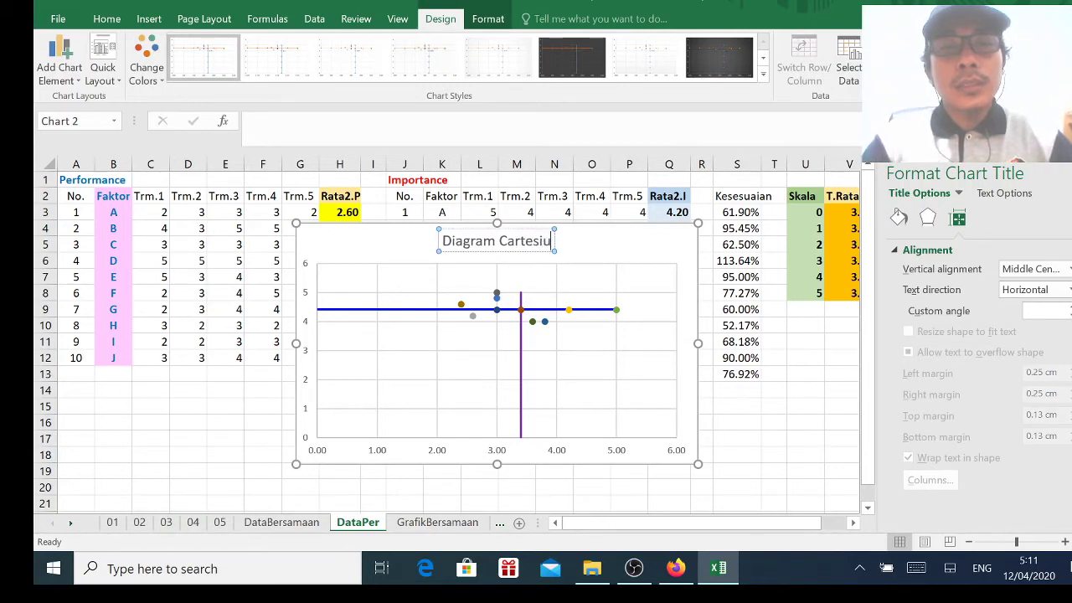
type("s")
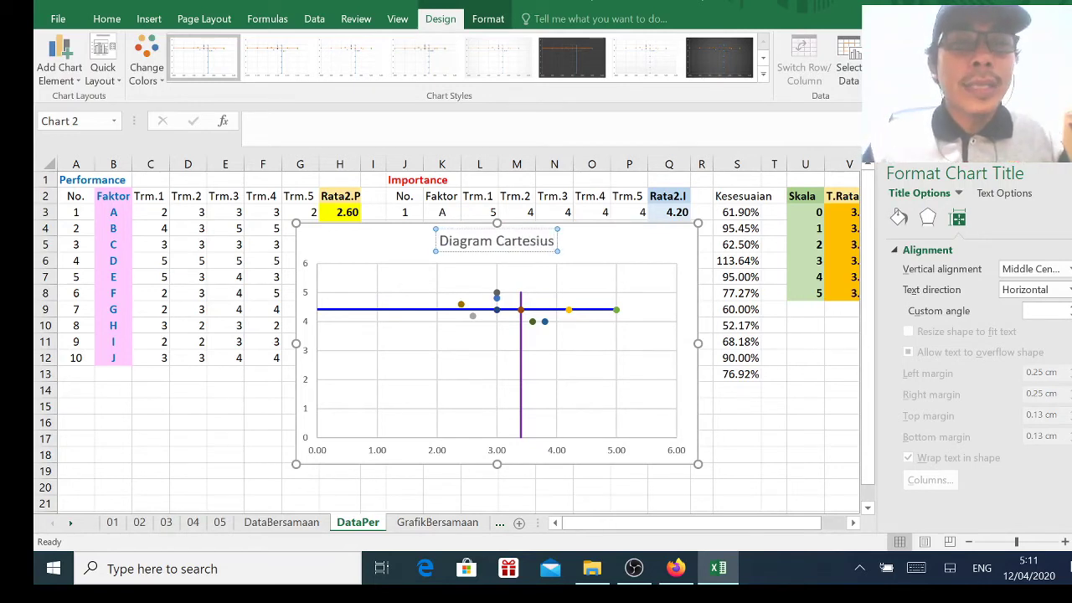
- Add a primary horizontal axis title to the DataPer chart reading "Performance"
left_click(307, 348)
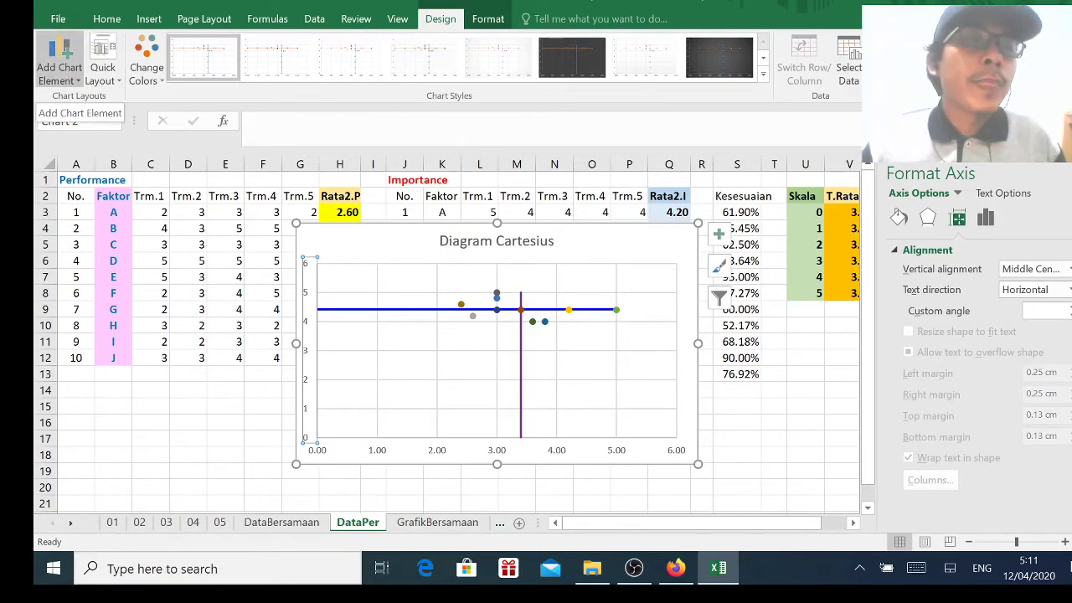
left_click(58, 71)
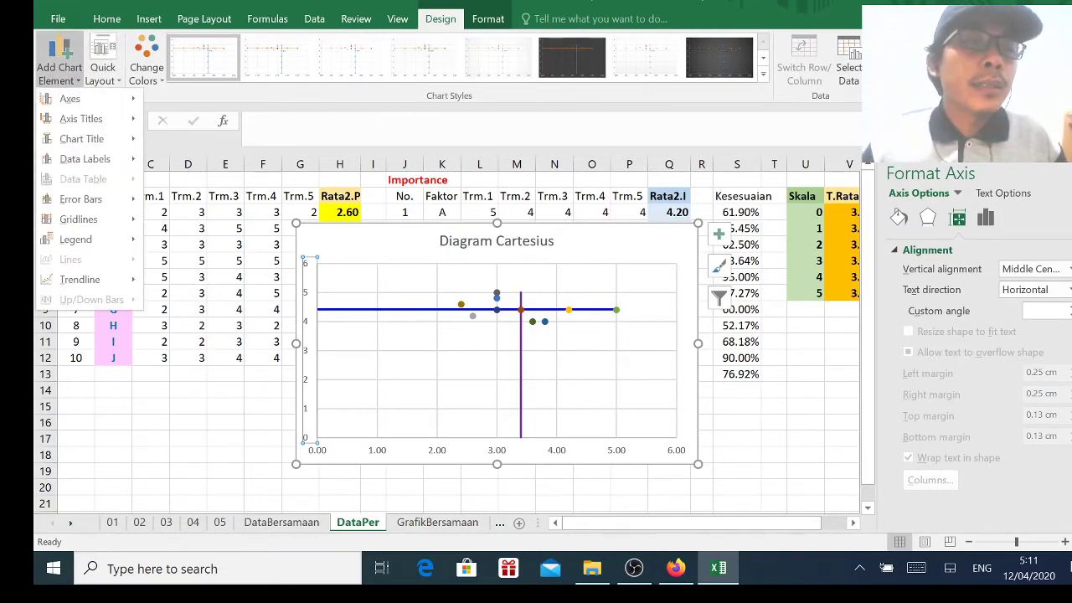
mouse_move(84, 118)
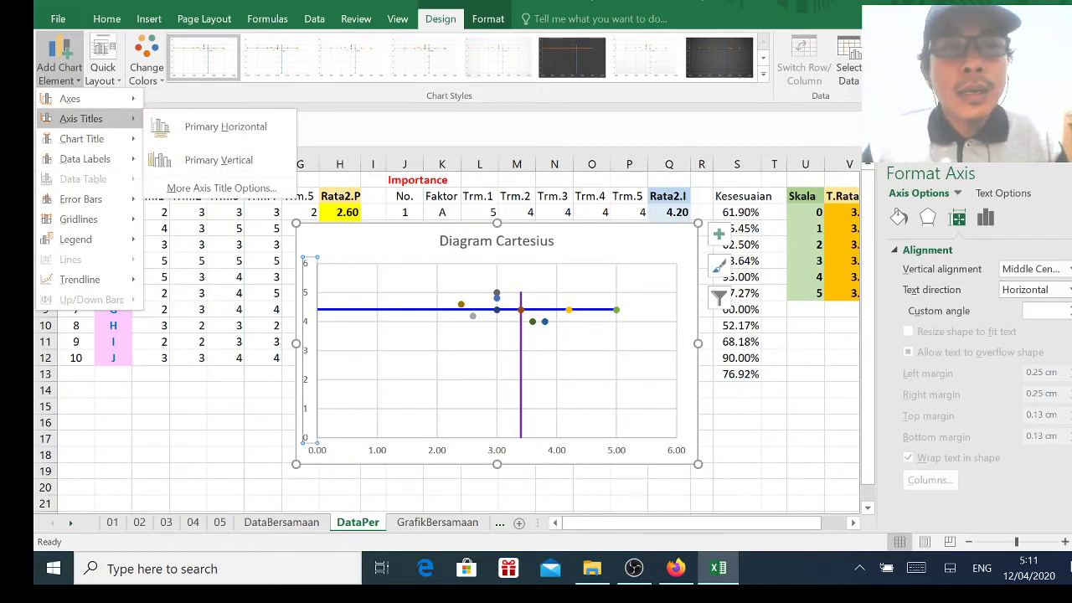
left_click(224, 126)
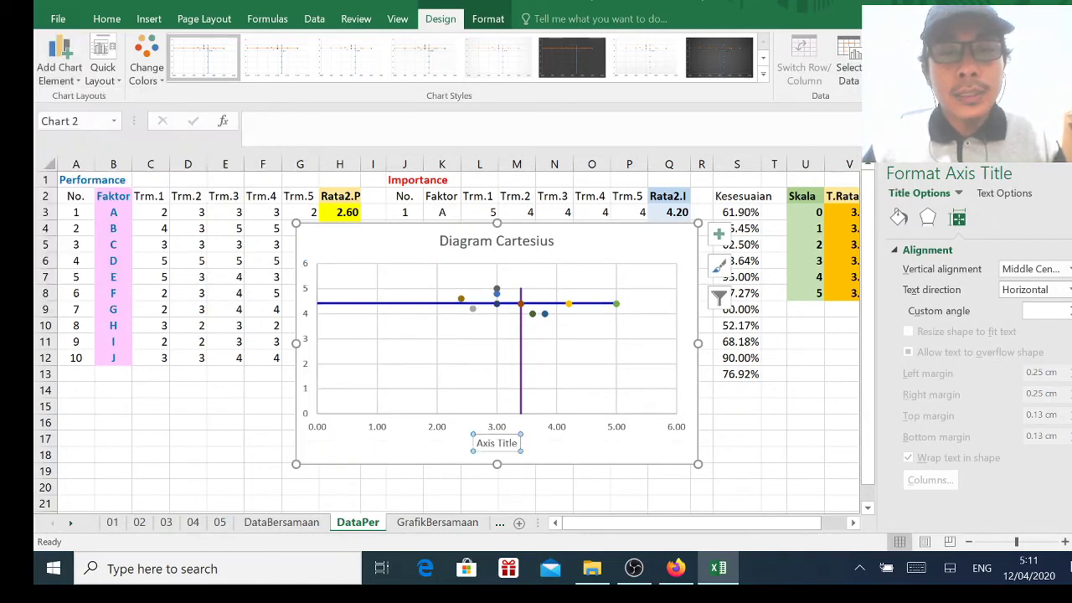
left_click_drag(476, 443, 519, 444)
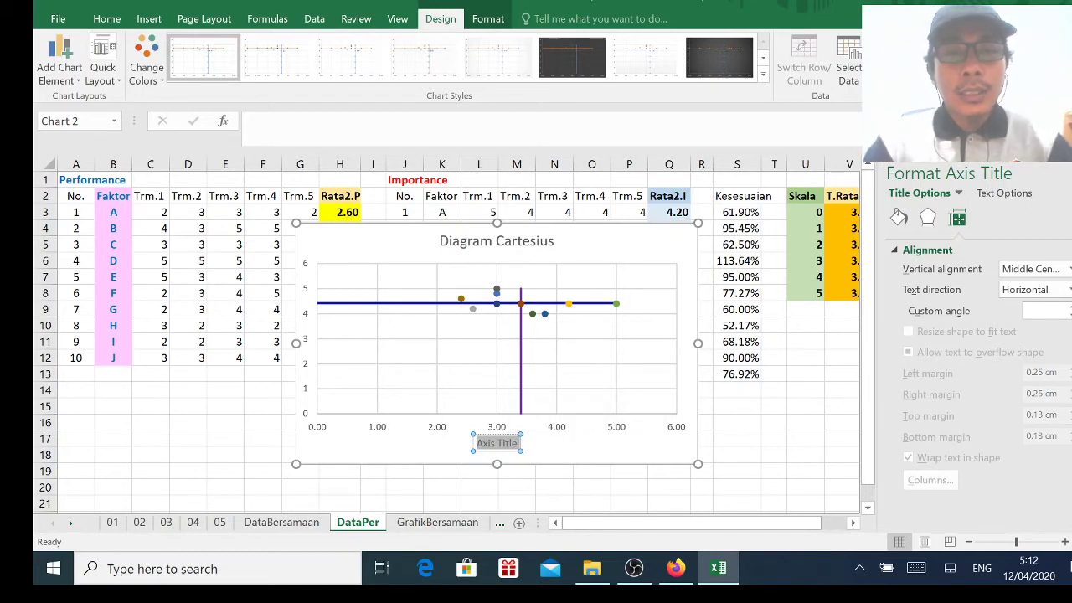
type("Perfo")
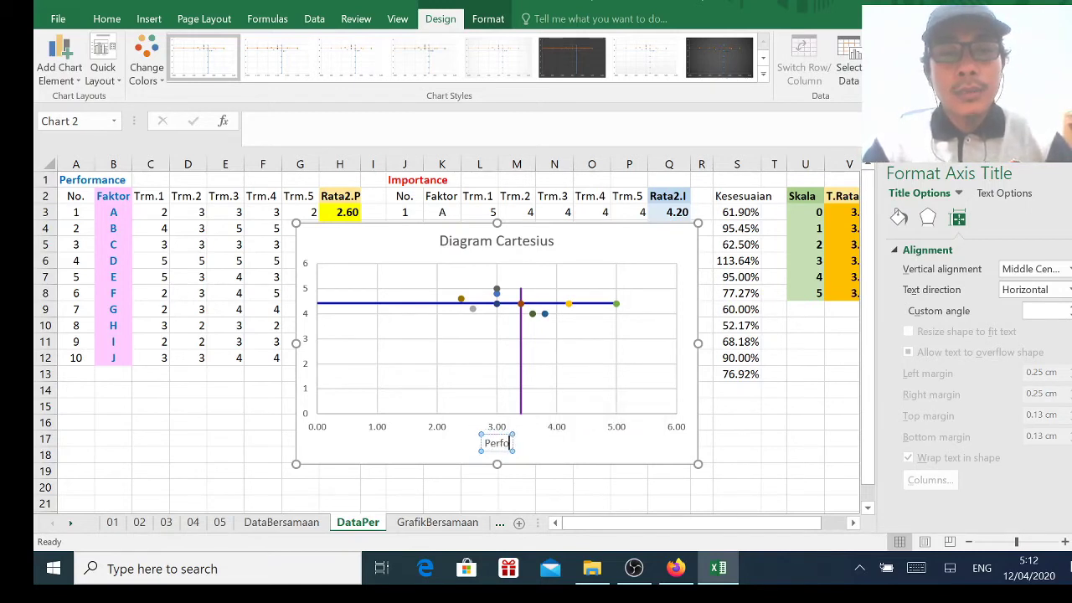
type("rmance")
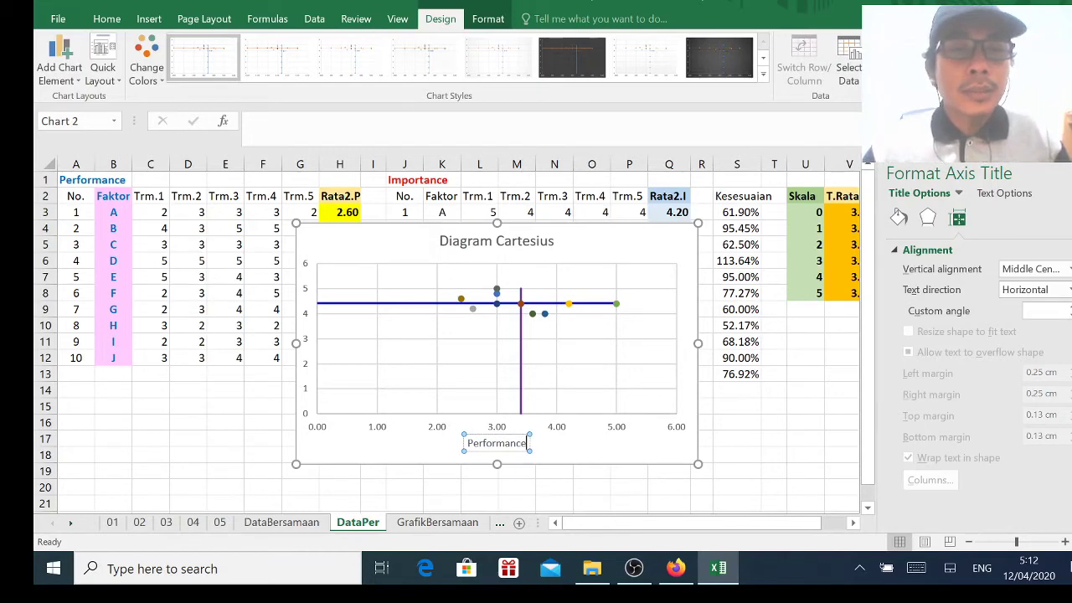
left_click(262, 390)
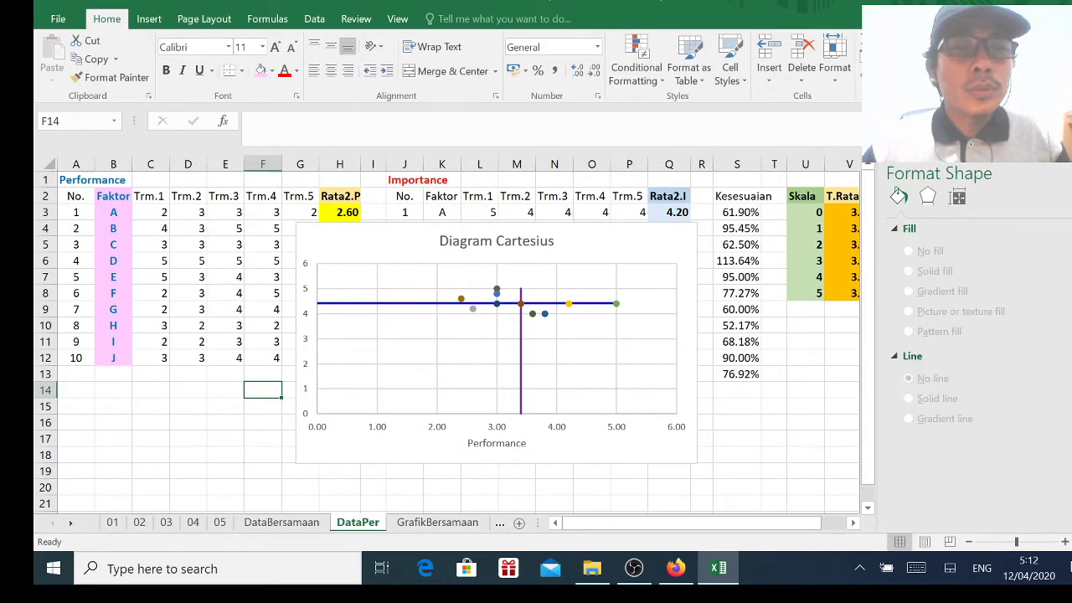
- Add a primary vertical axis title to the DataPer chart reading "Importance"
left_click(305, 339)
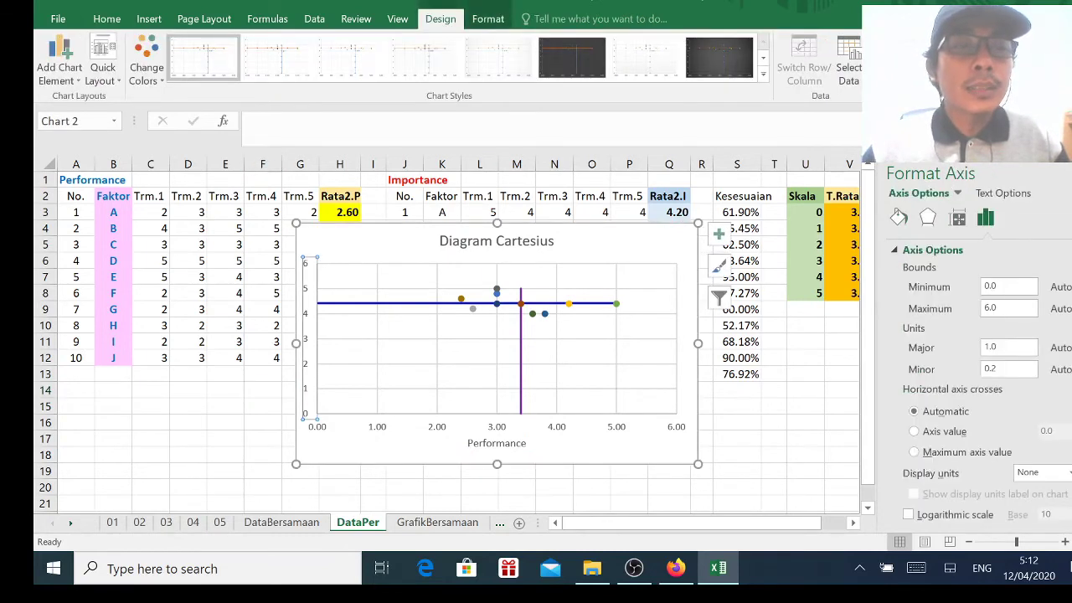
left_click(59, 63)
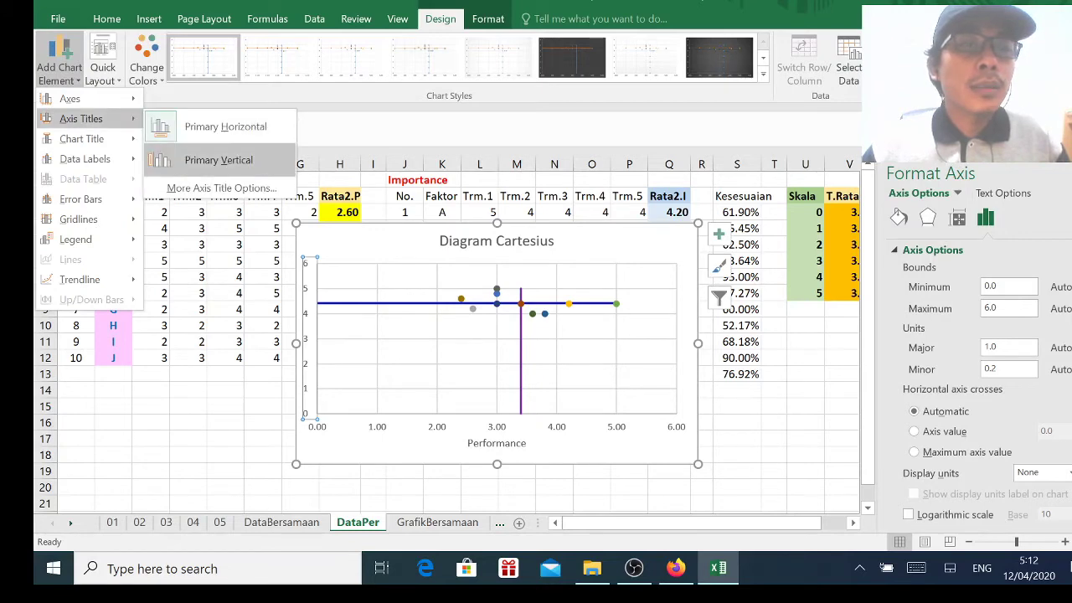
left_click(219, 159)
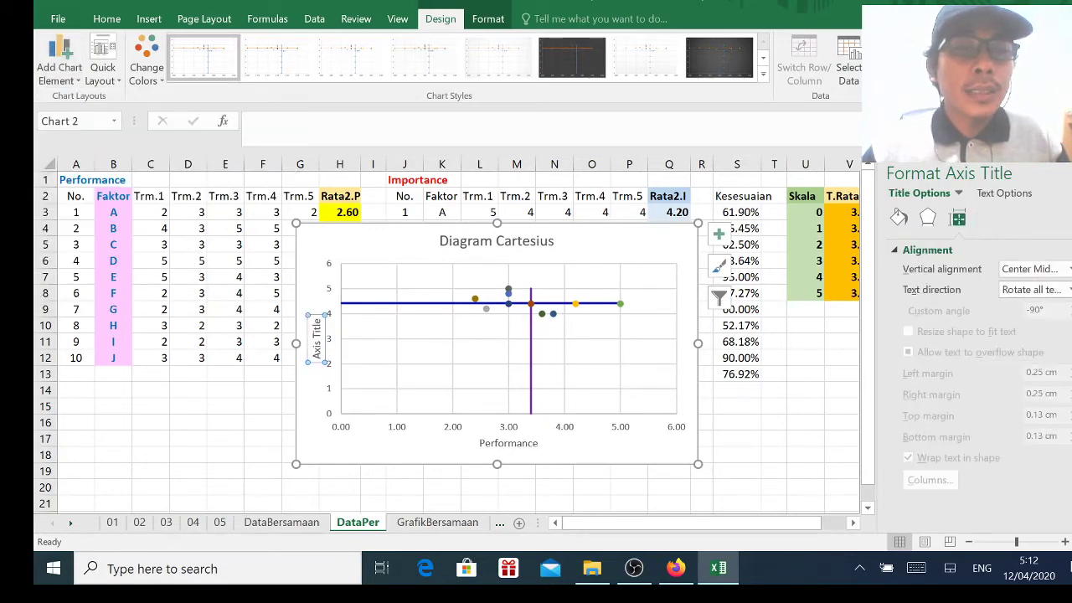
left_click_drag(317, 356, 316, 316)
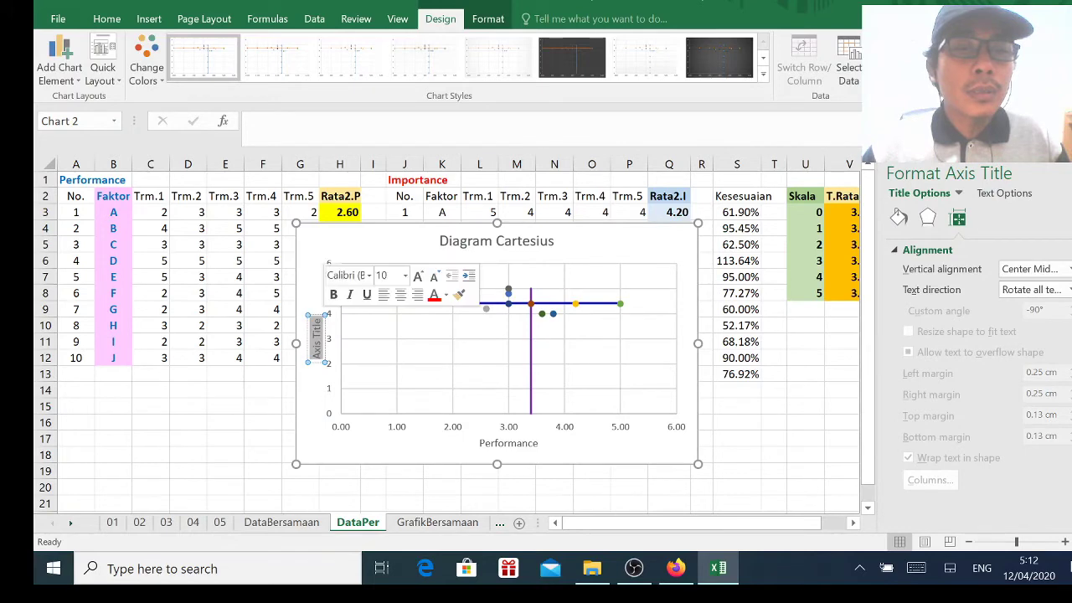
type("Impo")
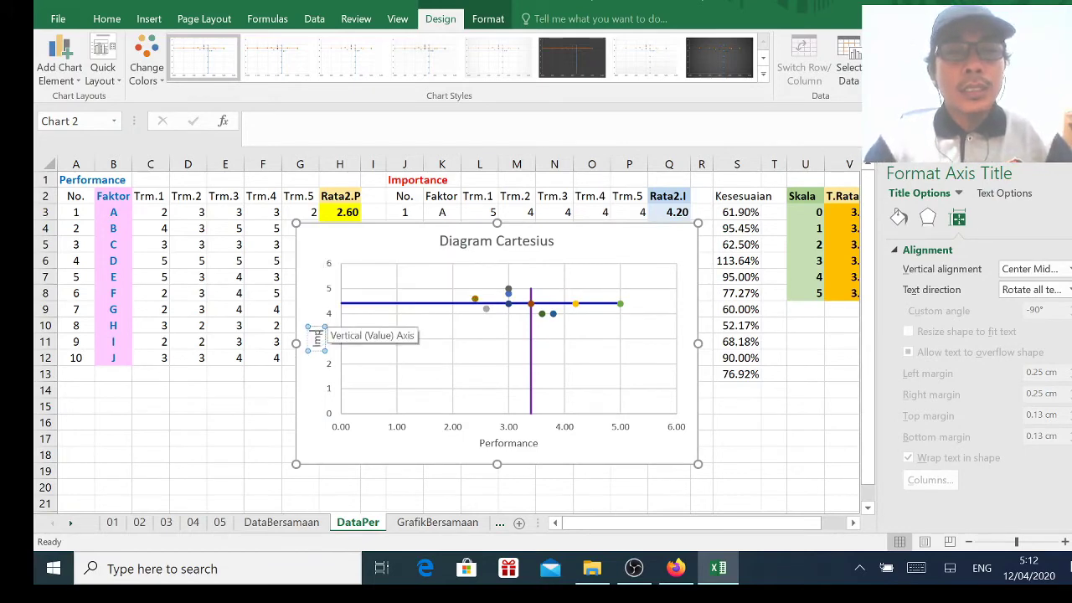
type("rtance")
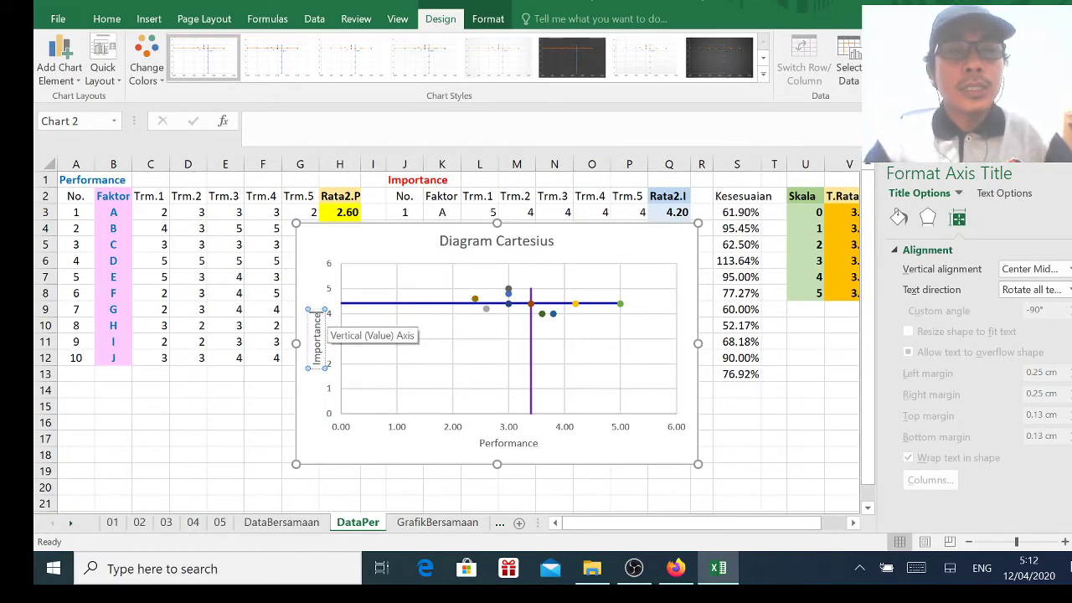
left_click(737, 422)
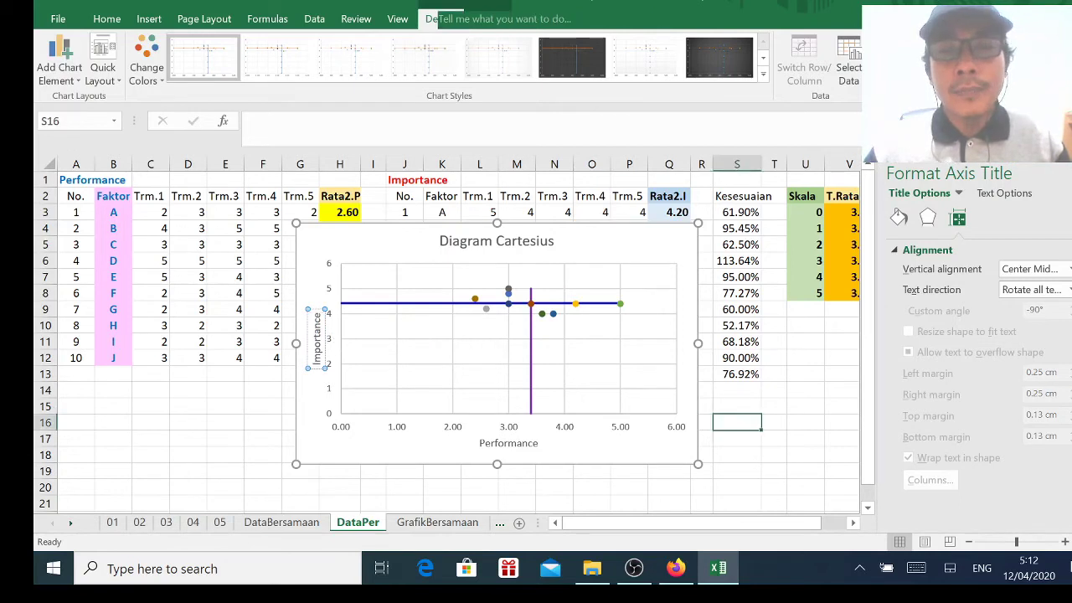
- Add a legend on the right side of the DataPer chart for the divider lines and factor points
left_click(548, 283)
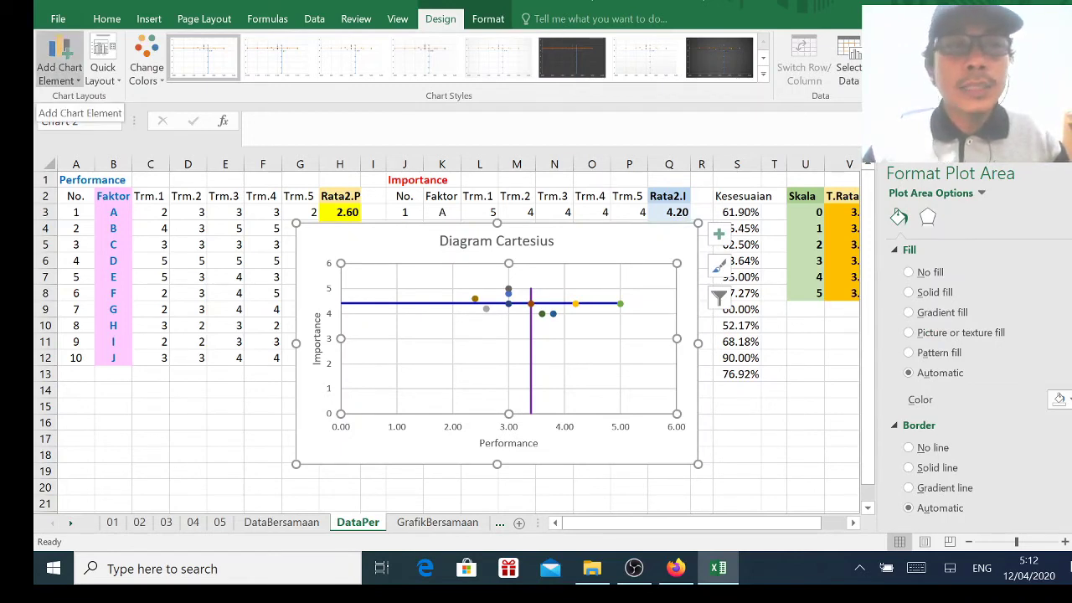
left_click(59, 67)
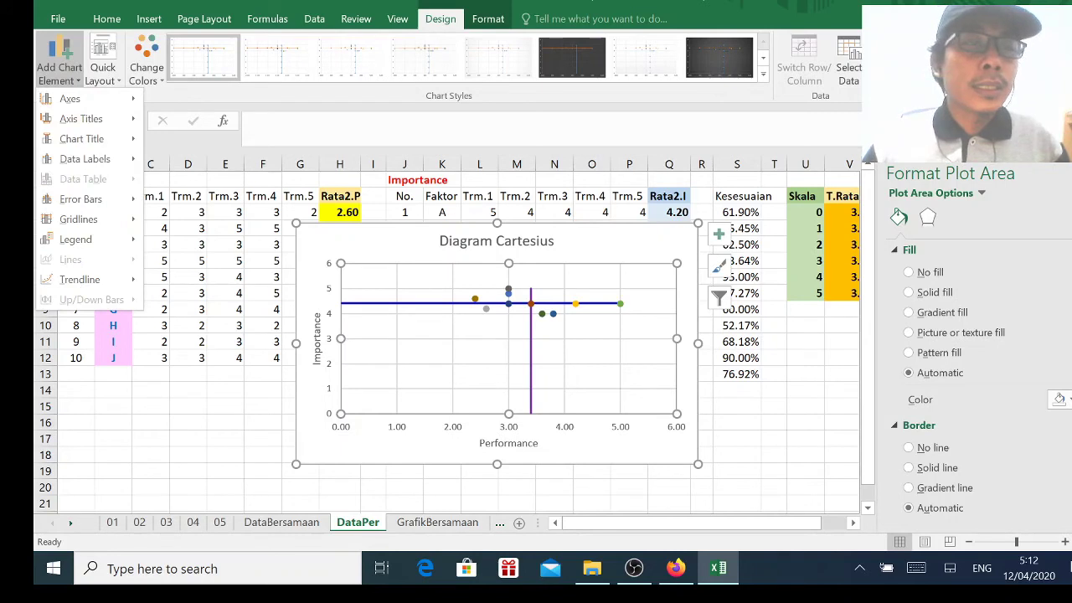
mouse_move(76, 240)
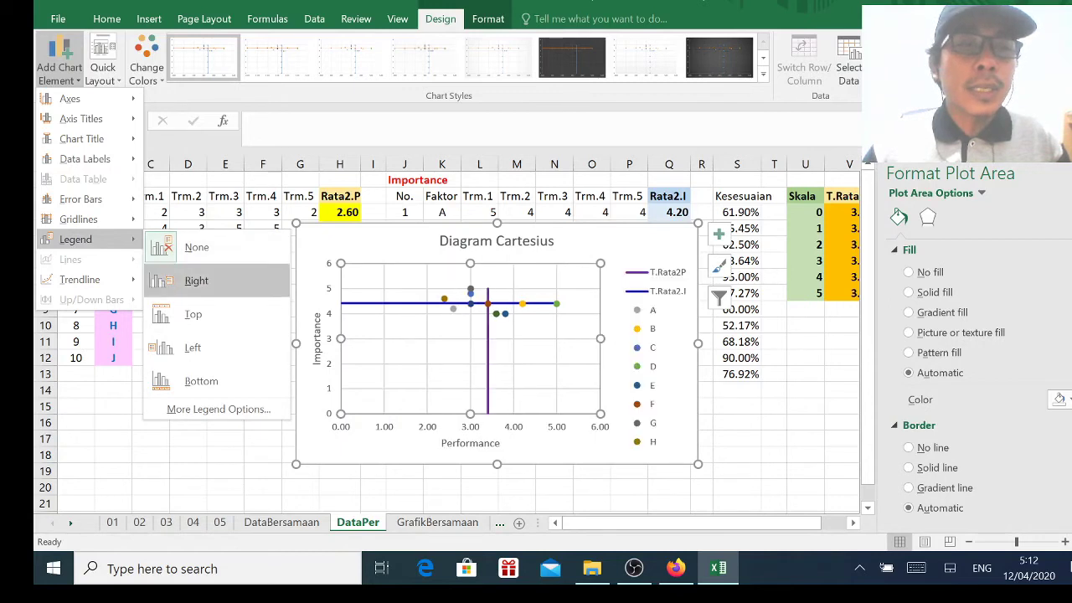
left_click(196, 280)
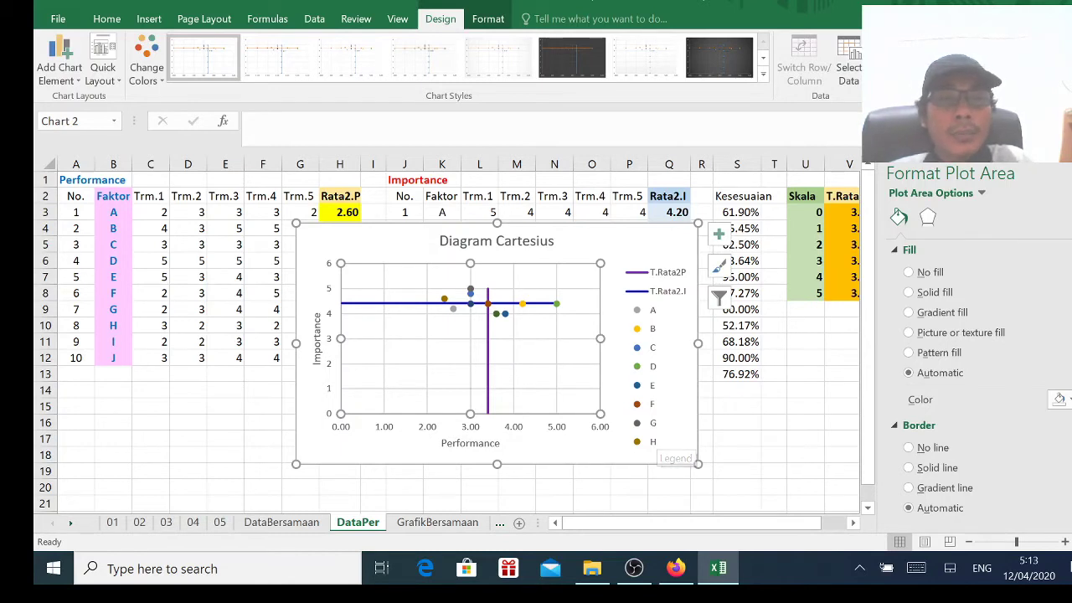
- Look at the labelled factor points on the DataBersamaan chart for comparison and return to the DataPer sheet
left_click(282, 522)
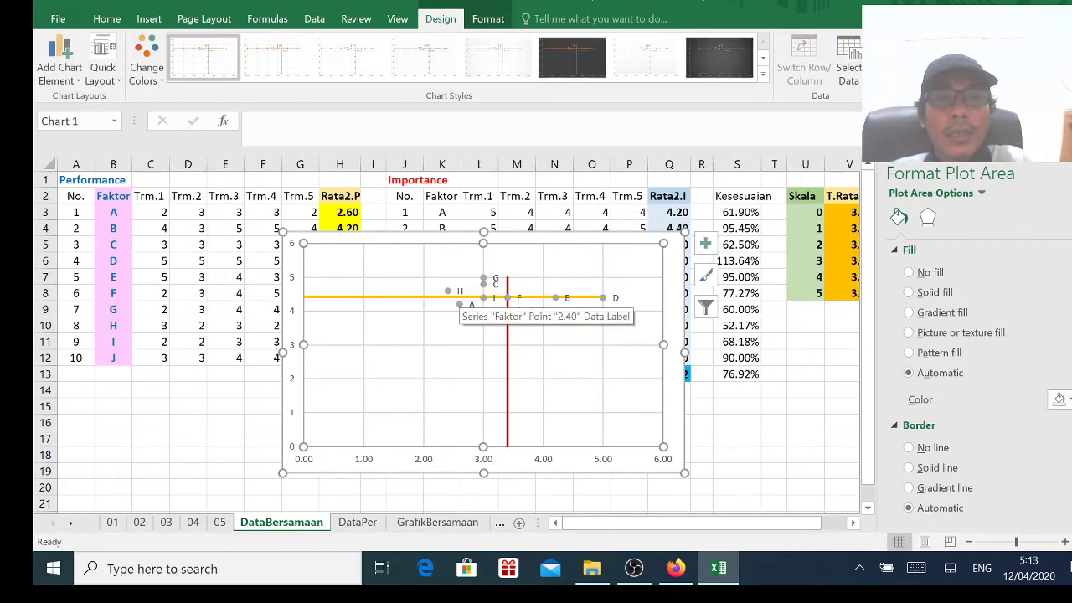
left_click(358, 522)
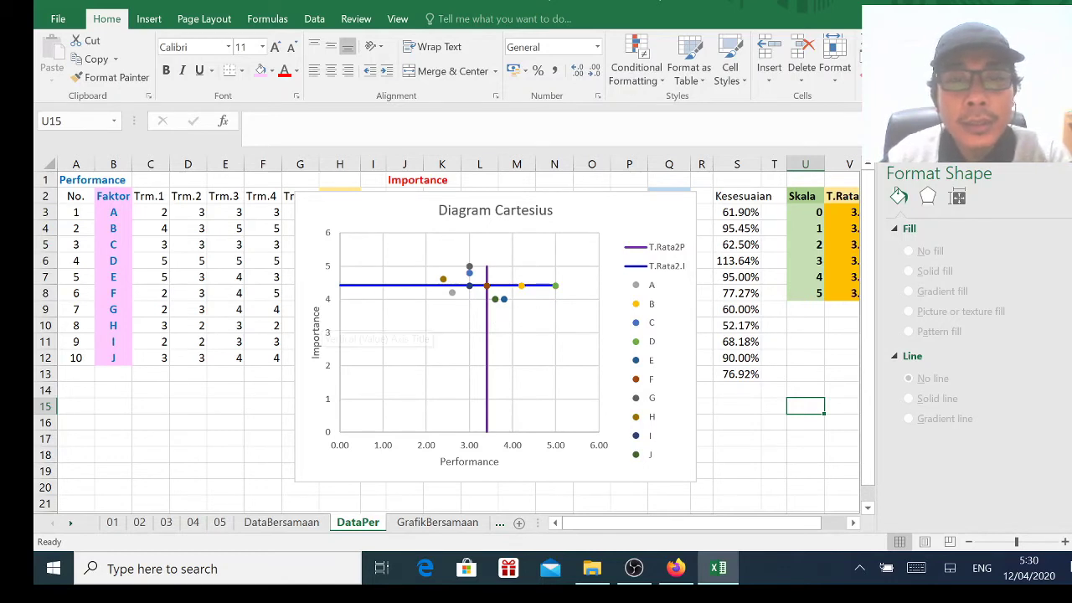
- Adjust the height of the DataPer chart so the legend lists all factors from A to J
left_click(318, 331)
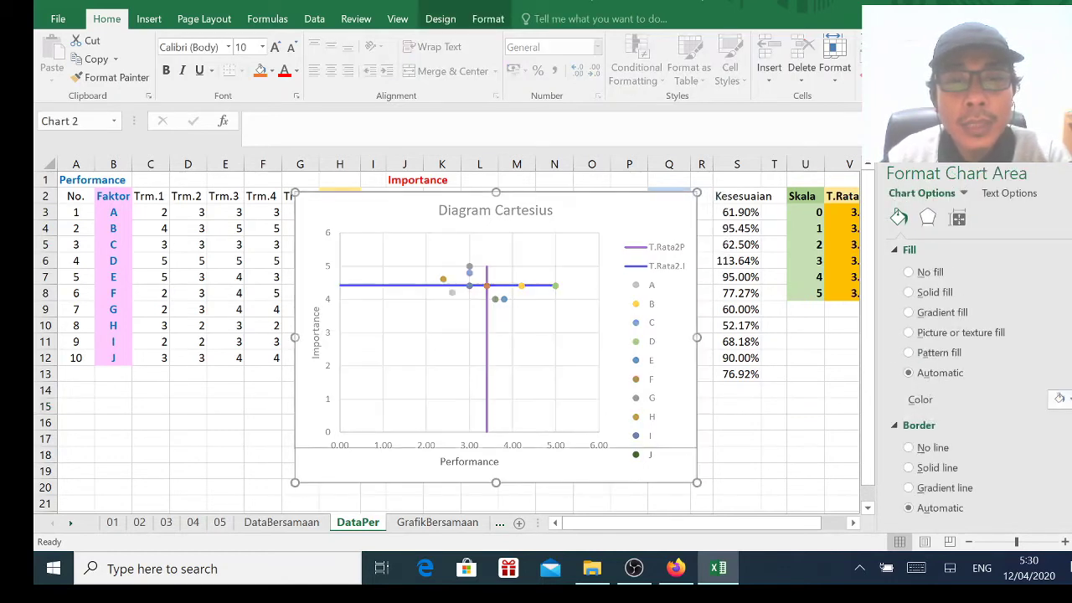
left_click_drag(496, 483, 496, 435)
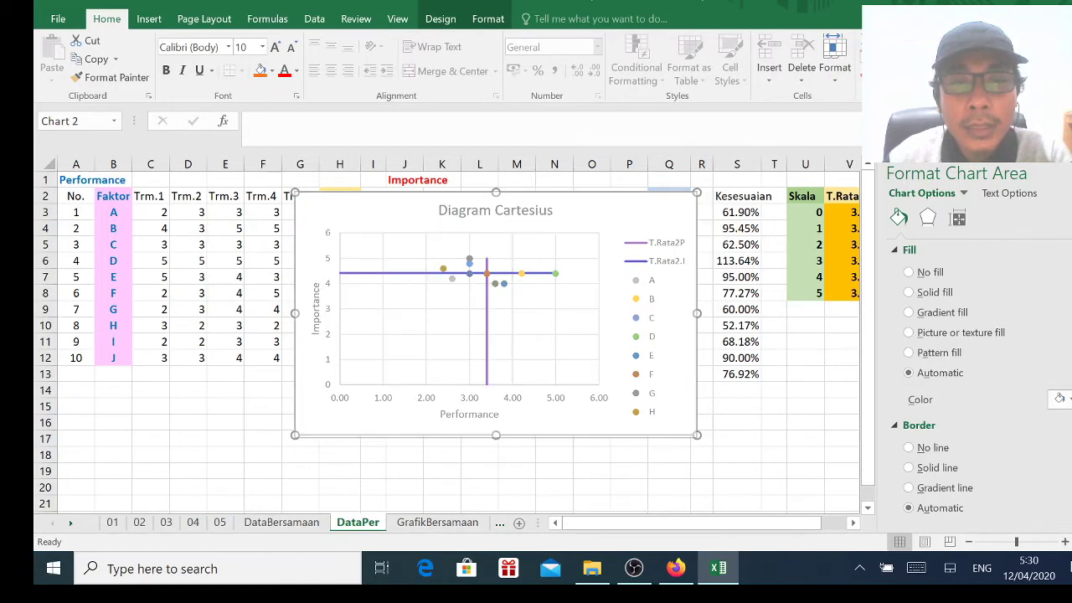
left_click_drag(496, 435, 496, 472)
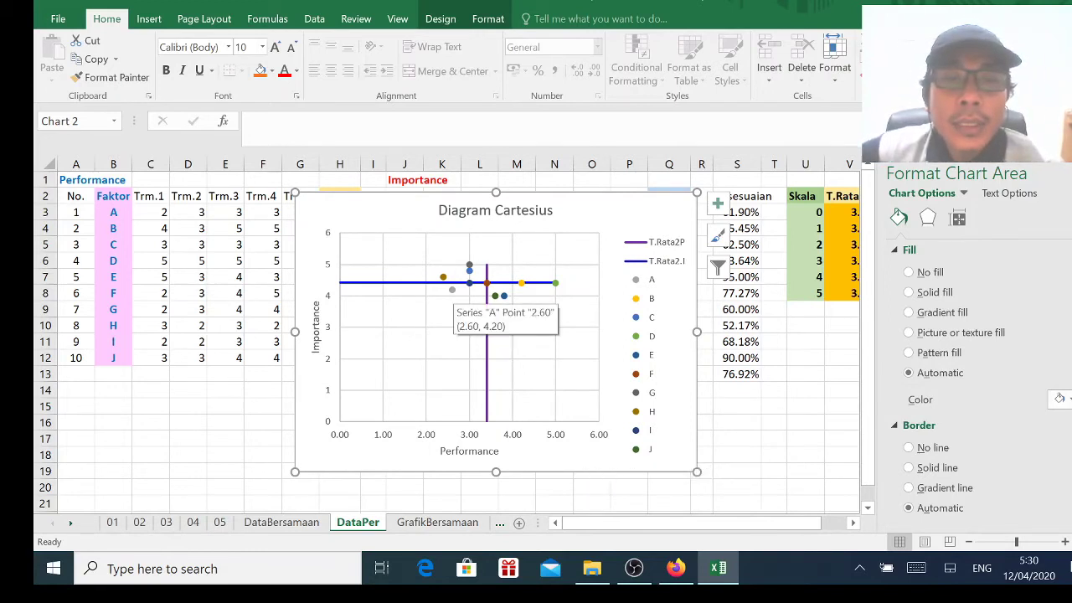
- Add a data label to the factor A point on the DataPer chart
left_click(452, 290)
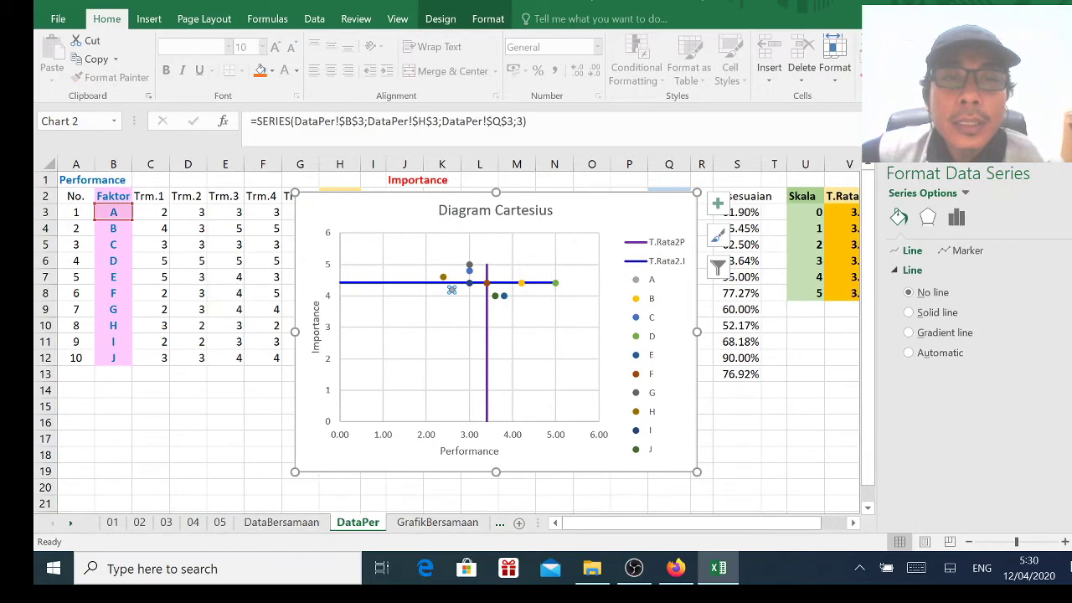
right_click(452, 290)
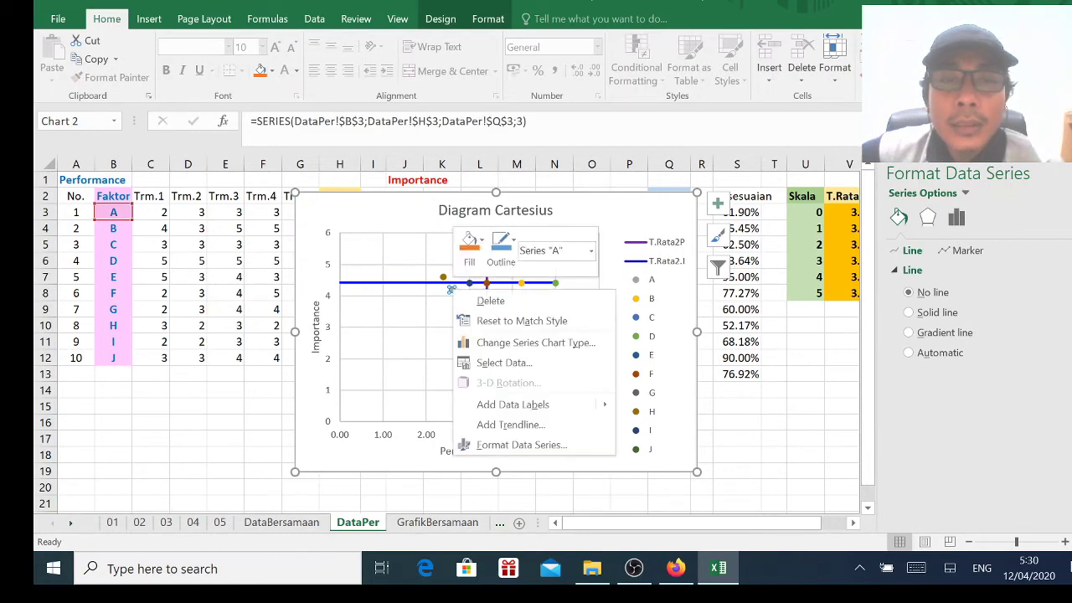
mouse_move(528, 405)
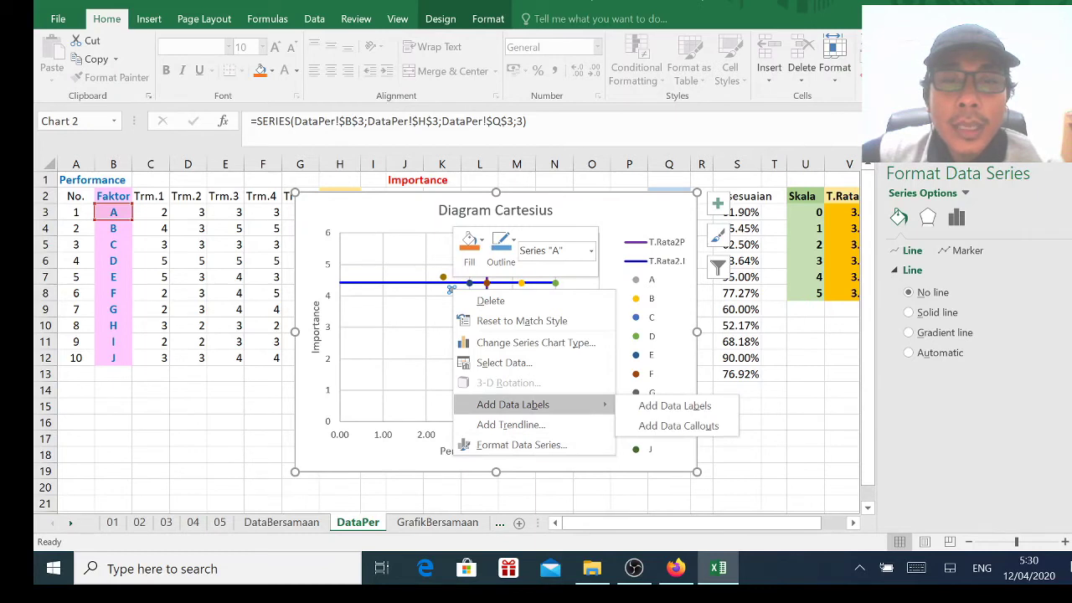
left_click(528, 405)
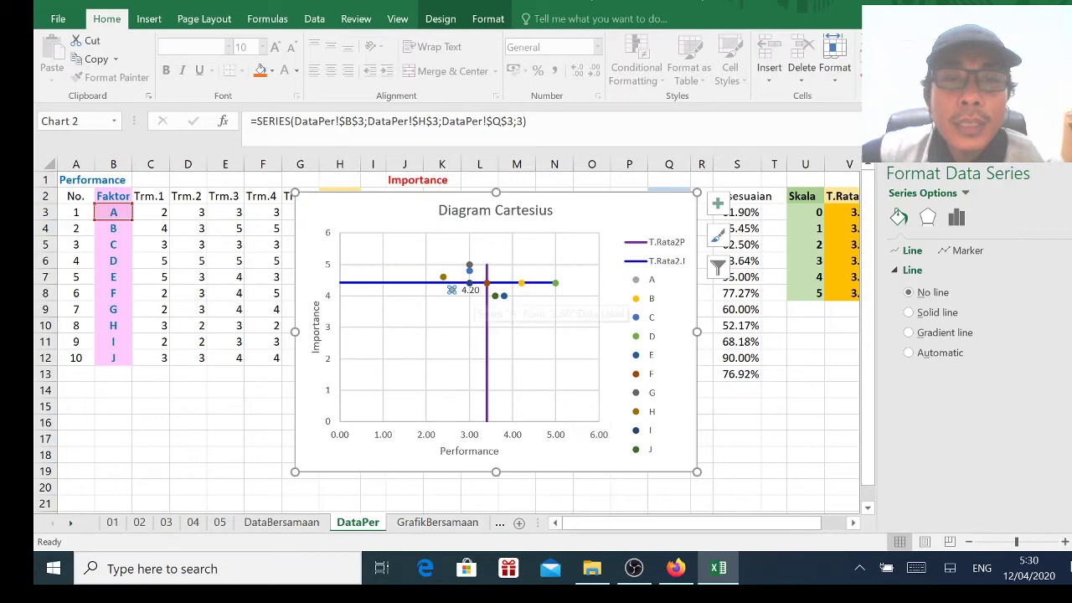
- Format the factor A data label to show only the series name, without X value, Y value or leader lines
left_click(452, 289)
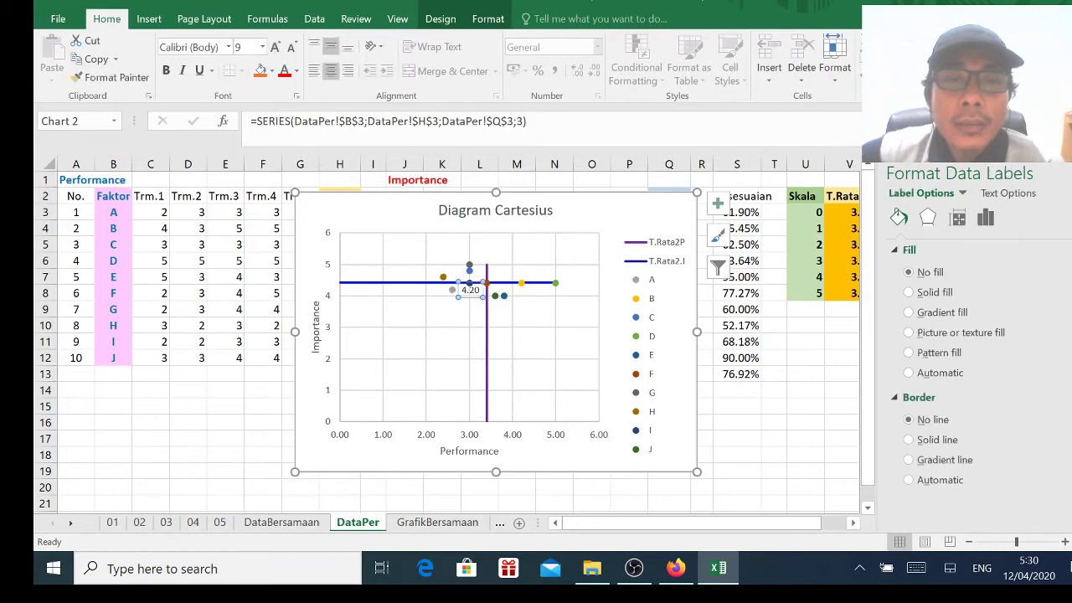
right_click(473, 288)
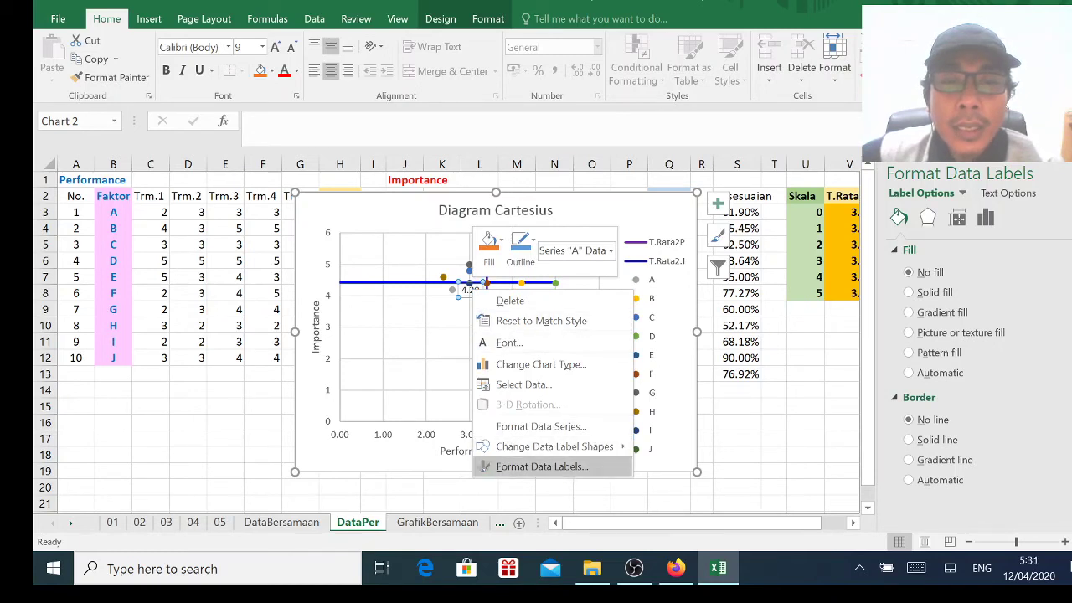
left_click(542, 467)
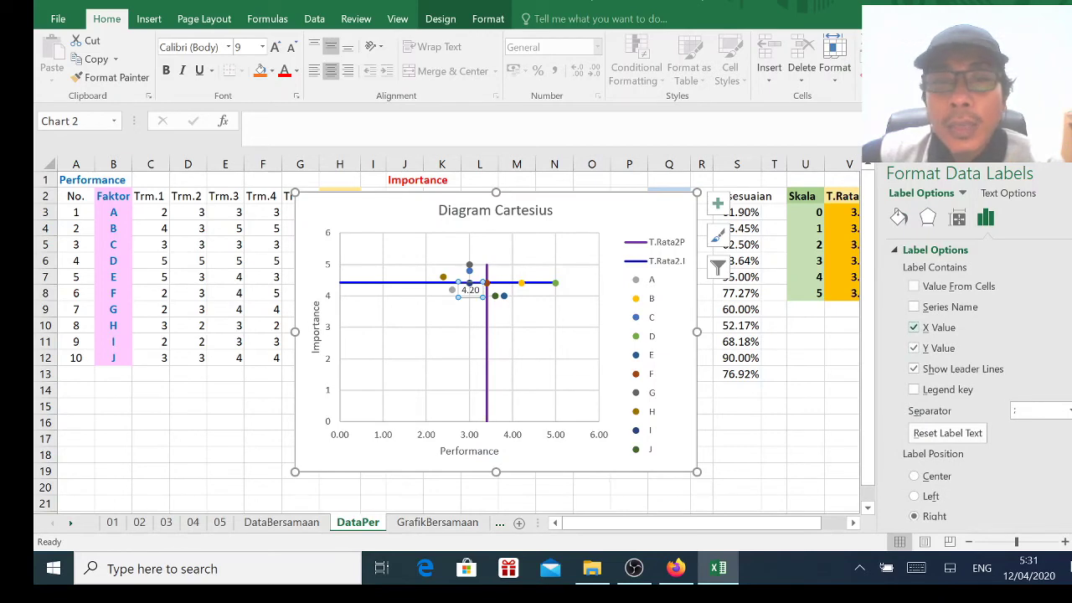
left_click(914, 327)
left_click(914, 368)
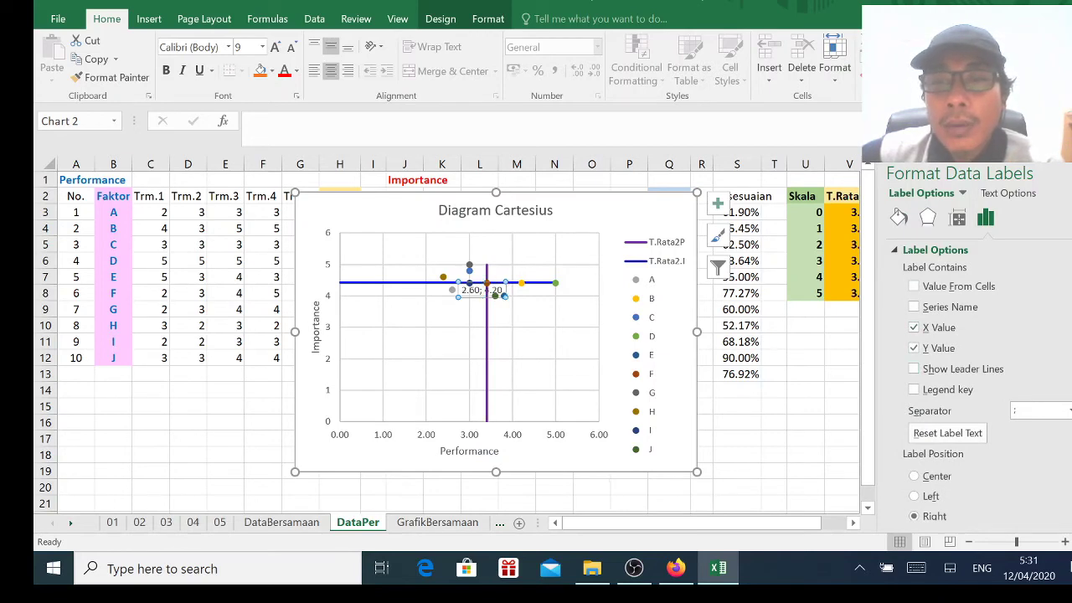
left_click(914, 306)
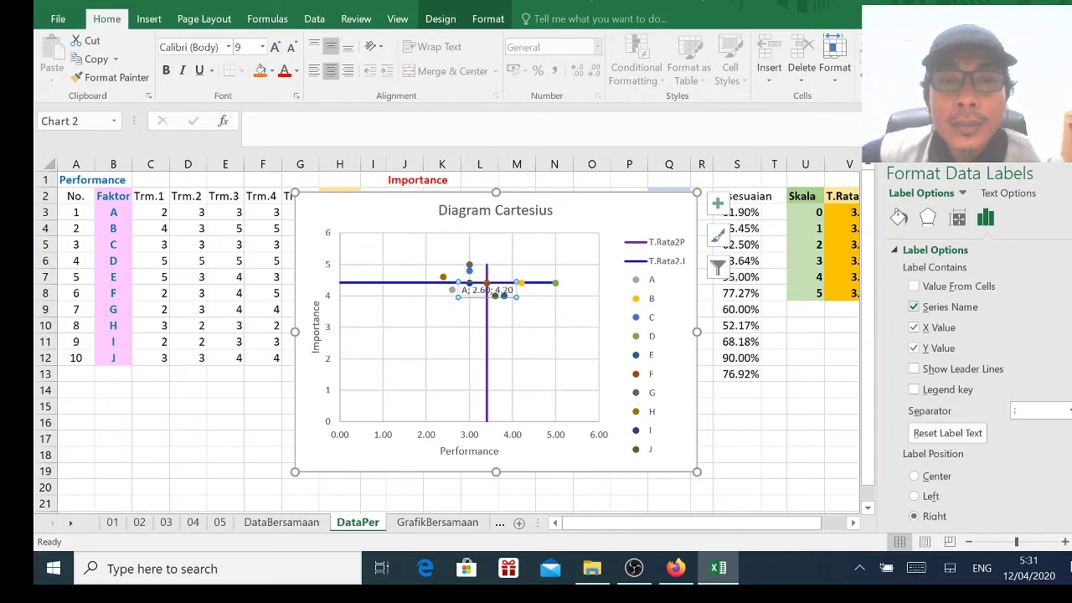
left_click(914, 328)
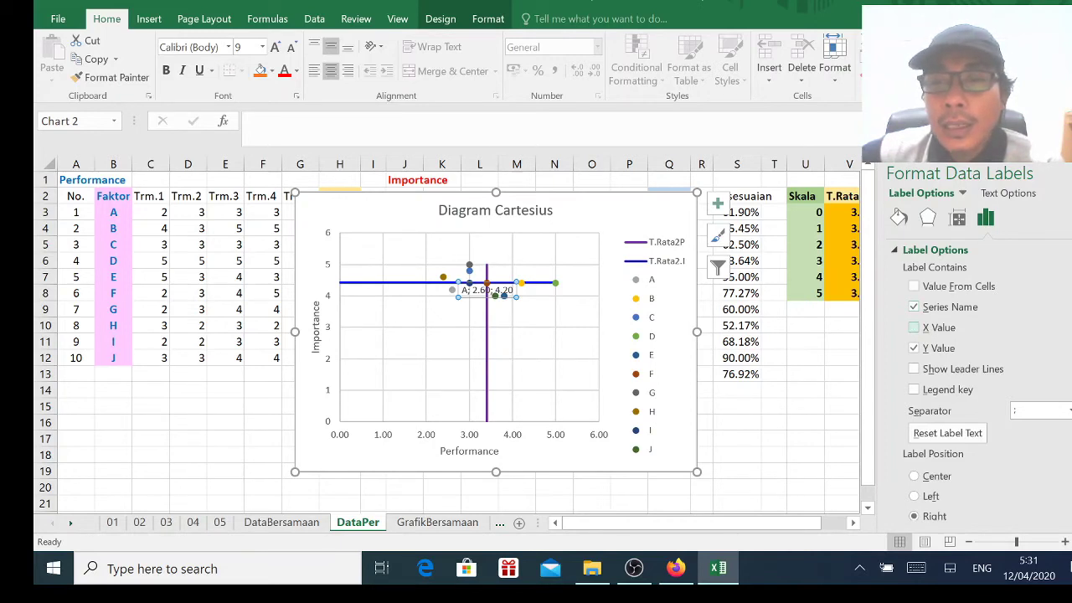
left_click(914, 347)
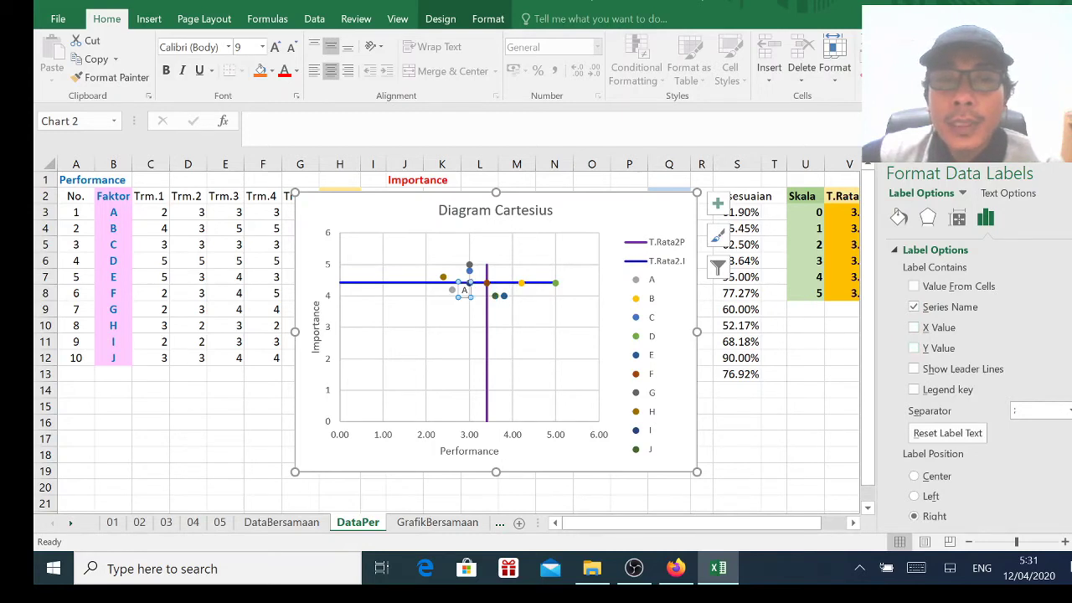
left_click(774, 438)
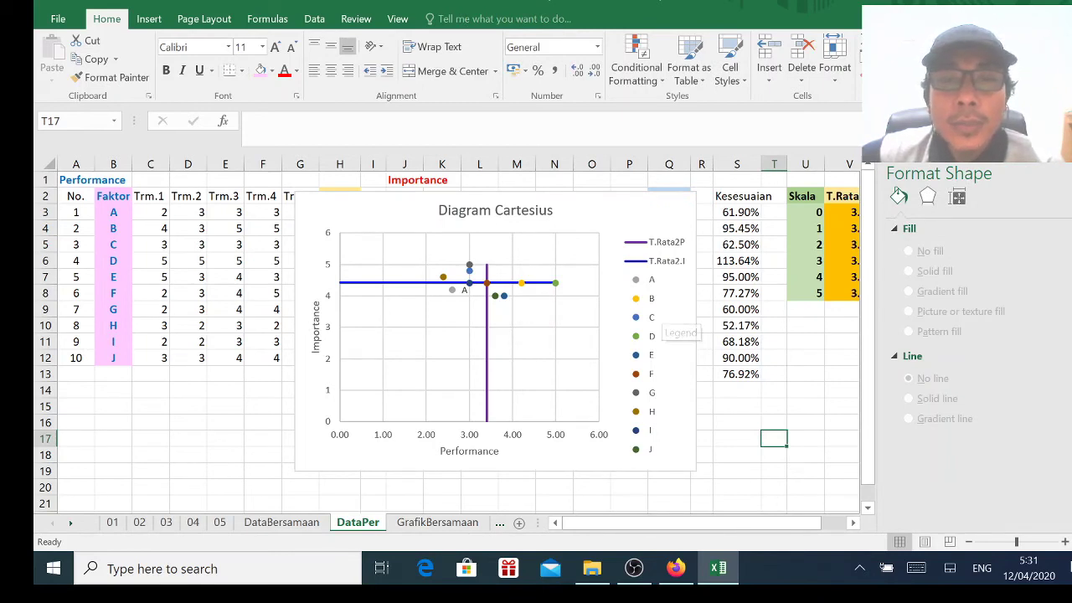
- Add a data label to the factor B point showing only the series name, without Y value or leader lines
left_click(521, 283)
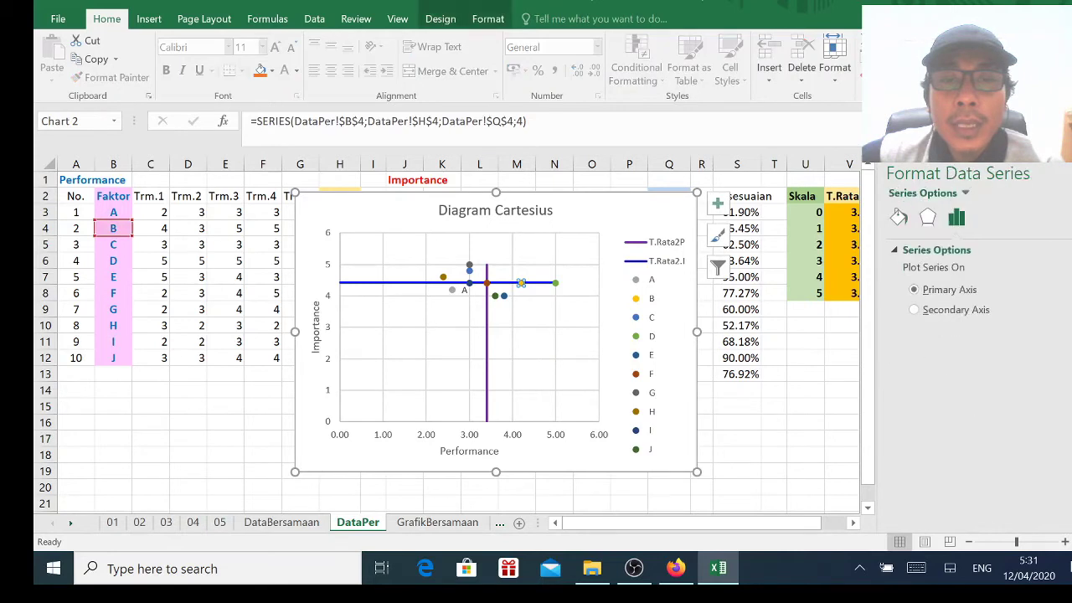
right_click(521, 283)
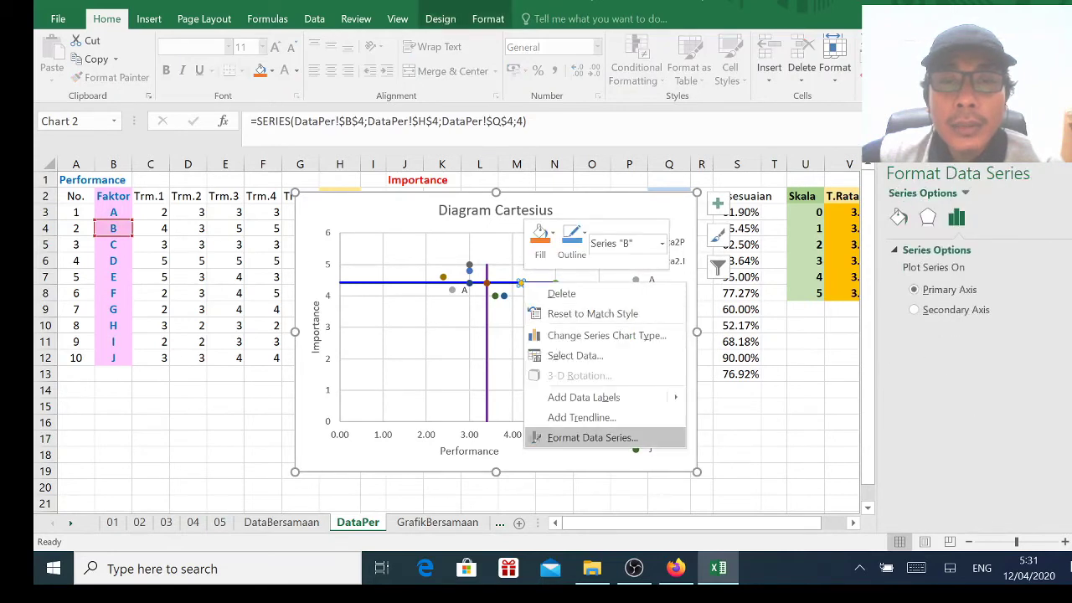
left_click(583, 397)
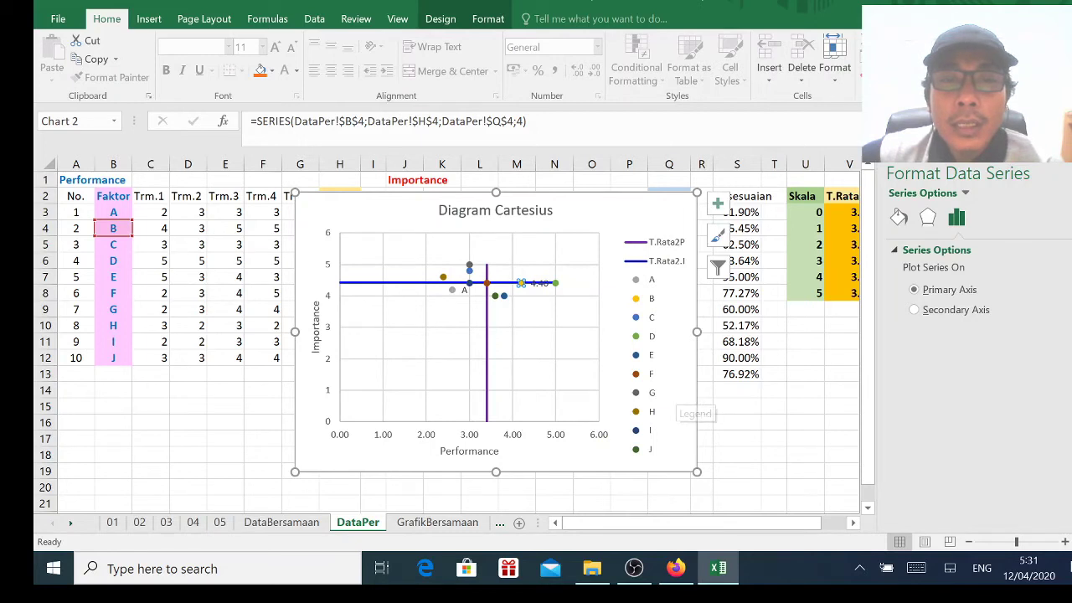
left_click(536, 283)
right_click(543, 283)
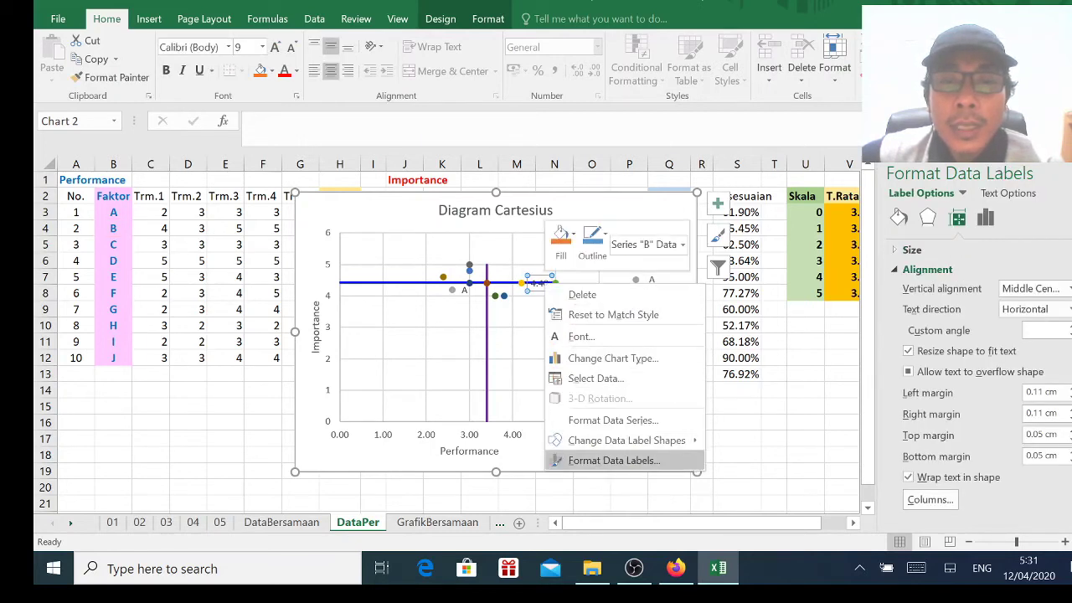
left_click(614, 460)
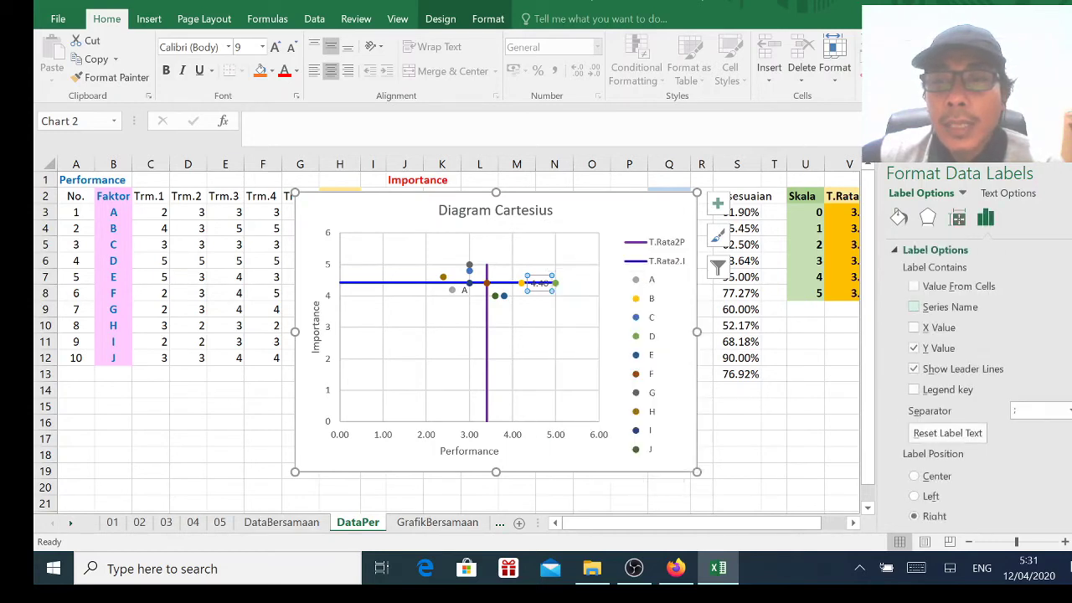
left_click(914, 307)
left_click(914, 348)
left_click(914, 369)
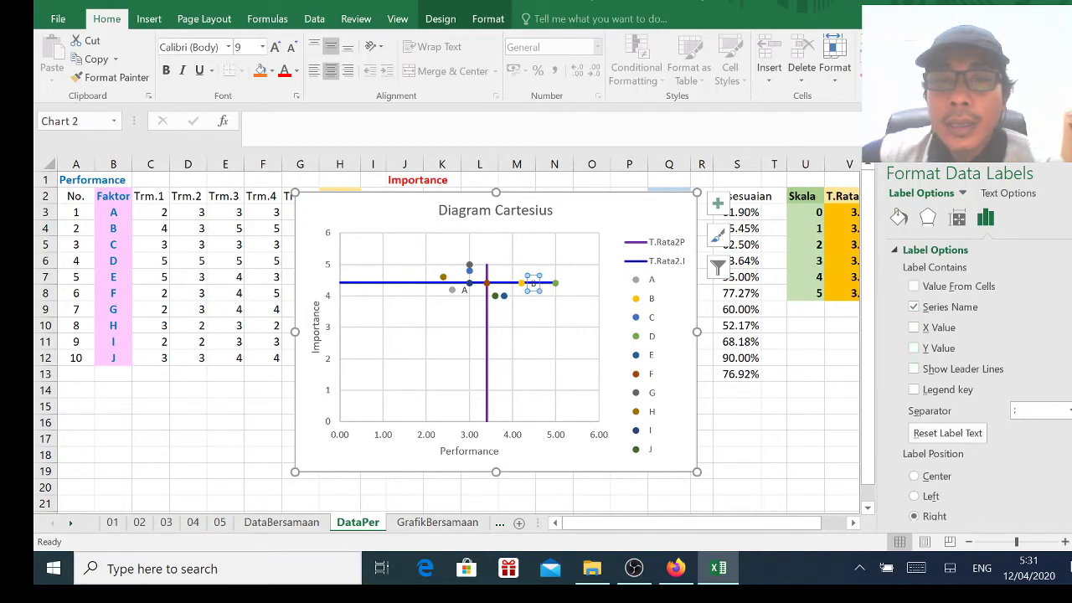
left_click(737, 422)
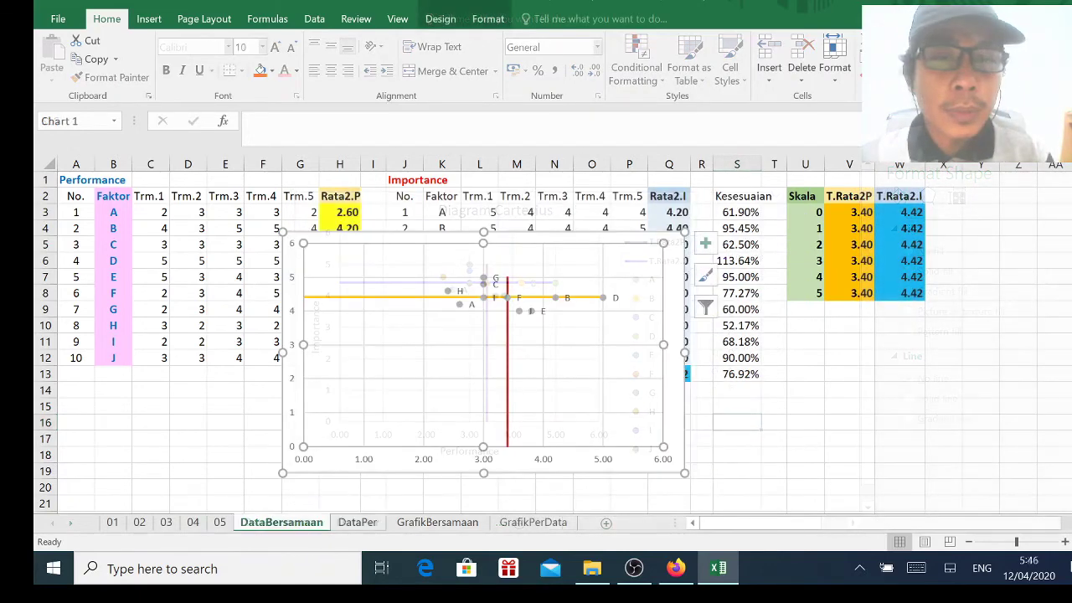
- Return to the DataPer sheet and look at the horizontal axis scale of the labelled chart
key("ctrl+Page_Down")
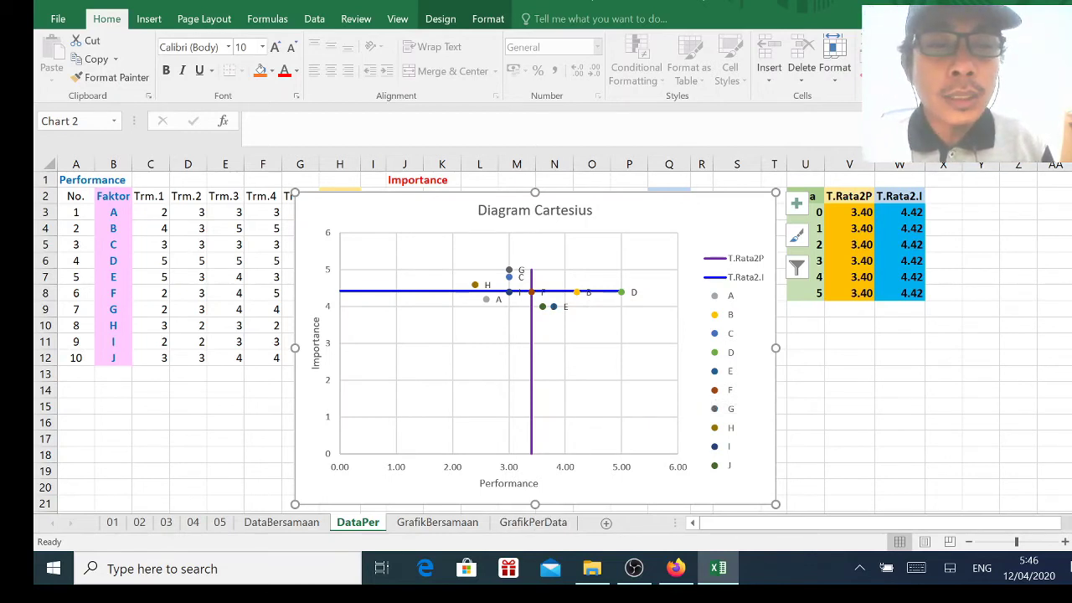
left_click(509, 466)
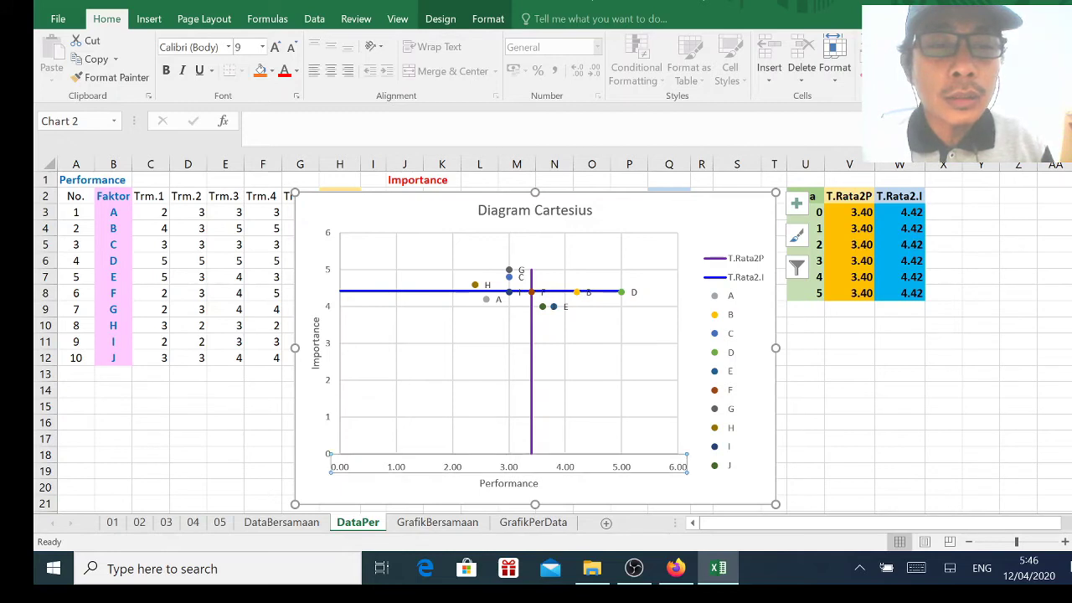
left_click(805, 471)
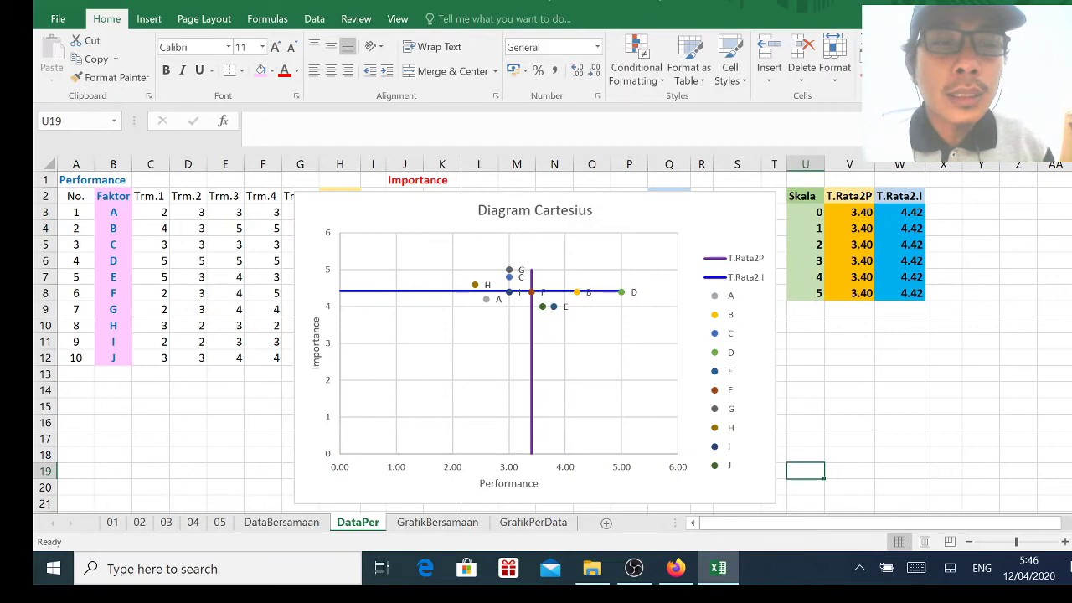
- Set the bounds of the vertical Importance axis to a minimum of 3.5 and a maximum of 5.0
left_click(327, 344)
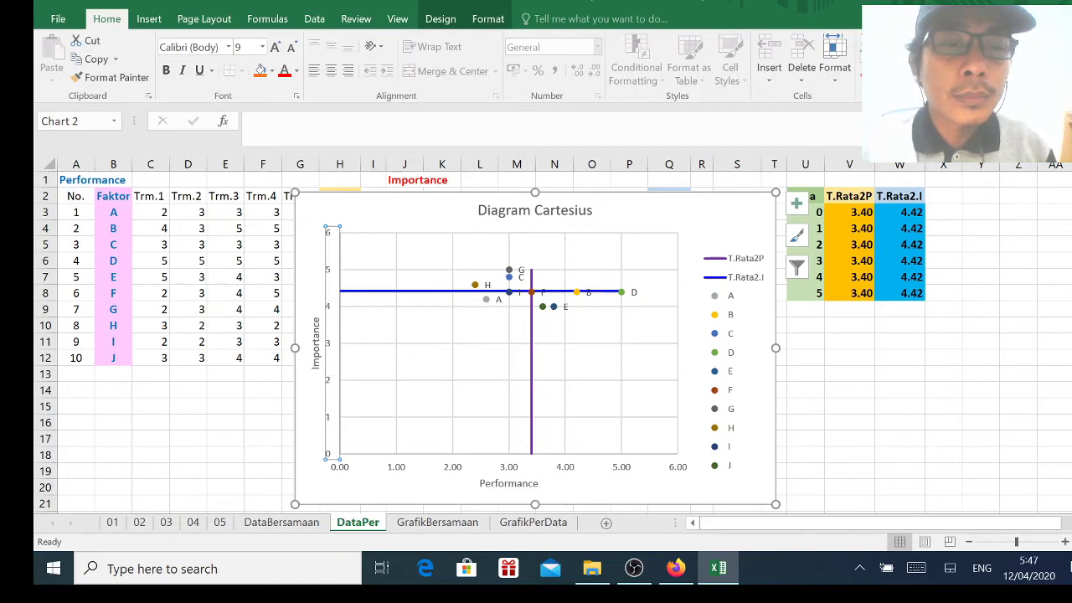
double_click(327, 351)
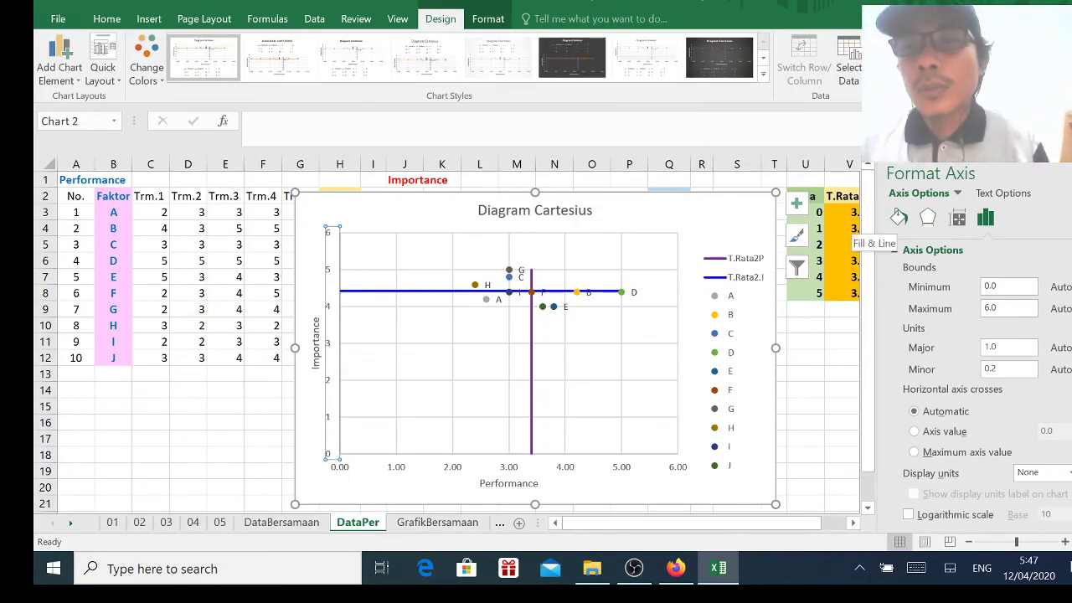
left_click(899, 217)
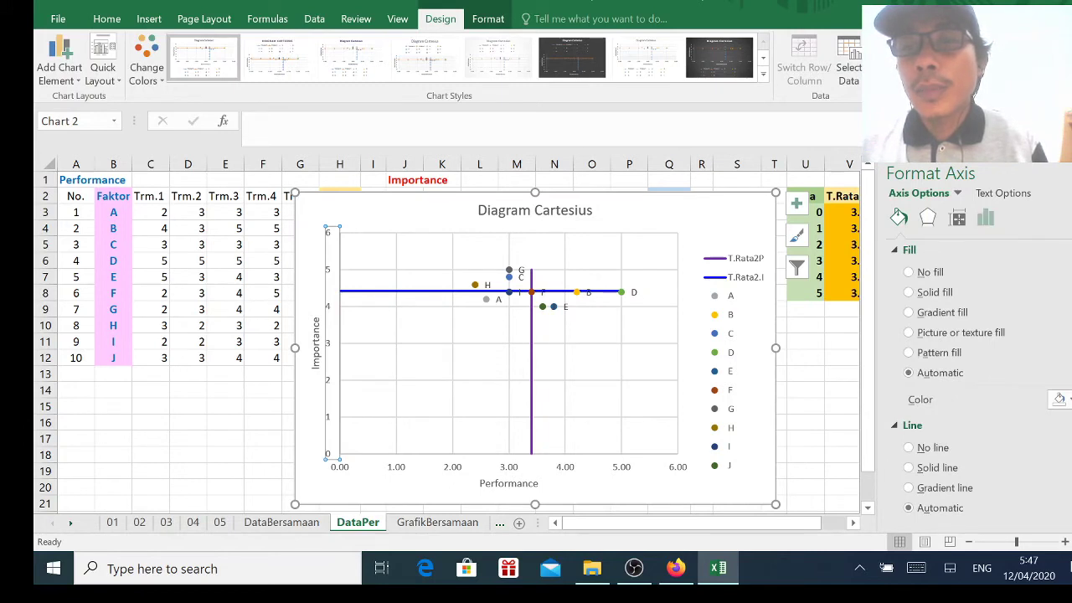
left_click(986, 218)
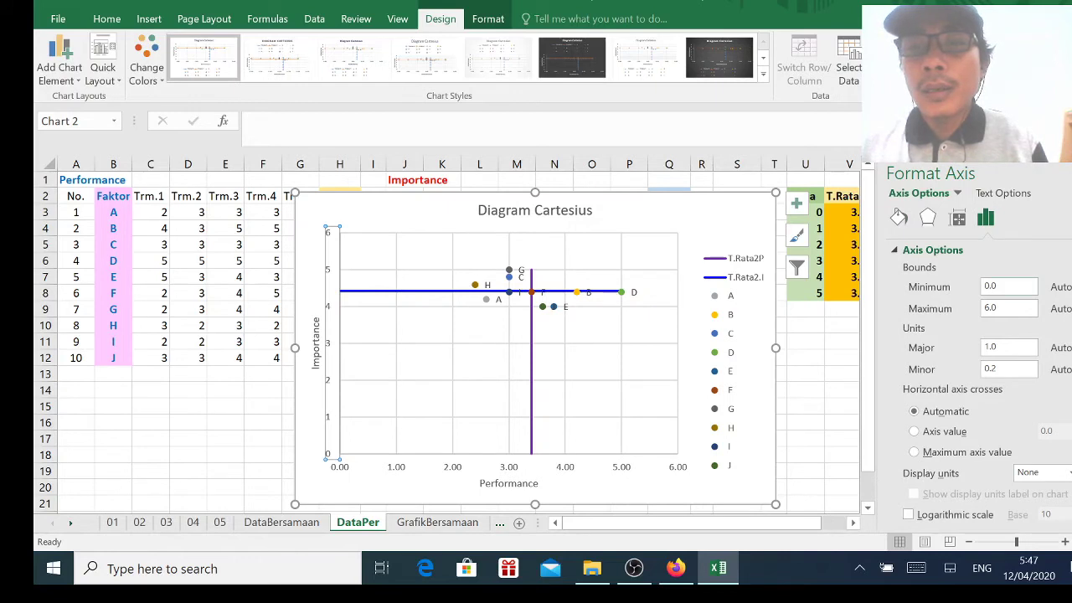
double_click(990, 285)
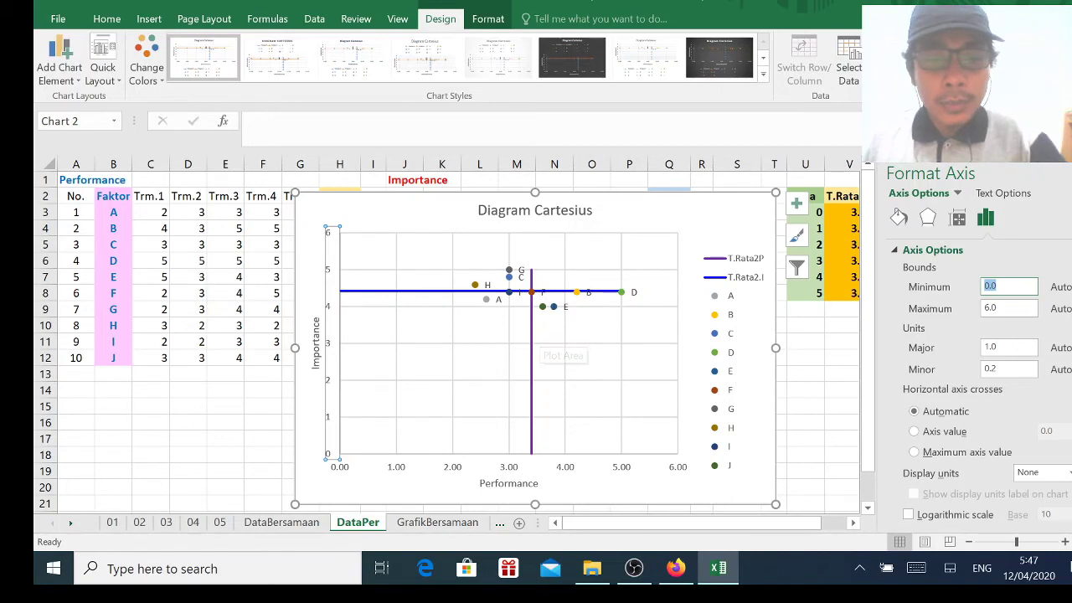
type("3.5")
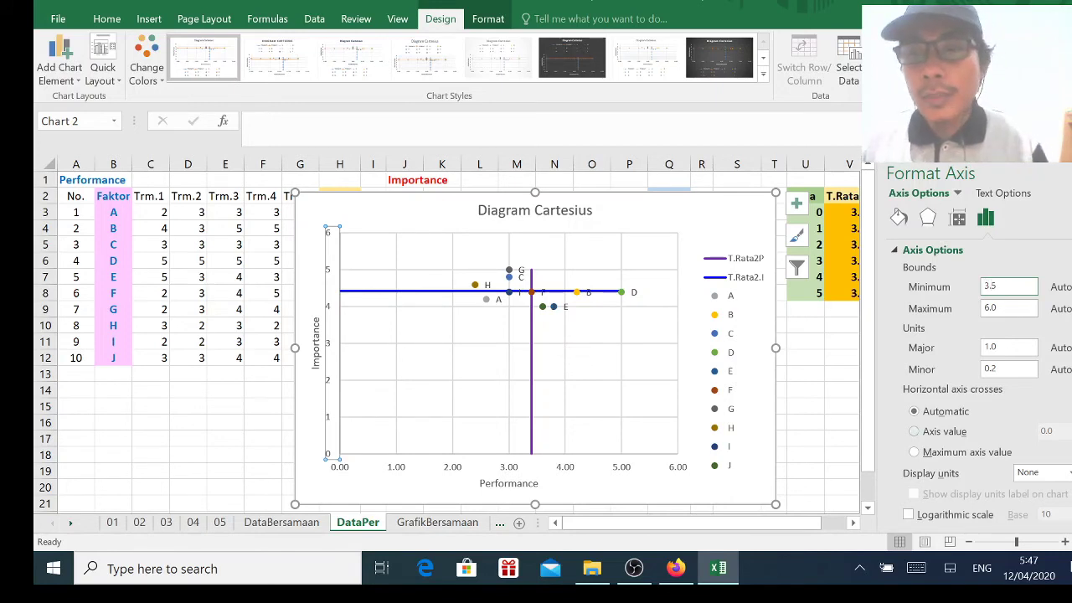
key("Tab")
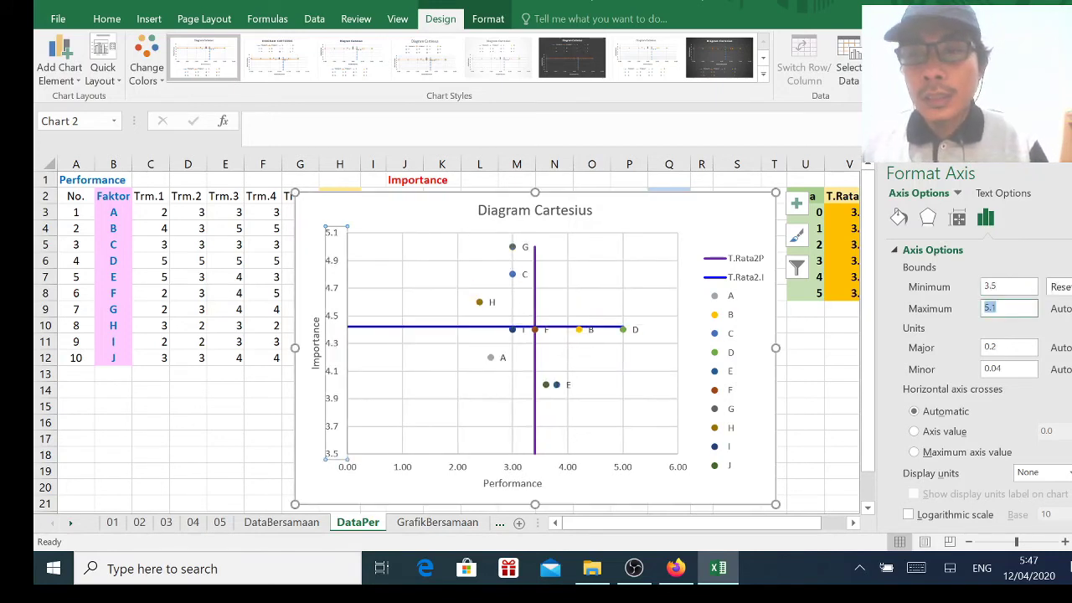
type("5")
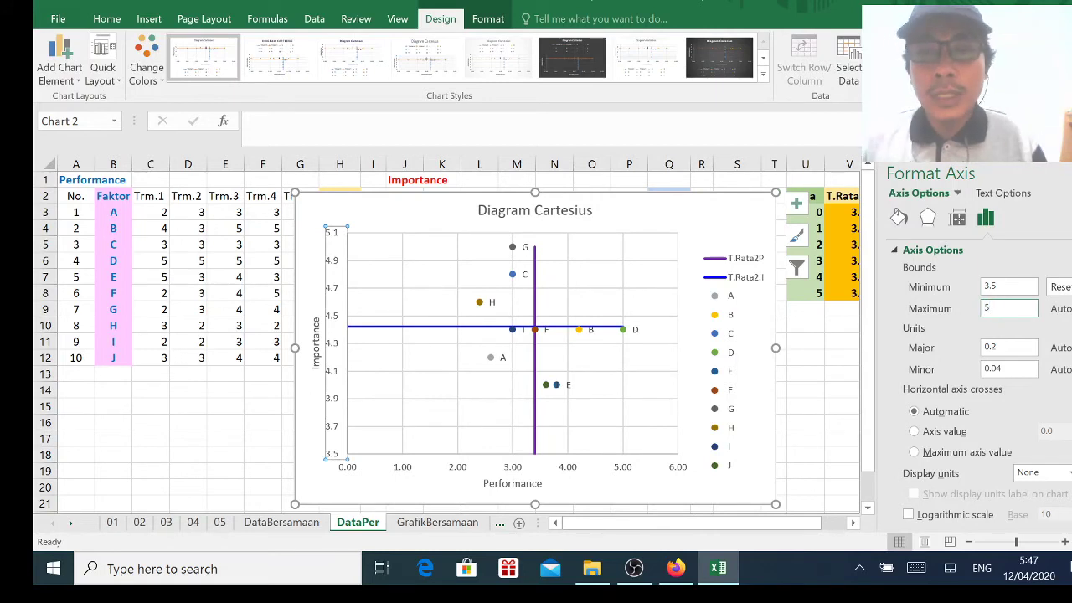
key("Tab")
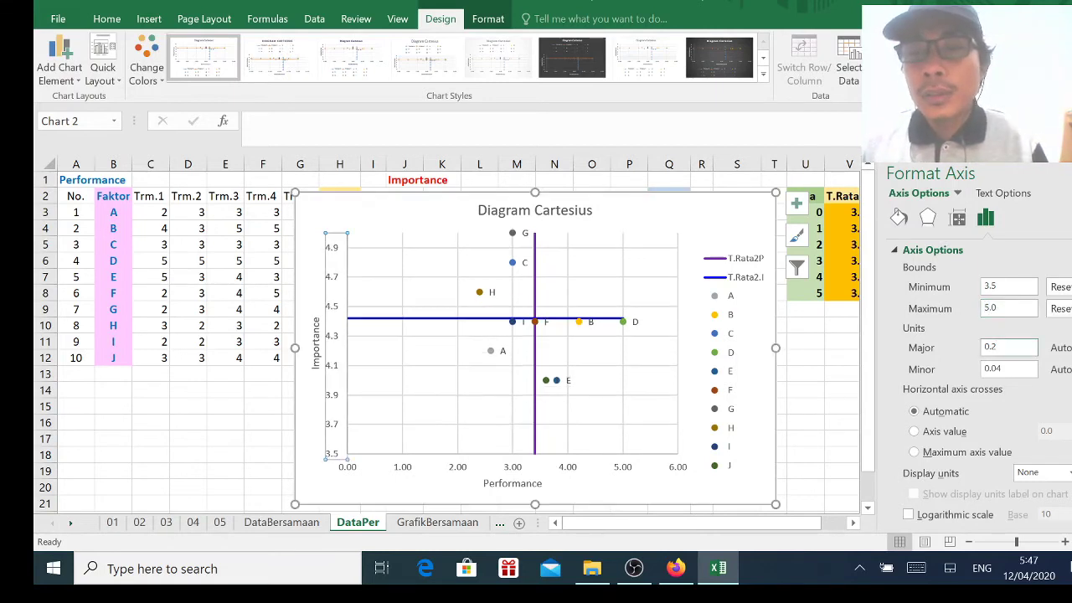
- Set the vertical Importance axis units to 0.1 minor and 0.5 major
key("Tab")
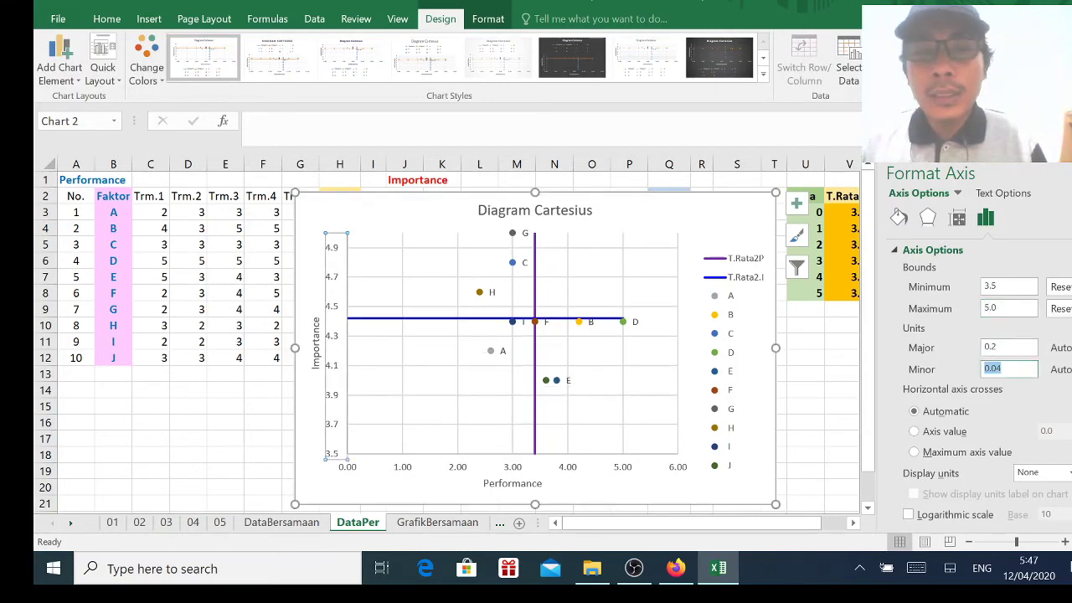
type("0")
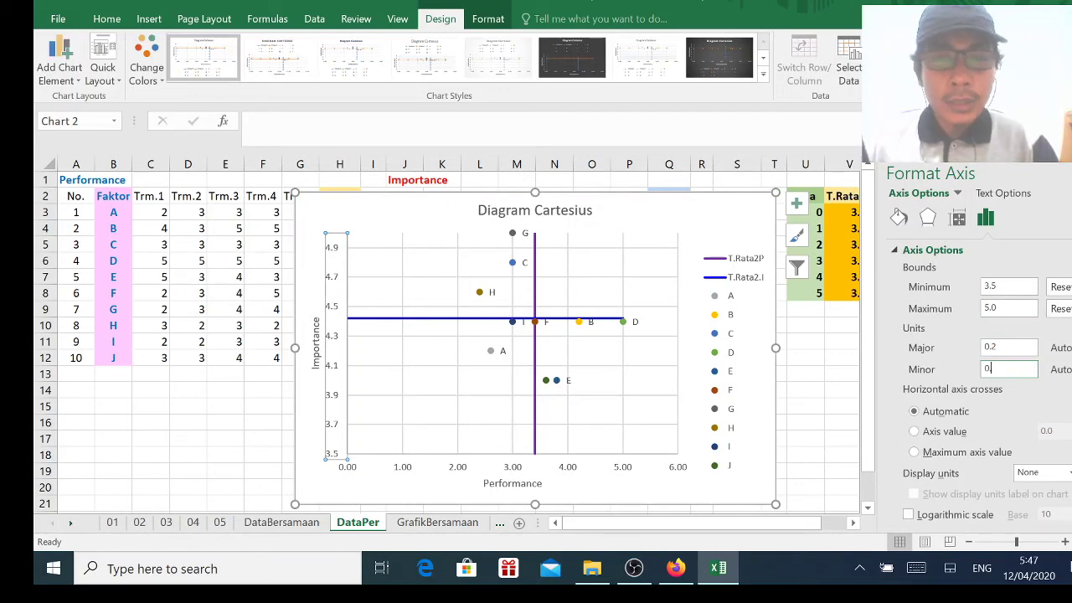
type(".1")
left_click(1010, 347)
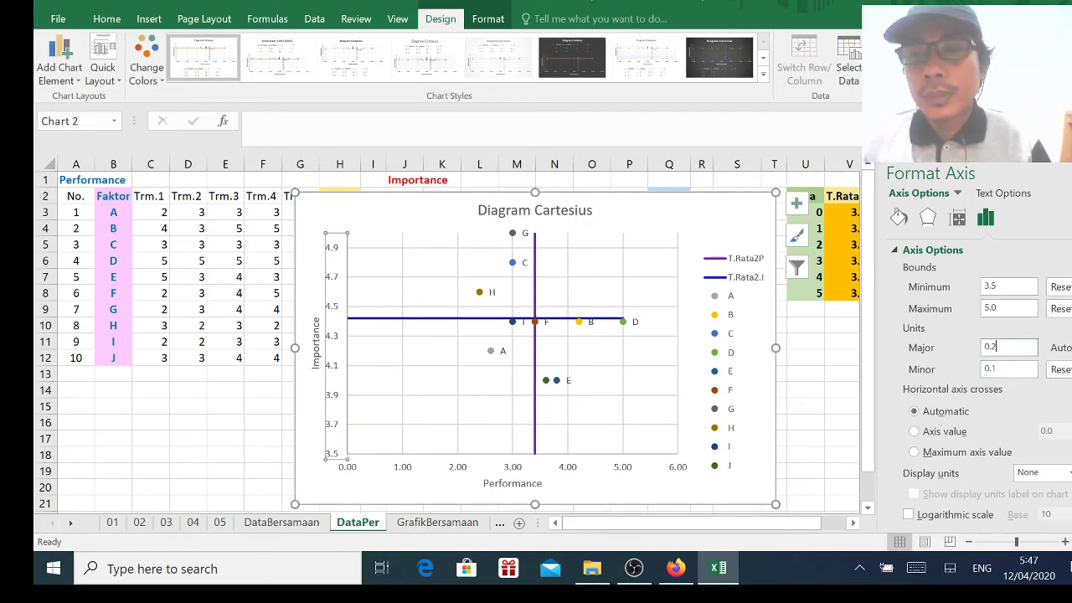
key("BackSpace")
type("5")
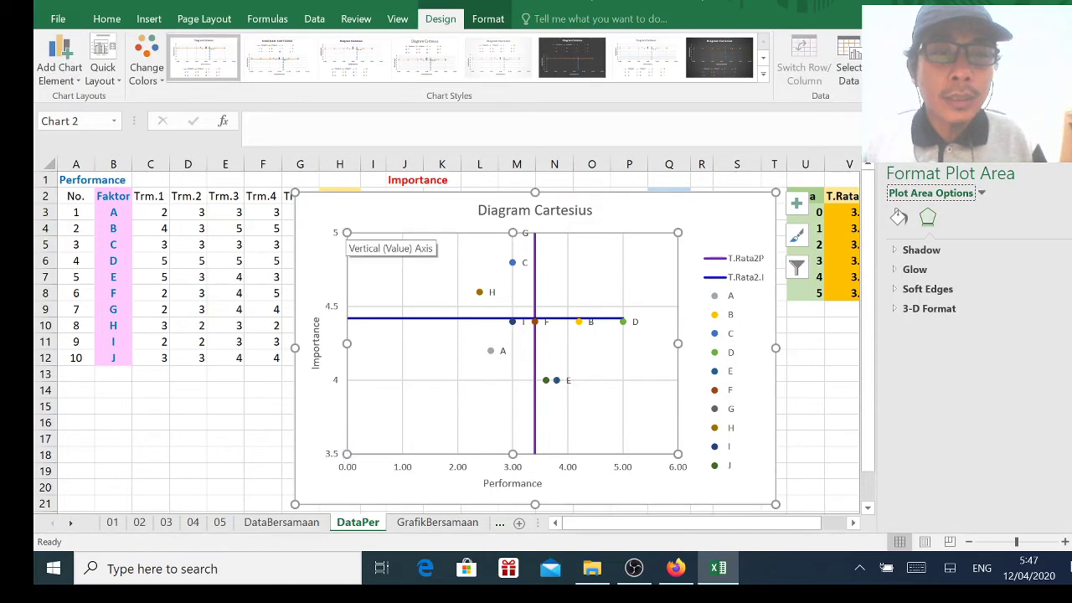
- Set the bounds of the horizontal Performance axis to a minimum of 2.0 and a maximum of 5.0
left_click(411, 467)
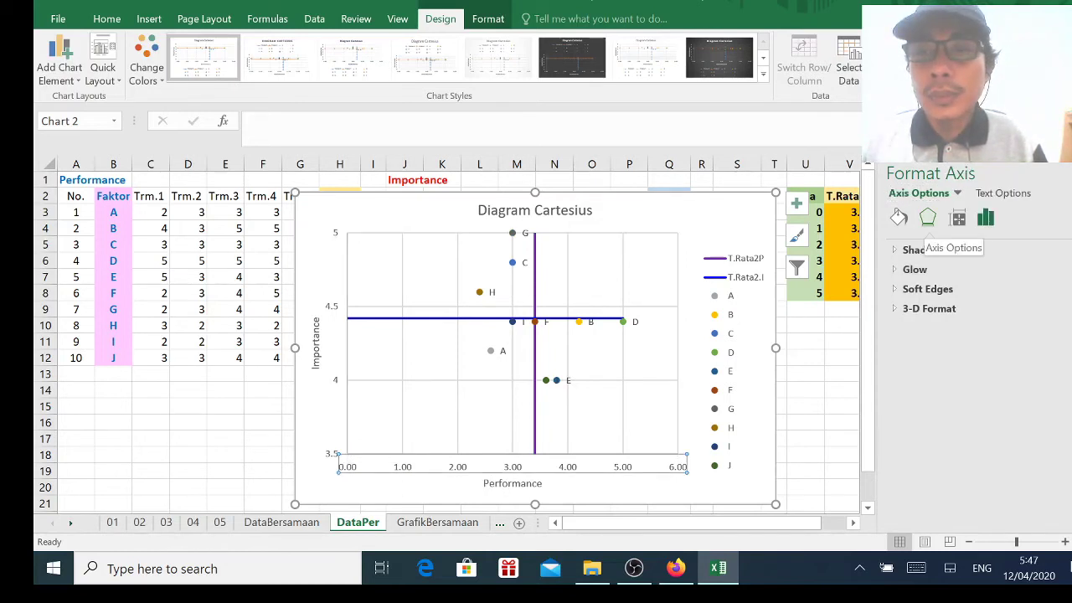
left_click(986, 218)
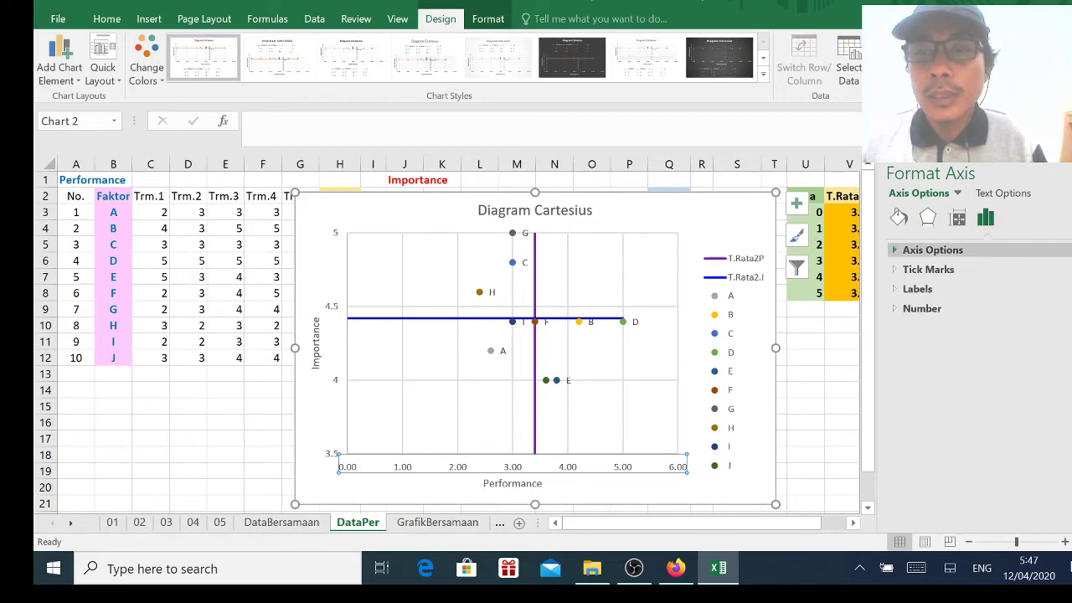
left_click(933, 250)
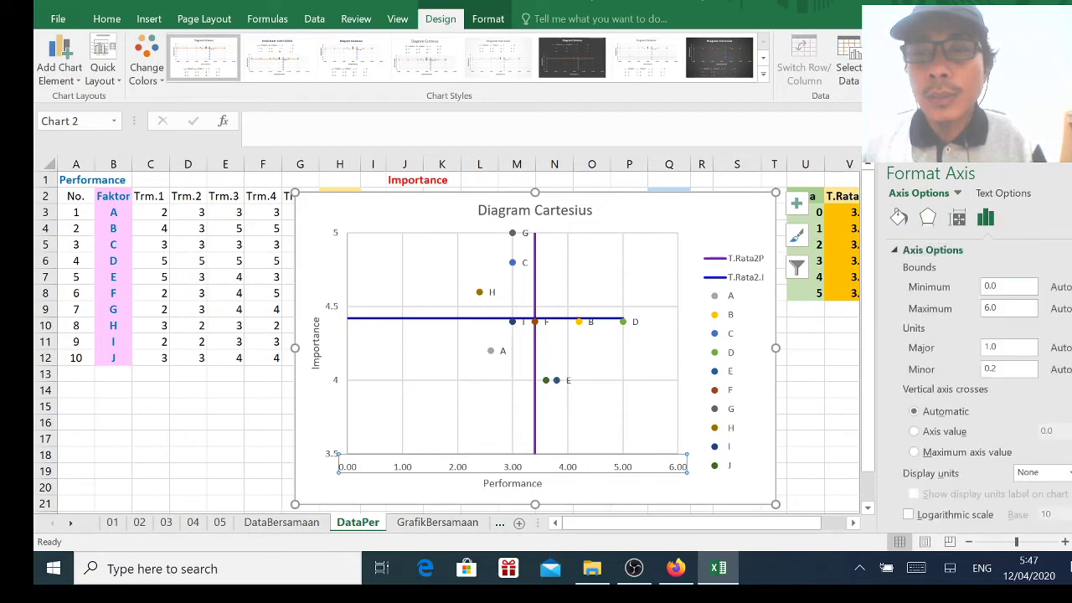
double_click(990, 285)
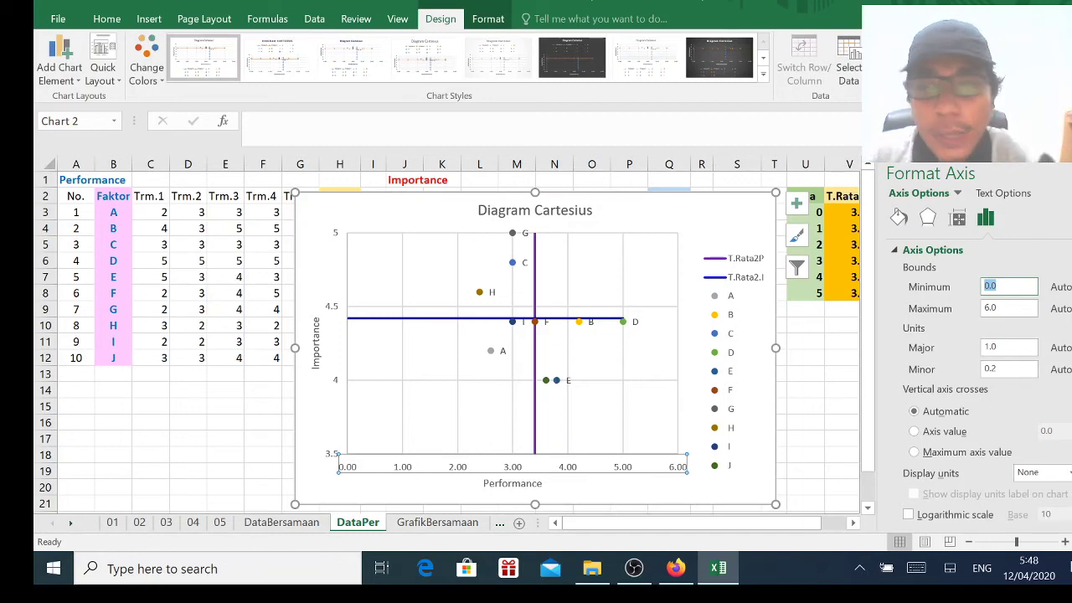
type("2")
key("Tab")
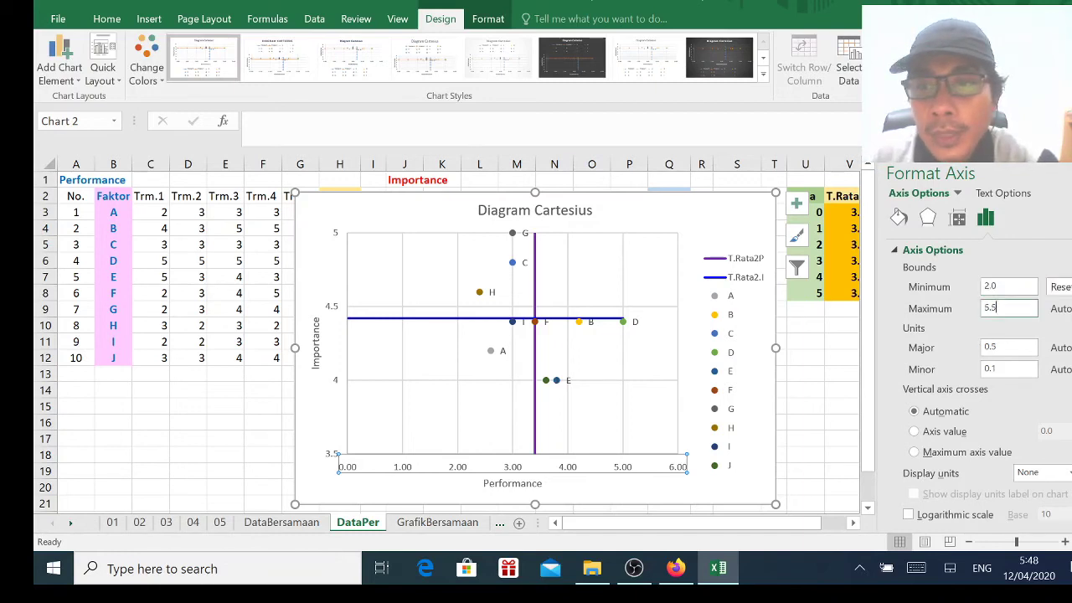
type("5")
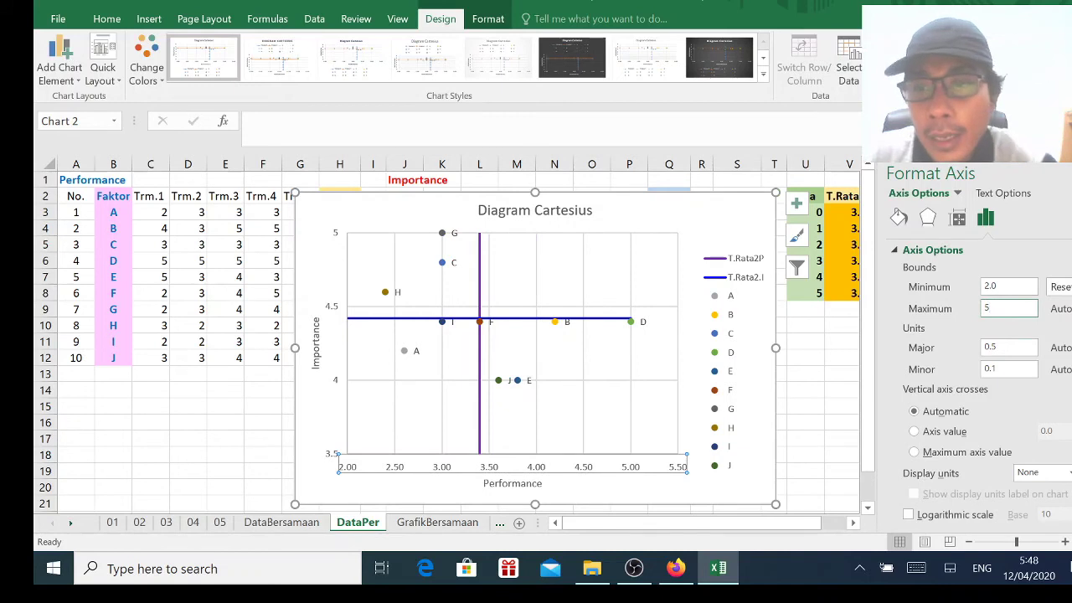
key("Return")
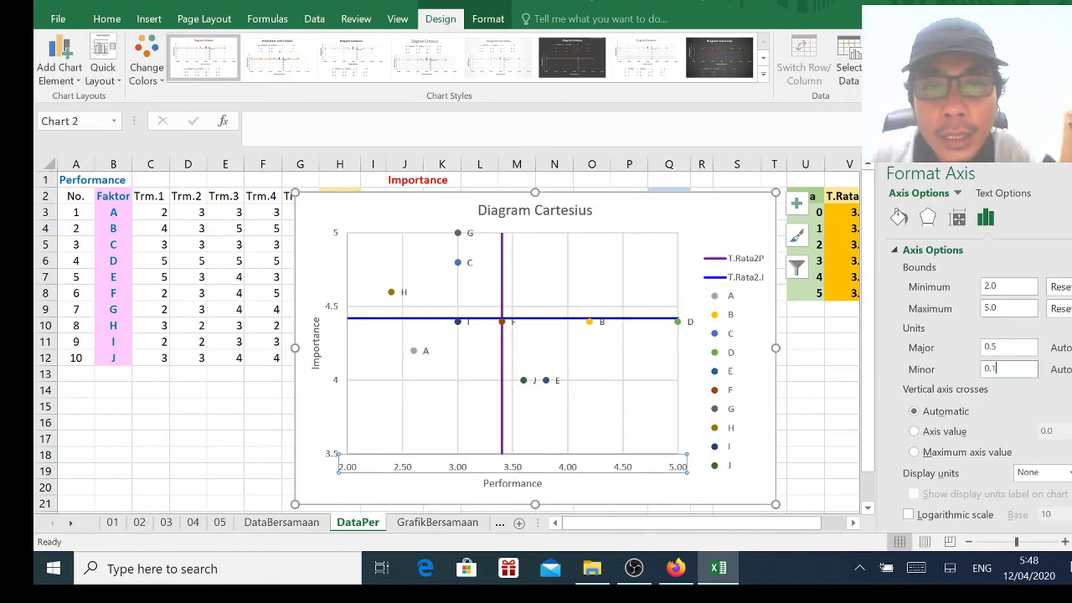
left_click(586, 411)
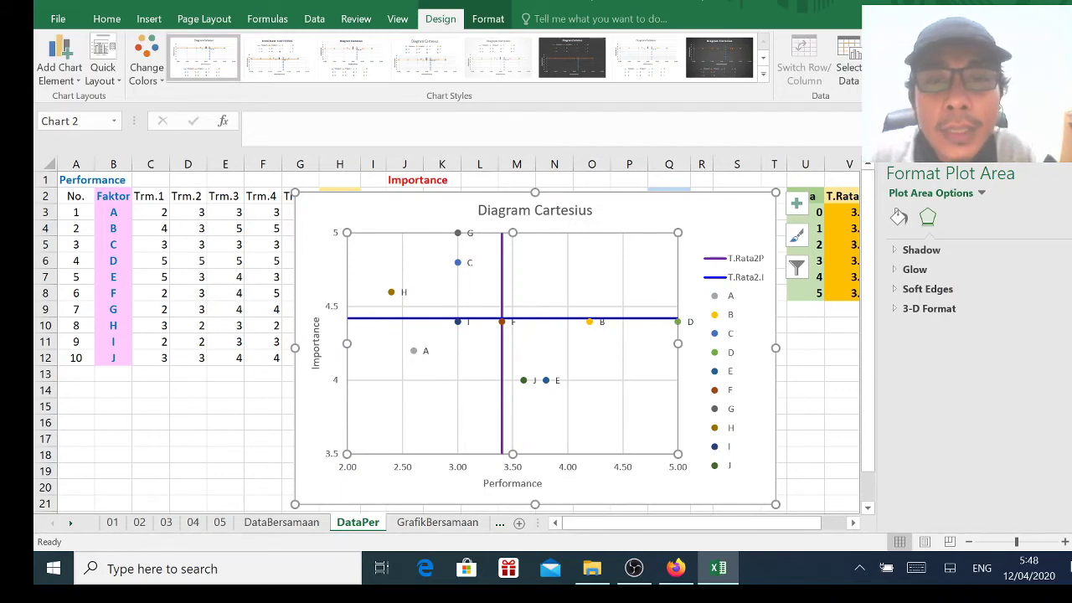
left_click(805, 405)
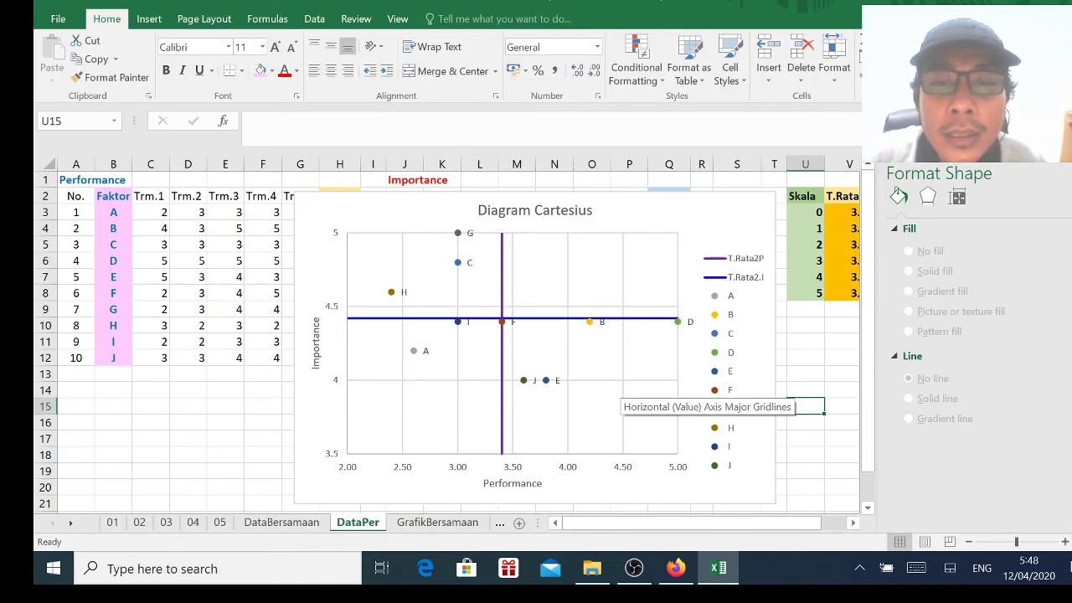
- Hide the major gridlines of the horizontal Performance axis by setting their line to No line
left_click(625, 381)
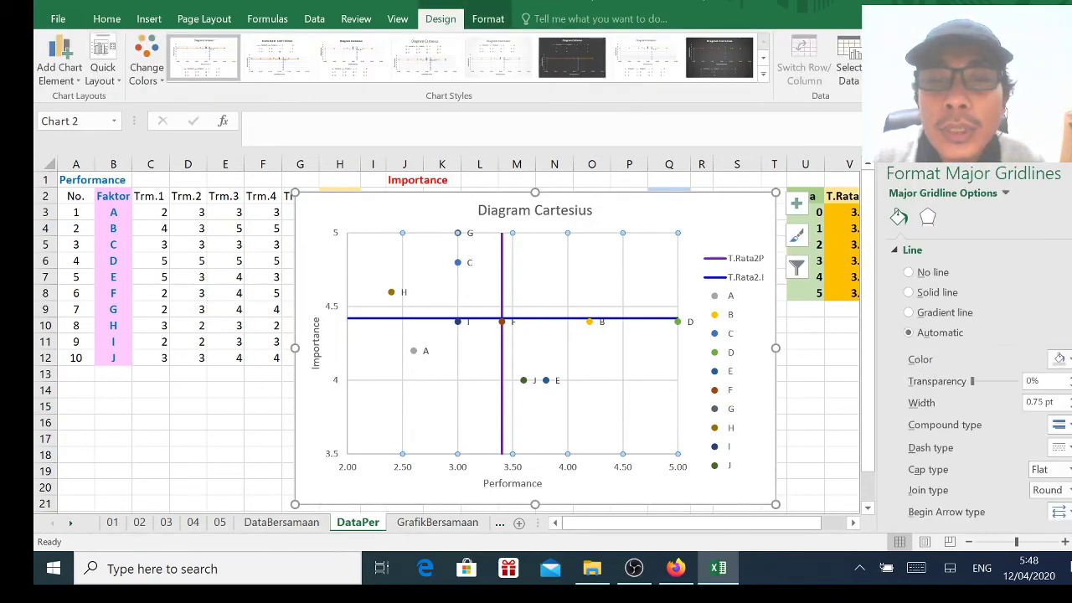
right_click(624, 379)
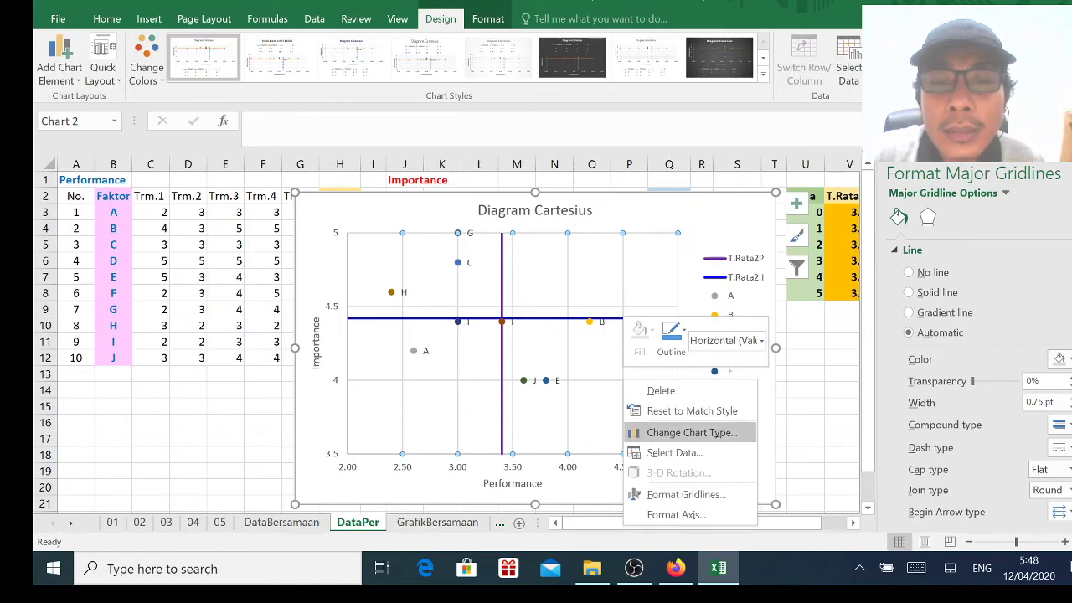
left_click(683, 495)
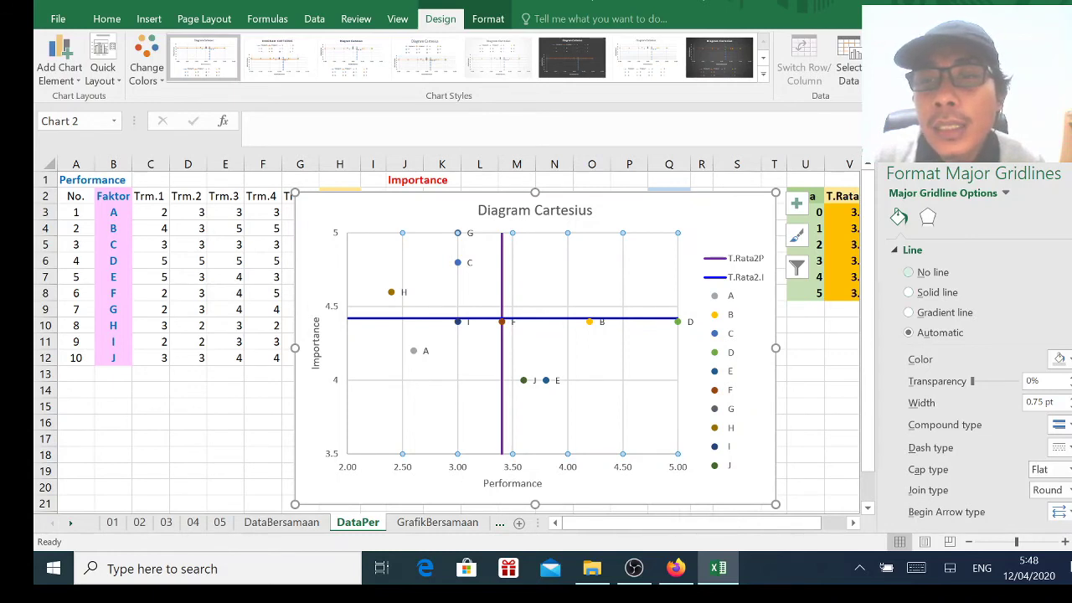
left_click(909, 272)
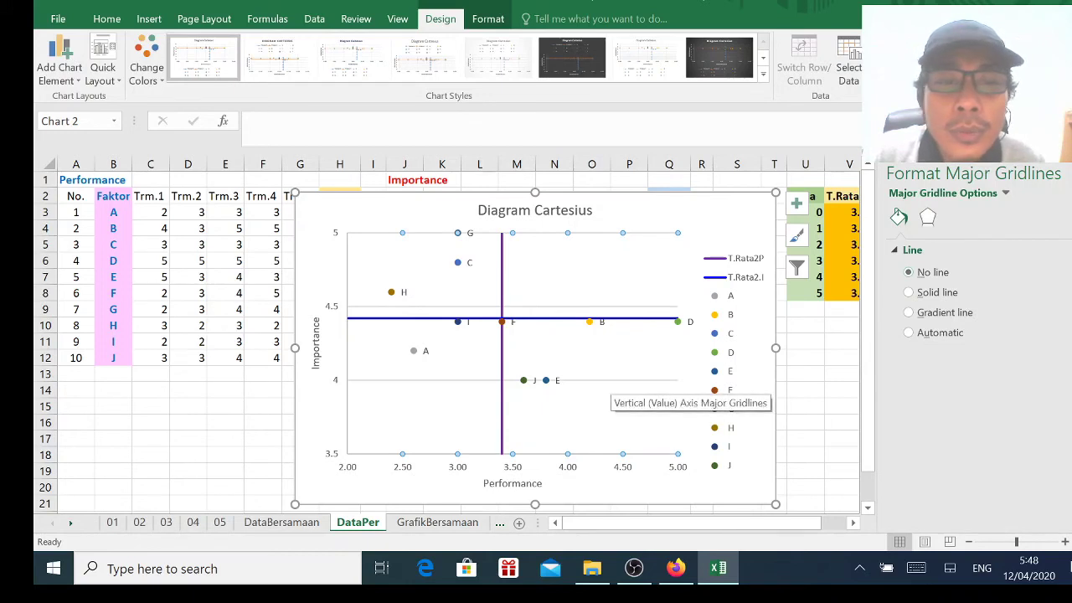
- Hide the major gridlines of the vertical Importance axis by setting their line to No line
left_click(909, 333)
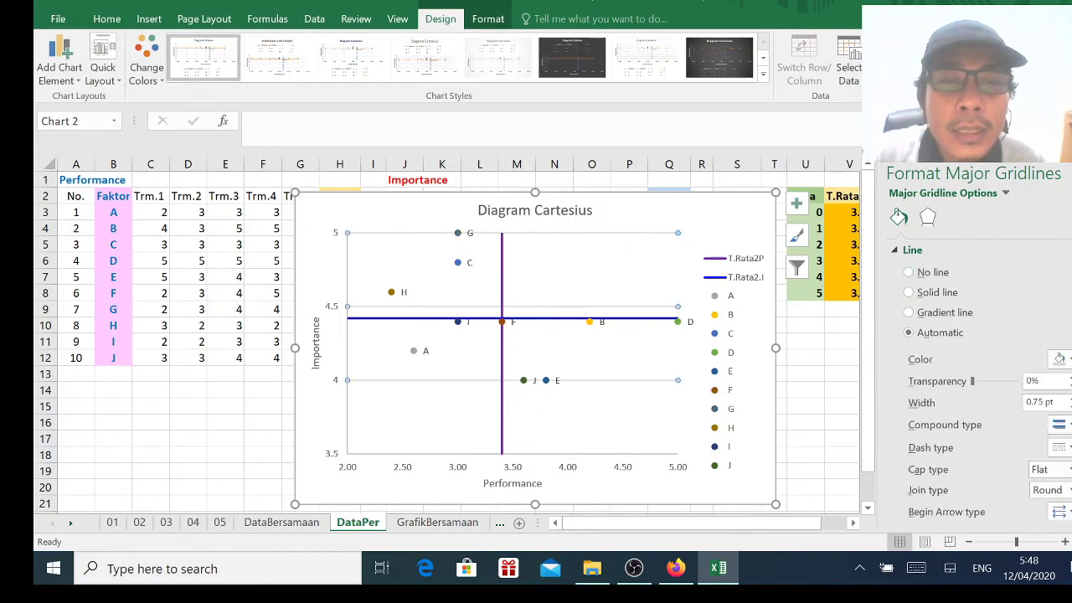
right_click(612, 380)
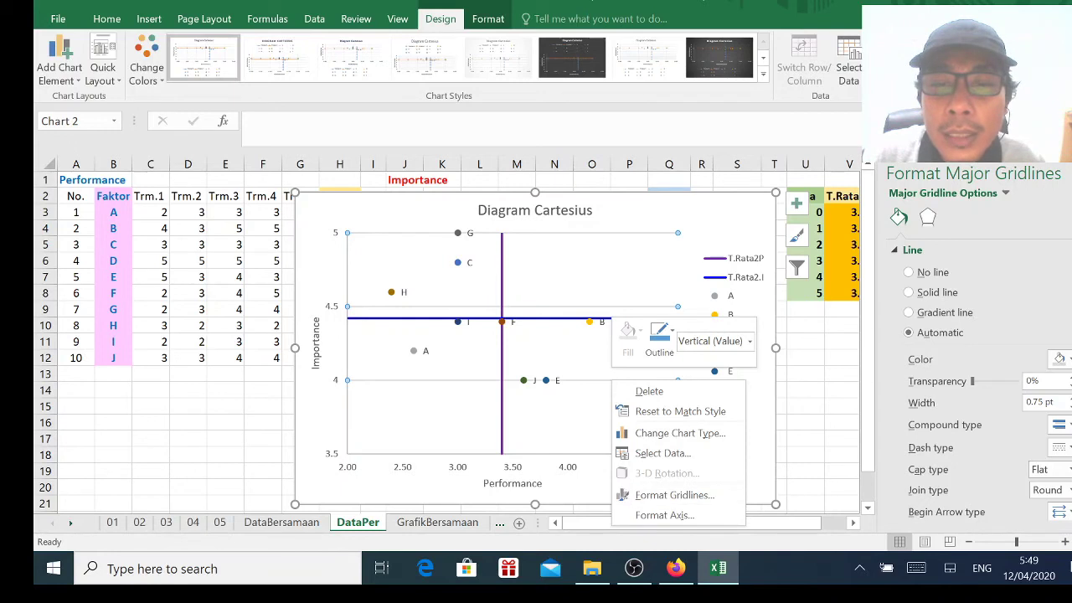
left_click(909, 293)
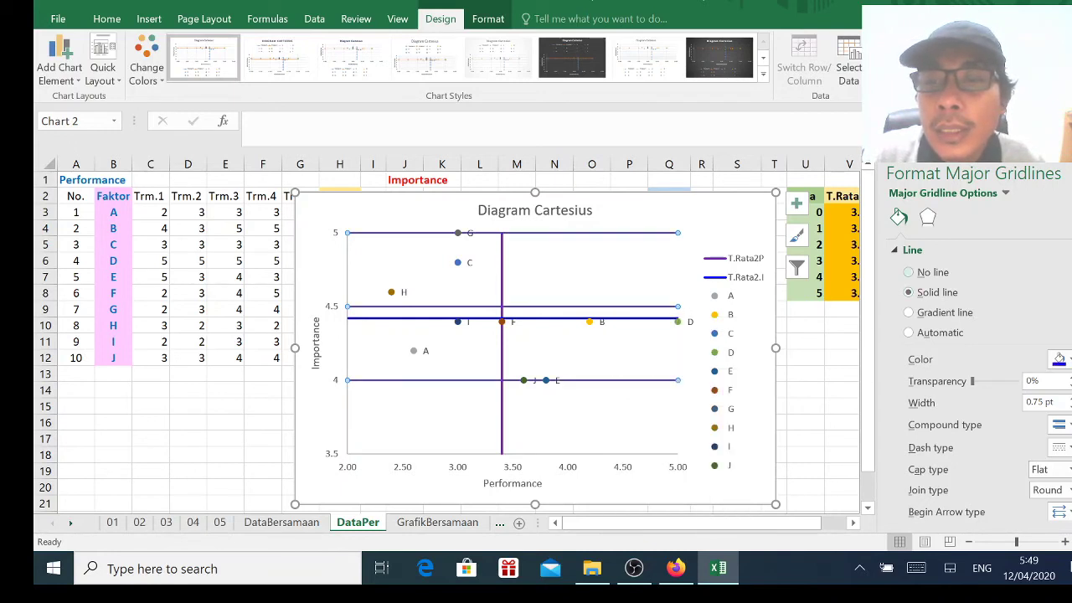
left_click(909, 272)
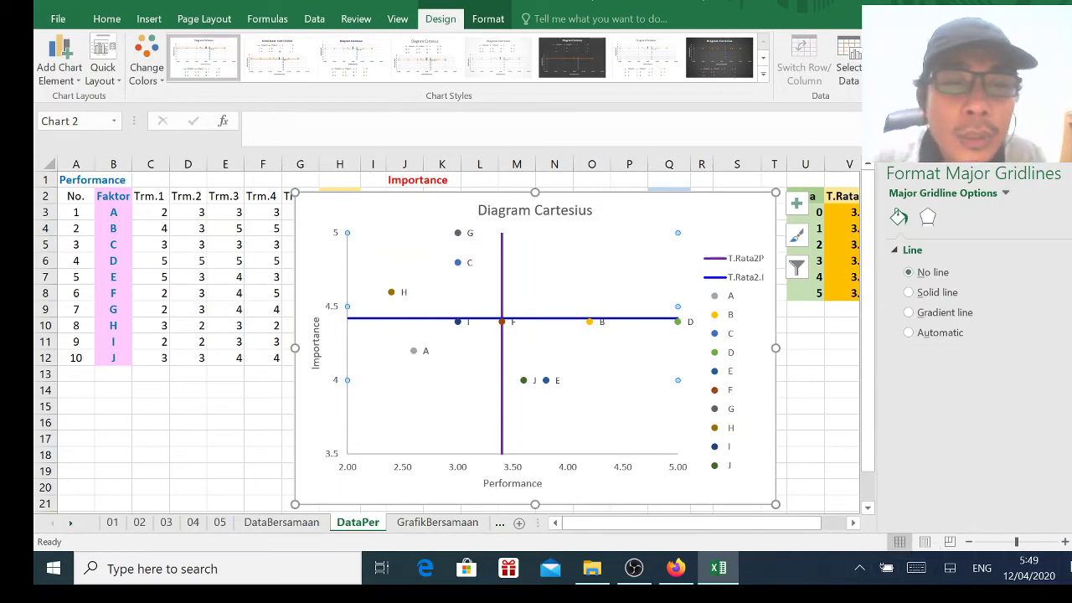
- Try a solid fill on the chart's plot area, and set its fill to No fill
left_click(339, 440)
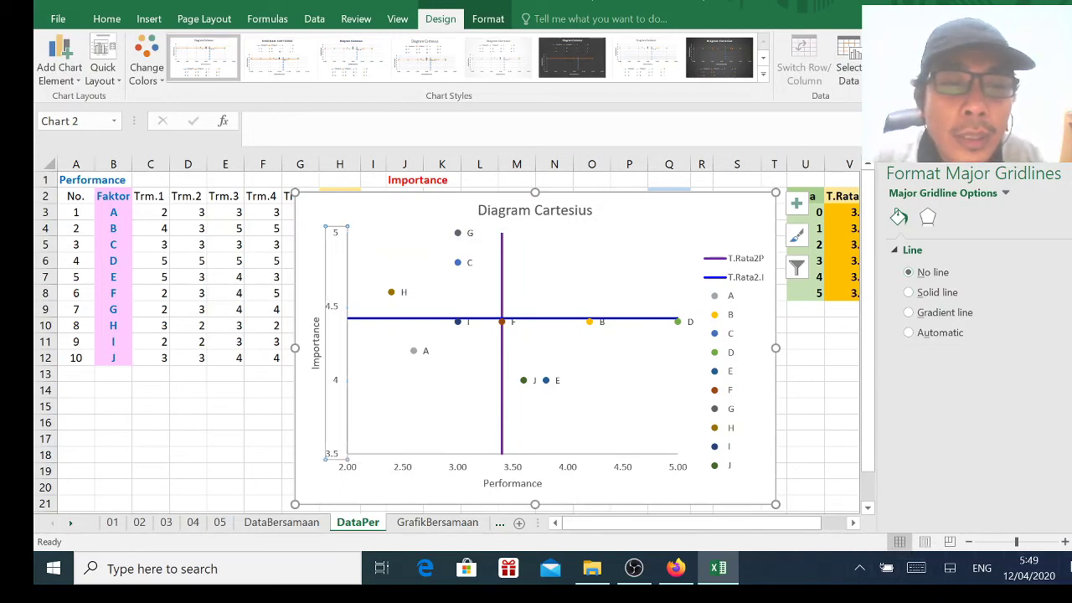
left_click(368, 419)
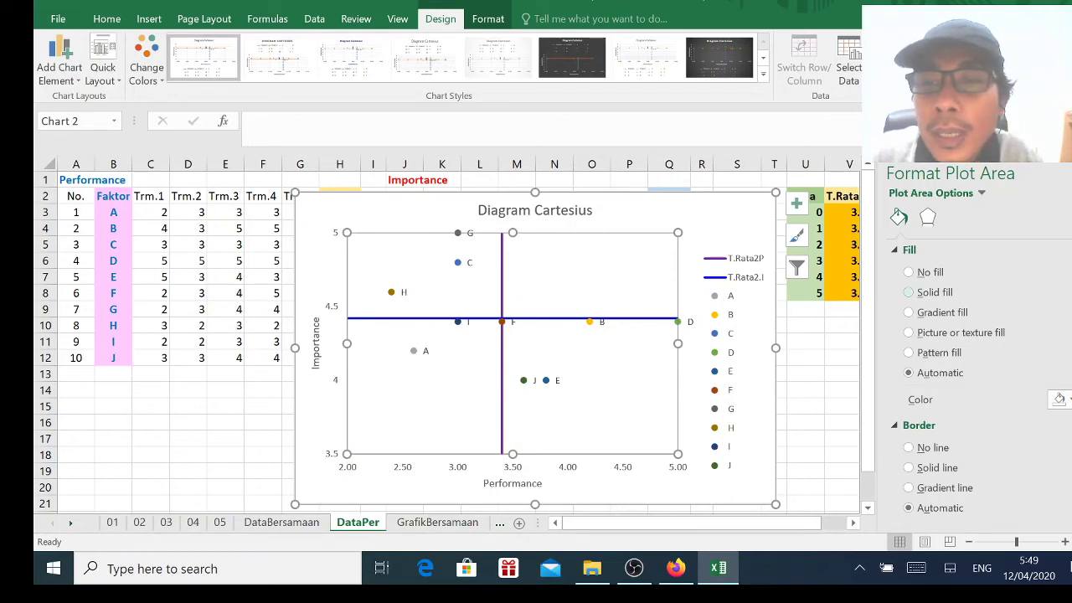
left_click(909, 292)
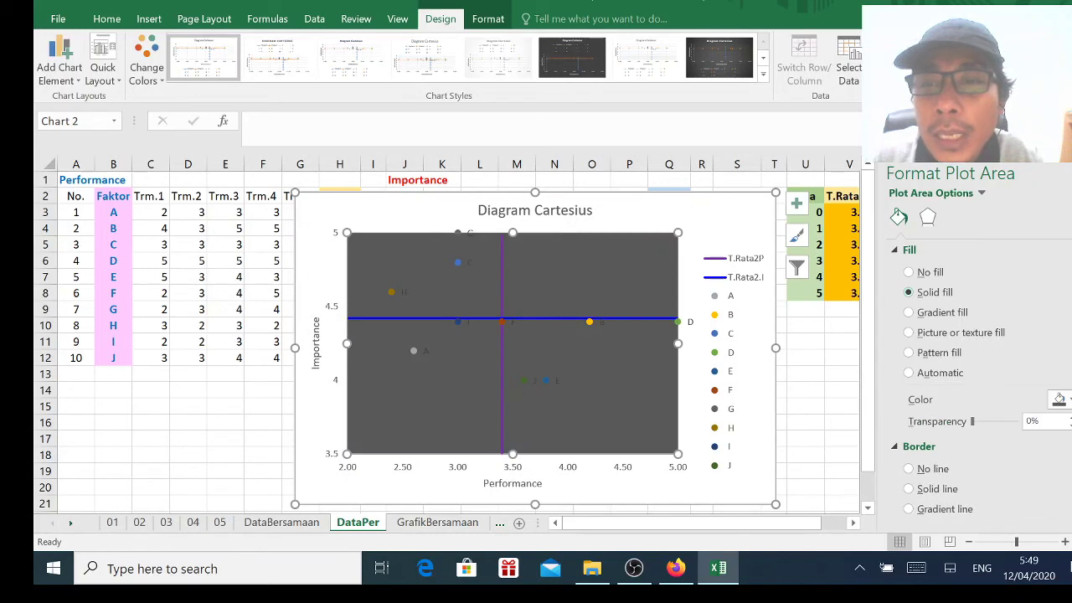
left_click(909, 272)
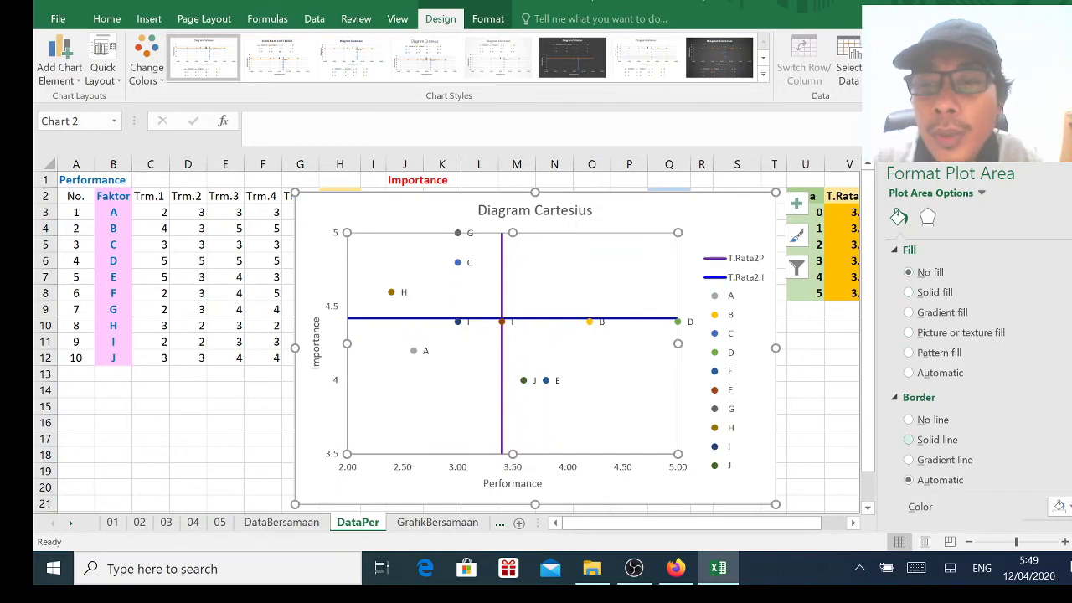
- Give the plot area a solid blue border line with a width of 1.25 pt
left_click(909, 440)
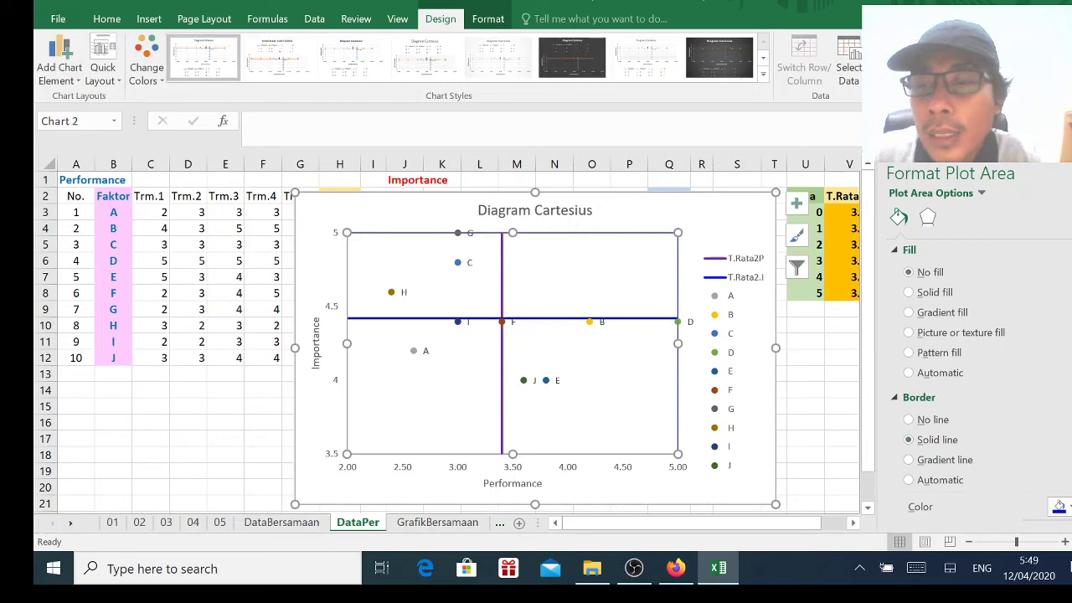
scroll(972, 377, "down", 3)
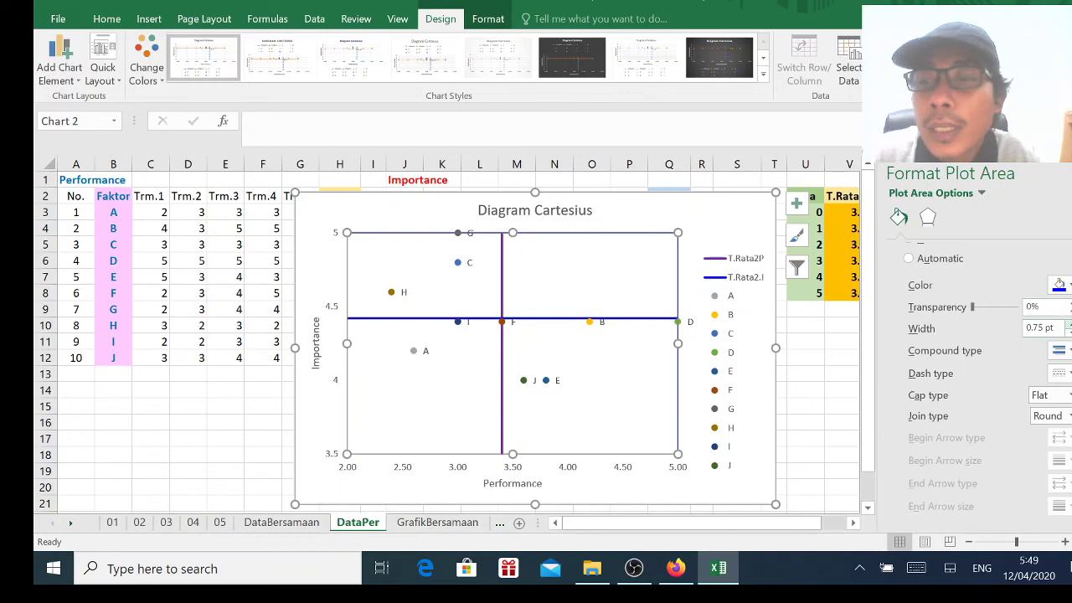
left_click(1068, 323)
left_click(1069, 323)
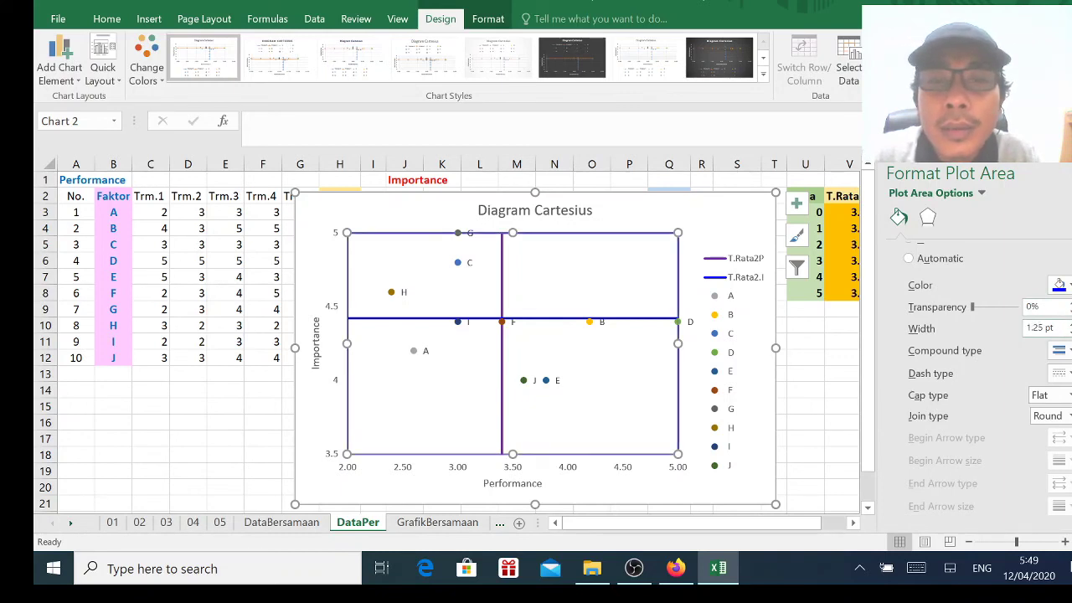
left_click(805, 405)
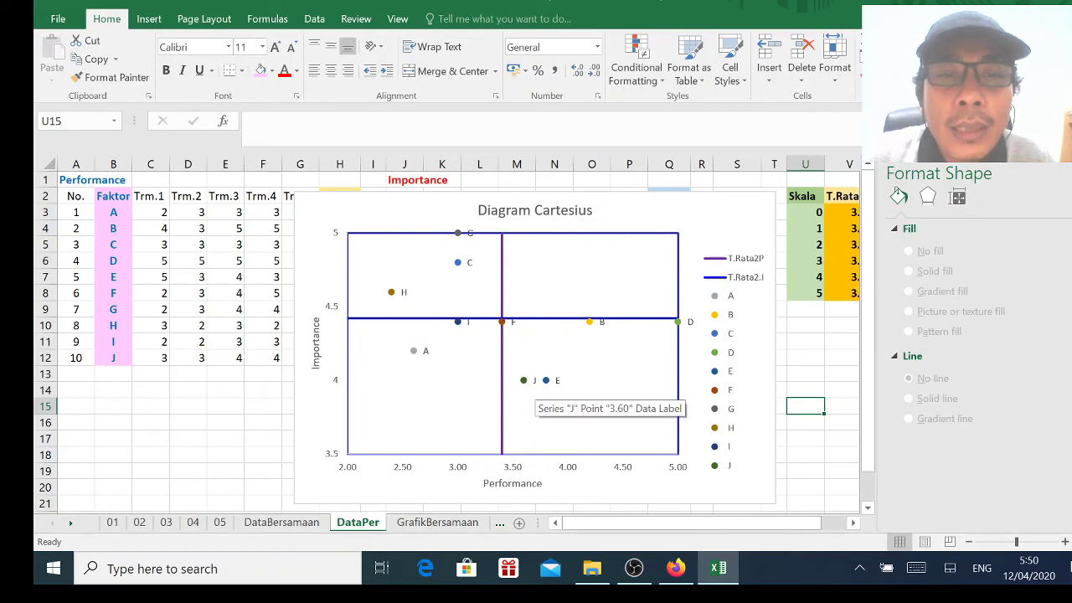
- Move the J data label to just above its point so it sits clear of the E point
left_click(534, 381)
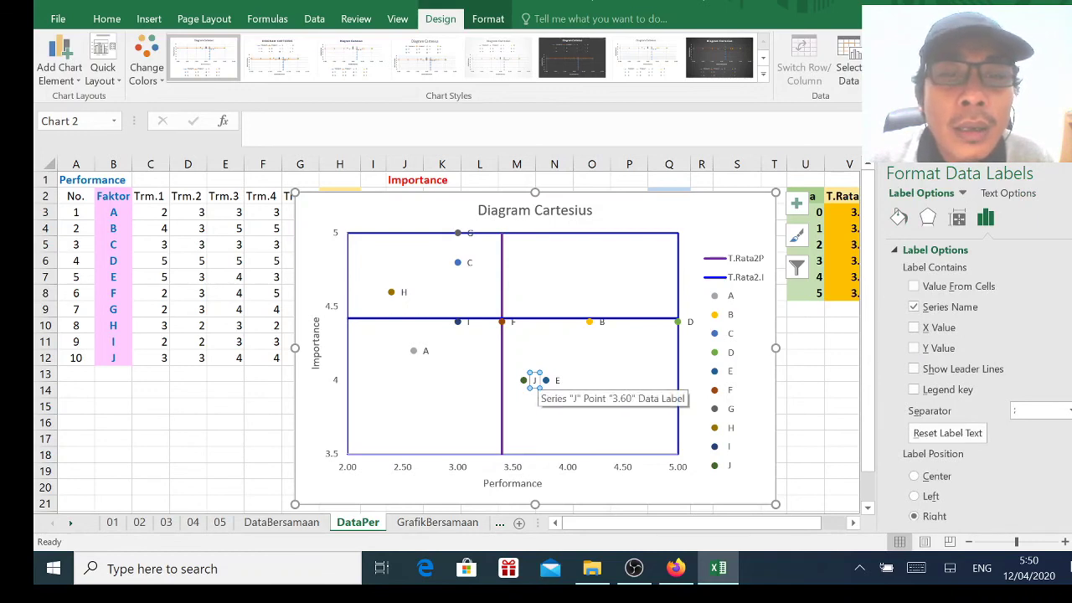
left_click(535, 381)
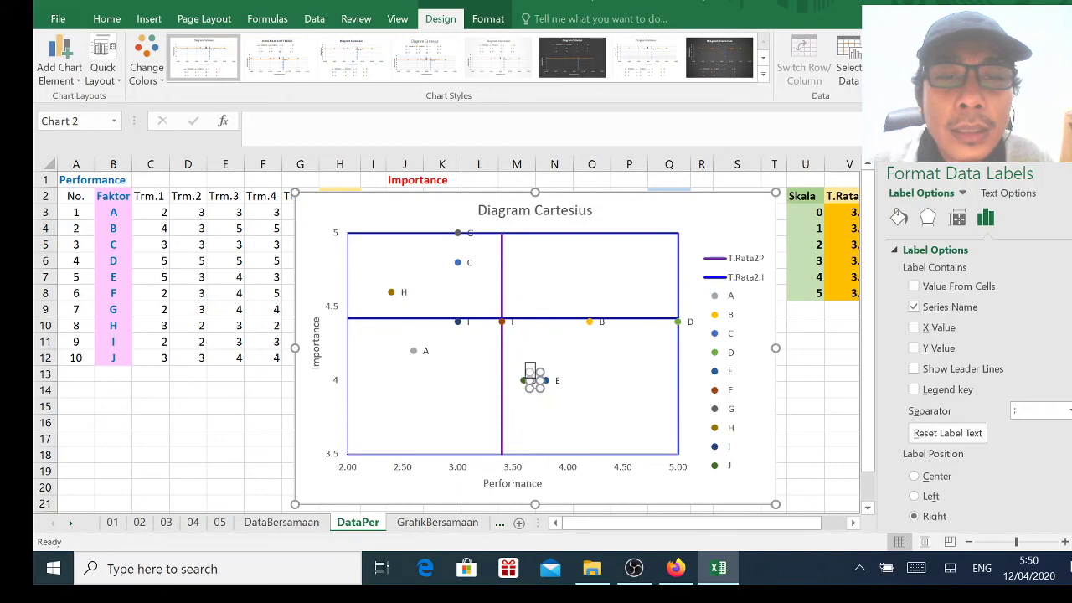
left_click(537, 394)
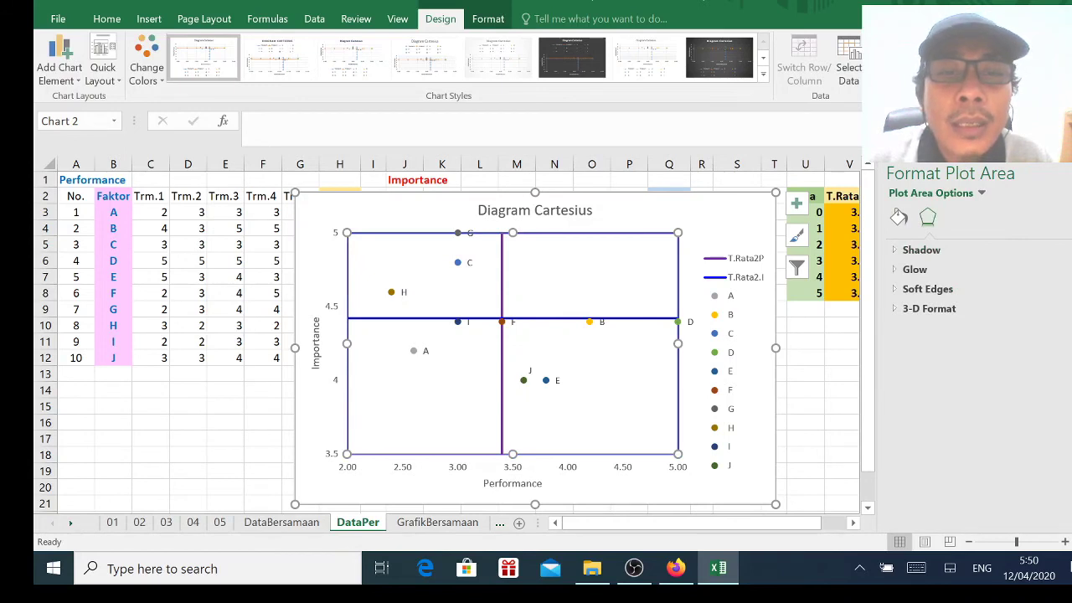
- Move the F data label slightly down so it sits clear of the horizontal divider line
left_click(513, 323)
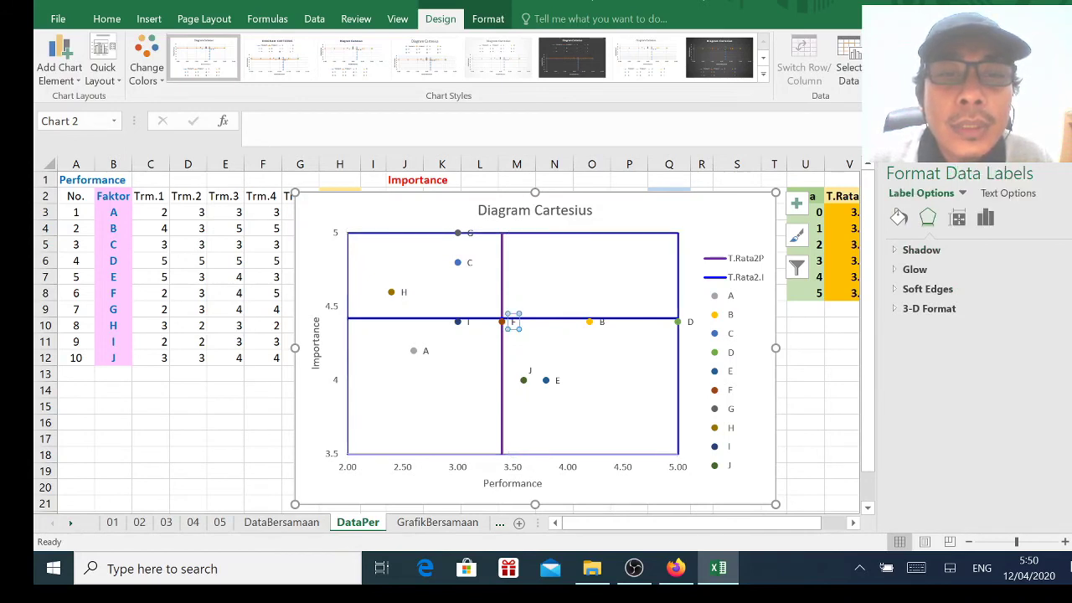
left_click(513, 325)
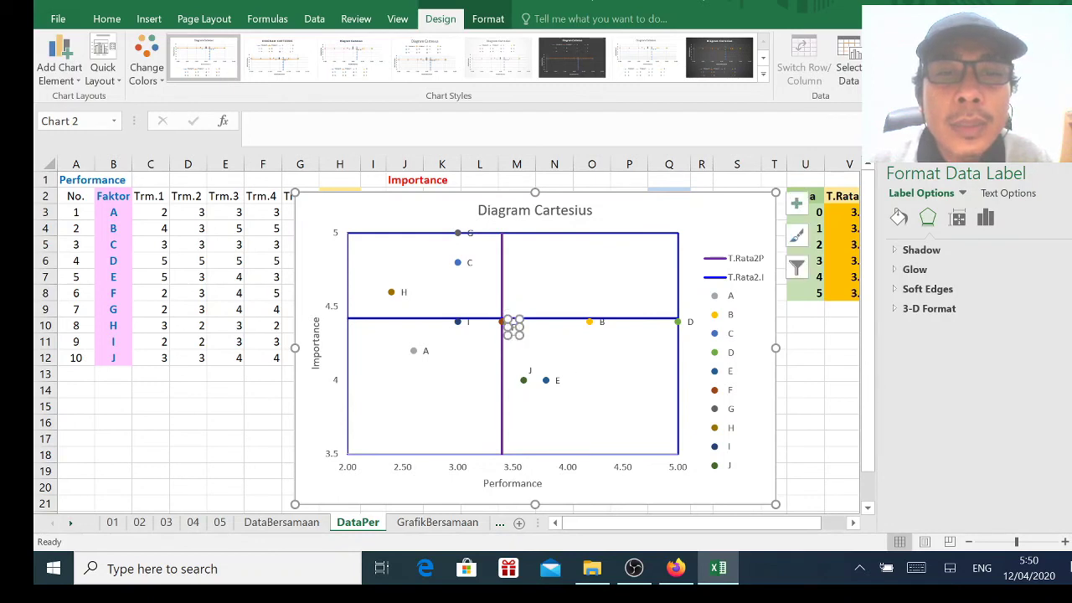
left_click(521, 336)
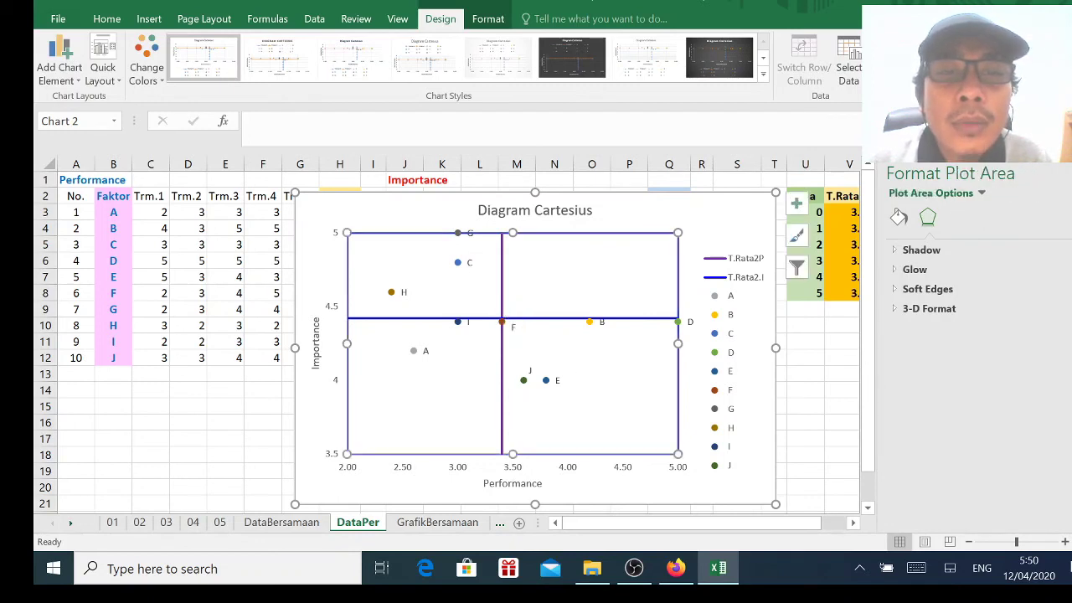
- Move the G data label below the plot area's upper border, next to its point
left_click(470, 233)
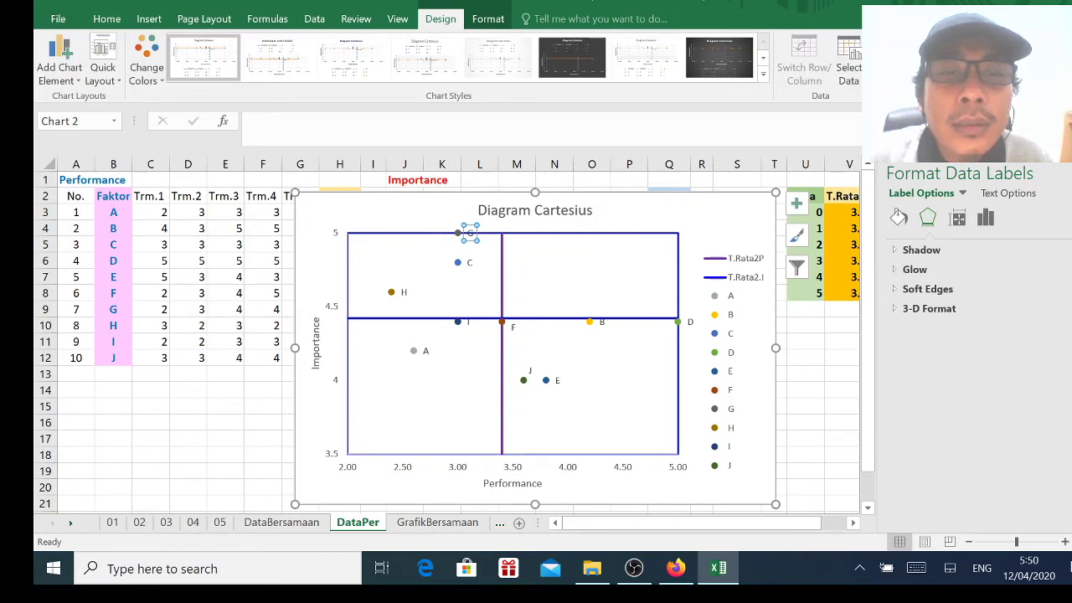
left_click(469, 234)
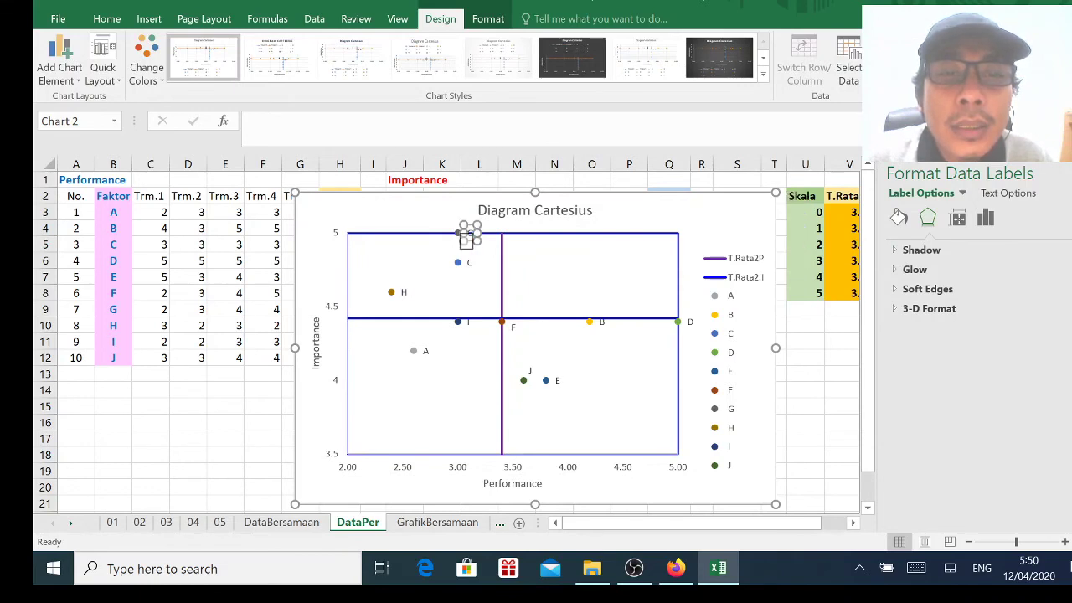
left_click_drag(467, 241, 466, 241)
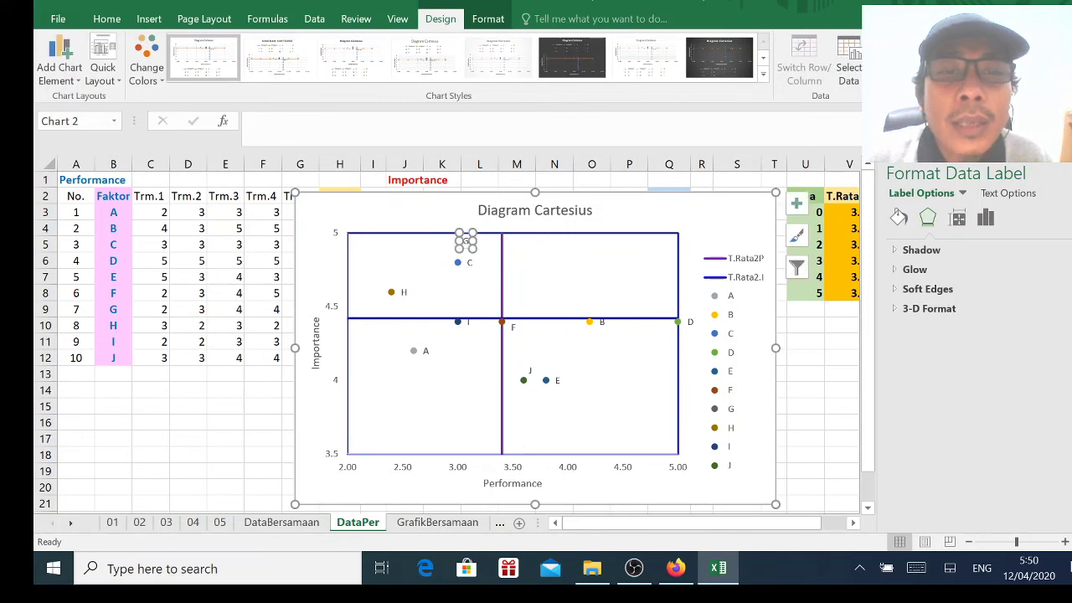
key("Escape")
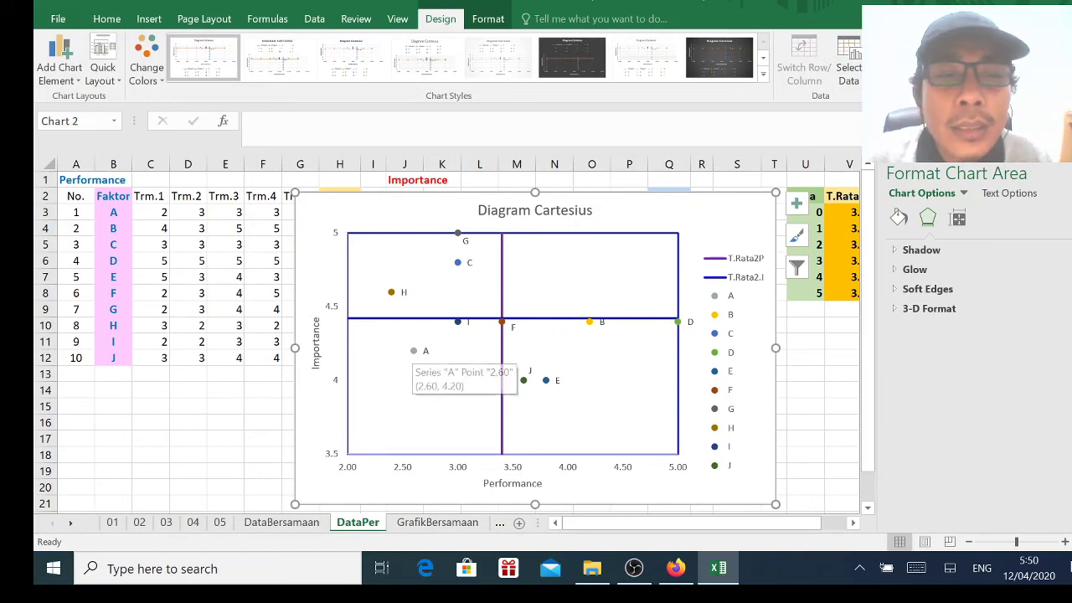
- Fill the A point's marker with solid red and remove its border line
left_click(414, 351)
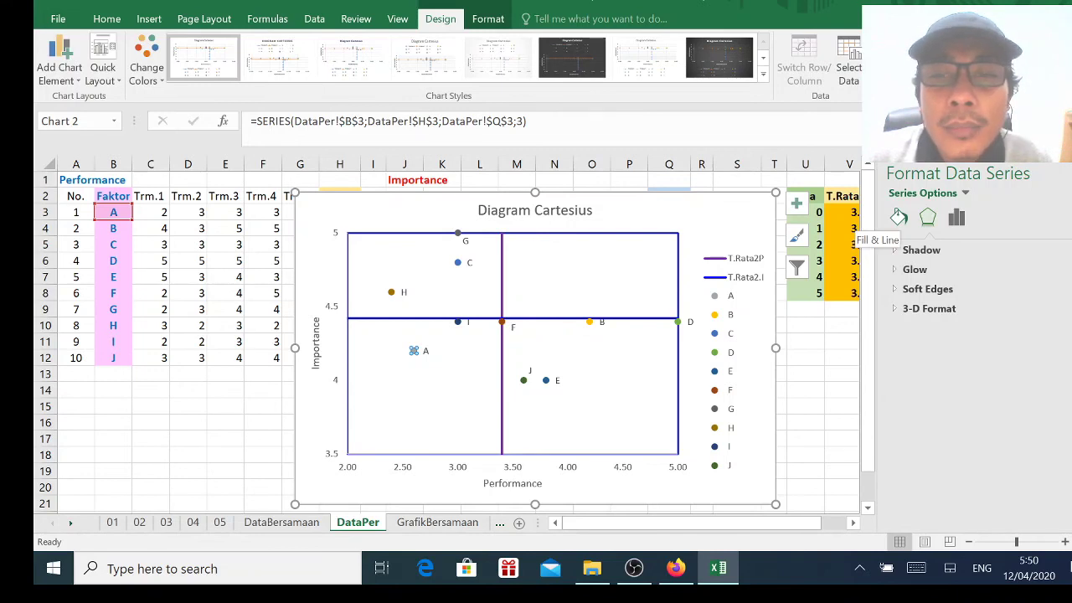
left_click(899, 218)
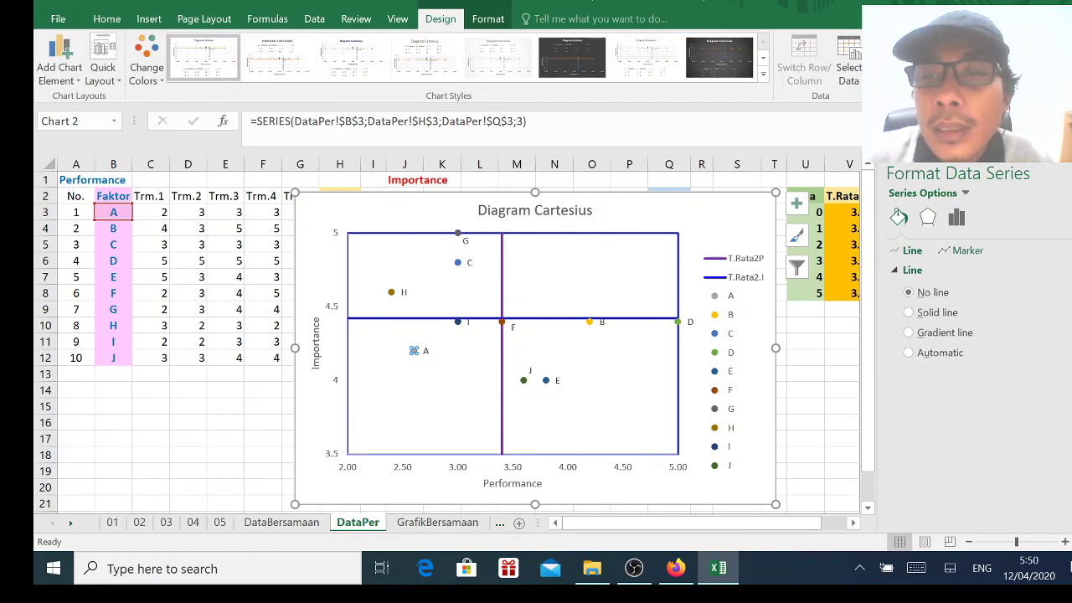
left_click(963, 251)
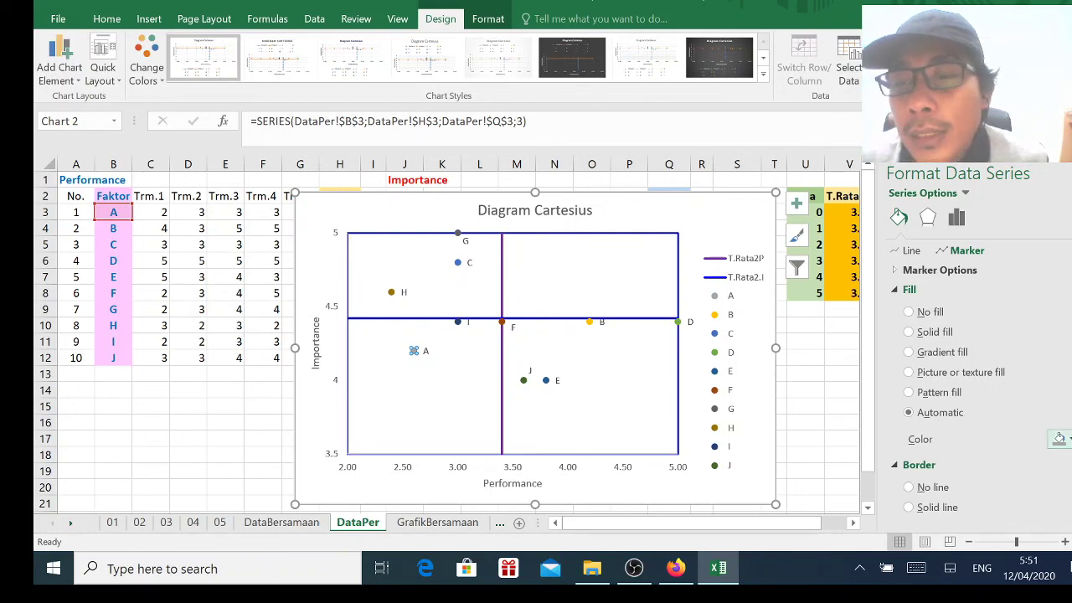
left_click(1060, 439)
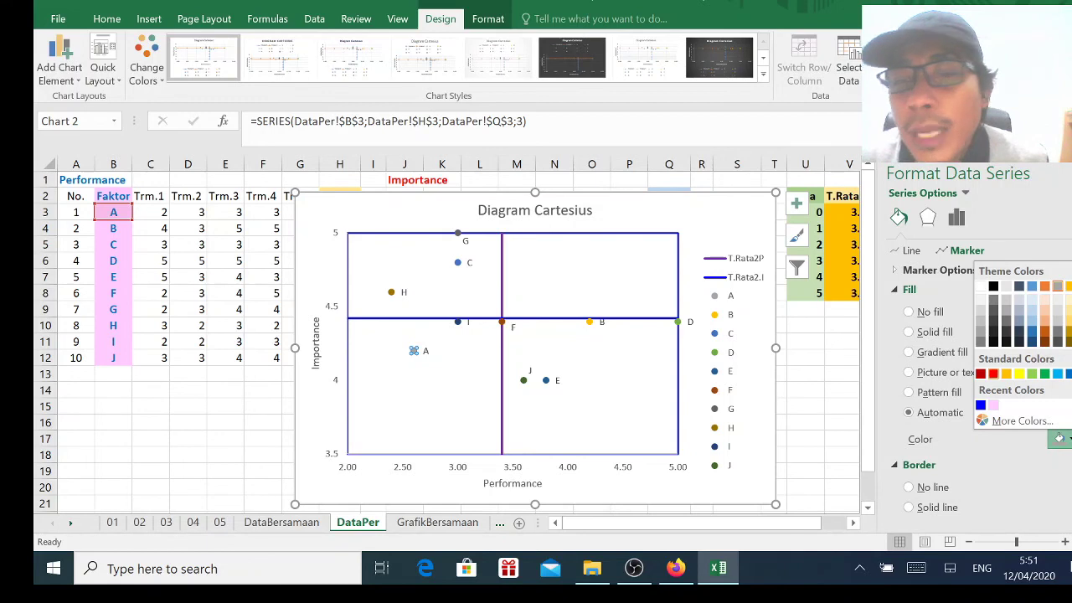
left_click(993, 373)
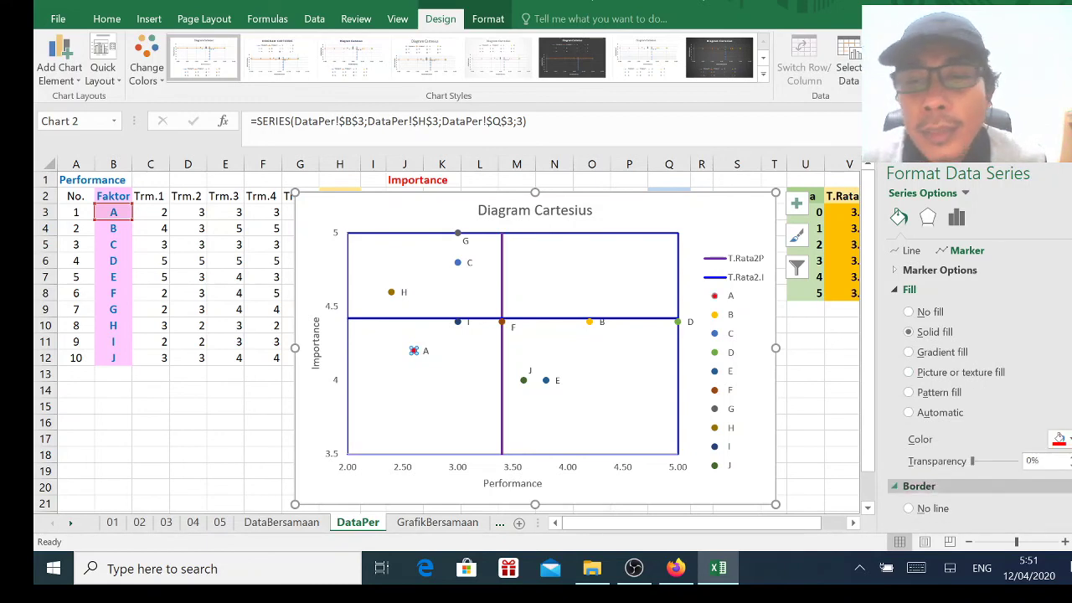
scroll(921, 419, "down", 3)
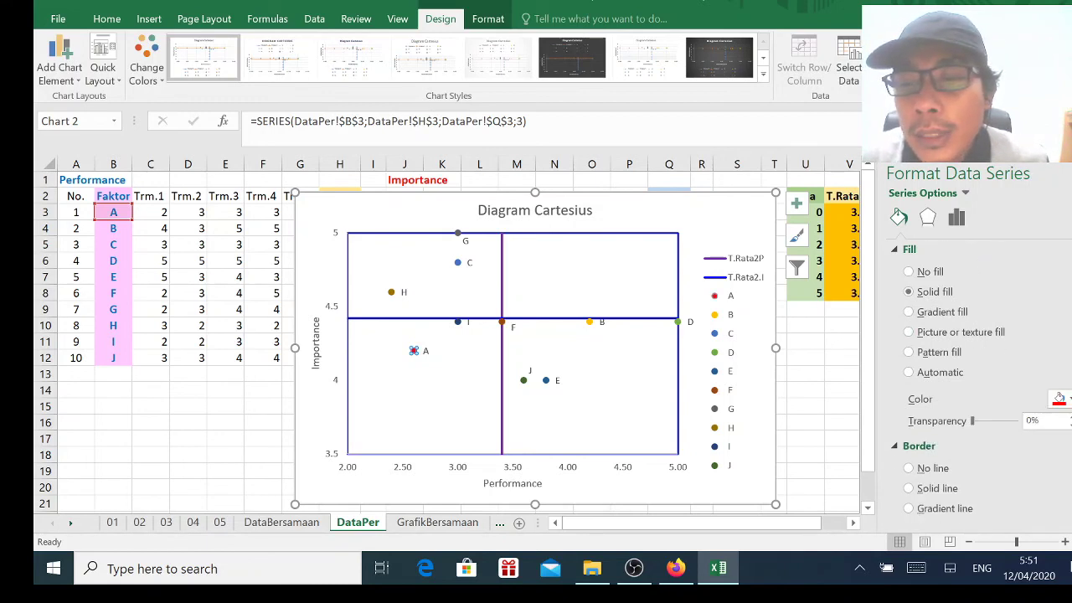
left_click(910, 428)
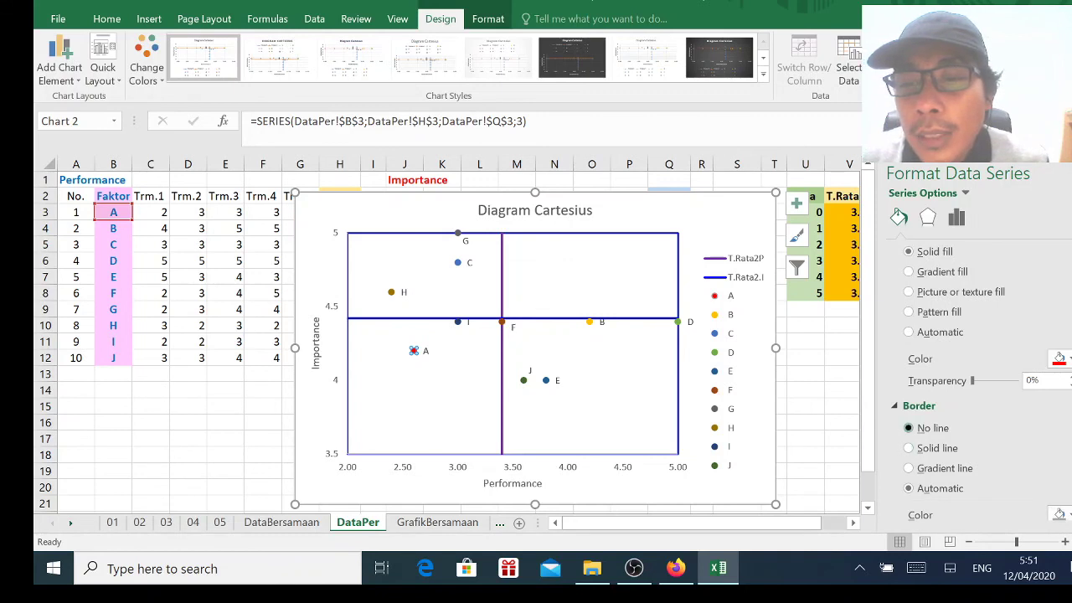
- Change the A point's marker to a built-in triangle with a size of 7
scroll(981, 383, "up", 1)
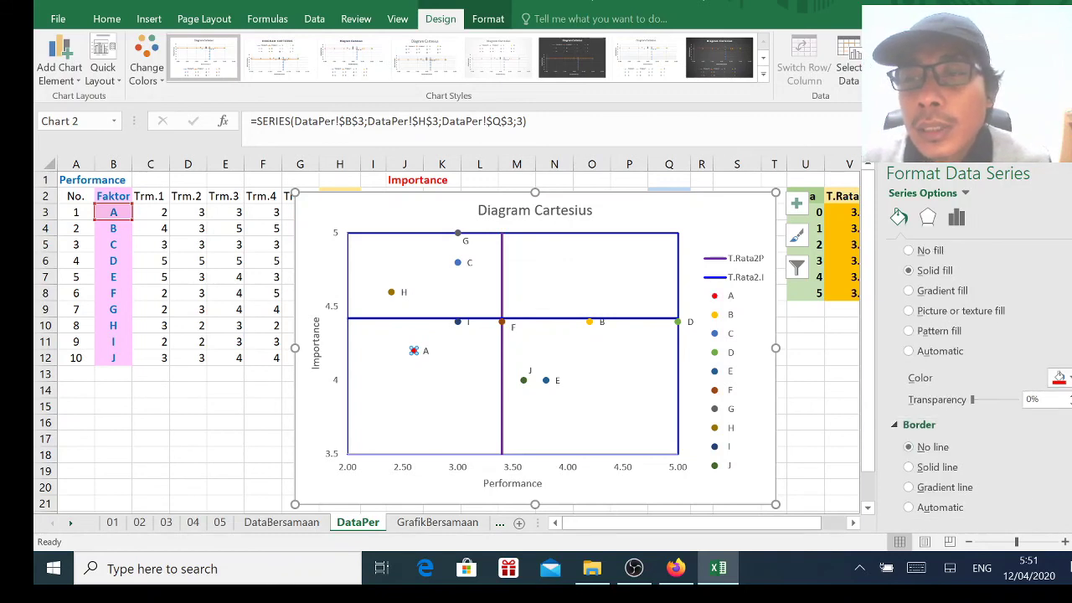
scroll(972, 377, "up", 3)
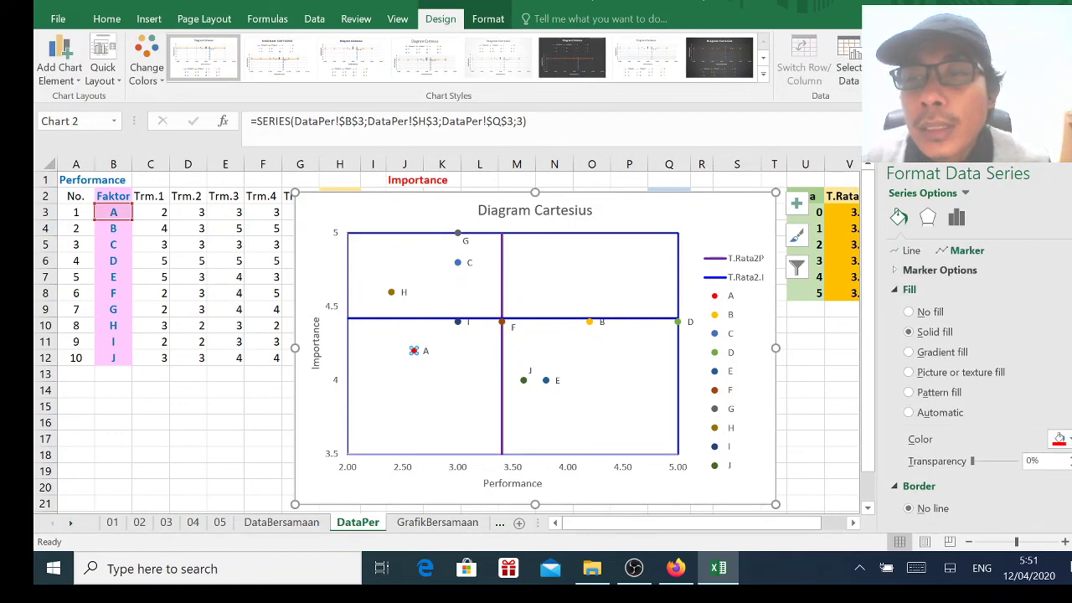
left_click(940, 270)
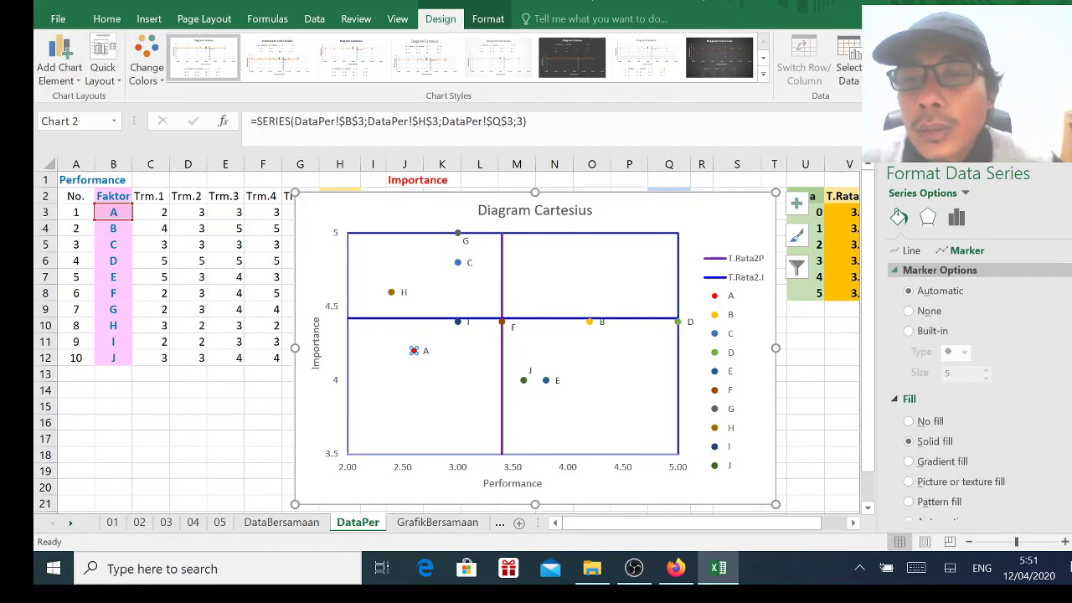
left_click(909, 331)
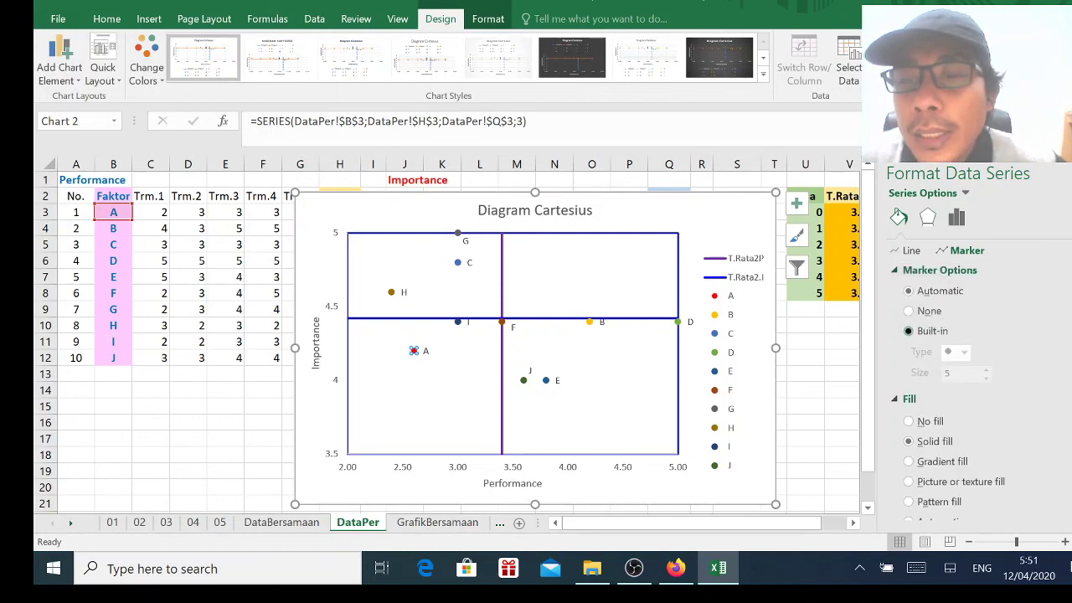
left_click(964, 352)
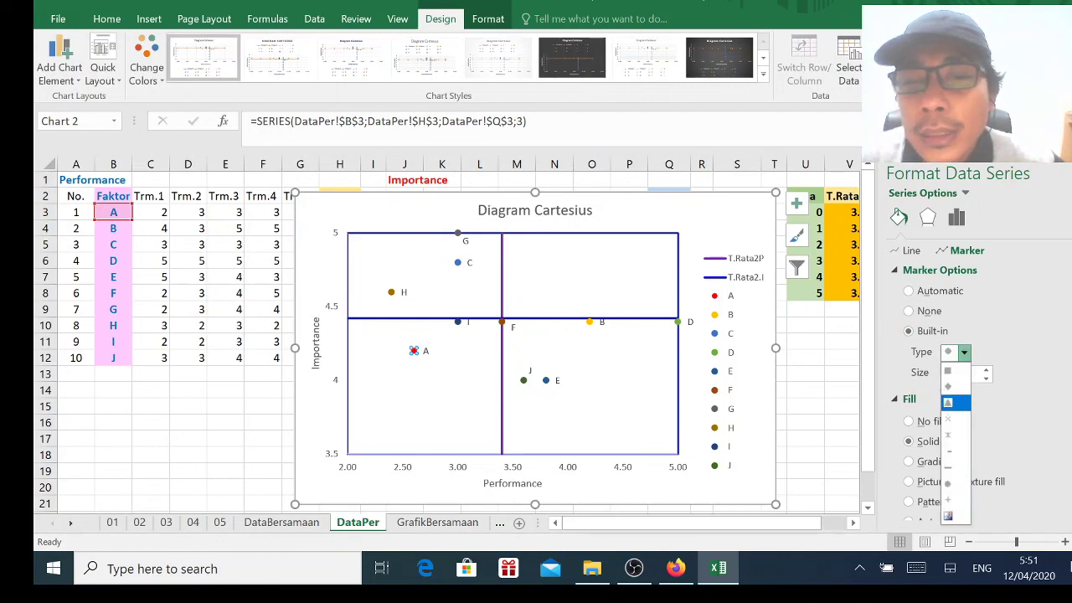
left_click(953, 402)
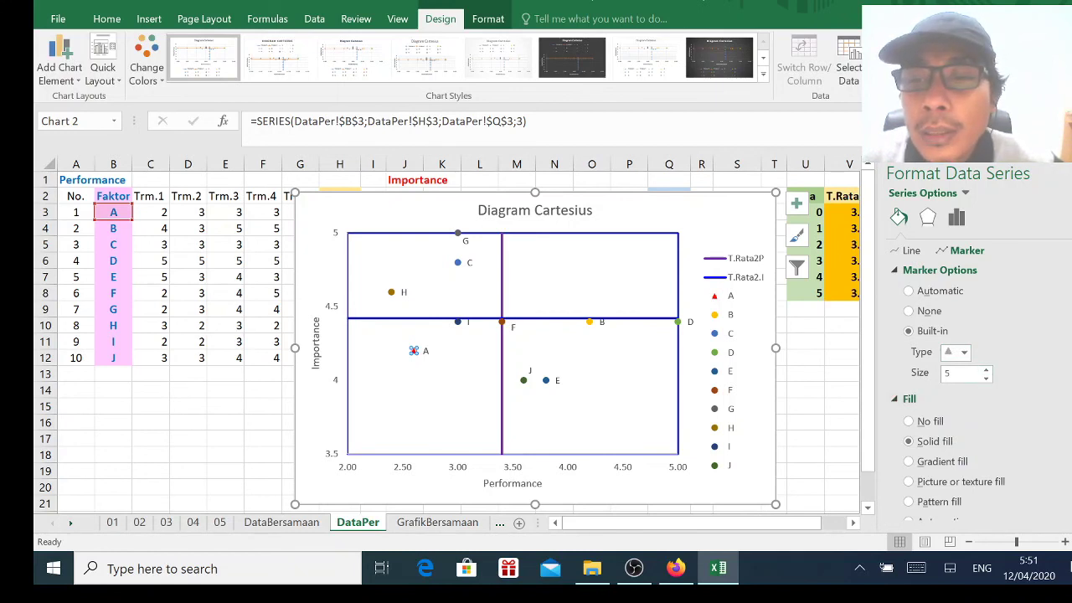
left_click(986, 370)
left_click(986, 370)
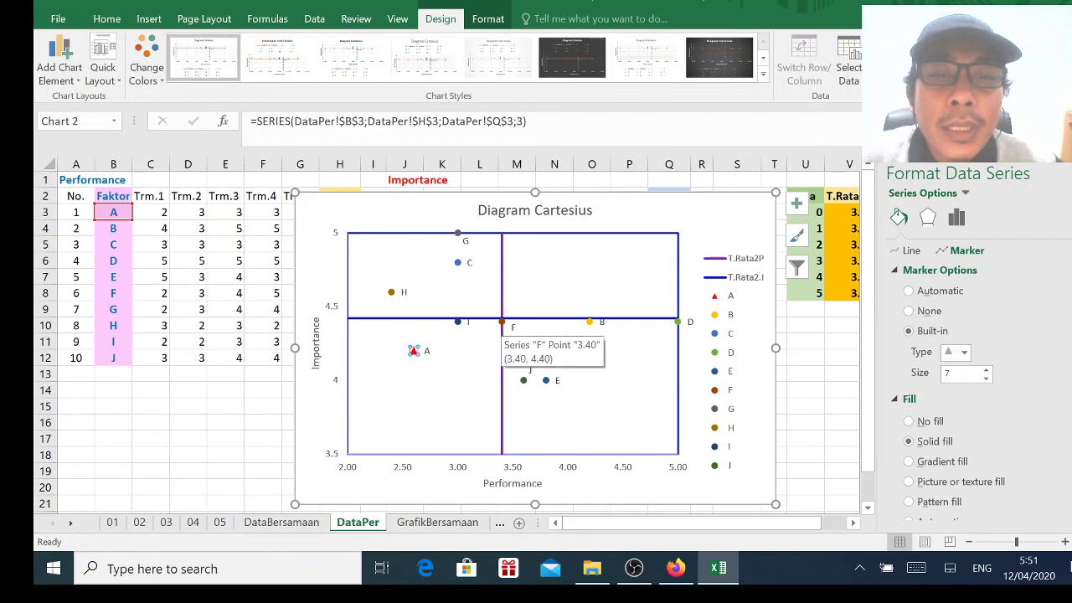
- Change the F point's marker to a built-in diamond with a size of 6
left_click(502, 322)
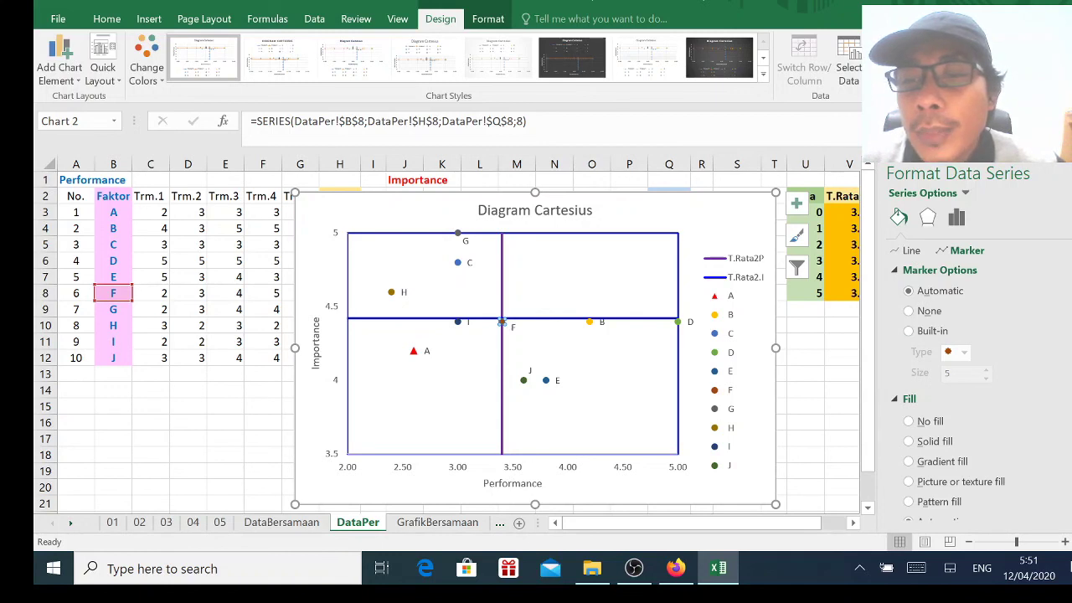
left_click(909, 331)
left_click(964, 352)
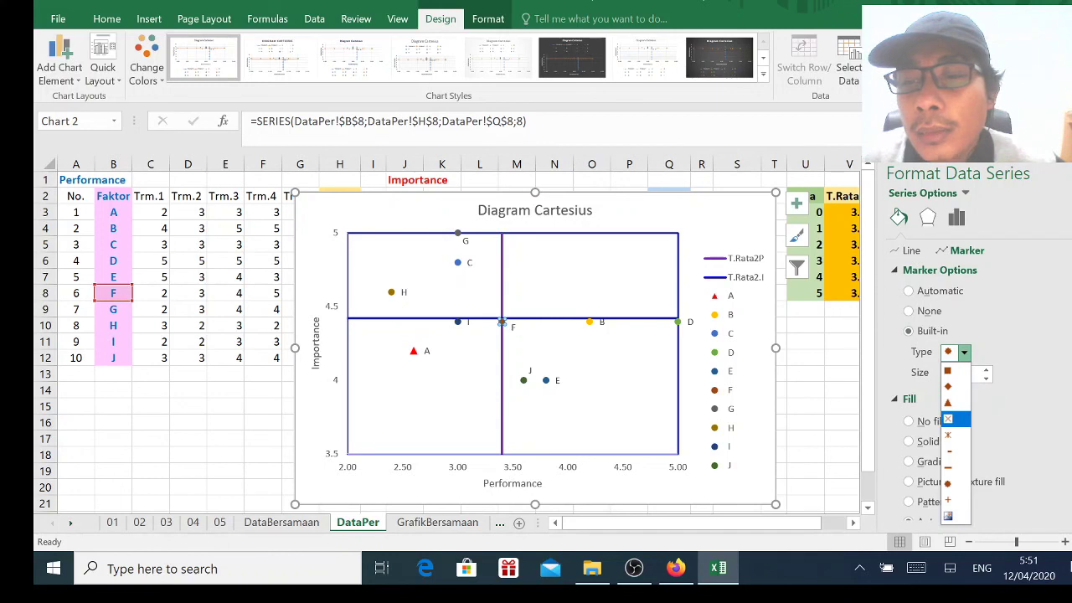
left_click(949, 419)
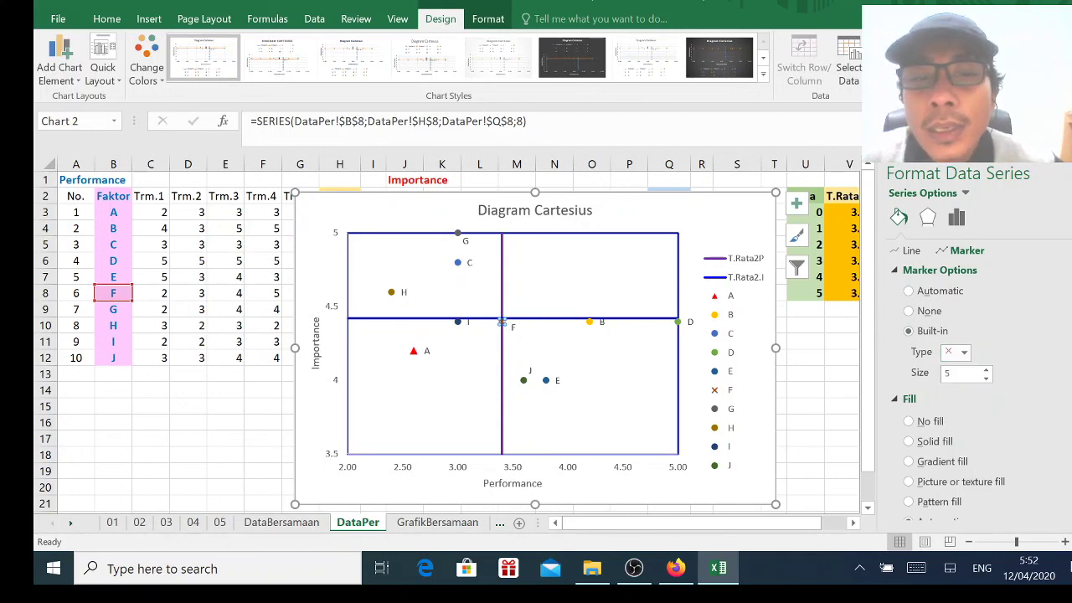
left_click(964, 352)
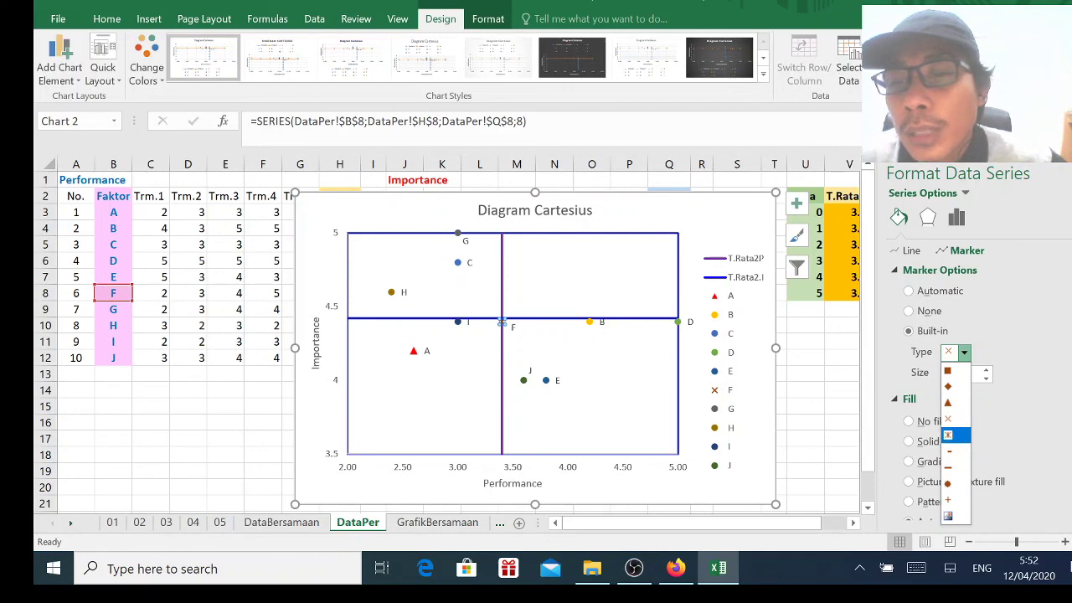
left_click(948, 435)
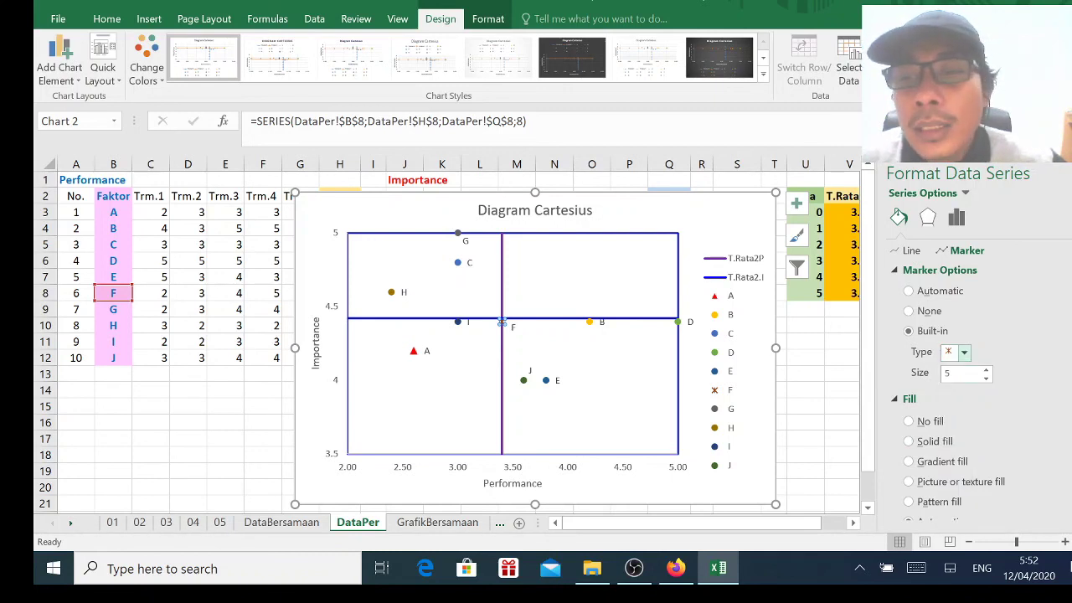
left_click(964, 352)
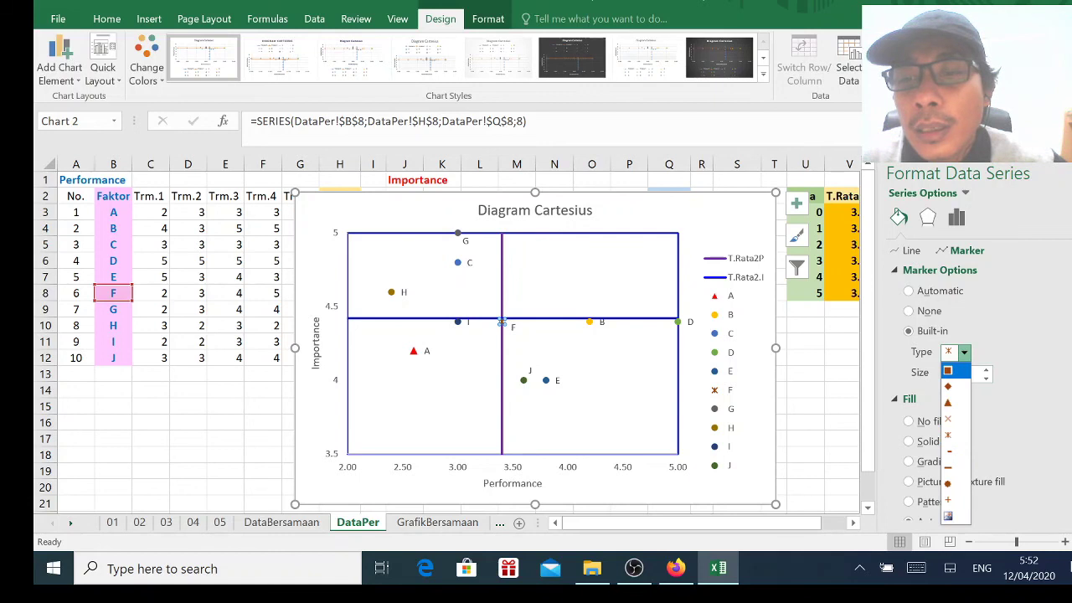
left_click(949, 386)
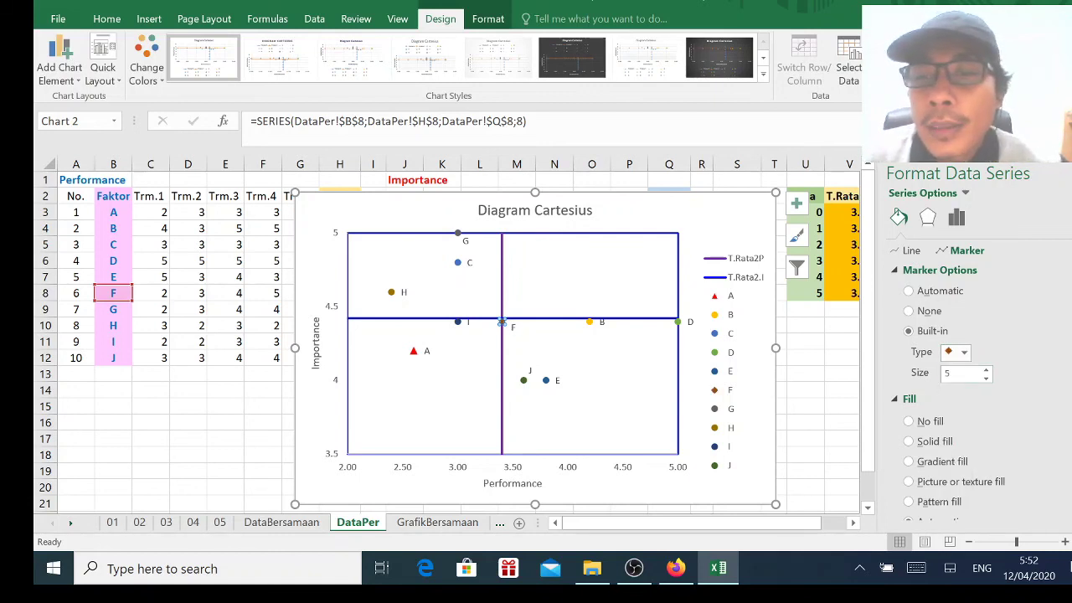
left_click(986, 369)
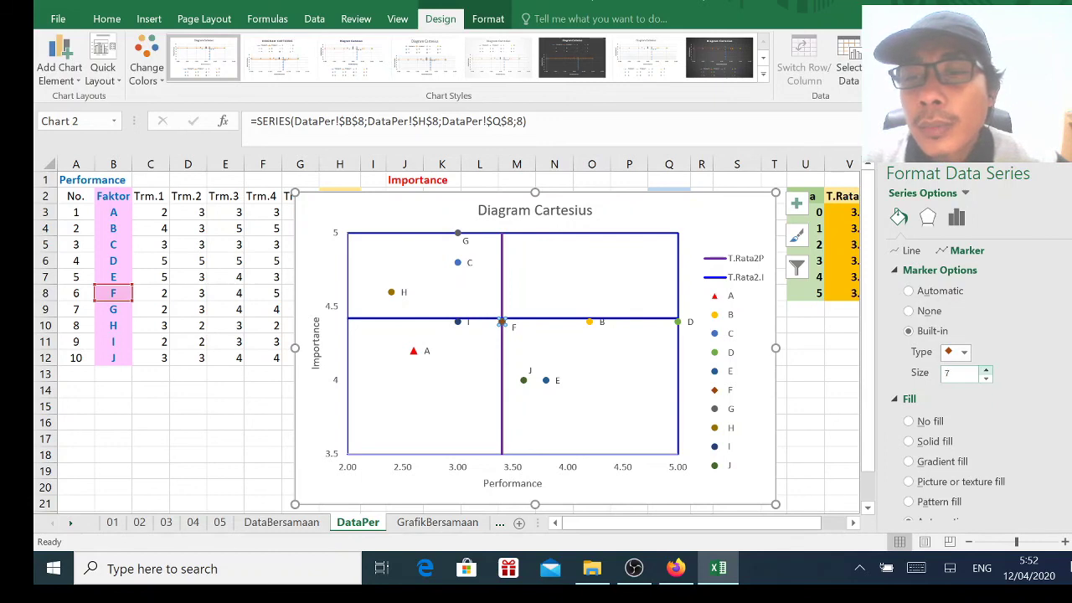
left_click(986, 369)
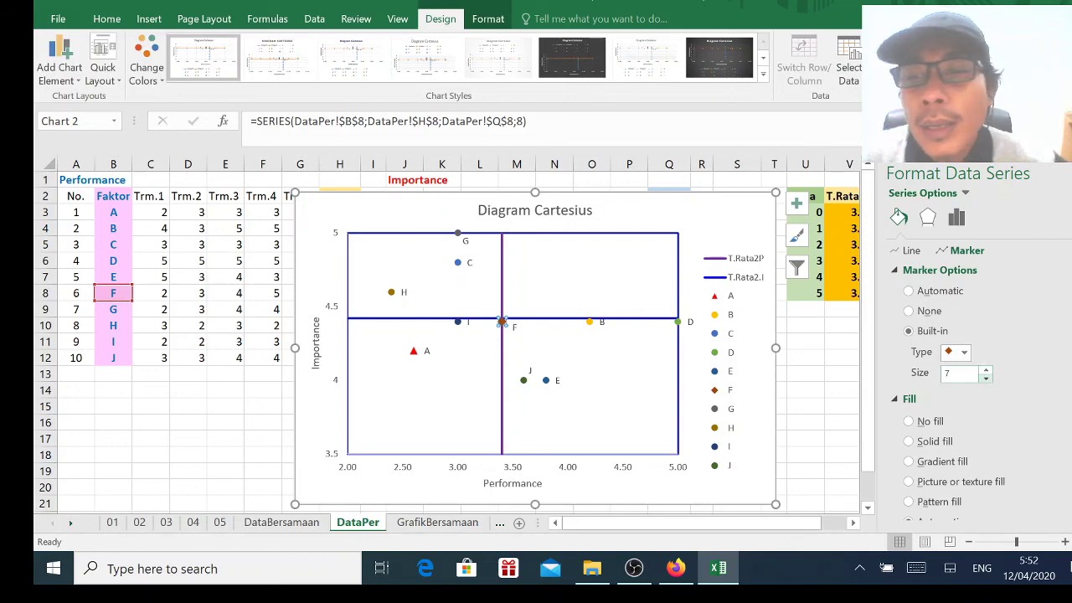
left_click(986, 378)
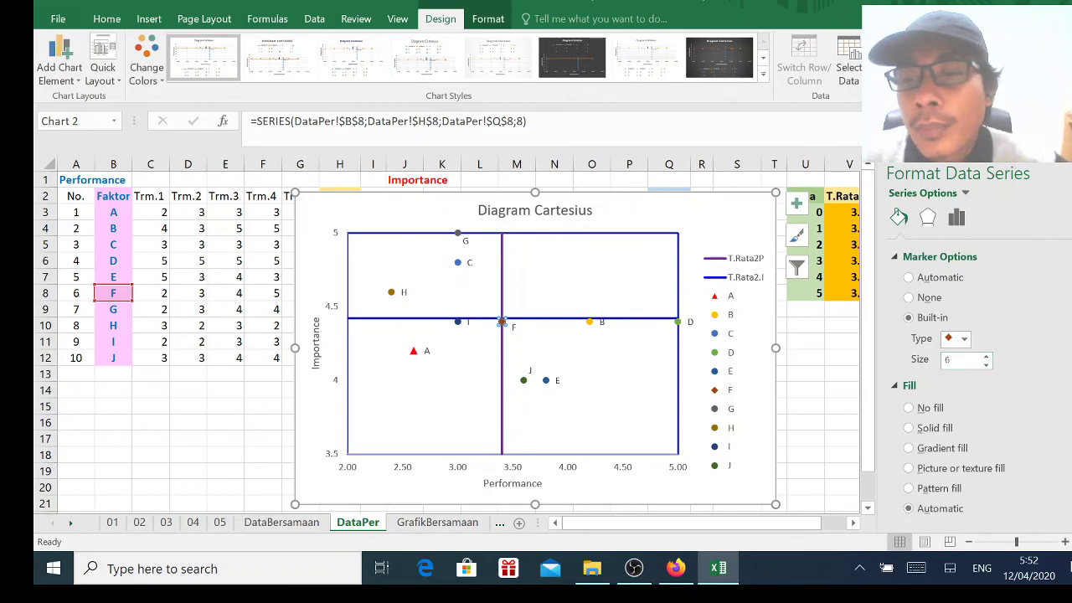
- Fill the F point's marker with solid light green and remove its border line
scroll(972, 377, "down", 2)
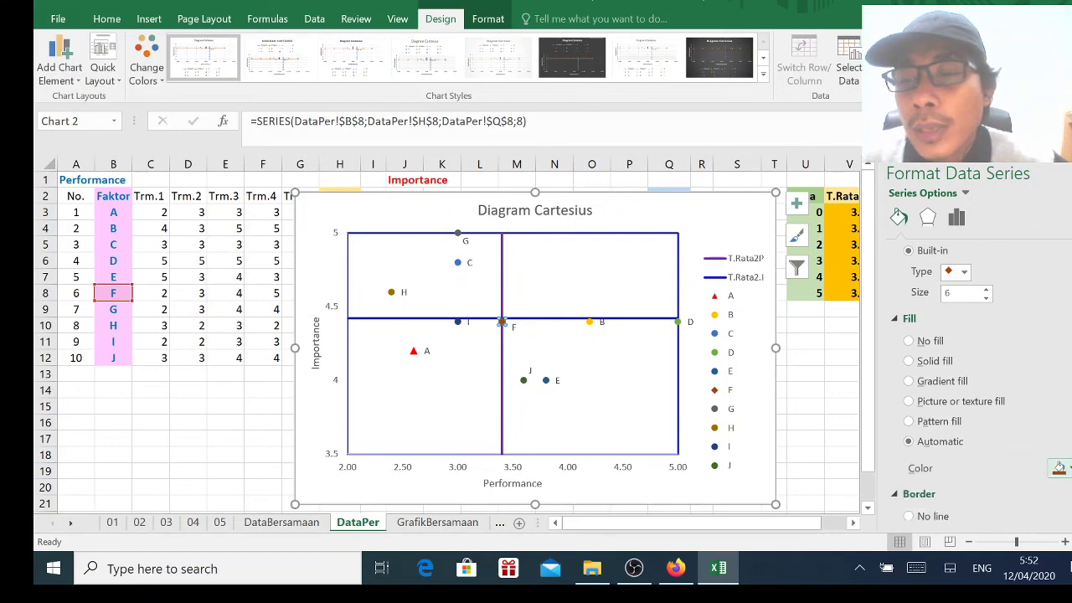
left_click(1066, 469)
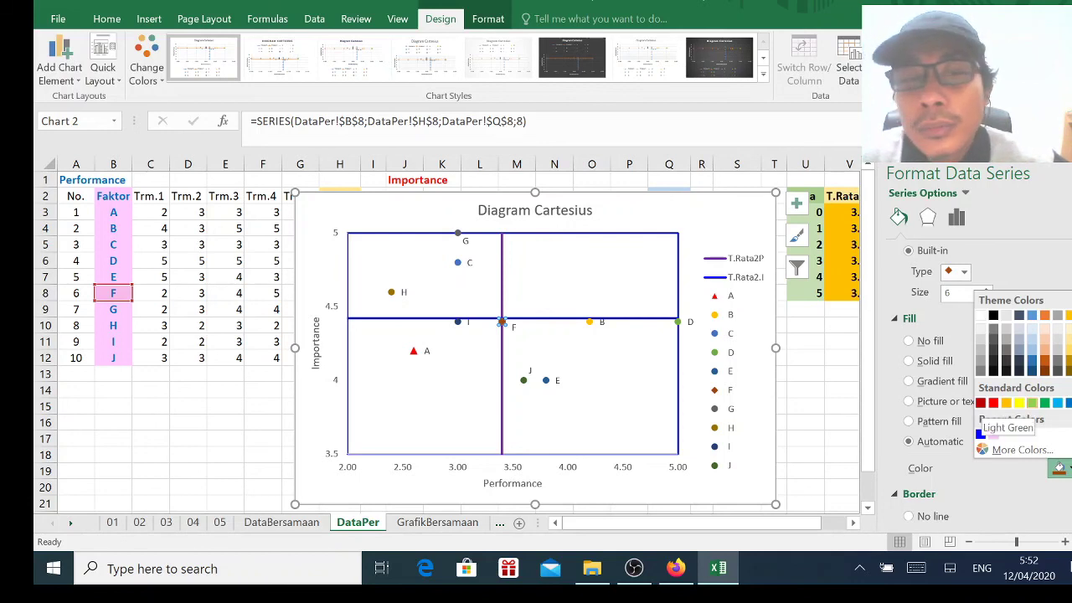
left_click(1031, 403)
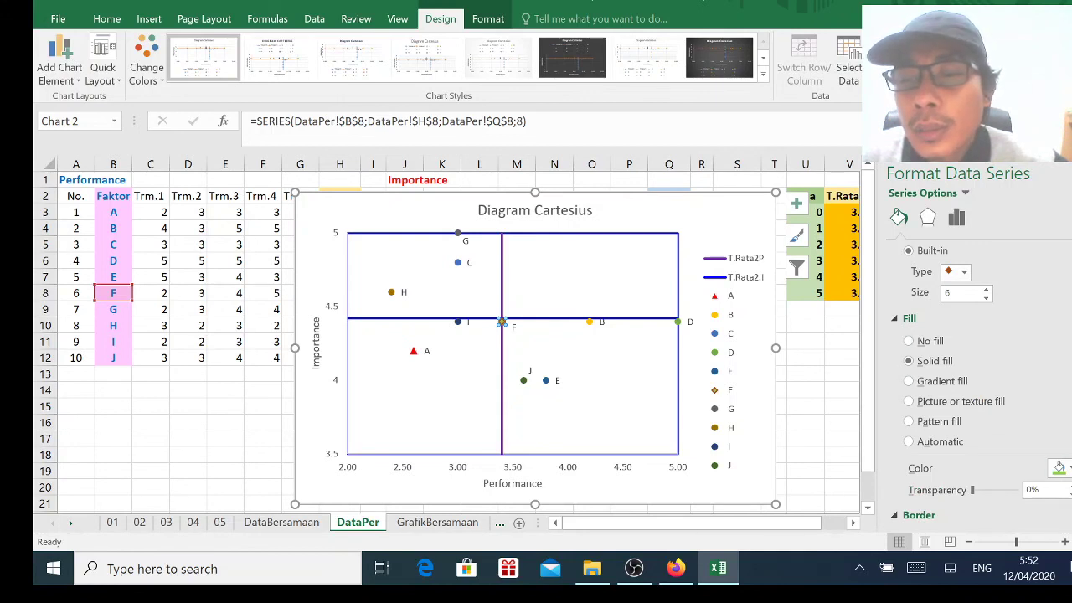
scroll(972, 377, "down", 4)
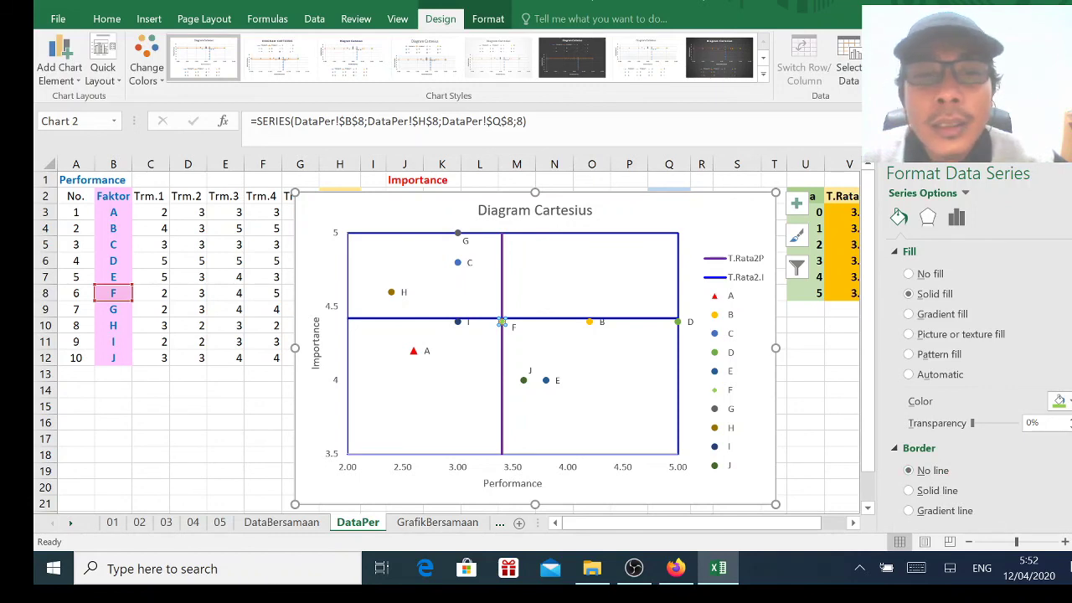
left_click(586, 402)
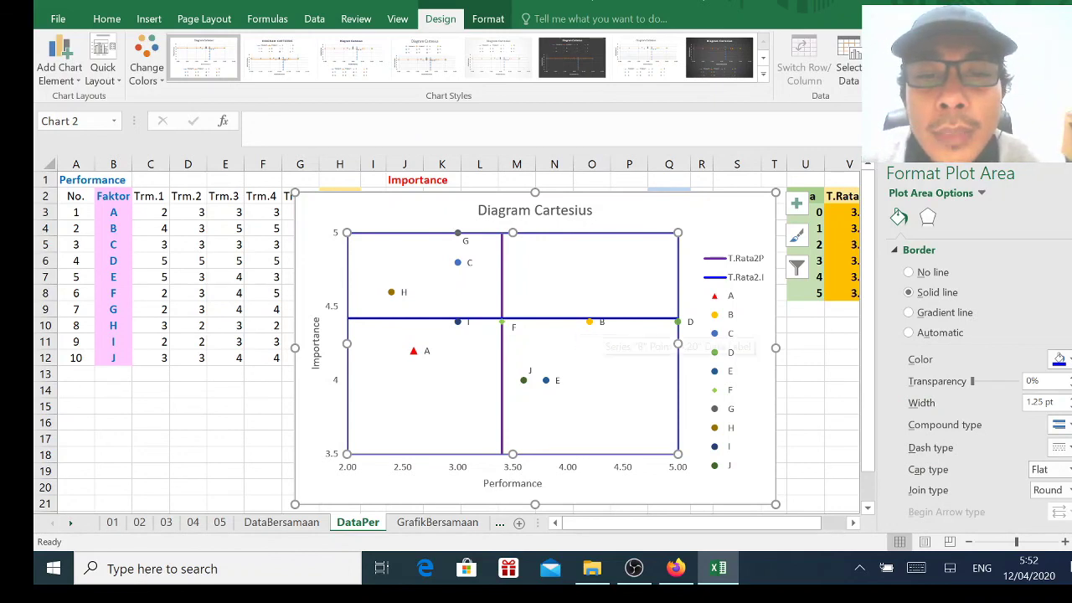
- Add the X value and Y value to the B point's data label alongside its series name
left_click(601, 322)
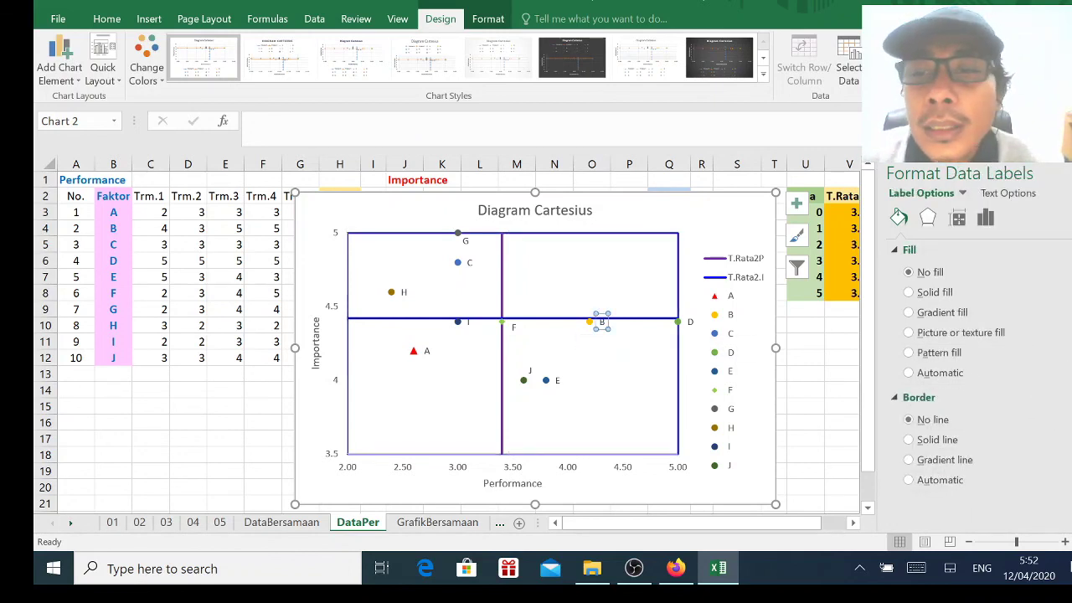
right_click(602, 322)
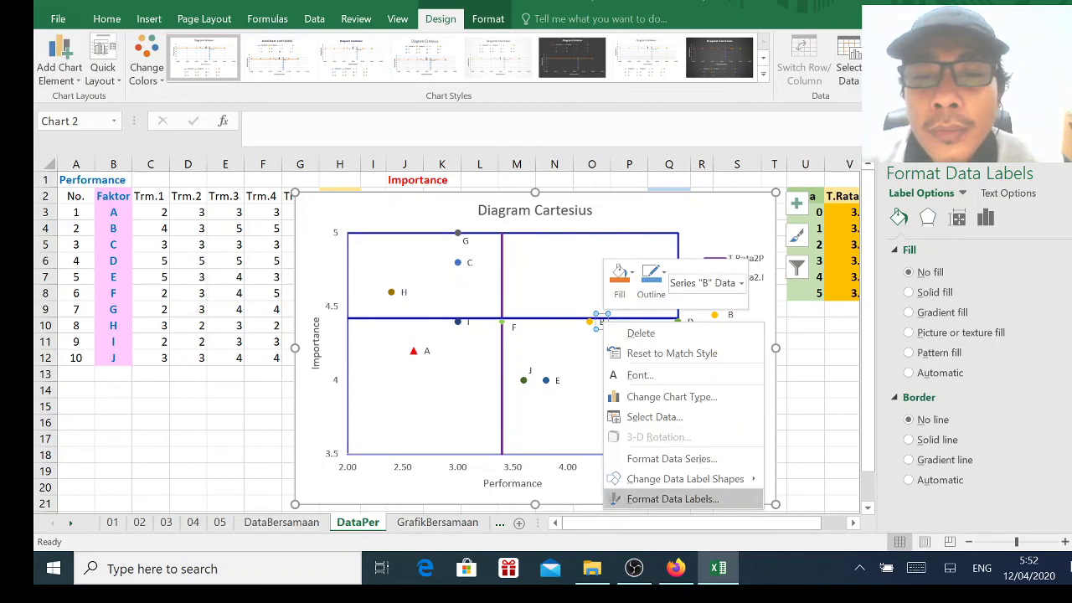
left_click(670, 498)
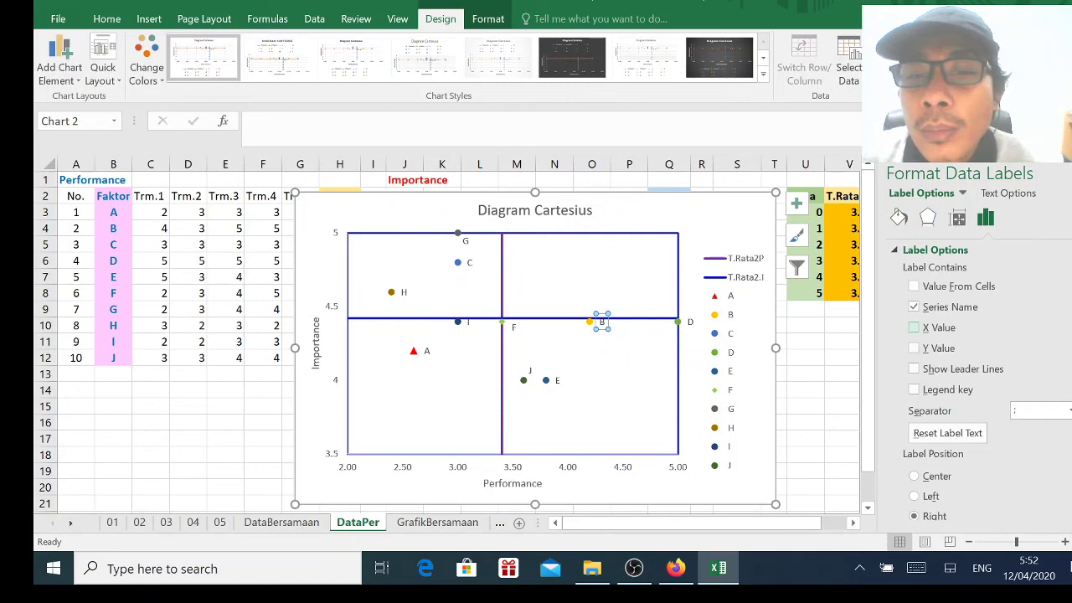
left_click(914, 328)
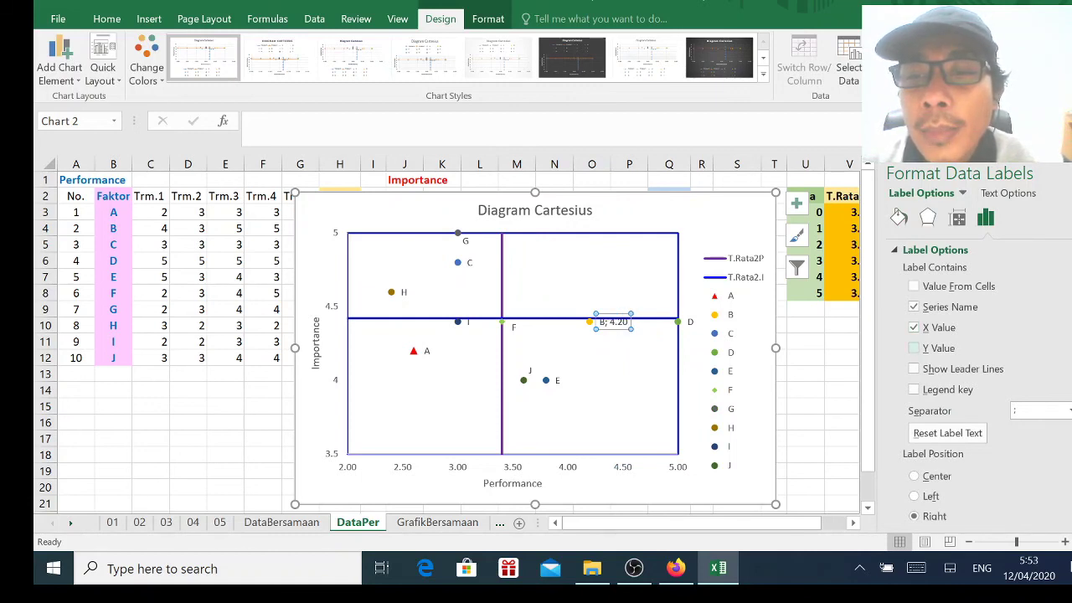
left_click(914, 348)
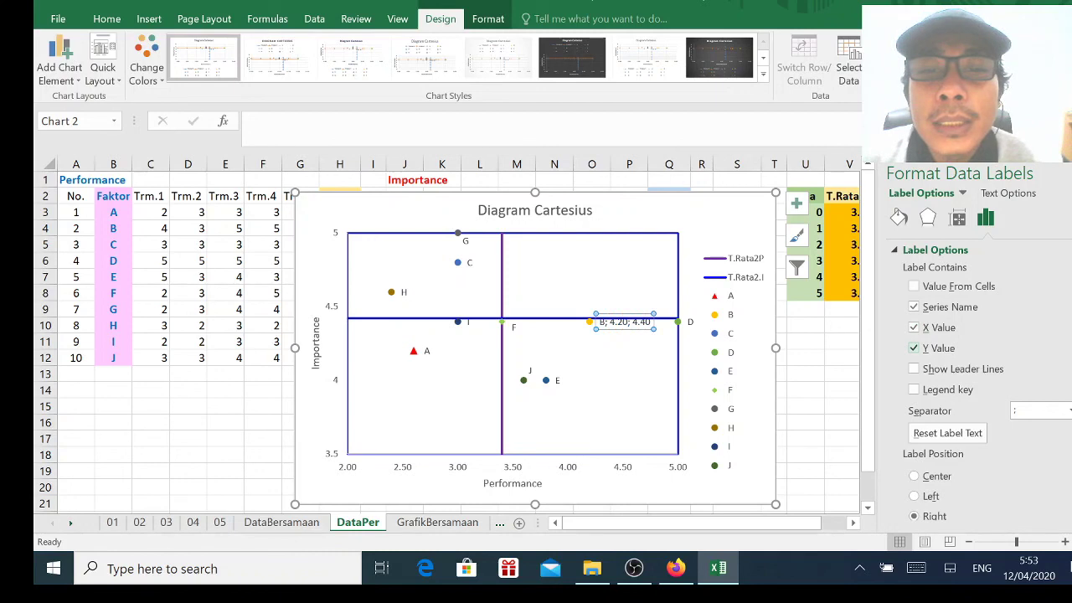
left_click(805, 406)
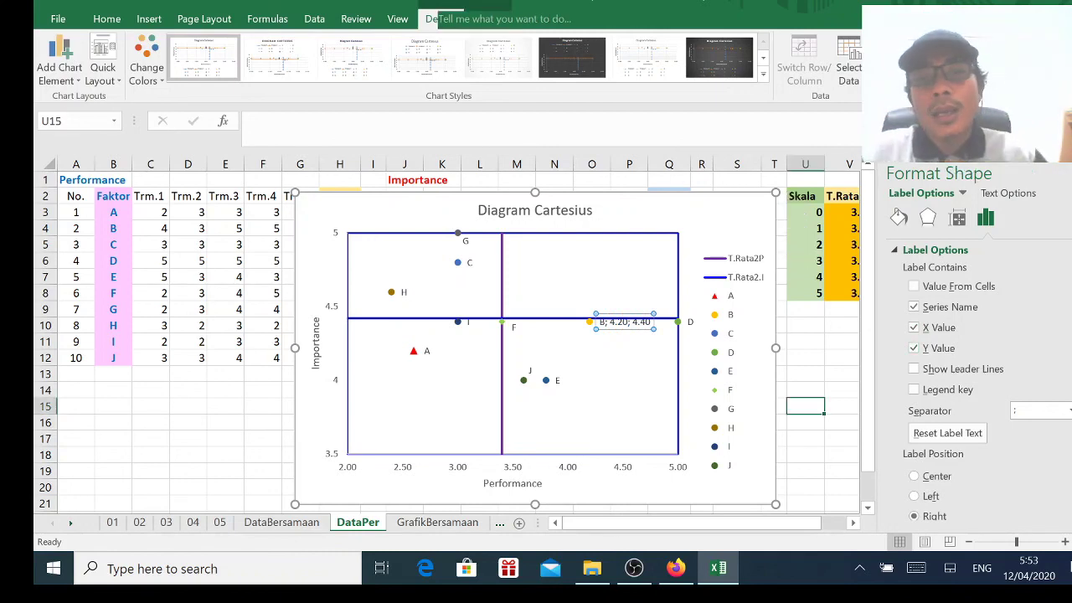